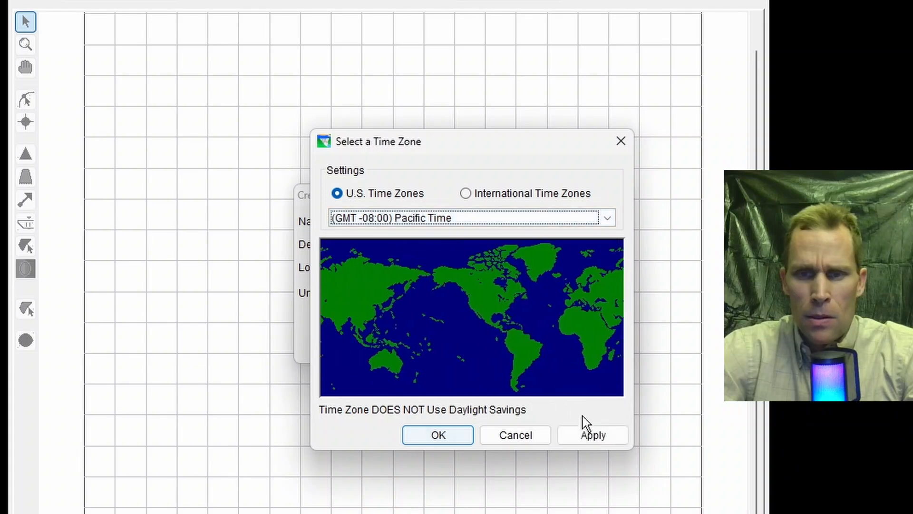
# Step: Apply the (GMT -08:00) Pacific Time zone and finish creating the video_17 watershed
pyautogui.click(590, 433)
pyautogui.click(459, 434)
pyautogui.click(504, 347)
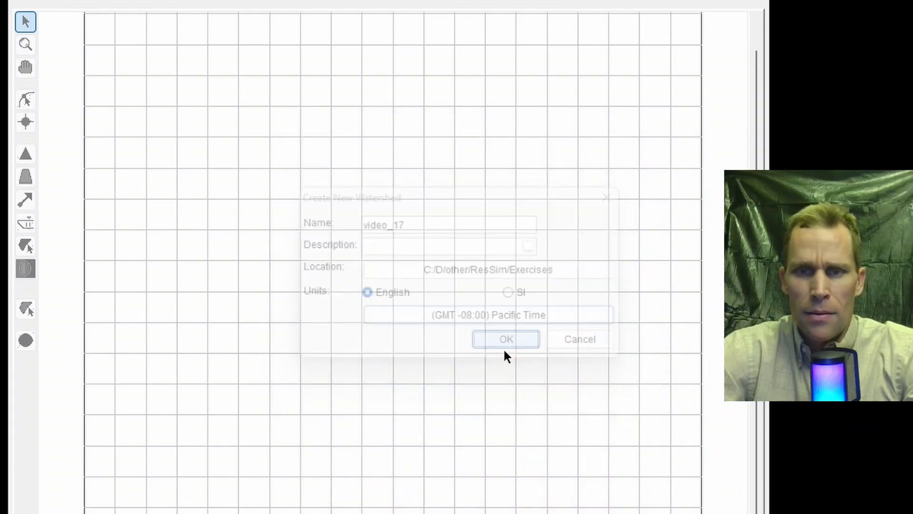
pyautogui.click(509, 458)
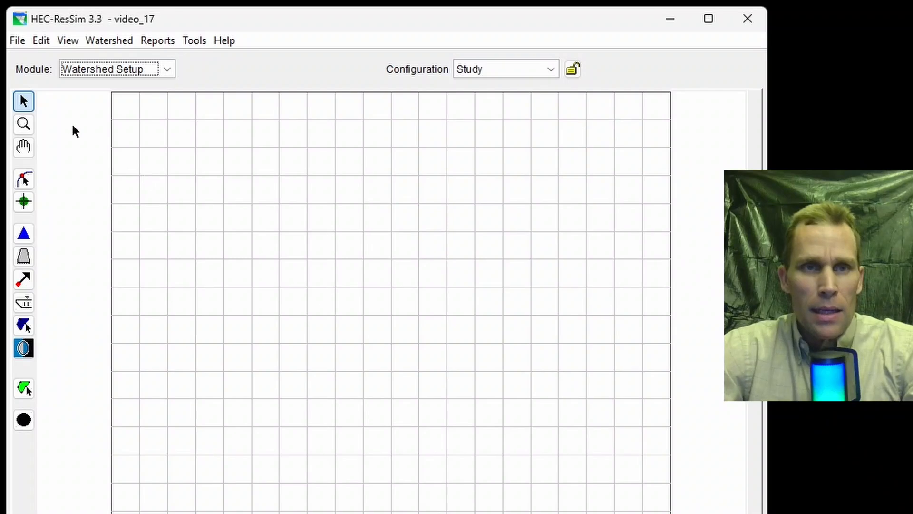
# Step: Draw a six-point stream running from the upper-left part of the map down to its lower middle, and name it stream_1
pyautogui.click(21, 184)
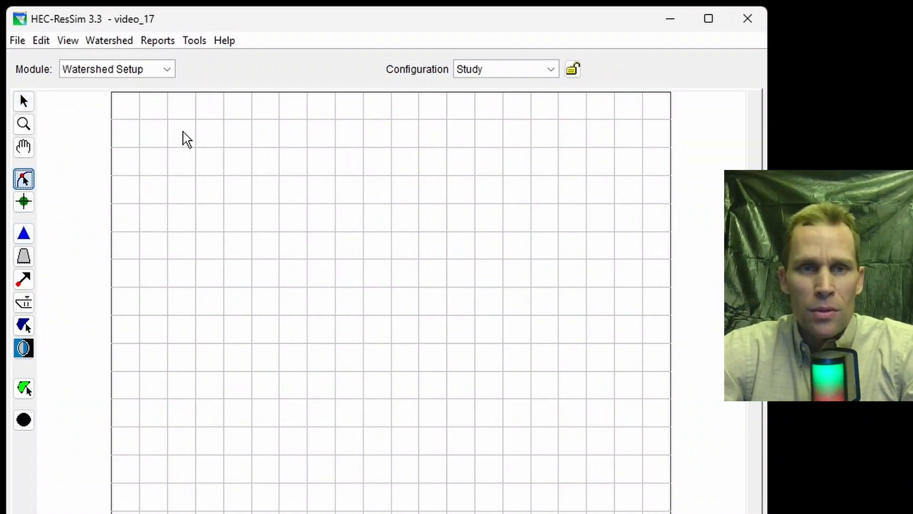
pyautogui.scroll(2, 181, 132)
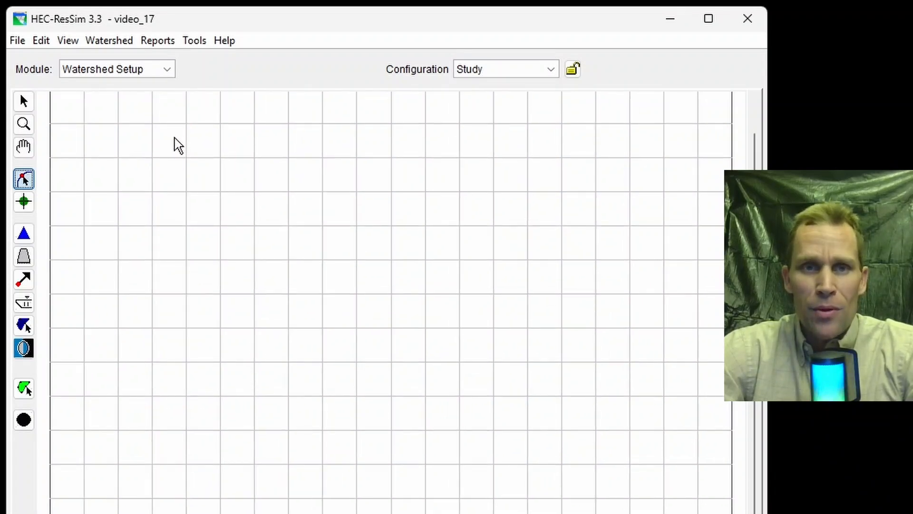
pyautogui.click(158, 137)
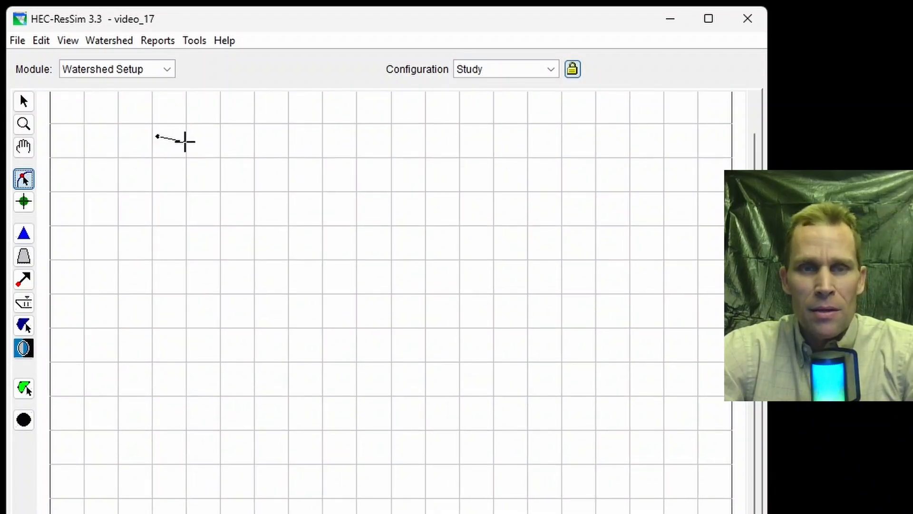
pyautogui.click(199, 152)
pyautogui.click(218, 186)
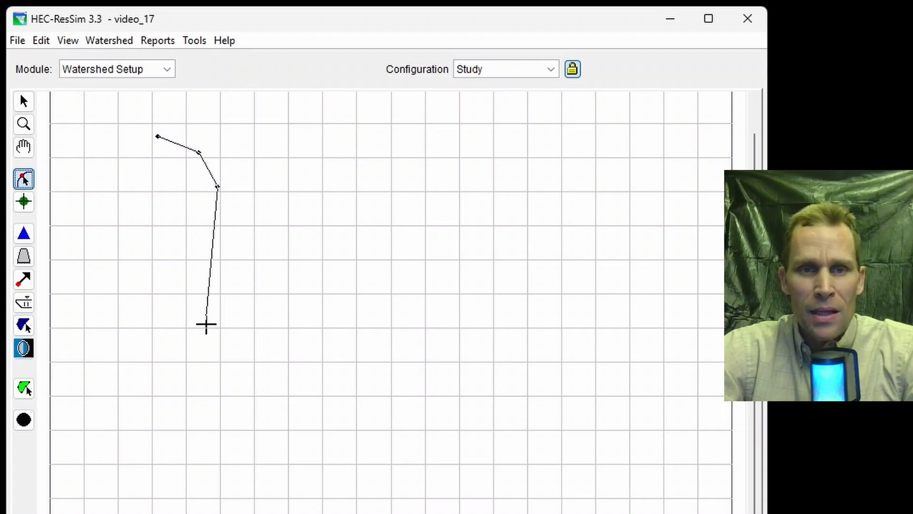
pyautogui.click(227, 345)
pyautogui.click(251, 380)
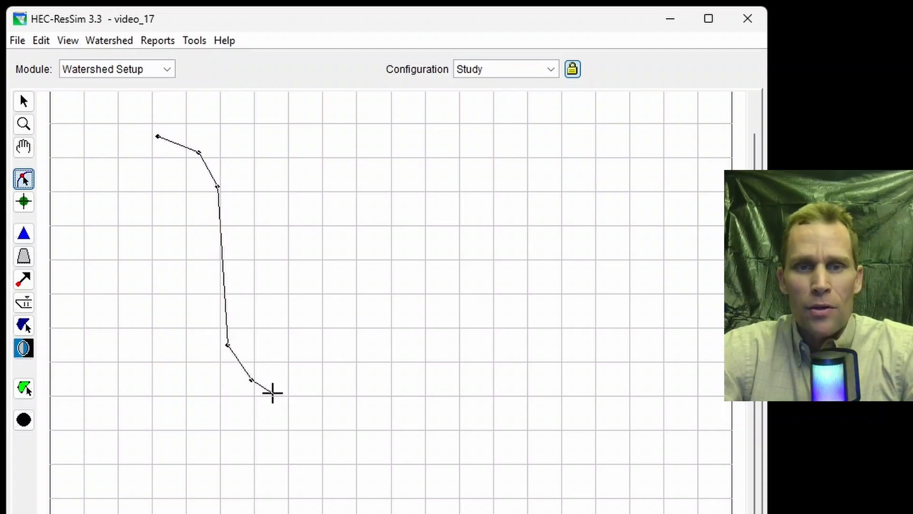
pyautogui.doubleClick(291, 397)
pyautogui.write('s')
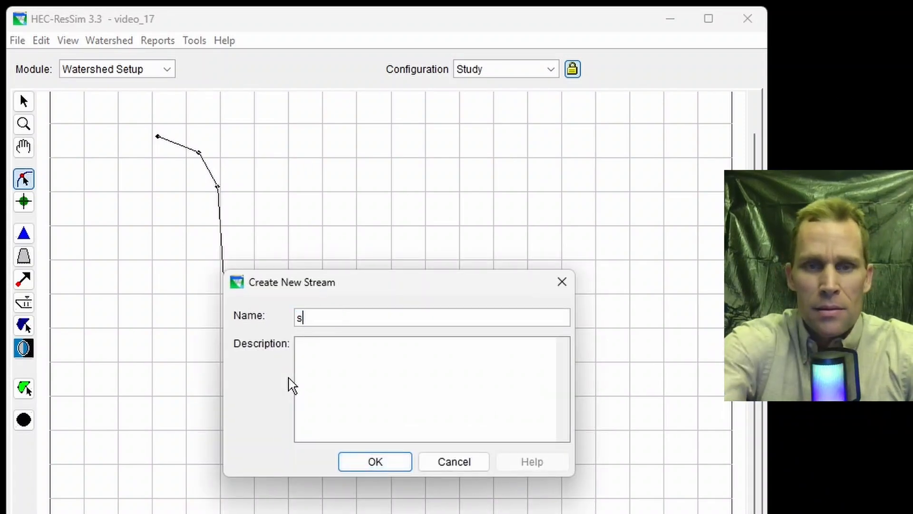
pyautogui.write('tream_1')
pyautogui.press('Return')
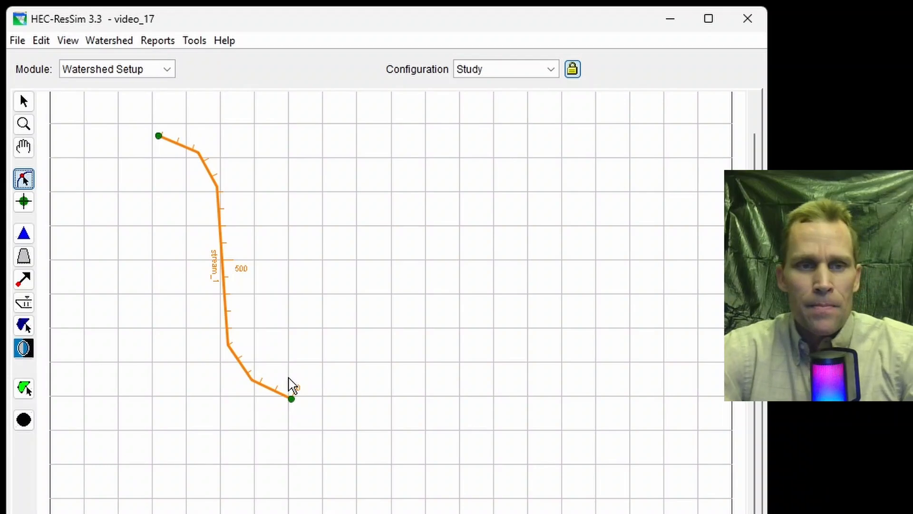
# Step: Add a computation point named CP1 on stream_1 just below its upstream end
pyautogui.click(26, 425)
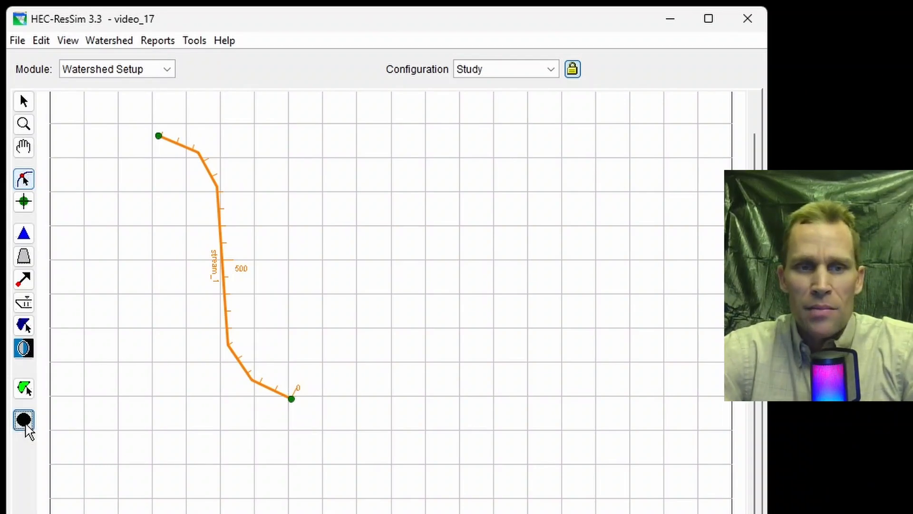
pyautogui.click(188, 146)
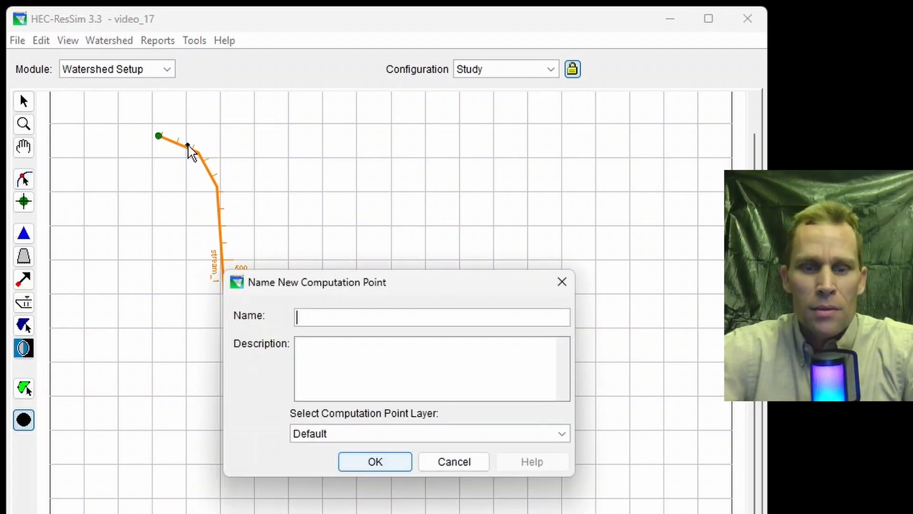
pyautogui.write('CP1')
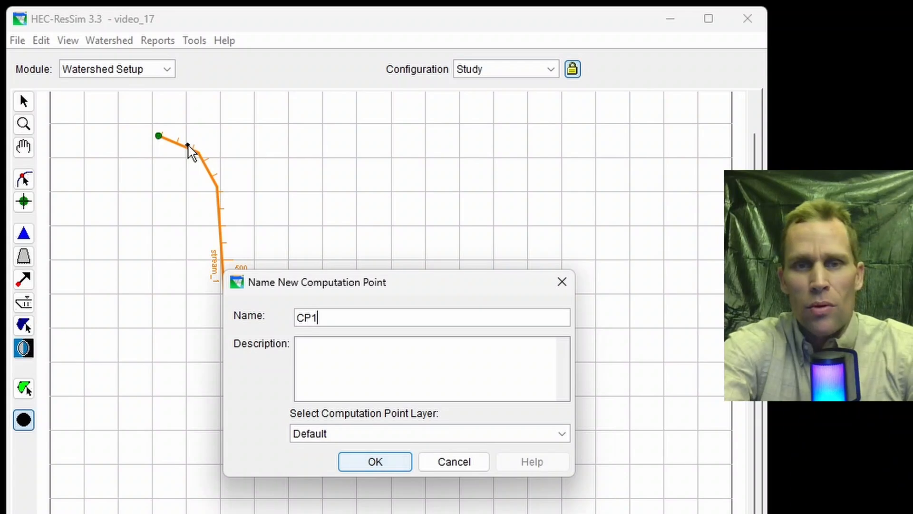
pyautogui.press('Return')
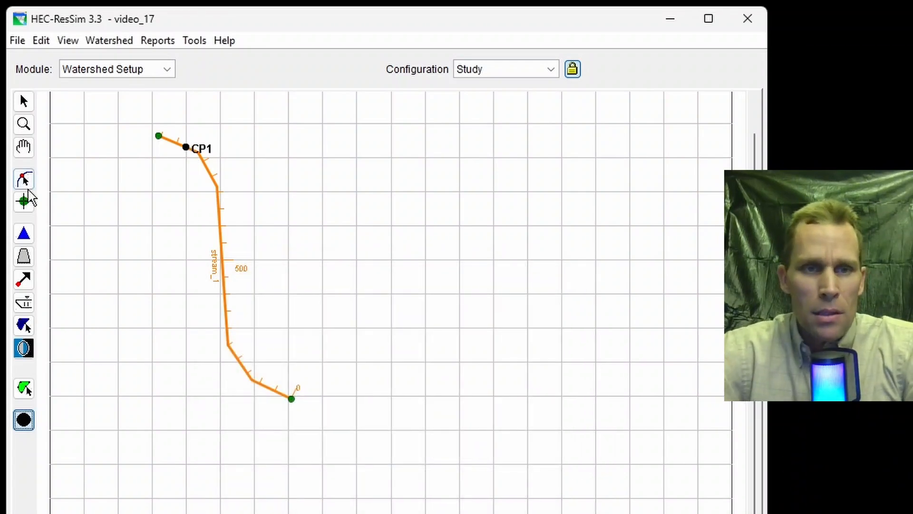
# Step: Draw a reservoir downstream from about station 612 along the straight middle stretch of stream_1, and name it reservoir_1
pyautogui.click(24, 233)
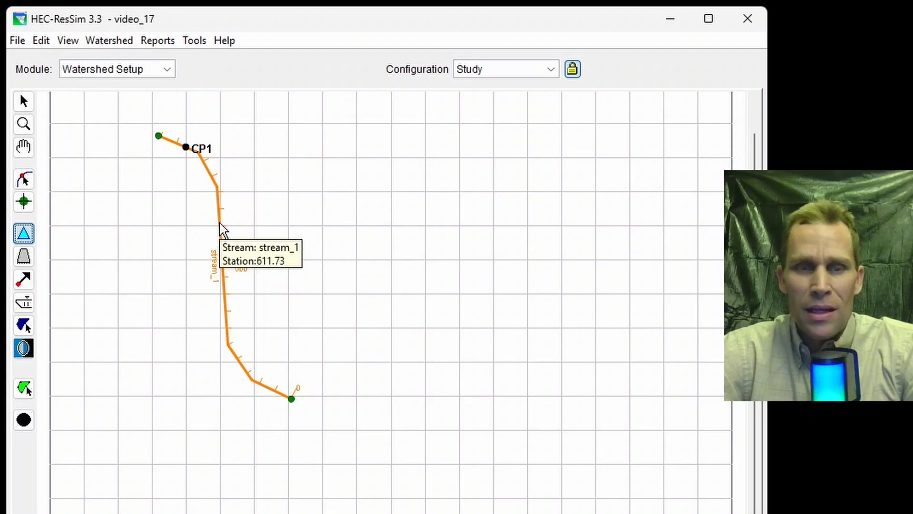
pyautogui.moveTo(220, 224); pyautogui.dragTo(223, 286)
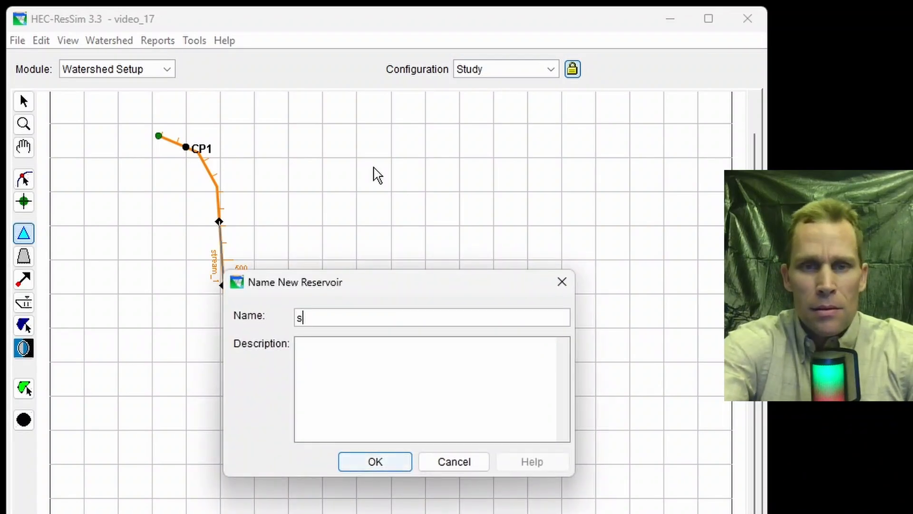
pyautogui.write('reservoir_1')
pyautogui.press('Return')
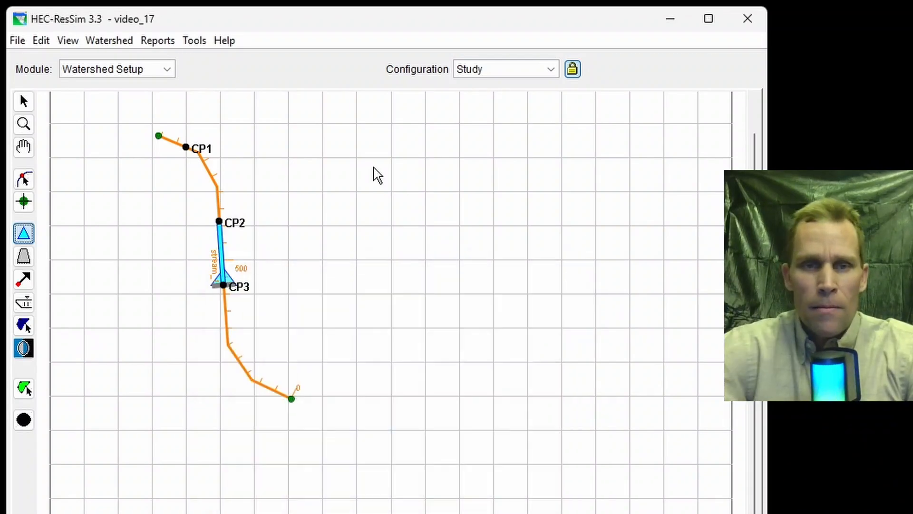
# Step: Add a computation point named CP4 on stream_1 below the reservoir, near the bend before the downstream end
pyautogui.click(26, 423)
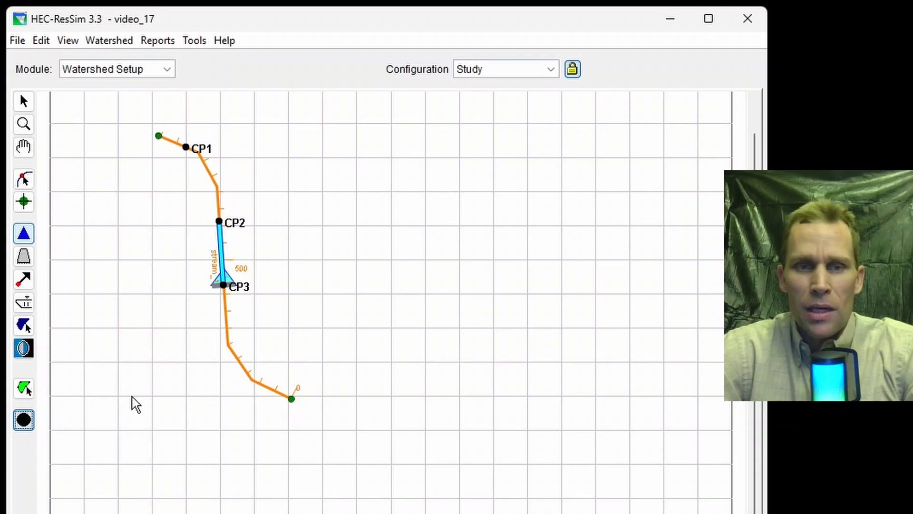
pyautogui.click(247, 379)
pyautogui.write('CP')
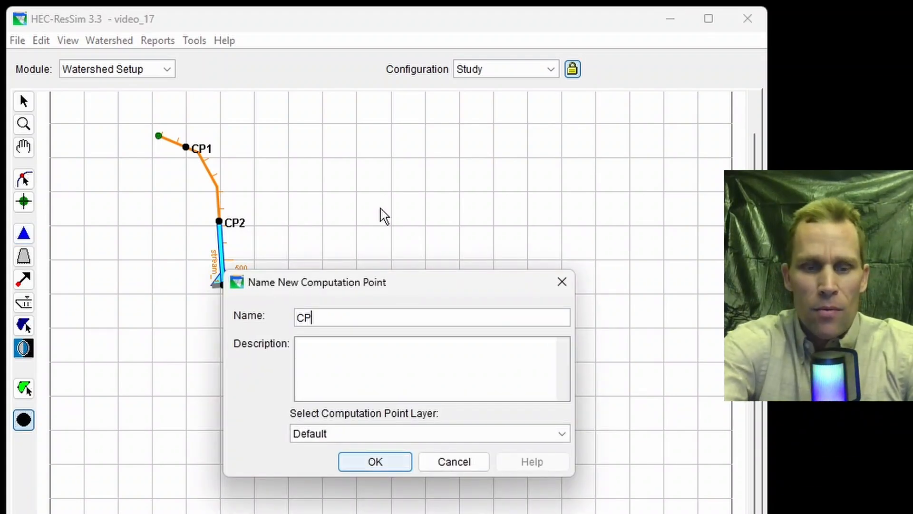
pyautogui.write('4')
pyautogui.press('Return')
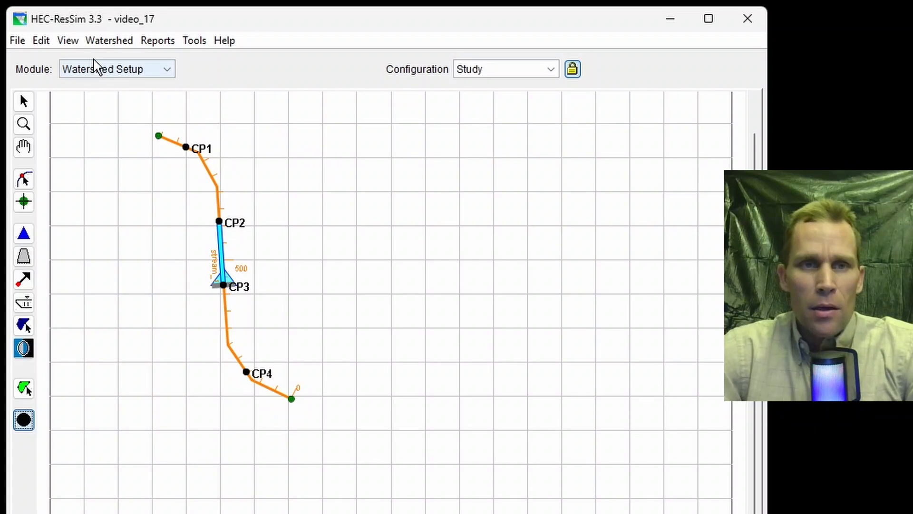
# Step: Create a new watershed configuration named config_1 with a 1 Hour time step
pyautogui.click(109, 40)
pyautogui.click(133, 60)
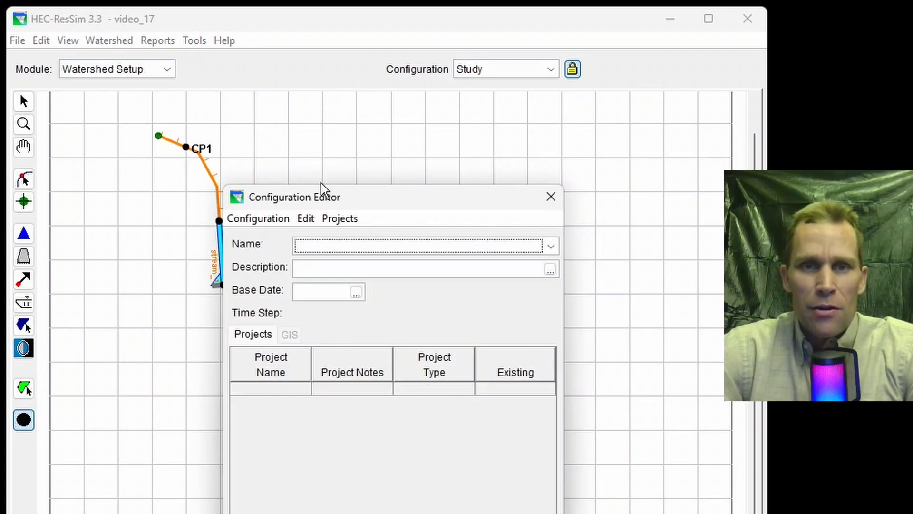
pyautogui.moveTo(337, 190); pyautogui.dragTo(436, 90)
pyautogui.click(370, 120)
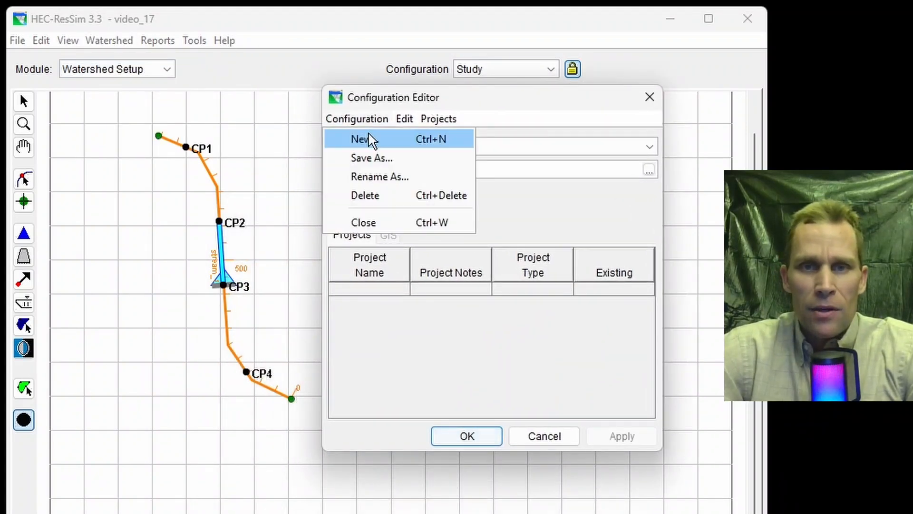
pyautogui.click(369, 138)
pyautogui.write('con')
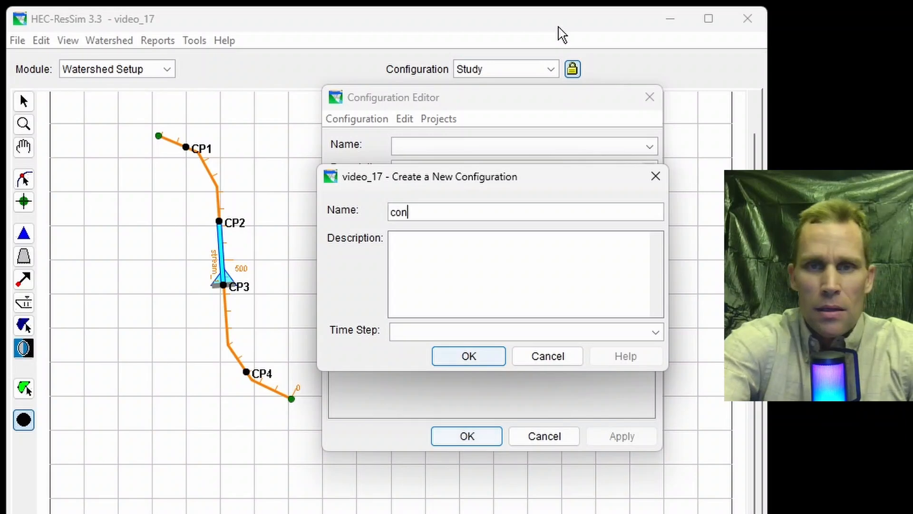
pyautogui.write('gi')
pyautogui.write('g_1')
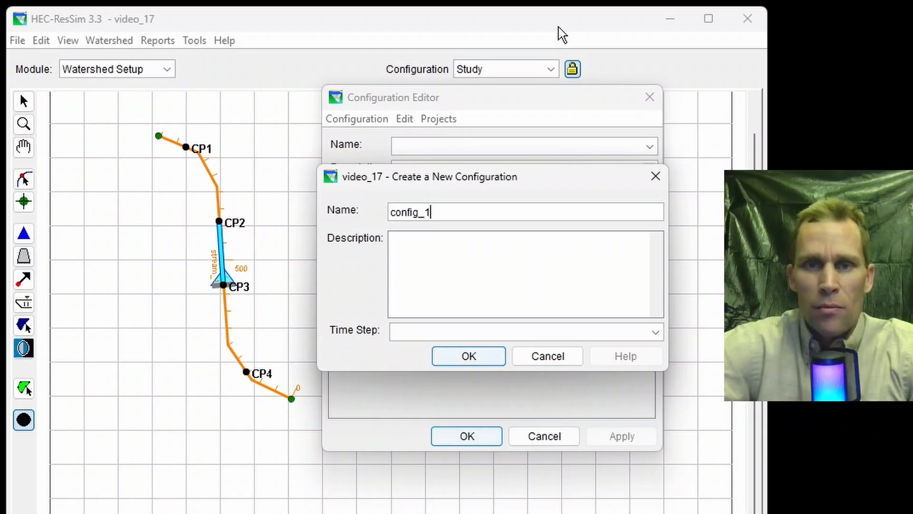
pyautogui.click(445, 333)
pyautogui.click(440, 350)
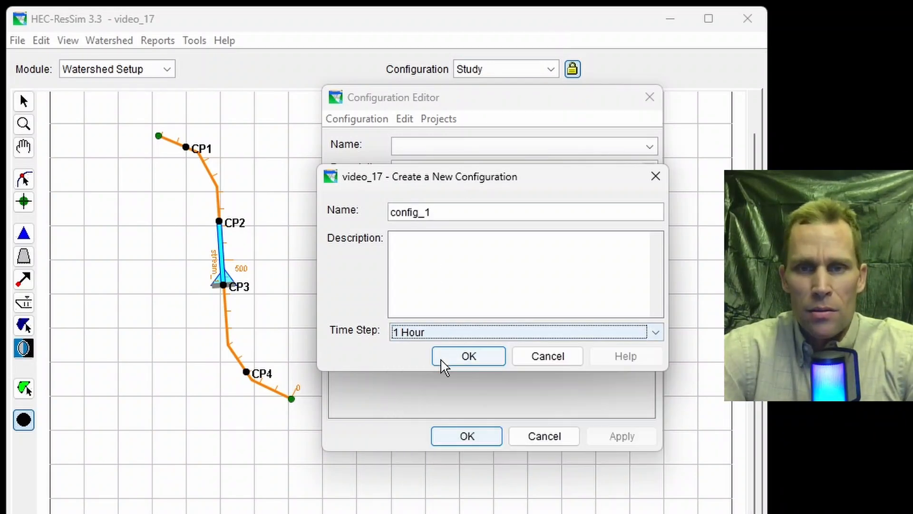
pyautogui.click(444, 361)
pyautogui.click(603, 438)
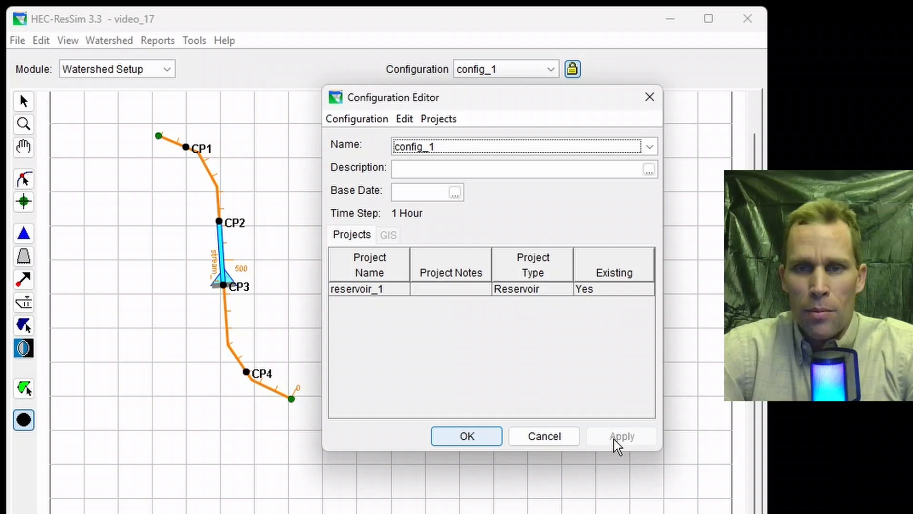
pyautogui.click(486, 436)
# Step: Save the watershed and switch to the Reservoir Network module
pyautogui.click(16, 40)
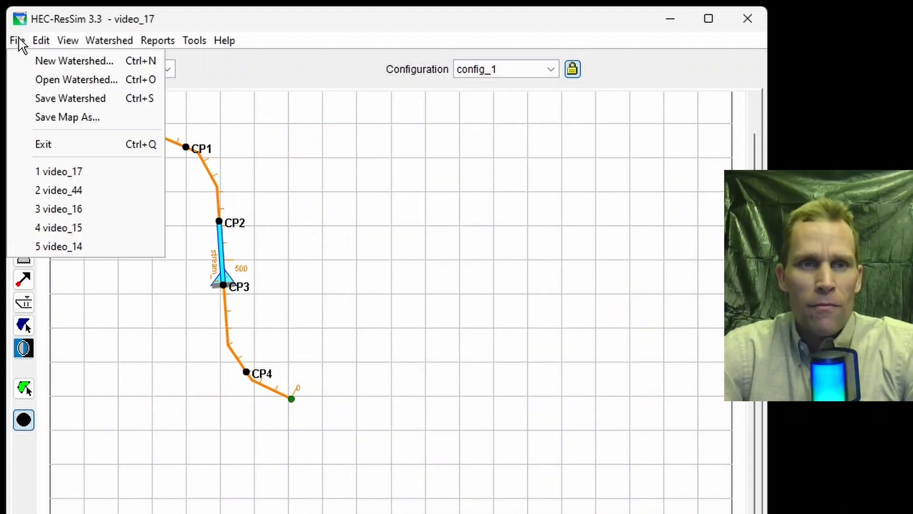
pyautogui.click(64, 99)
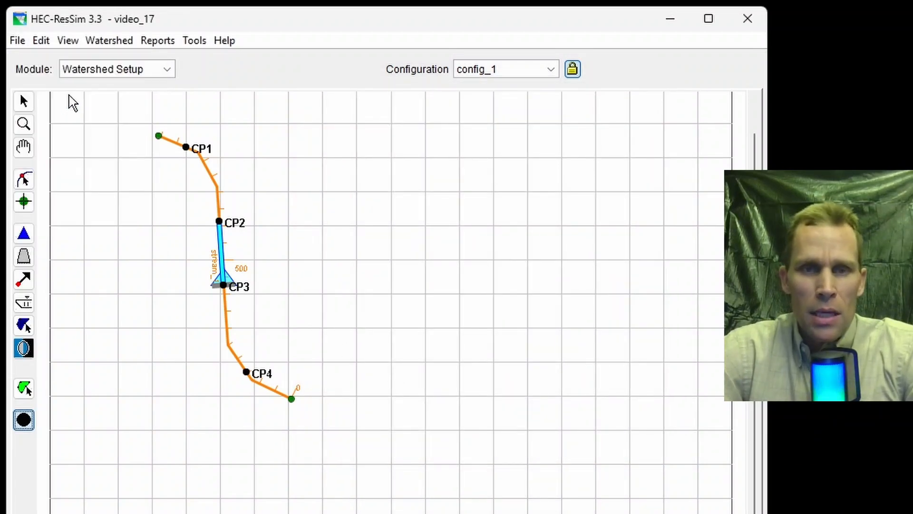
pyautogui.click(142, 71)
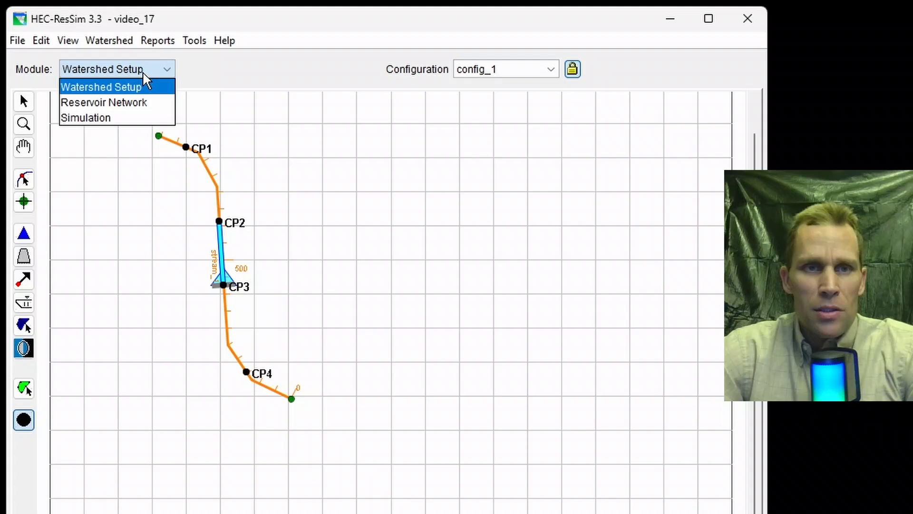
pyautogui.click(135, 103)
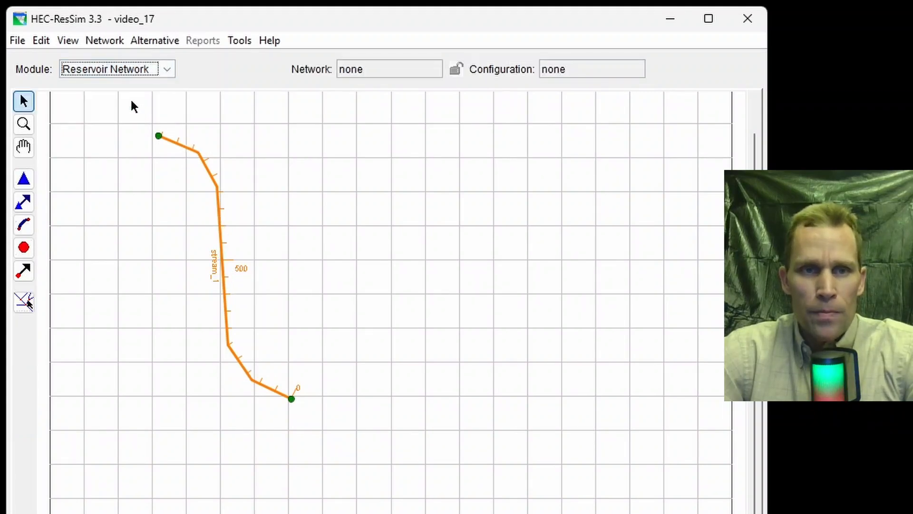
# Step: Create a new reservoir network named network_1 based on the config_1 configuration
pyautogui.click(110, 42)
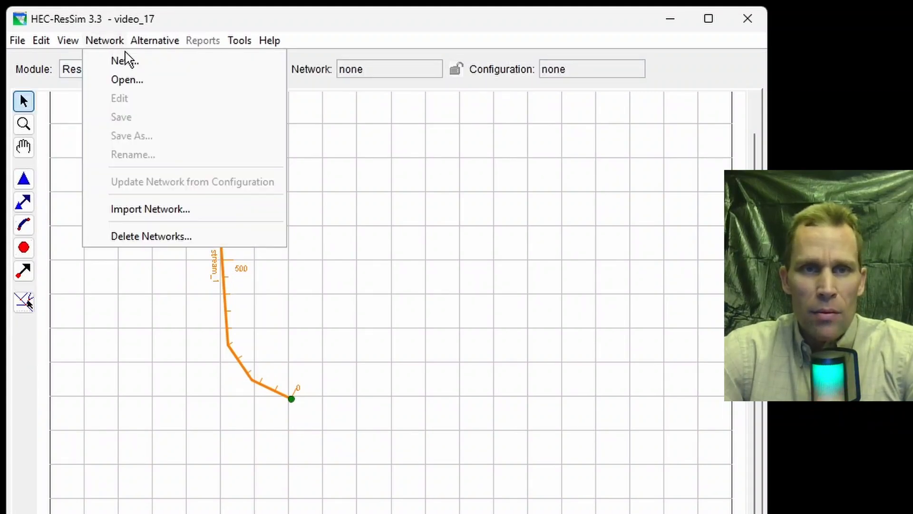
pyautogui.click(124, 62)
pyautogui.moveTo(304, 238); pyautogui.dragTo(397, 144)
pyautogui.click(435, 324)
pyautogui.write('ne')
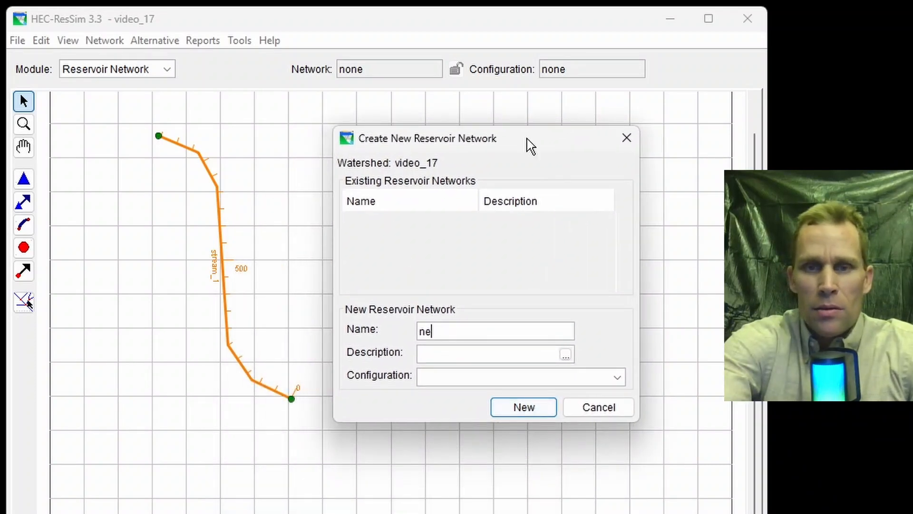
pyautogui.write('twork_1')
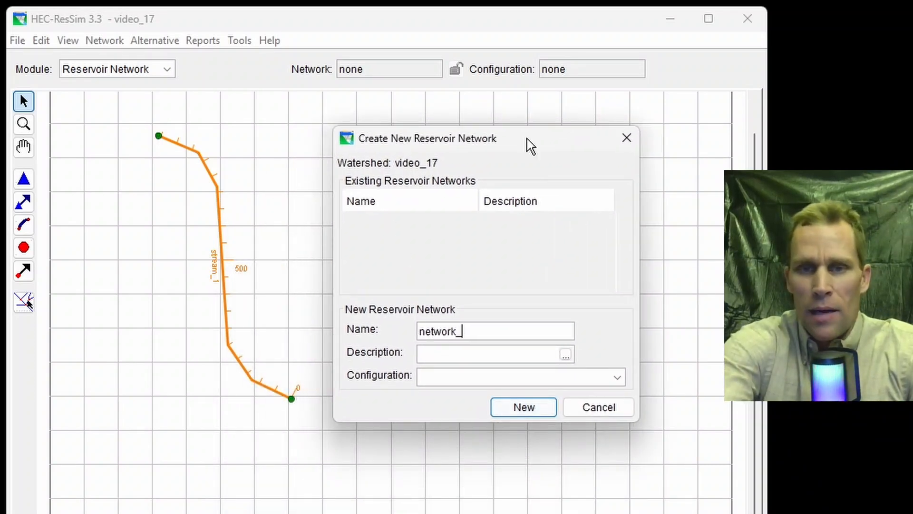
pyautogui.click(481, 379)
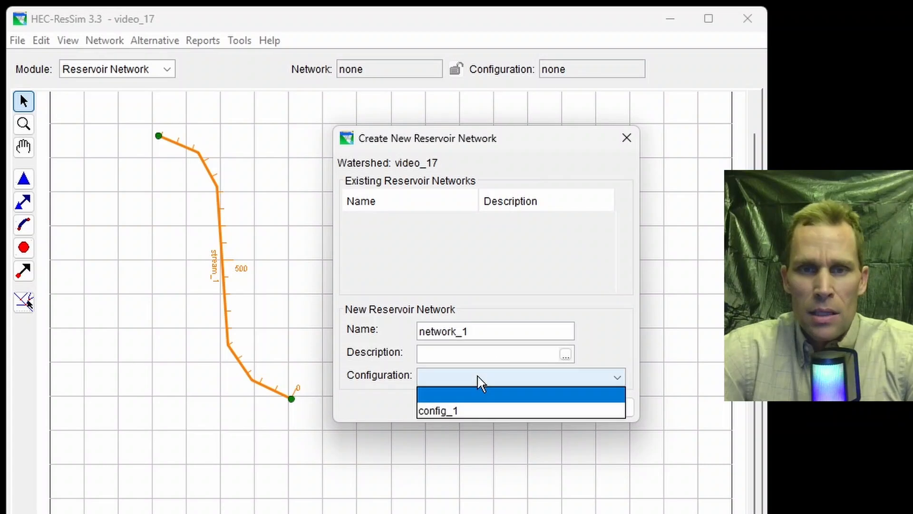
pyautogui.click(469, 411)
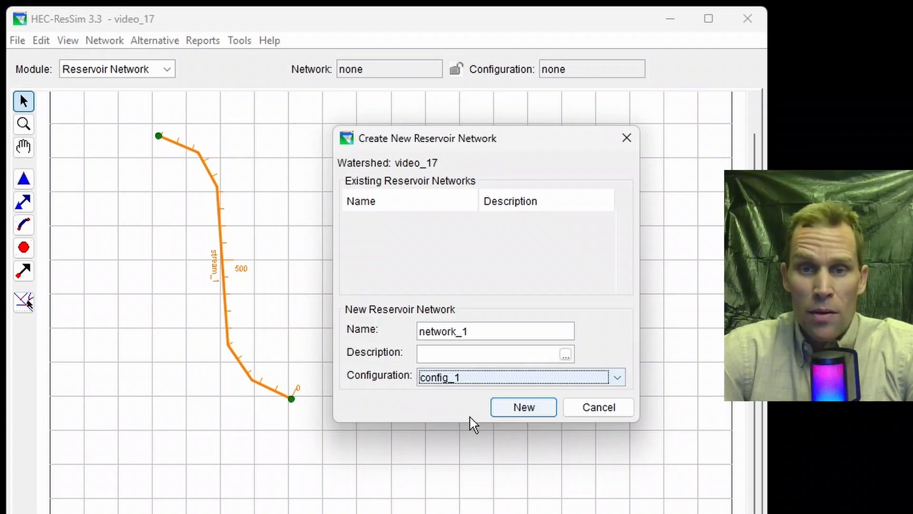
pyautogui.click(528, 409)
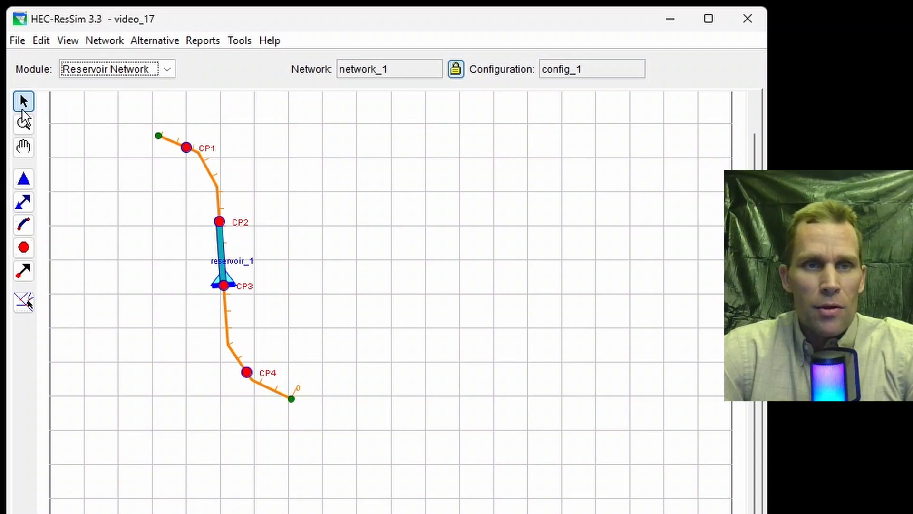
# Step: Draw a routing reach from CP1 to CP2 upstream of the reservoir, keeping the name CP1 to CP2
pyautogui.scroll(2, 88, 136)
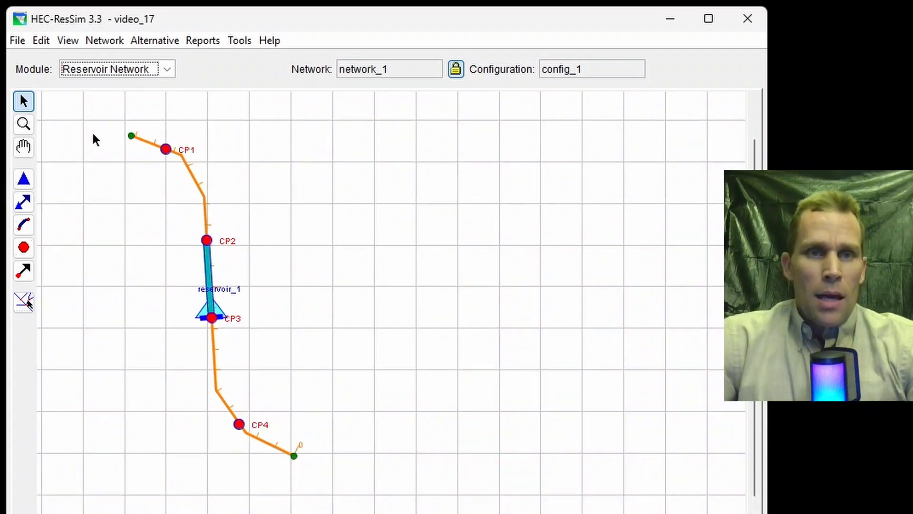
pyautogui.click(23, 147)
pyautogui.moveTo(338, 205)
pyautogui.mouseDown()
pyautogui.moveTo(352, 224)
pyautogui.moveTo(329, 197)
pyautogui.mouseUp()
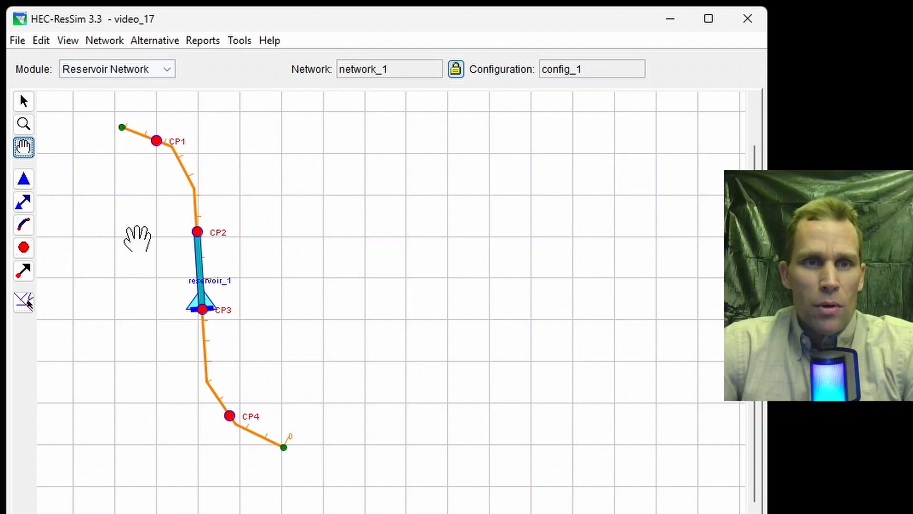
pyautogui.click(23, 224)
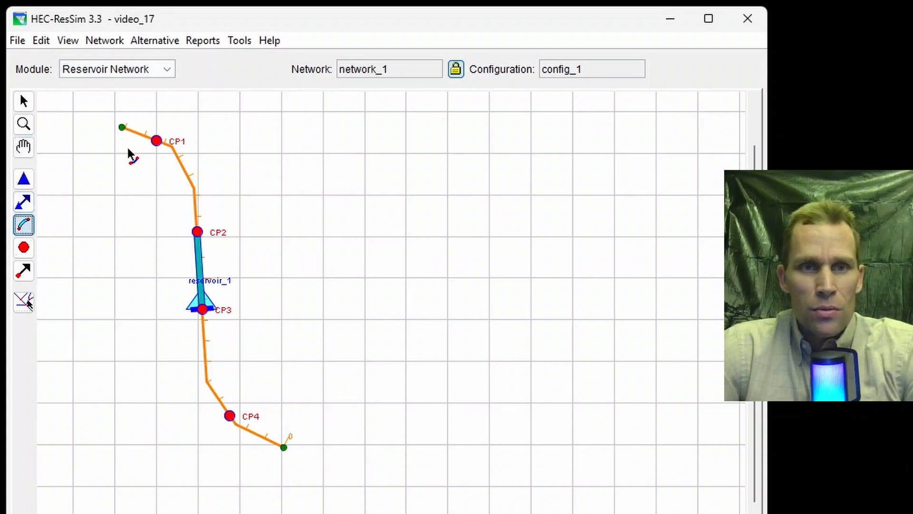
pyautogui.click(158, 141)
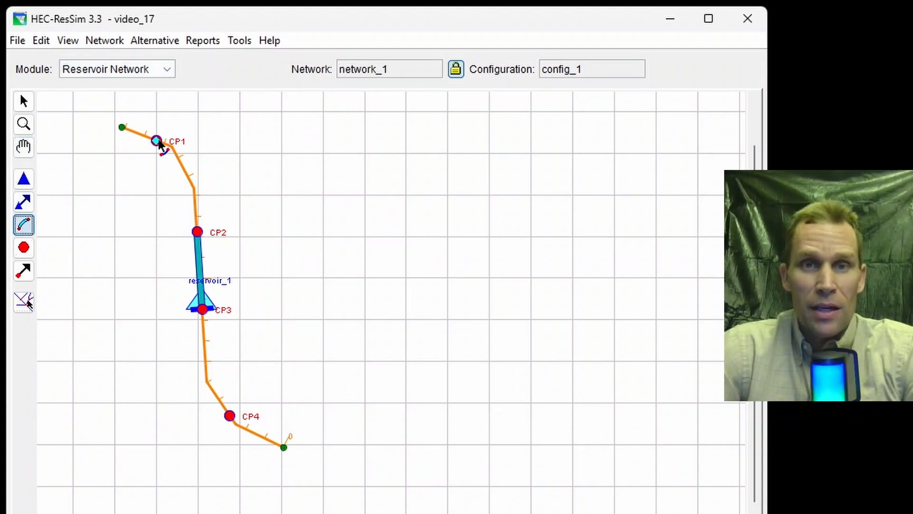
pyautogui.click(199, 232)
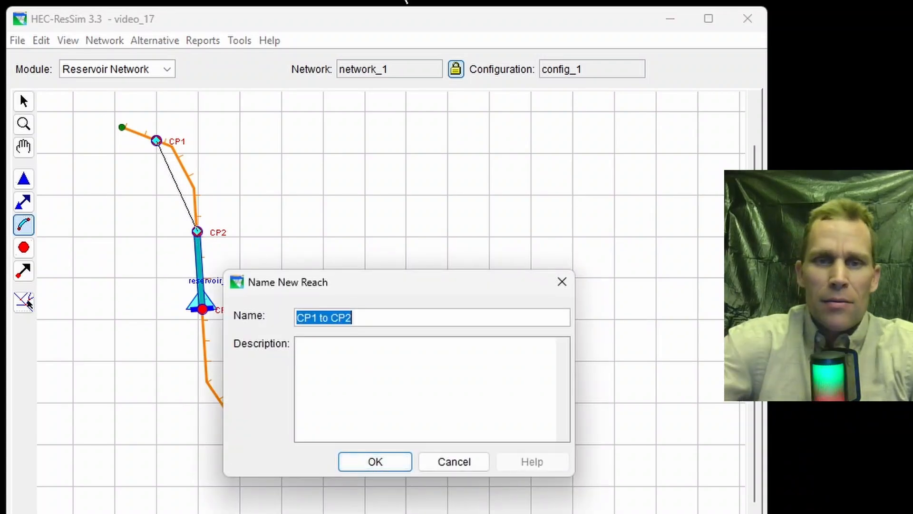
pyautogui.press('Return')
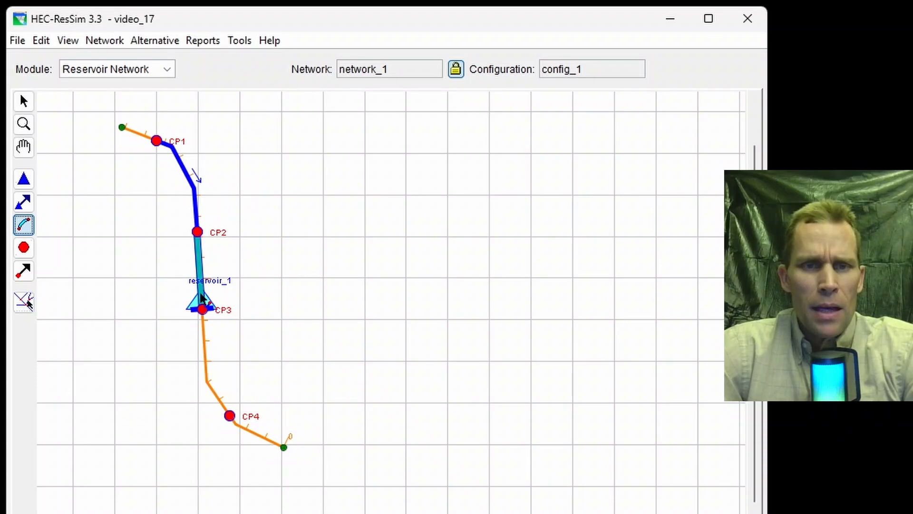
# Step: Draw a routing reach from CP3 to CP4 downstream of the reservoir, accepting its suggested name
pyautogui.click(202, 310)
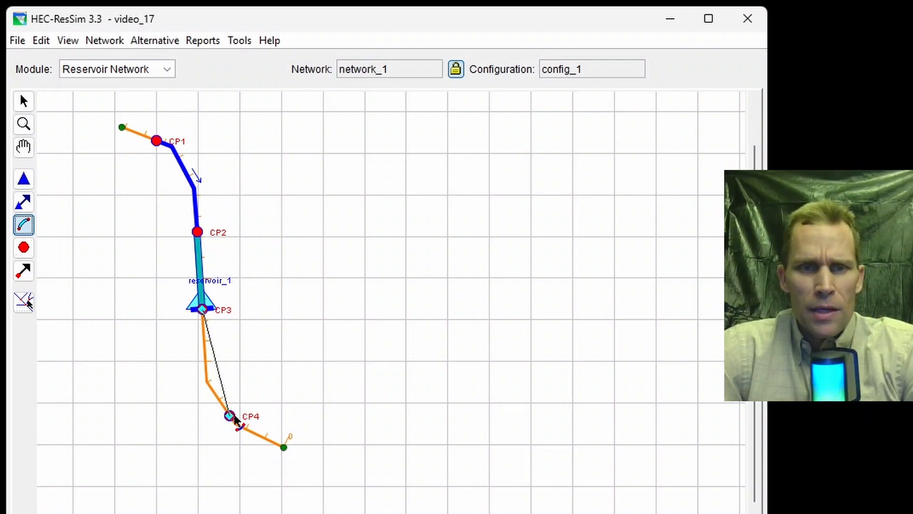
pyautogui.click(234, 420)
pyautogui.click(374, 463)
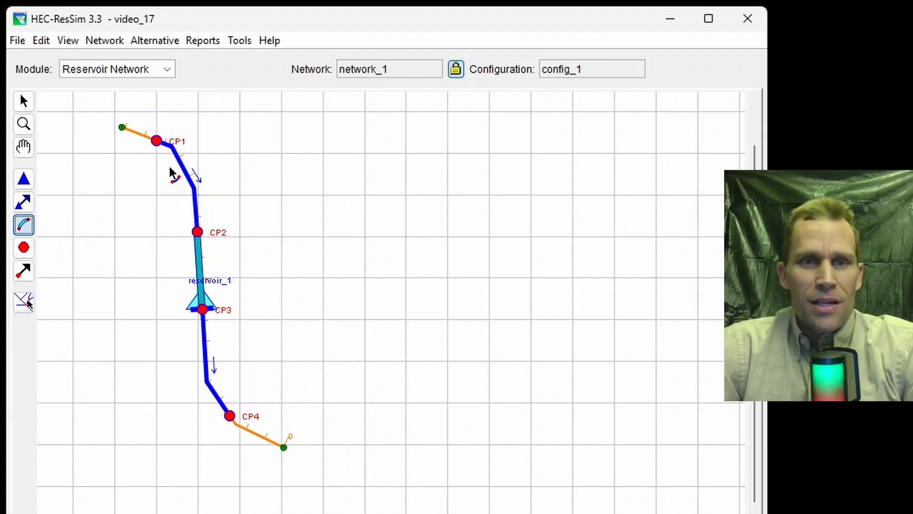
# Step: Add a local flow named "inflow at CP1" with a factor of 1 to junction CP1 and apply it
pyautogui.click(23, 248)
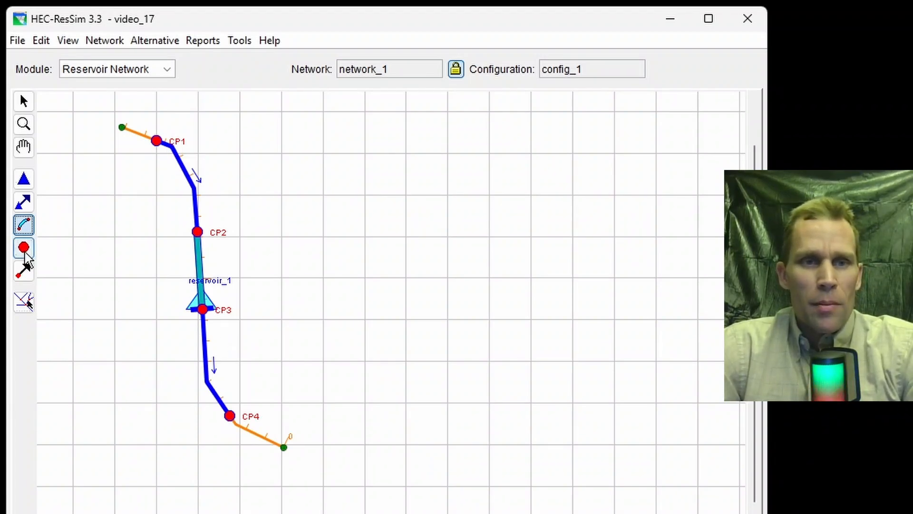
pyautogui.rightClick(157, 143)
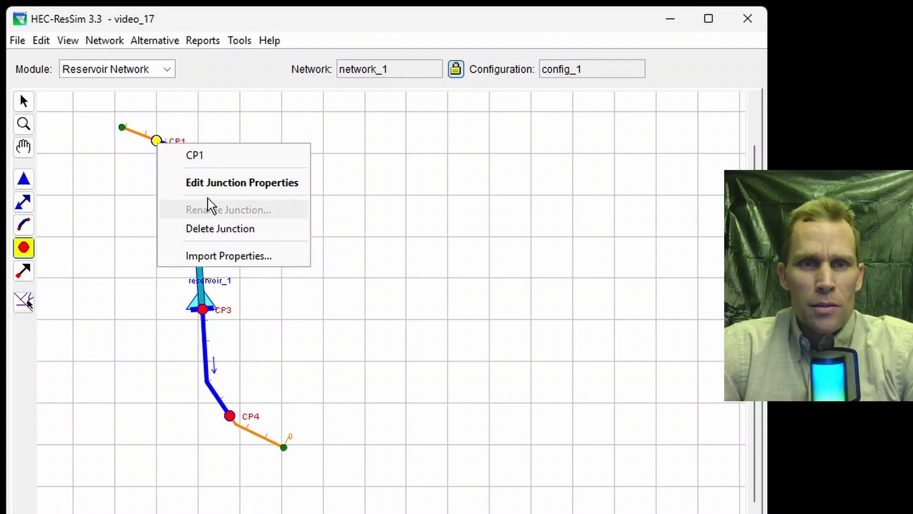
pyautogui.click(205, 182)
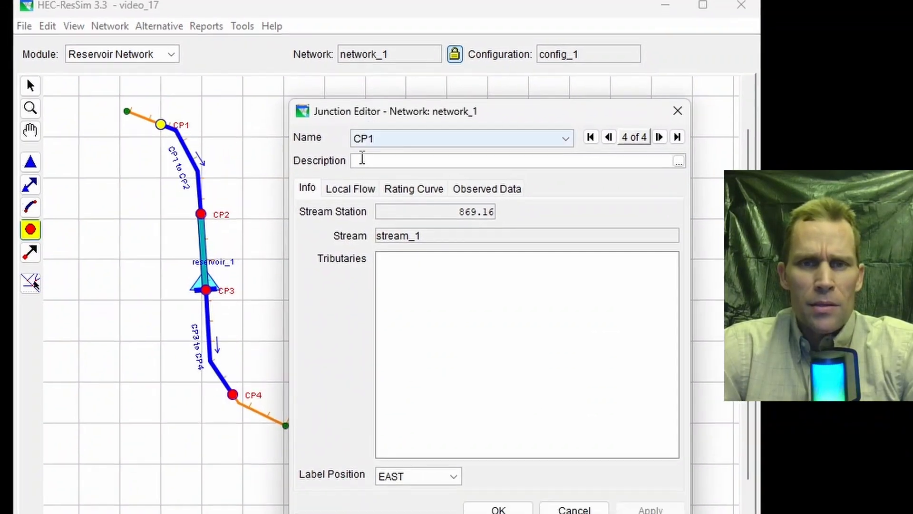
pyautogui.click(361, 190)
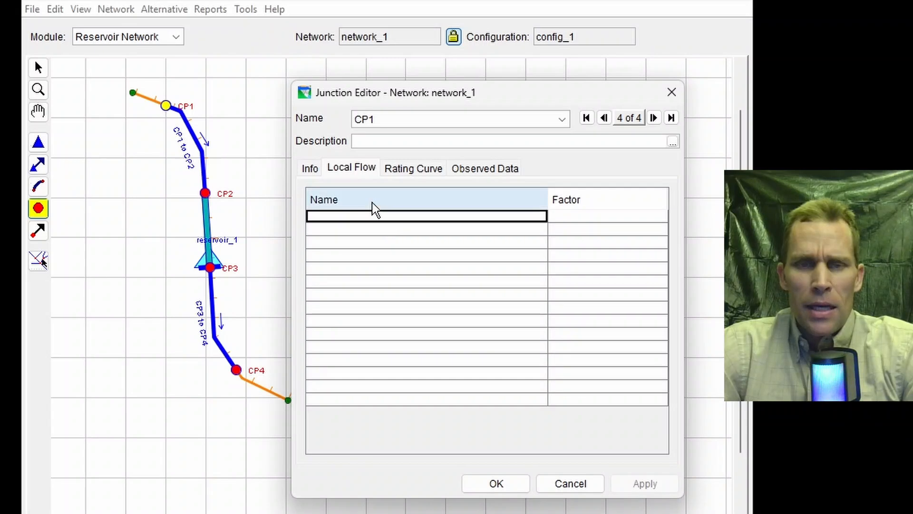
pyautogui.write('infl')
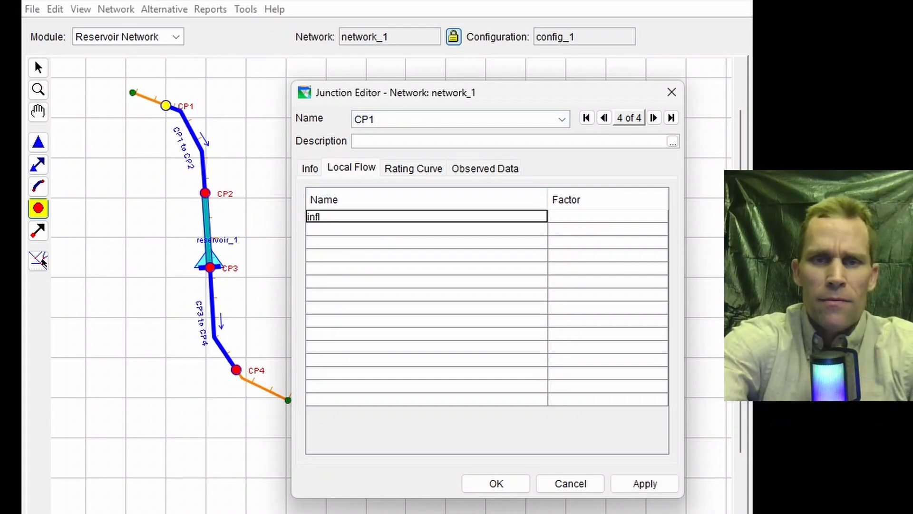
pyautogui.write('ow at CP1')
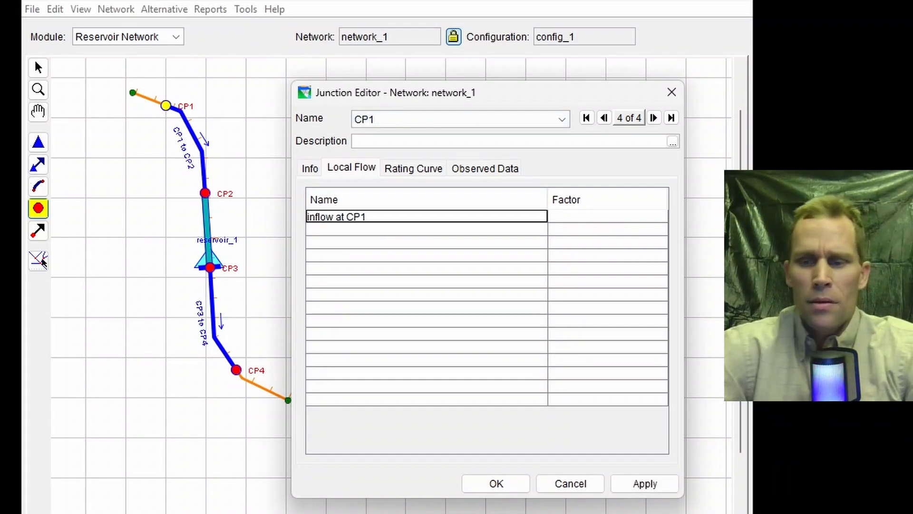
pyautogui.press('Tab')
pyautogui.write('1')
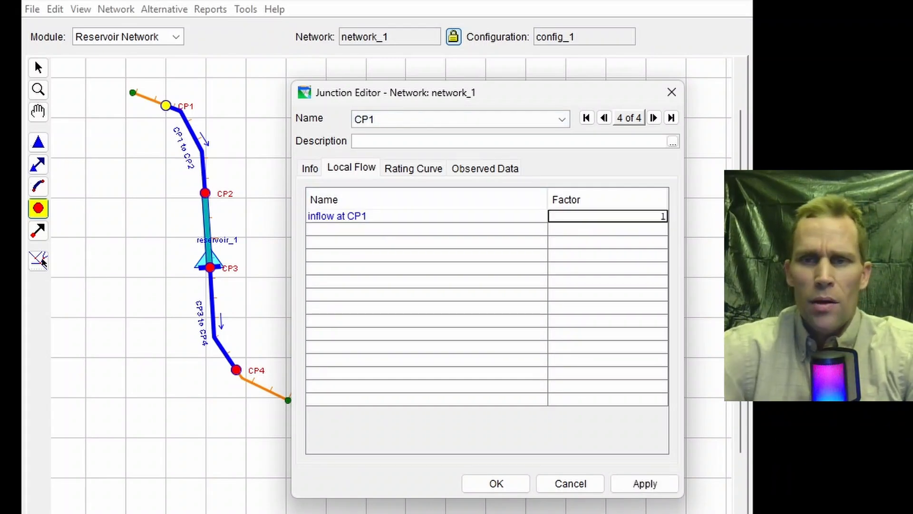
pyautogui.click(326, 217)
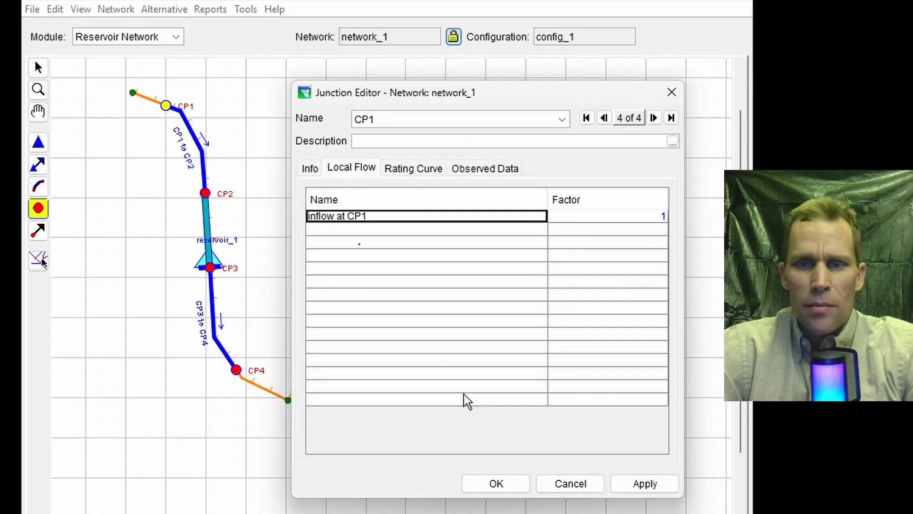
pyautogui.click(645, 481)
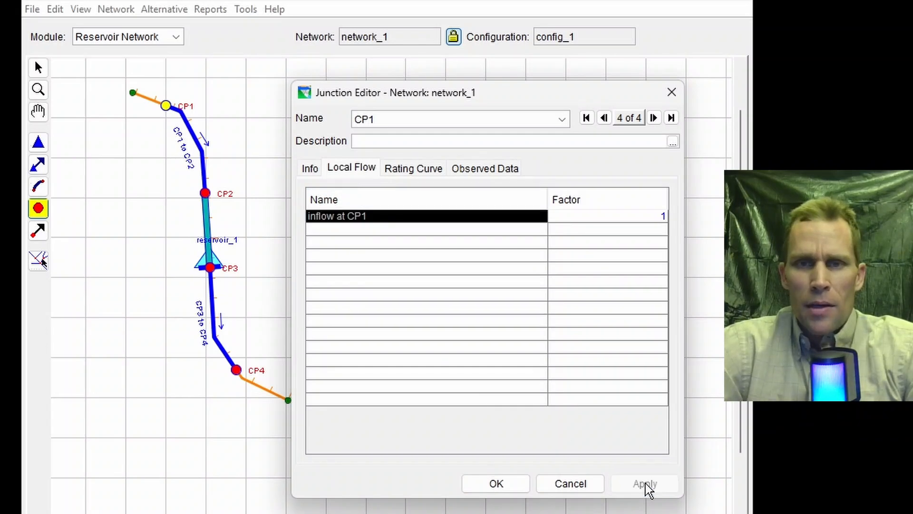
pyautogui.click(481, 489)
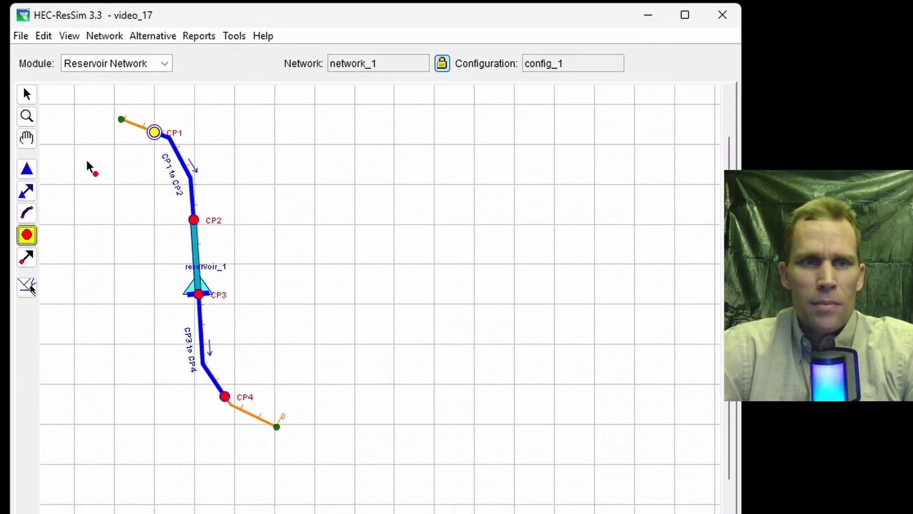
# Step: Return to the selection tool and open HEC-DSSVue from the reservoir network
pyautogui.click(31, 82)
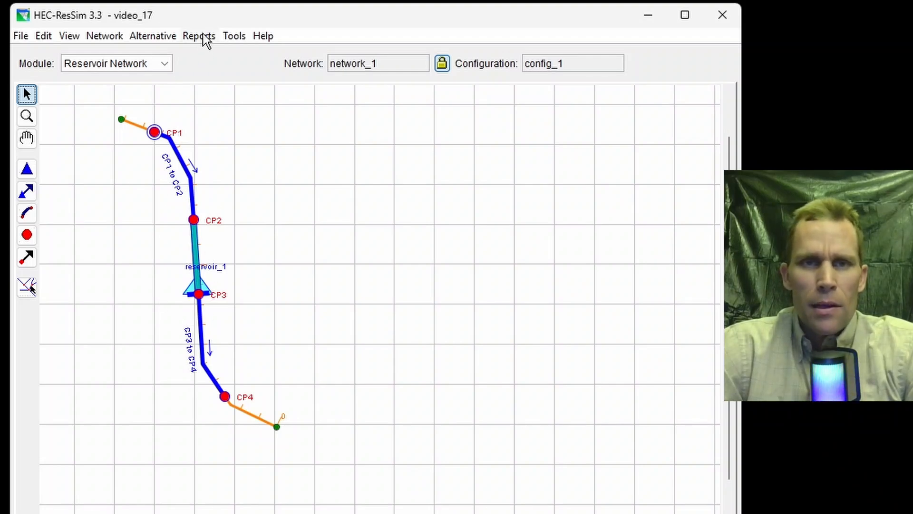
pyautogui.click(234, 37)
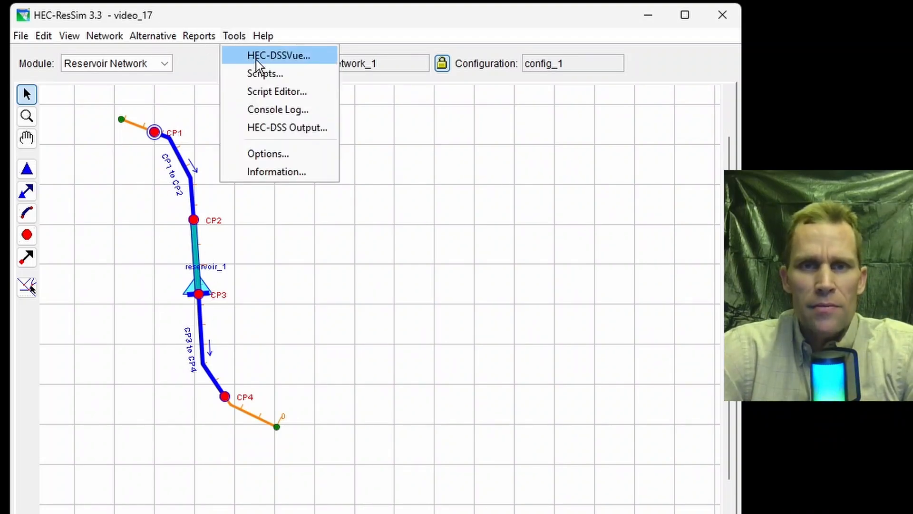
pyautogui.click(256, 59)
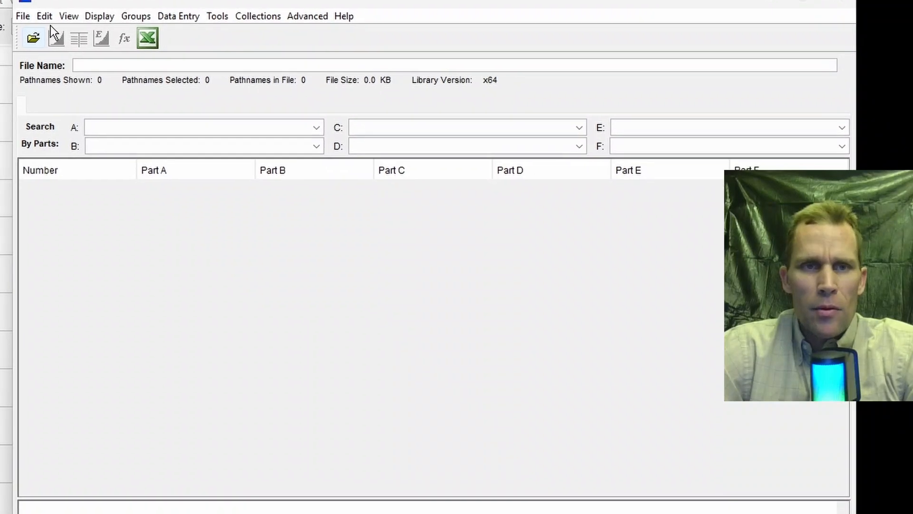
# Step: Create a new HEC-DSS file named data in the video_17 watershed folder
pyautogui.click(22, 15)
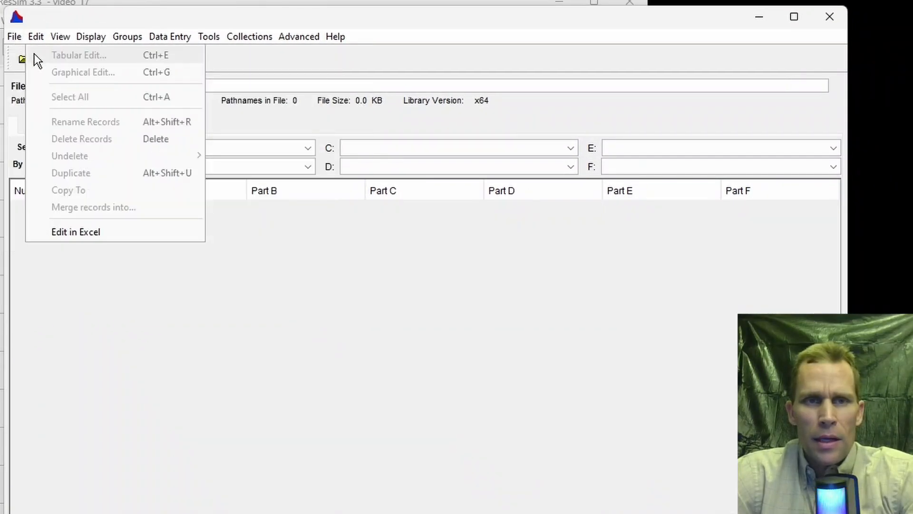
pyautogui.click(29, 54)
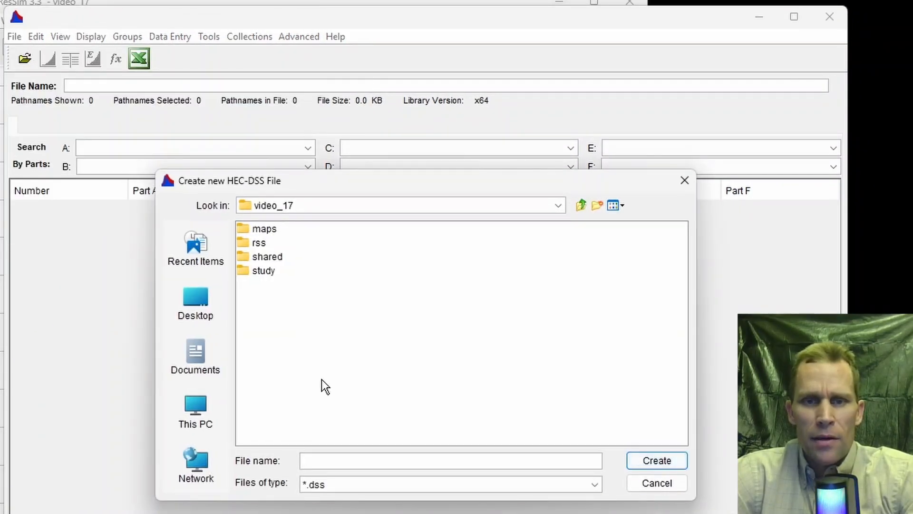
pyautogui.write('data')
pyautogui.click(640, 457)
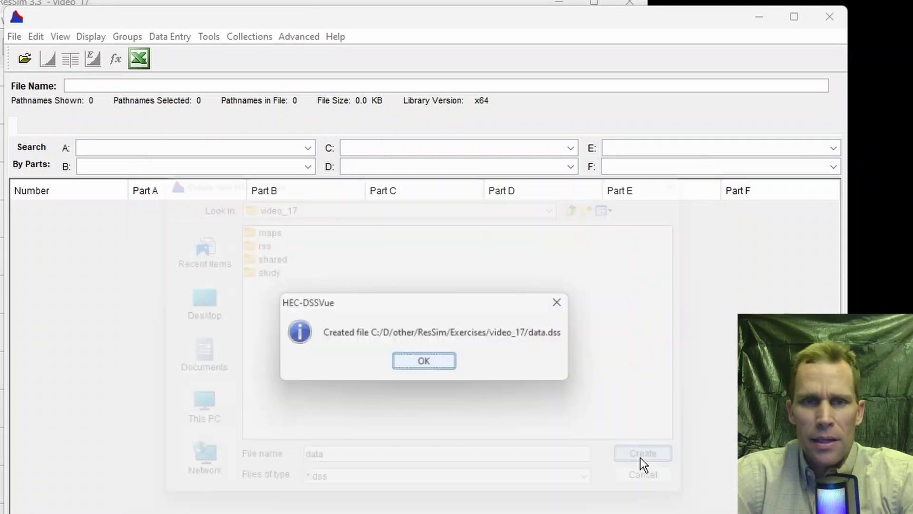
pyautogui.click(425, 363)
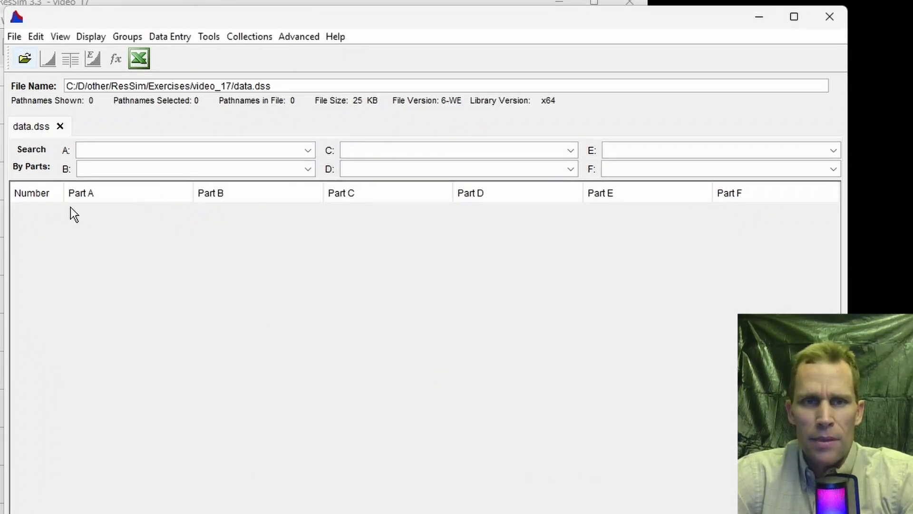
pyautogui.click(26, 130)
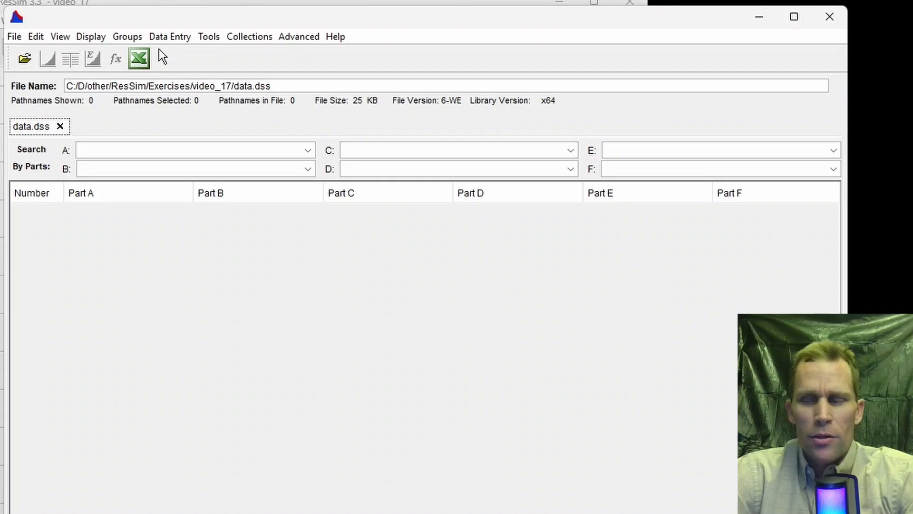
# Step: Start a manual time series with pathname parts A PROJECT, B LOCATION, C INFLOW and F CUSTOM1, keeping the 1HOUR interval
pyautogui.click(181, 38)
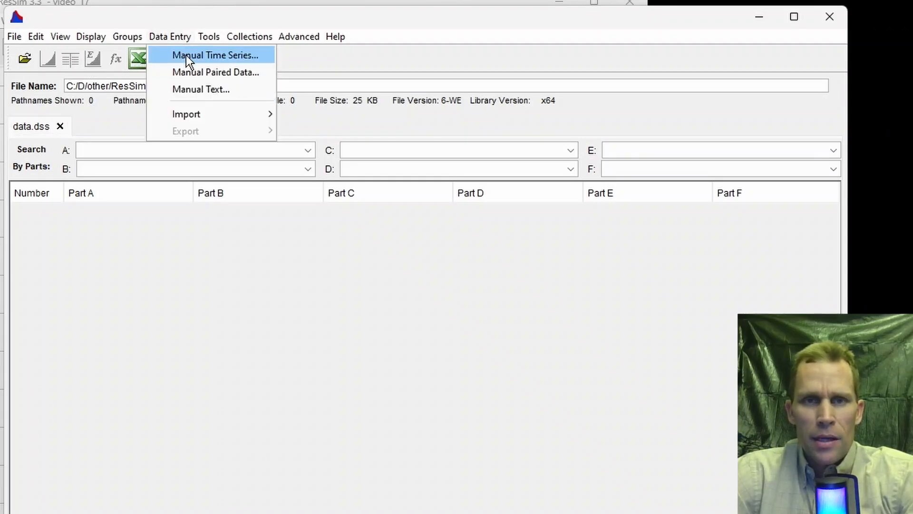
pyautogui.click(187, 55)
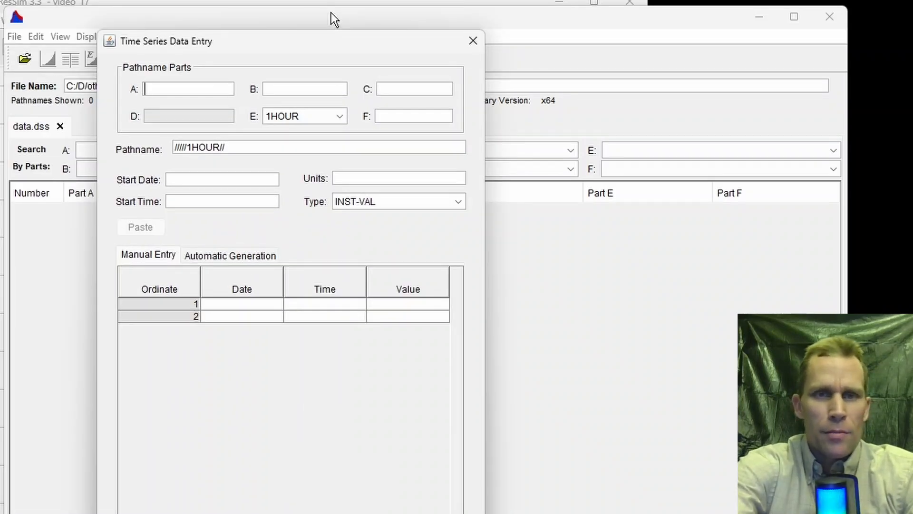
pyautogui.write('PROJECT')
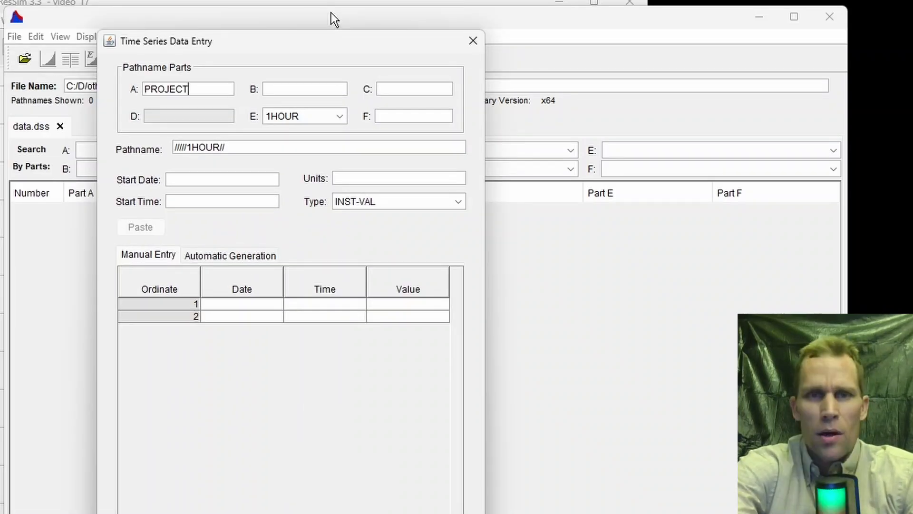
pyautogui.press('Tab')
pyautogui.write('LCOATION')
pyautogui.press('BackSpace')
pyautogui.press('BackSpace')
pyautogui.press('BackSpace')
pyautogui.press('BackSpace')
pyautogui.press('BackSpace')
pyautogui.press('BackSpace')
pyautogui.press('BackSpace')
pyautogui.press('BackSpace')
pyautogui.write('LOCATION')
pyautogui.press('Tab')
pyautogui.write('INFLOW')
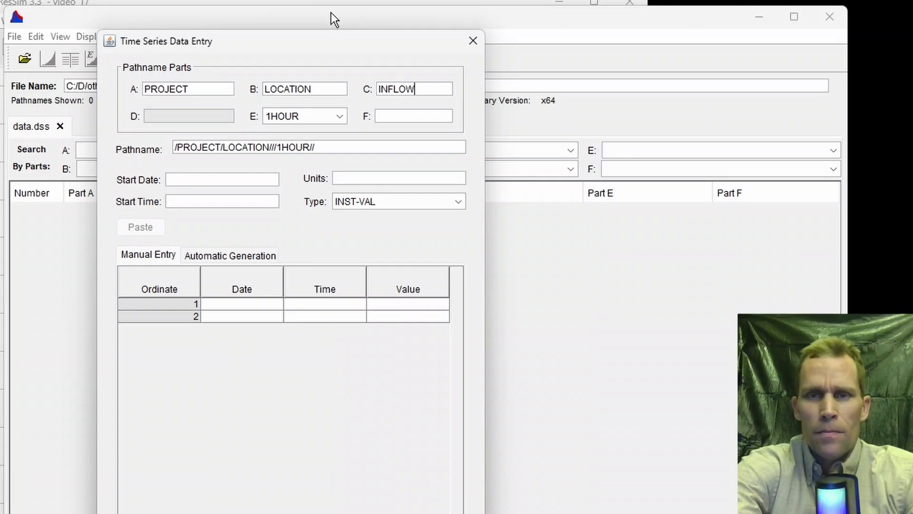
pyautogui.press('Tab')
pyautogui.write('CUSTOM1')
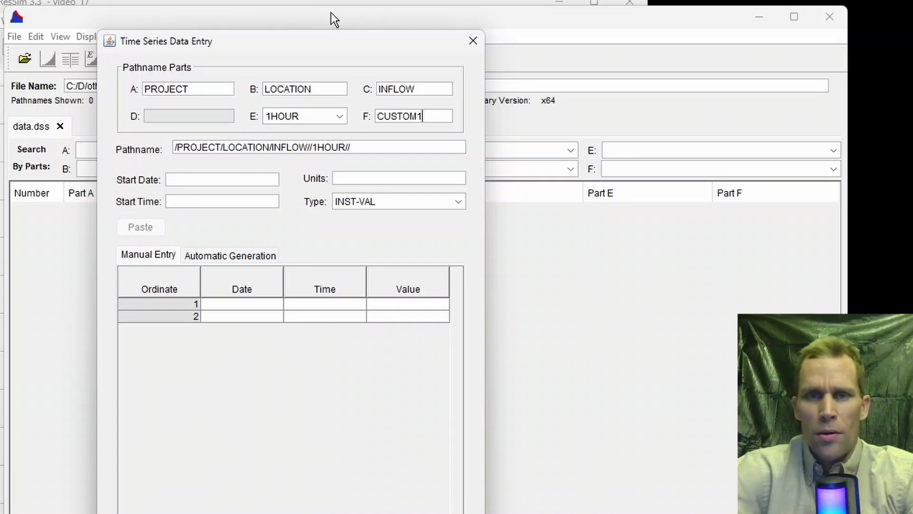
# Step: Set the time series to start on 01APR2024 at 0100 with units of CFS
pyautogui.click(232, 181)
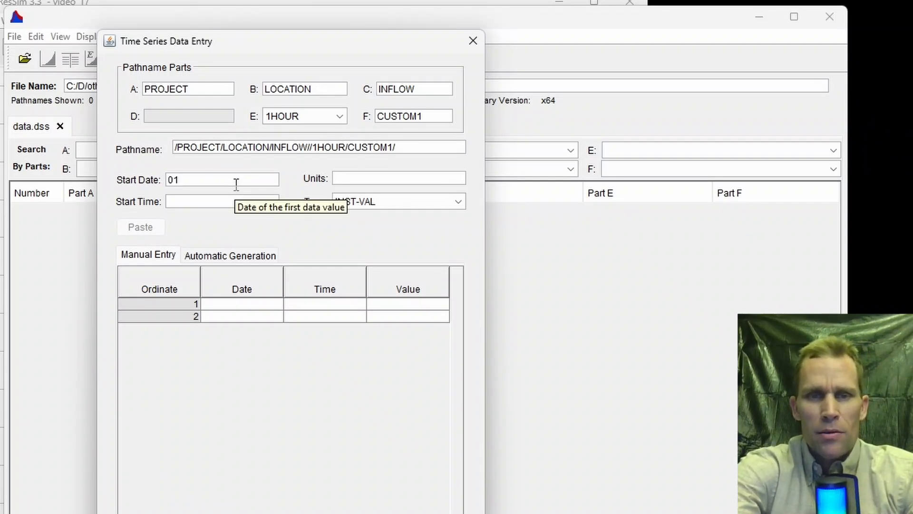
pyautogui.write('01APR2024')
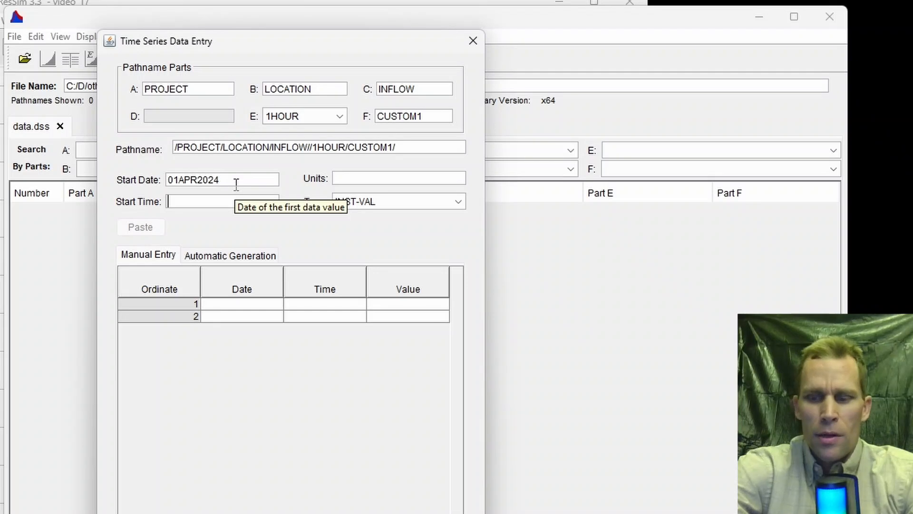
pyautogui.write('0100')
pyautogui.press('Tab')
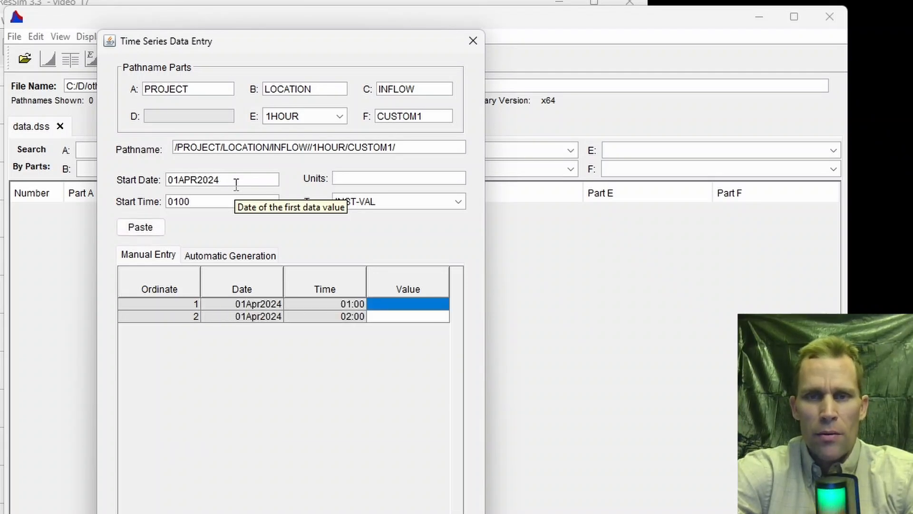
pyautogui.write('CFS')
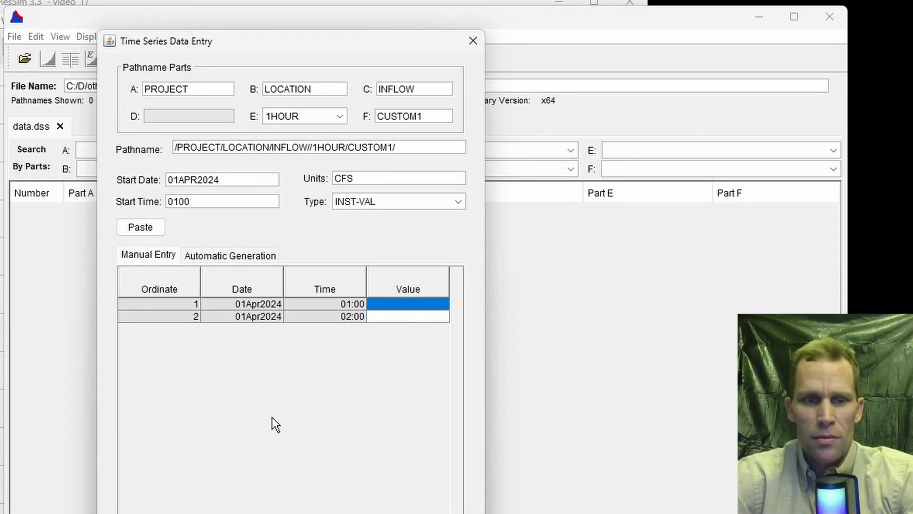
# Step: Fill in the hourly inflow values, starting at 500 CFS, save the record and leave the data entry
pyautogui.write('500')
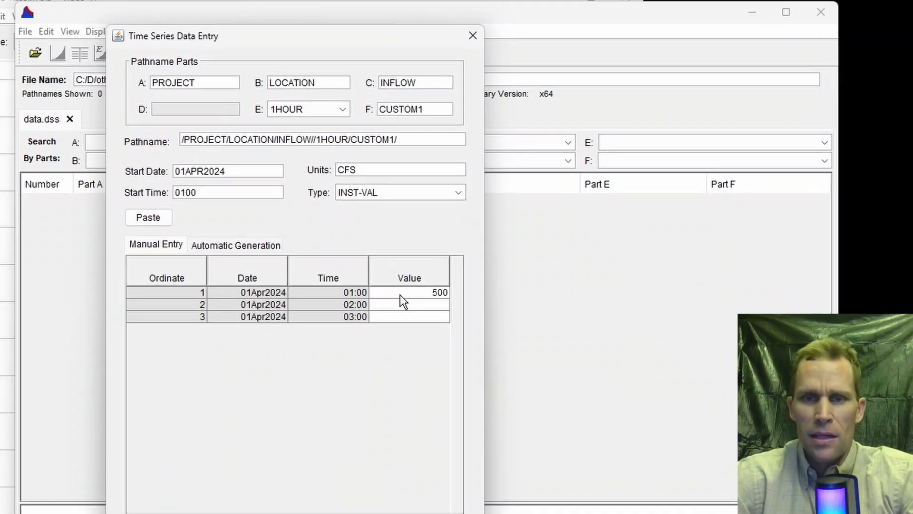
pyautogui.doubleClick(402, 295)
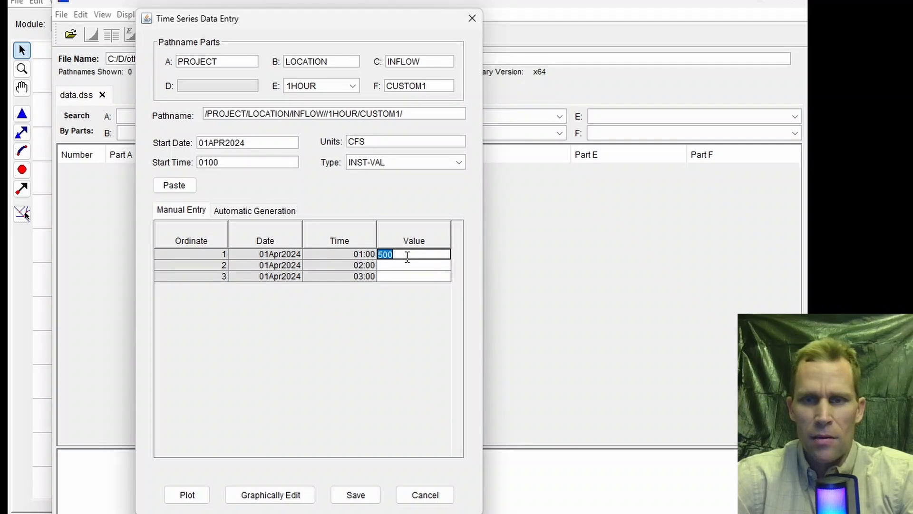
pyautogui.hotkey('ctrl', 'v')
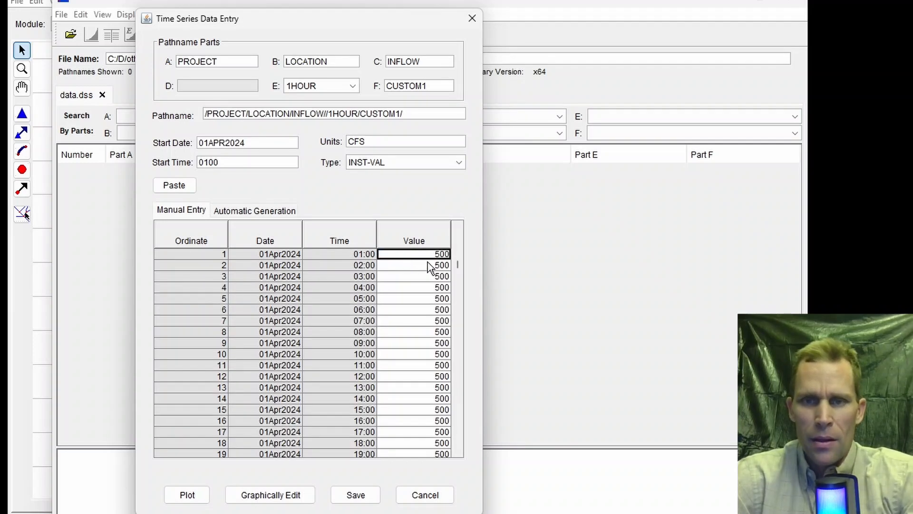
pyautogui.moveTo(457, 265)
pyautogui.mouseDown()
pyautogui.moveTo(471, 463)
pyautogui.moveTo(457, 263)
pyautogui.mouseUp()
pyautogui.click(356, 495)
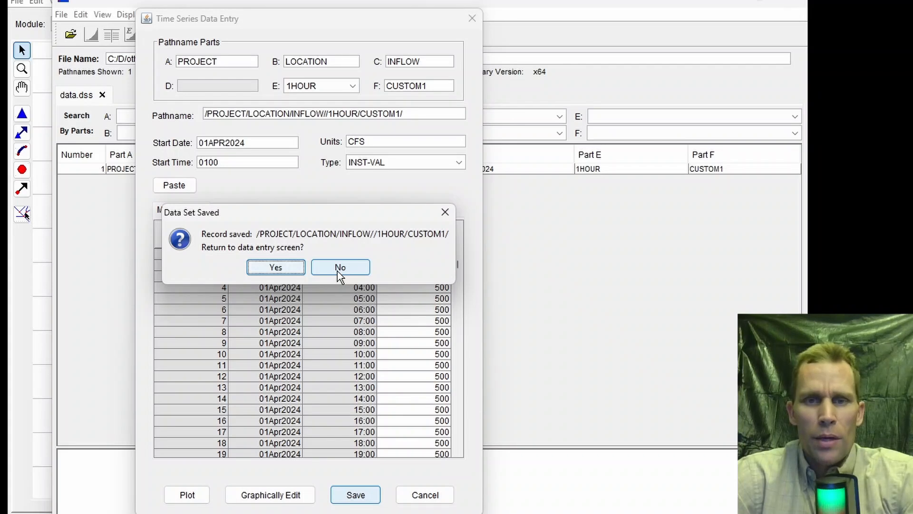
pyautogui.click(340, 268)
# Step: Plot the saved INFLOW record to examine the April 2024 hydrograph, and close the plot
pyautogui.click(243, 169)
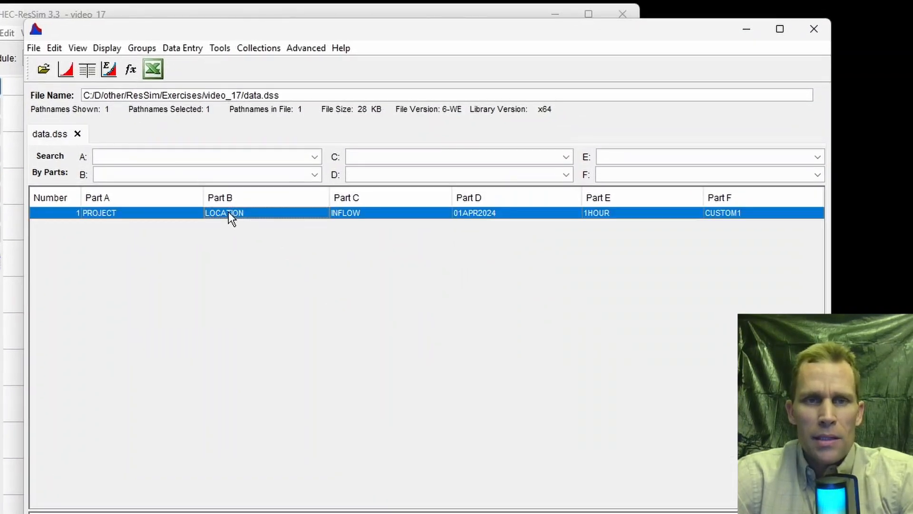
pyautogui.click(68, 71)
pyautogui.moveTo(67, 77); pyautogui.dragTo(380, 100)
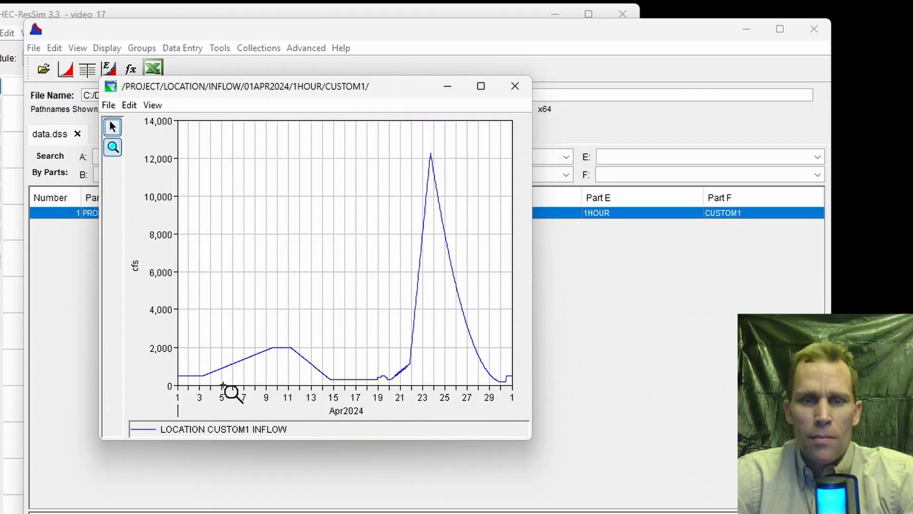
pyautogui.click(214, 429)
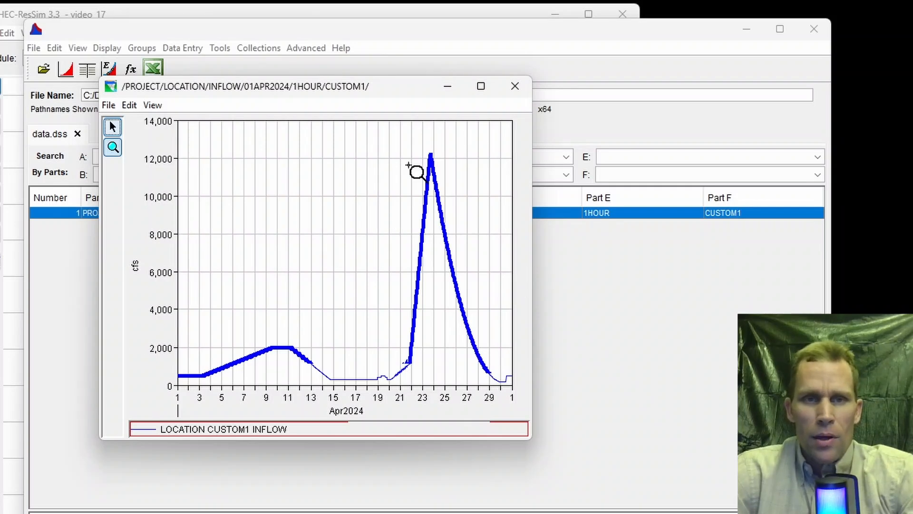
pyautogui.click(514, 86)
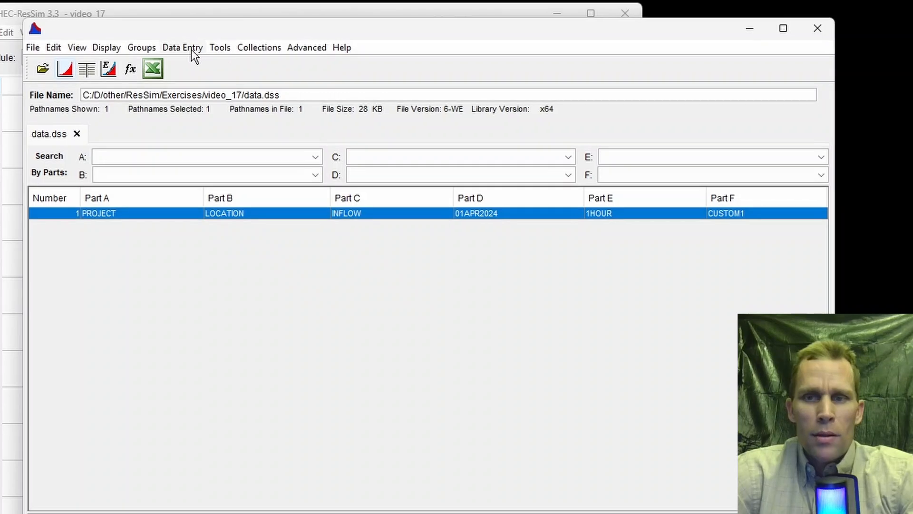
# Step: Duplicate the INFLOW record with pathname part C set to BSW and part F set to BSW
pyautogui.click(190, 49)
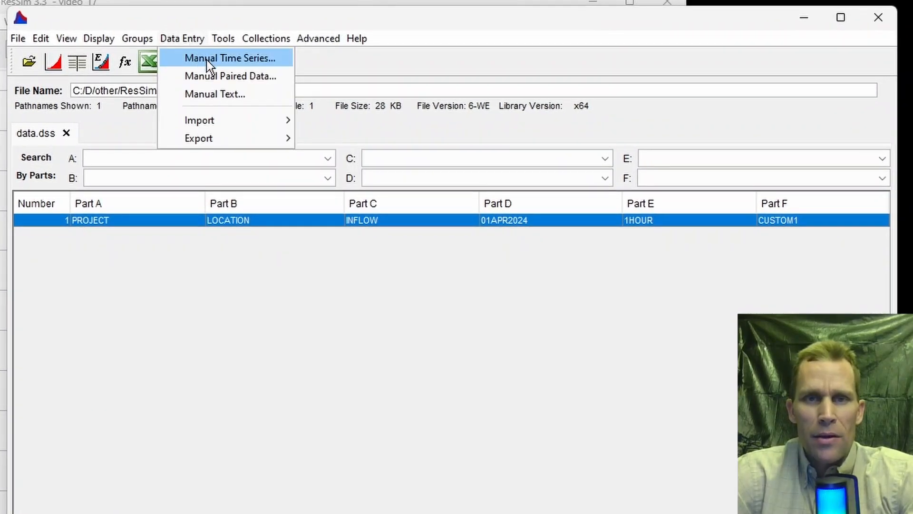
pyautogui.click(233, 22)
pyautogui.rightClick(324, 218)
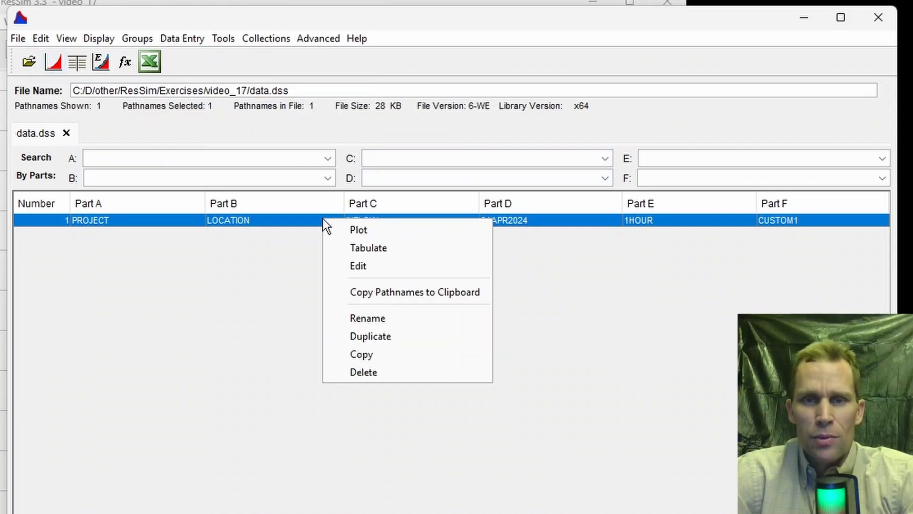
pyautogui.click(337, 334)
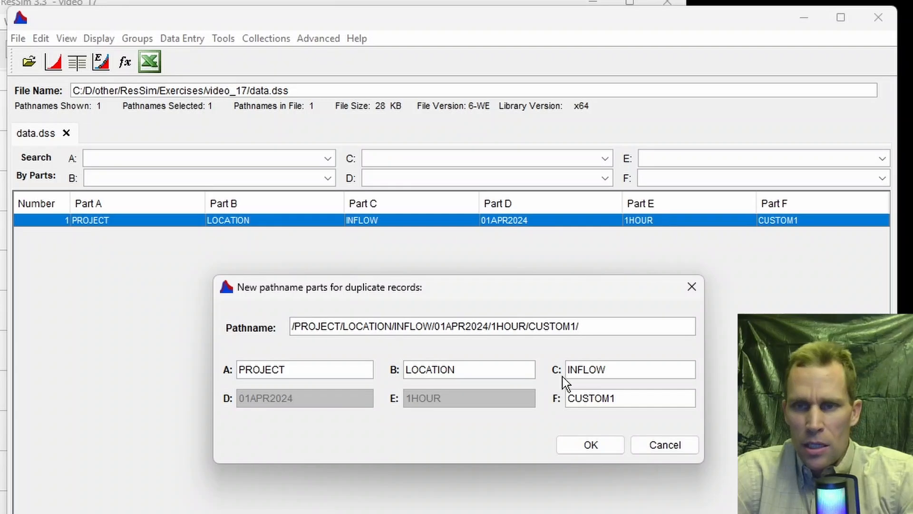
pyautogui.moveTo(618, 370); pyautogui.dragTo(565, 370)
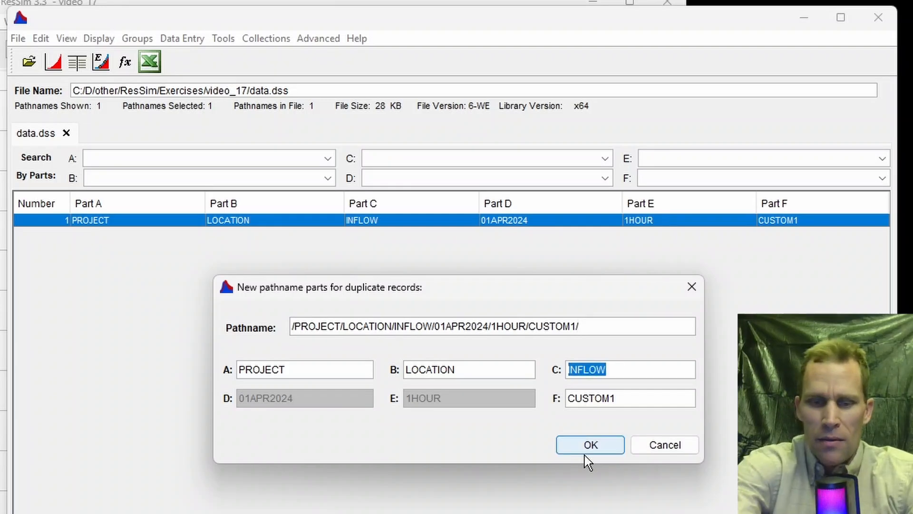
pyautogui.write('BS')
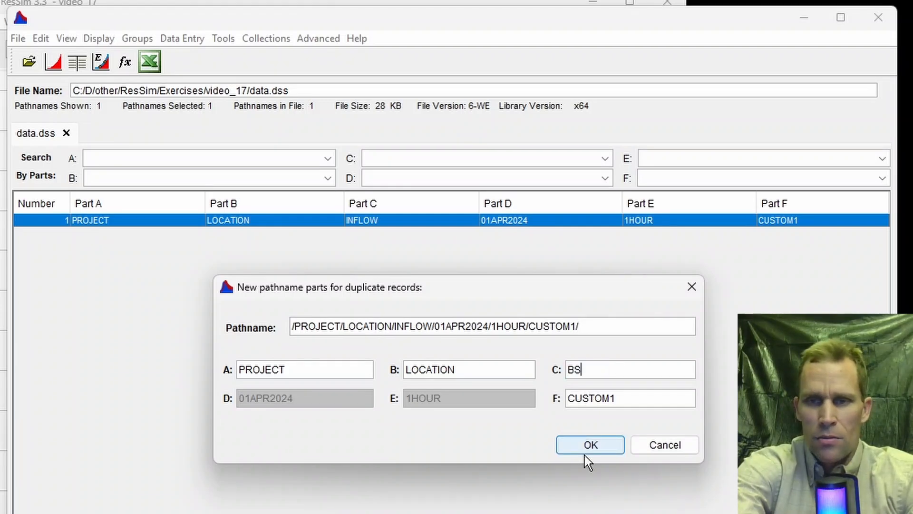
pyautogui.write('W')
pyautogui.press('Tab')
pyautogui.write('B')
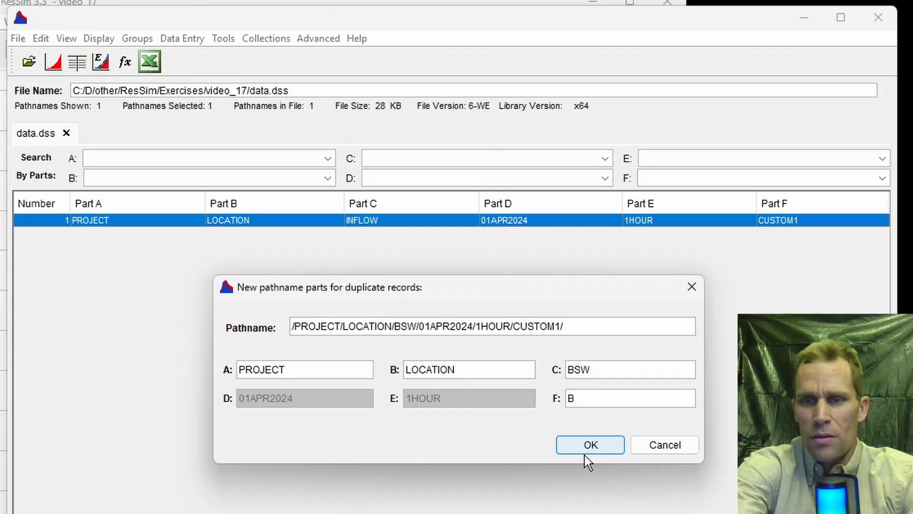
pyautogui.write('SW')
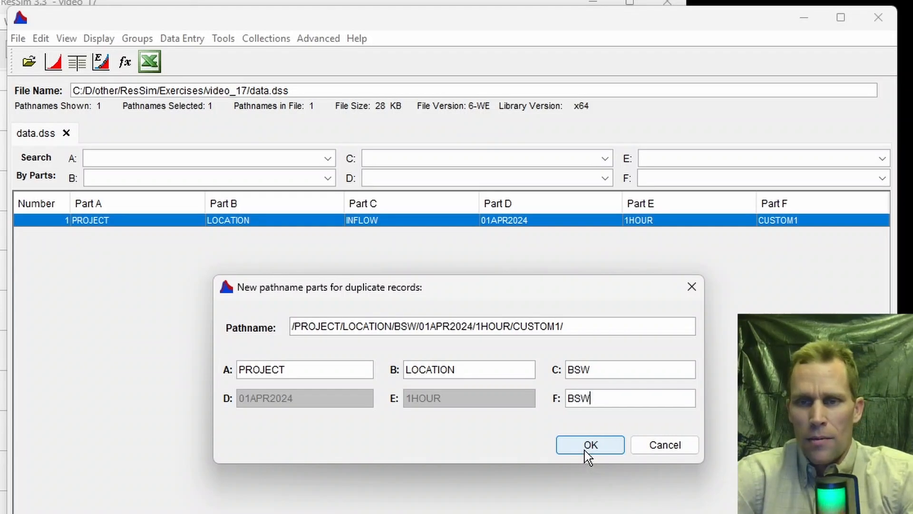
pyautogui.click(585, 451)
pyautogui.click(371, 345)
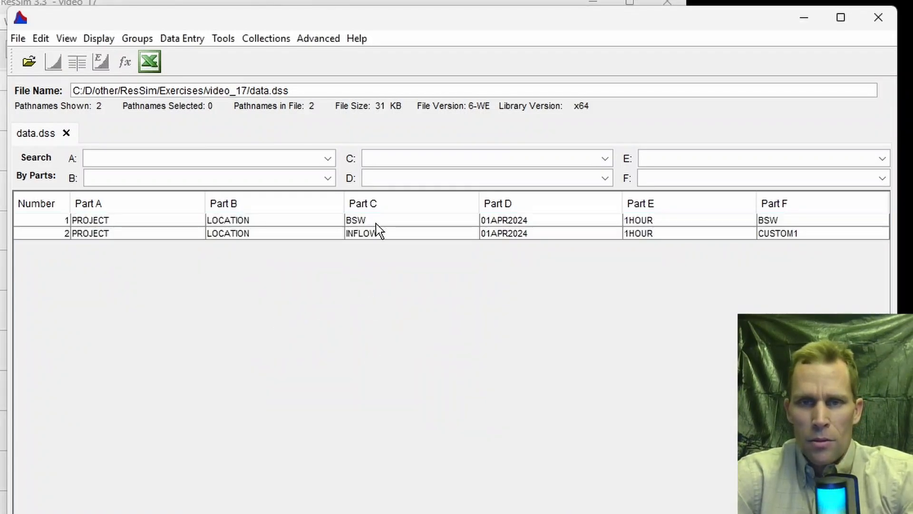
# Step: Open the BSW record for editing and set its units to BINARY
pyautogui.click(375, 221)
pyautogui.rightClick(377, 221)
pyautogui.click(413, 272)
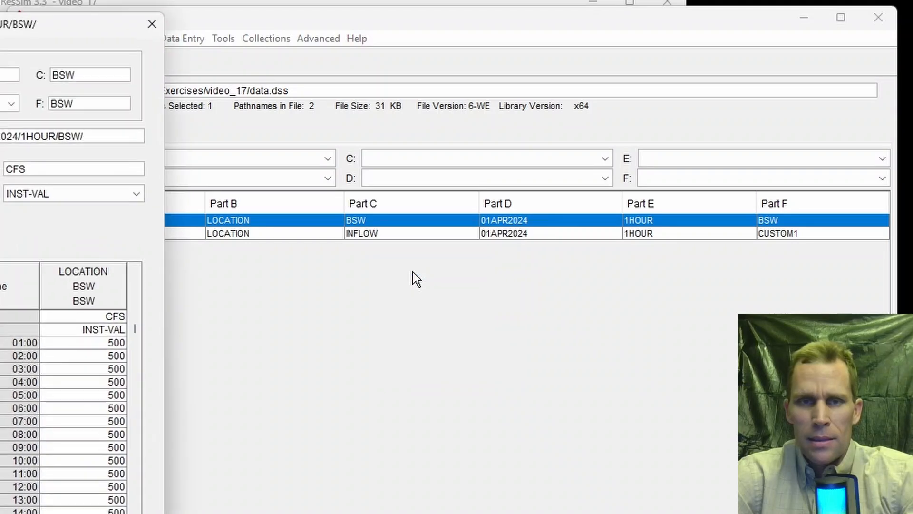
pyautogui.moveTo(38, 33); pyautogui.dragTo(442, 62)
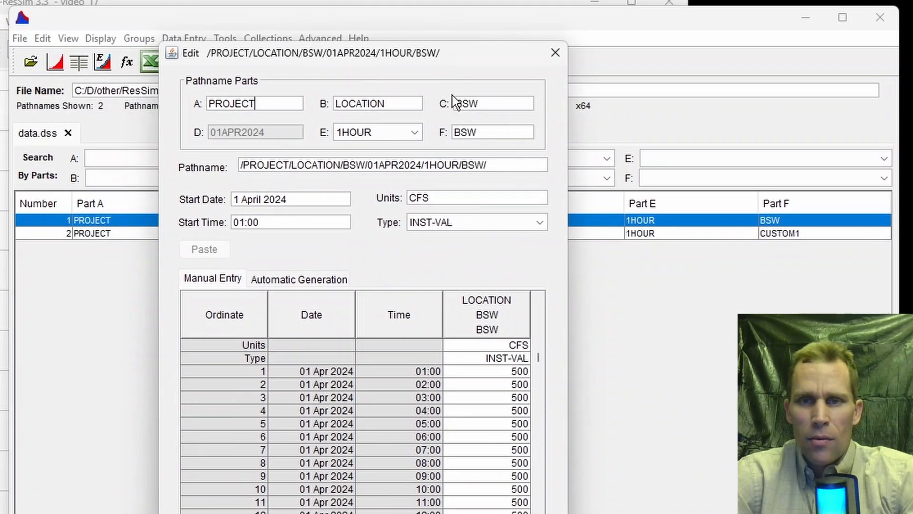
pyautogui.moveTo(457, 198); pyautogui.dragTo(404, 197)
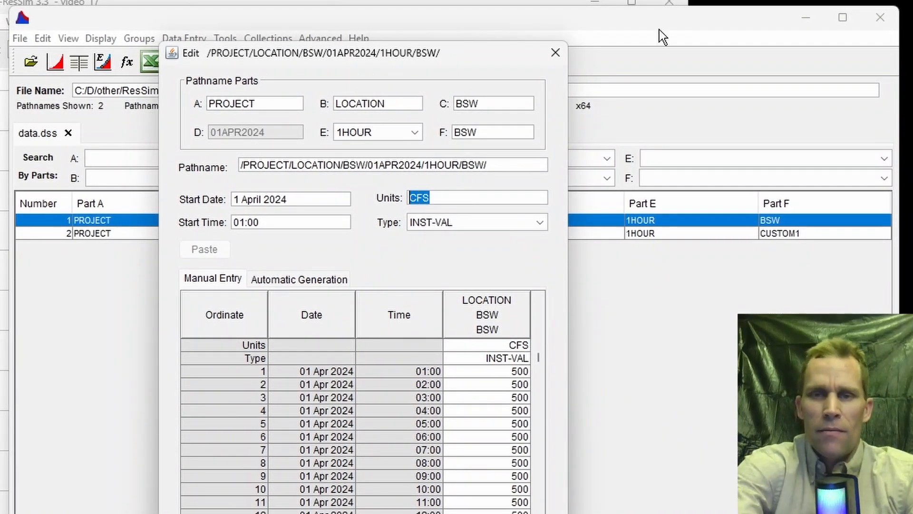
pyautogui.write('BINARY')
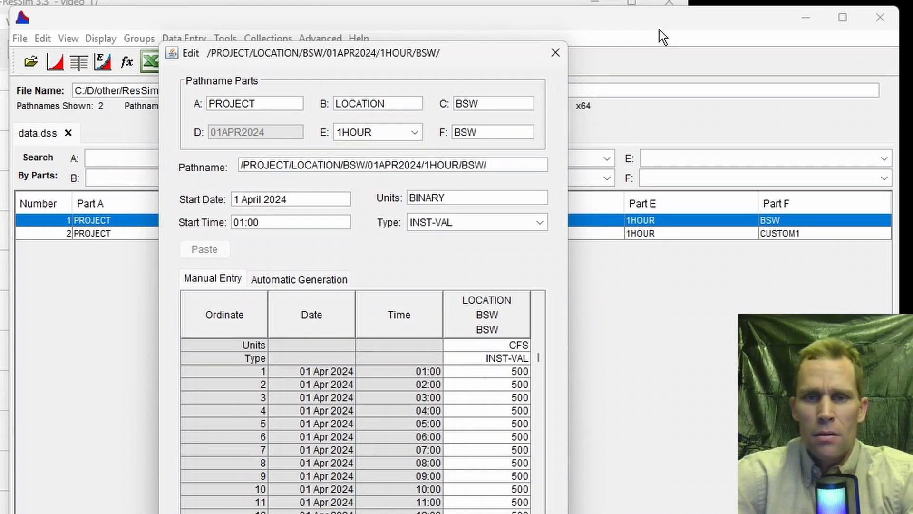
pyautogui.press('Tab')
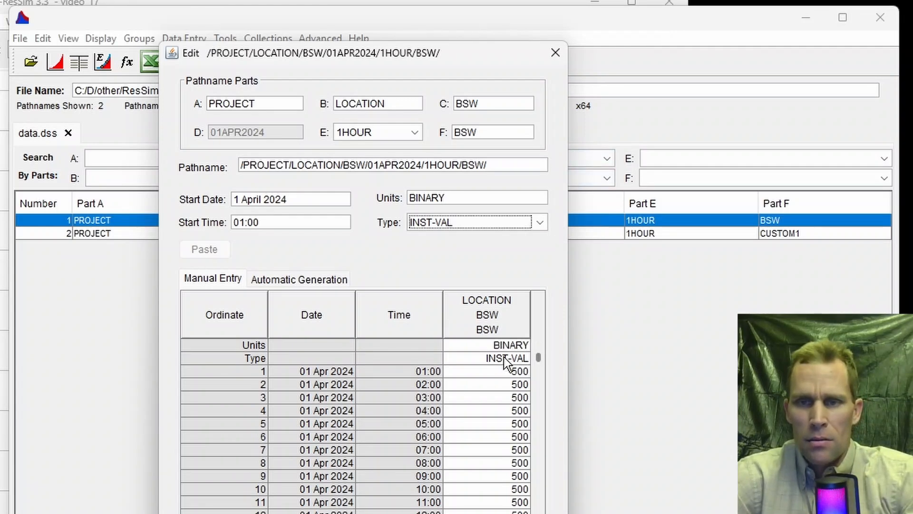
# Step: Replace the BSW record's hourly values with the binary series starting at 0, save it and leave the editor
pyautogui.doubleClick(518, 371)
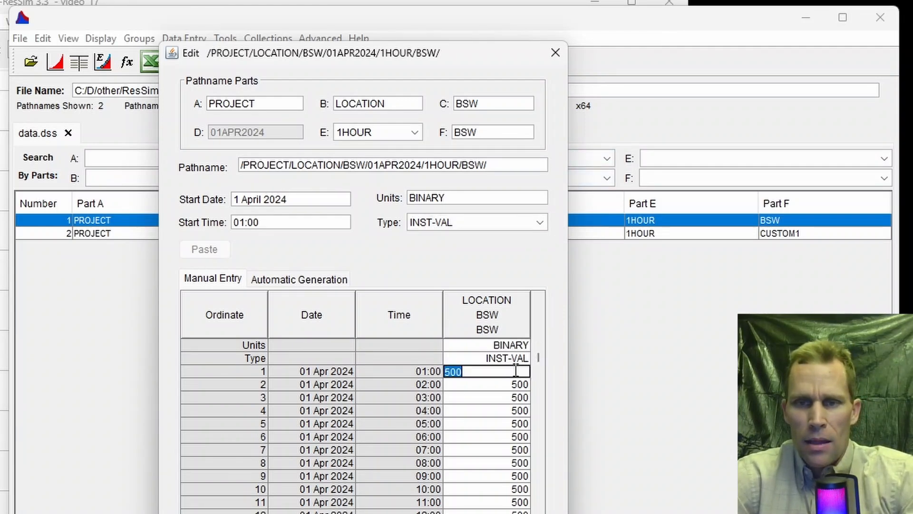
pyautogui.write('0')
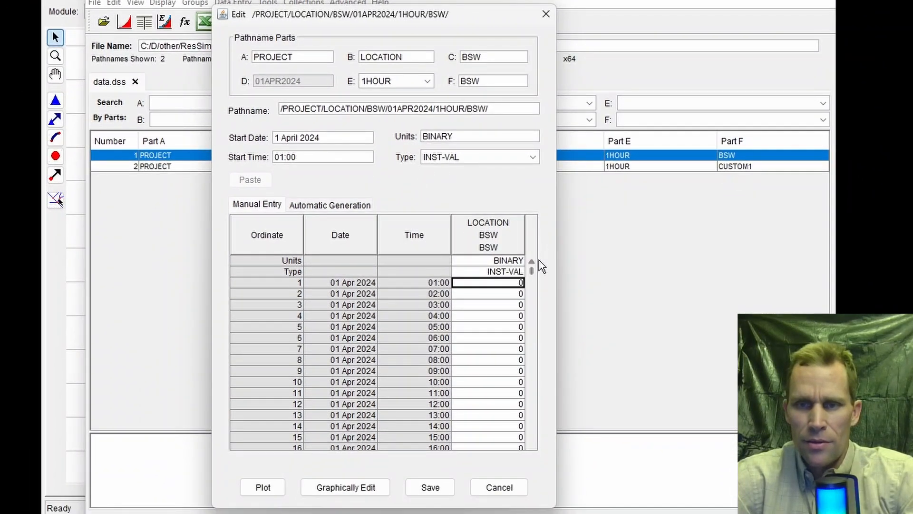
pyautogui.moveTo(533, 274); pyautogui.dragTo(532, 431)
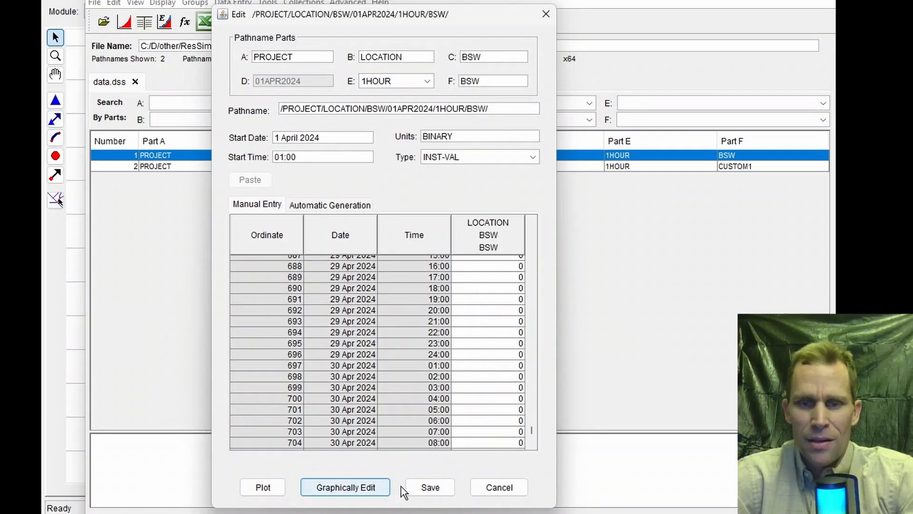
pyautogui.click(430, 487)
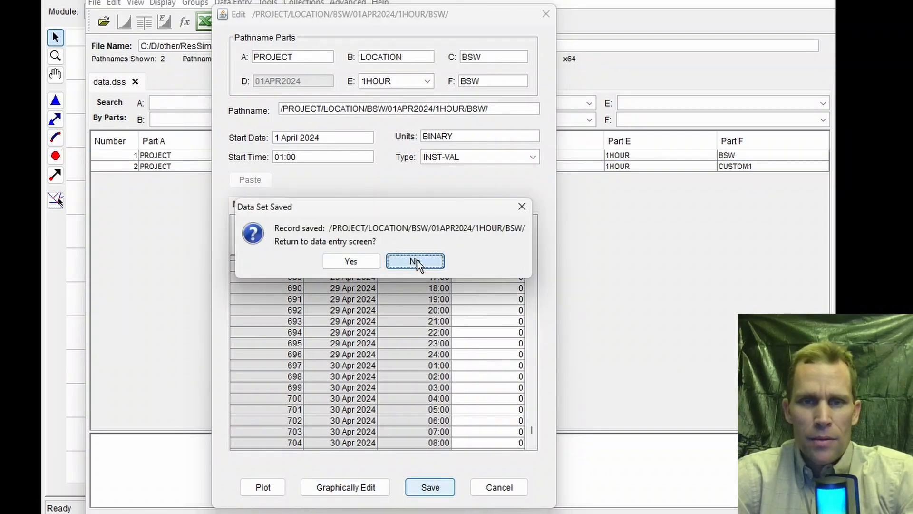
pyautogui.click(416, 262)
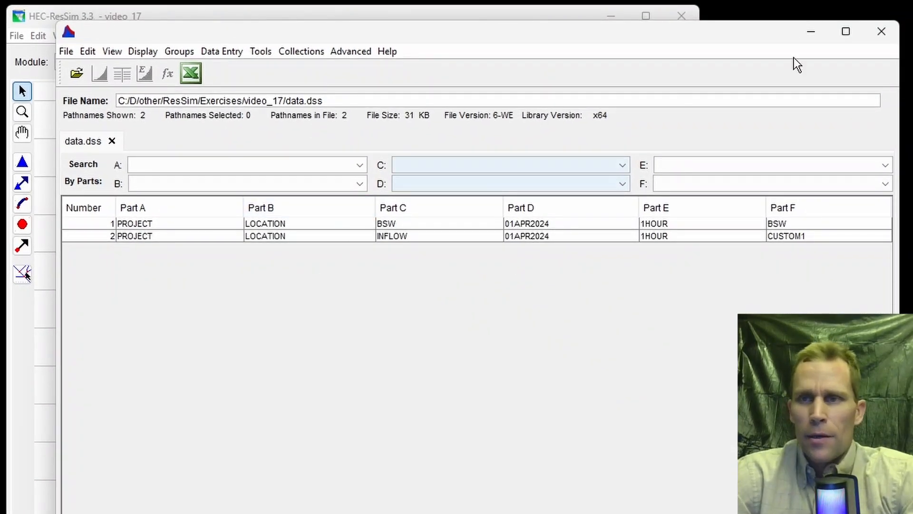
# Step: Close HEC-DSSVue and open the properties of reservoir_1 in the Reservoir Editor
pyautogui.click(881, 31)
pyautogui.click(22, 163)
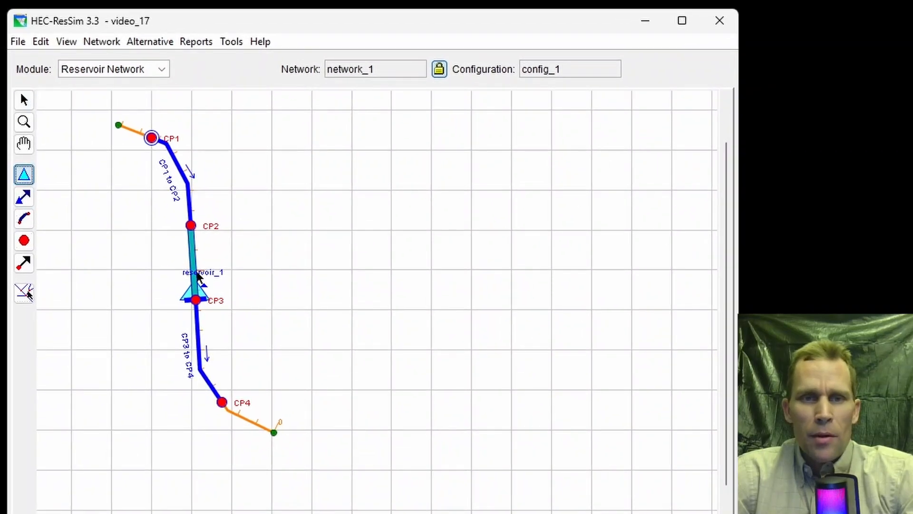
pyautogui.rightClick(199, 277)
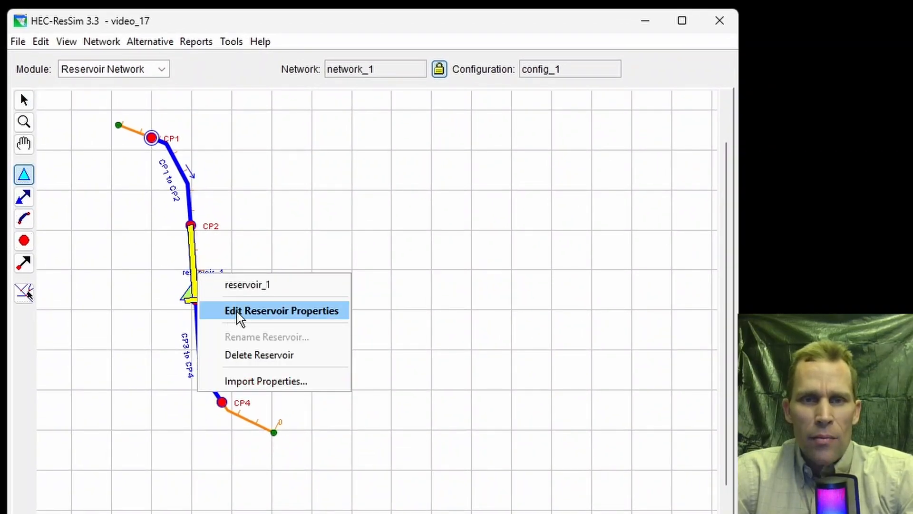
pyautogui.click(236, 312)
pyautogui.moveTo(417, 100); pyautogui.dragTo(627, 77)
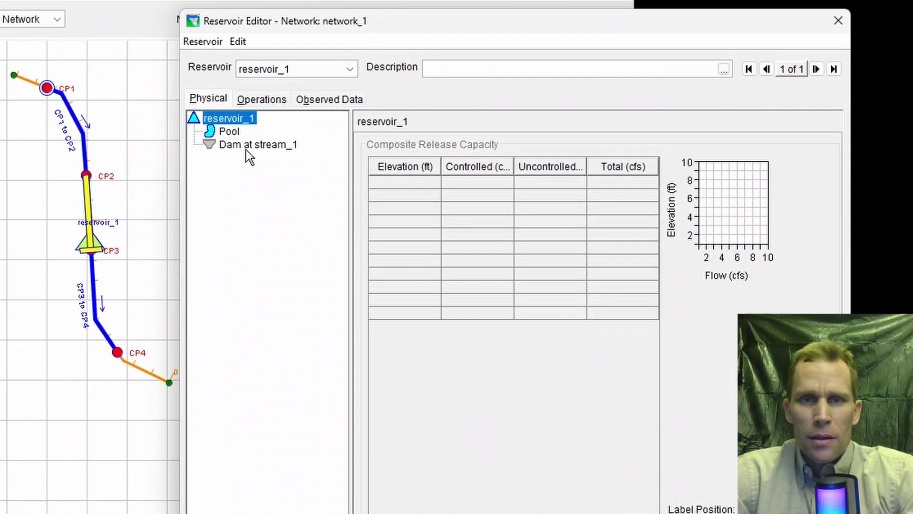
# Step: Rename the Dam at stream_1 component of reservoir_1 as Dam
pyautogui.rightClick(247, 149)
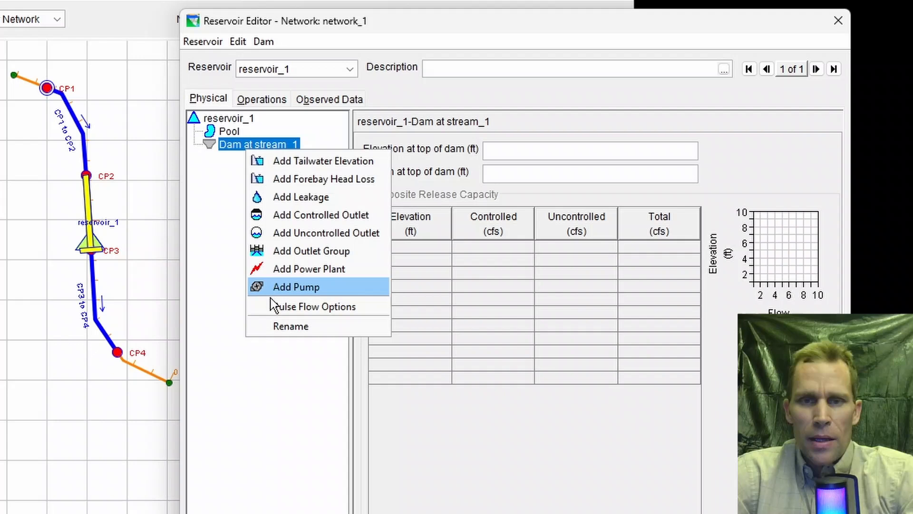
pyautogui.click(288, 327)
pyautogui.write('dAM')
pyautogui.press('BackSpace')
pyautogui.press('BackSpace')
pyautogui.press('BackSpace')
pyautogui.write('Dam')
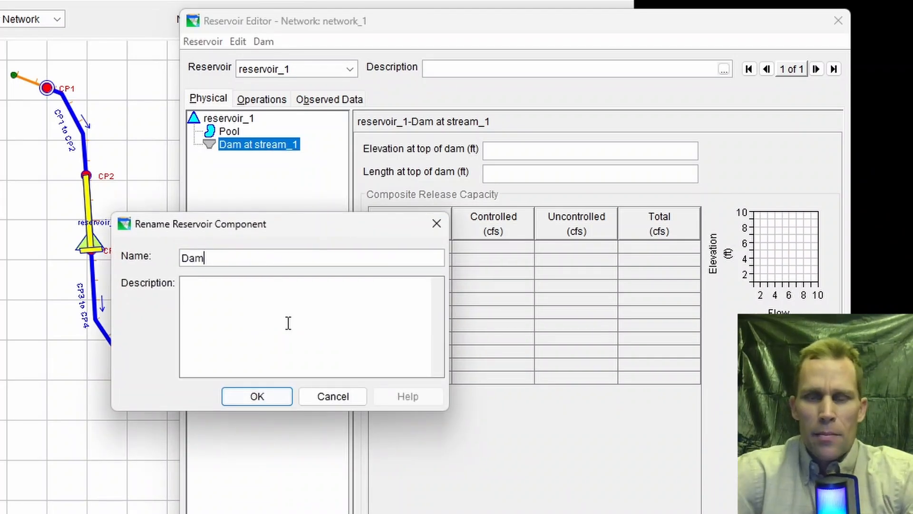
pyautogui.click(275, 399)
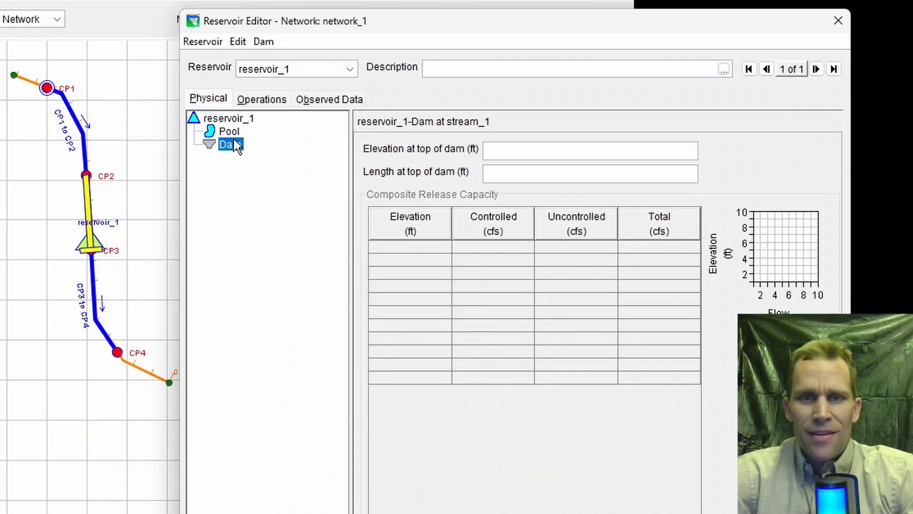
# Step: Fill the pool's elevation-storage-area table in 10 ft increments from 1350 ft, 0 ac-ft, 0 acre to 1500 ft, 50000 ac-ft, 1230 acre
pyautogui.click(228, 133)
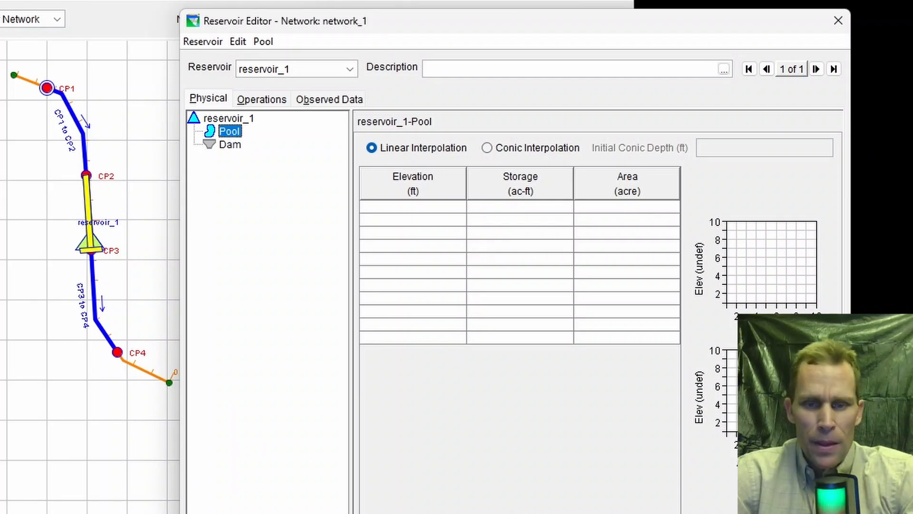
pyautogui.click(426, 207)
pyautogui.write('1350\t0\t0 1360.0\t50.0\t10.0 1370.0\t200.0\t20.0 1380.0\t475.0\t35.0 1390.0\t950.0\t60.0 1400.0\t1700.0\t90.0 1410.0\t2750.0\t120.0 1420.0\t4100.0\t150.0 1430.0\t5850.0\t200.0 1440.0\t8350.0\t300.0 1450.0\t11850.0\t400.0 1460.0\t16350.0\t500.0 1470.0\t21850.0\t600.0 1480.0\t28850.0\t800.0 1490.0\t38350.0\t1100.0 1500.0\t50000.0\t1230.0')
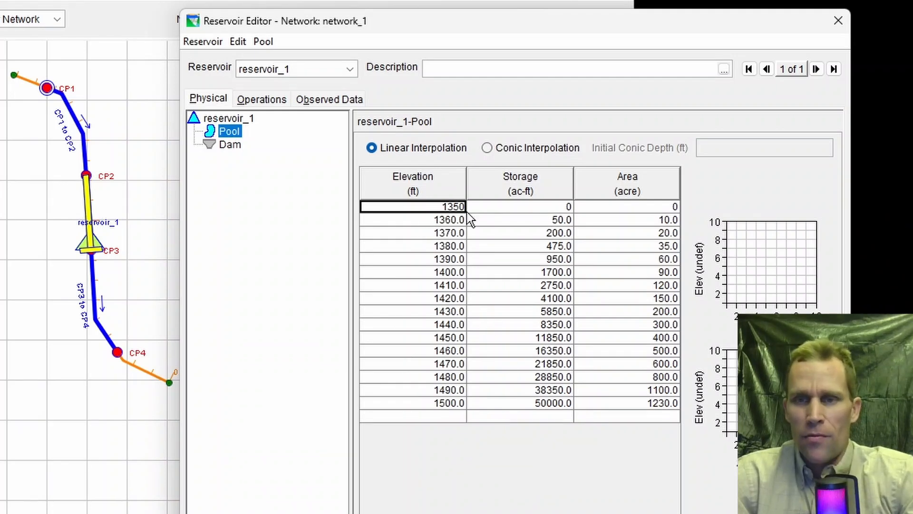
# Step: Set the Dam's top elevation to 1500 ft and its length at the top to 800 ft
pyautogui.click(231, 145)
pyautogui.click(503, 149)
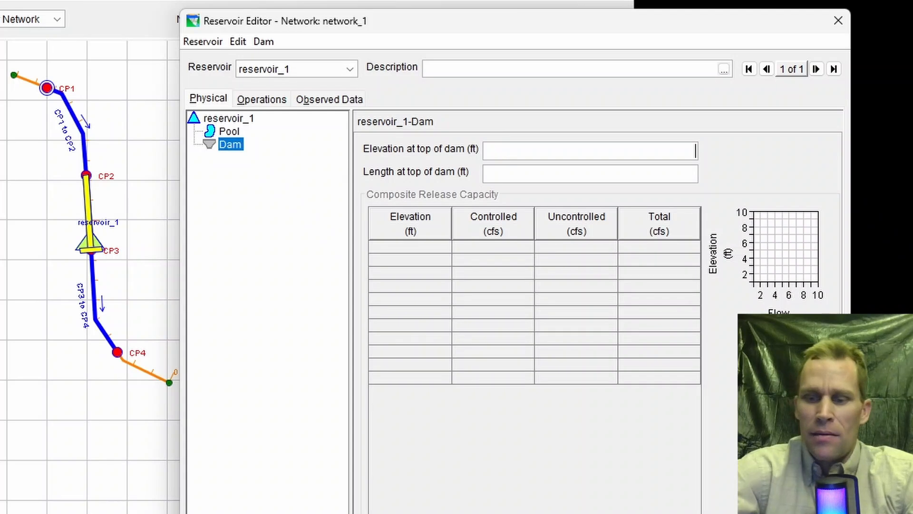
pyautogui.write('1500')
pyautogui.press('Tab')
pyautogui.write('800')
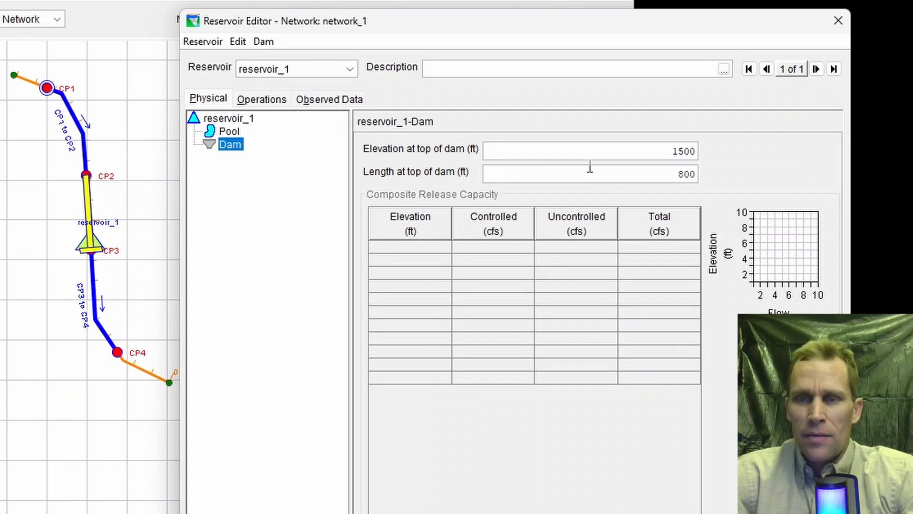
# Step: Add a controlled outlet to the Dam and fill its capacity table in 10 ft increments from 1400 ft, 0 cfs to 1500 ft, 1140 cfs
pyautogui.rightClick(224, 144)
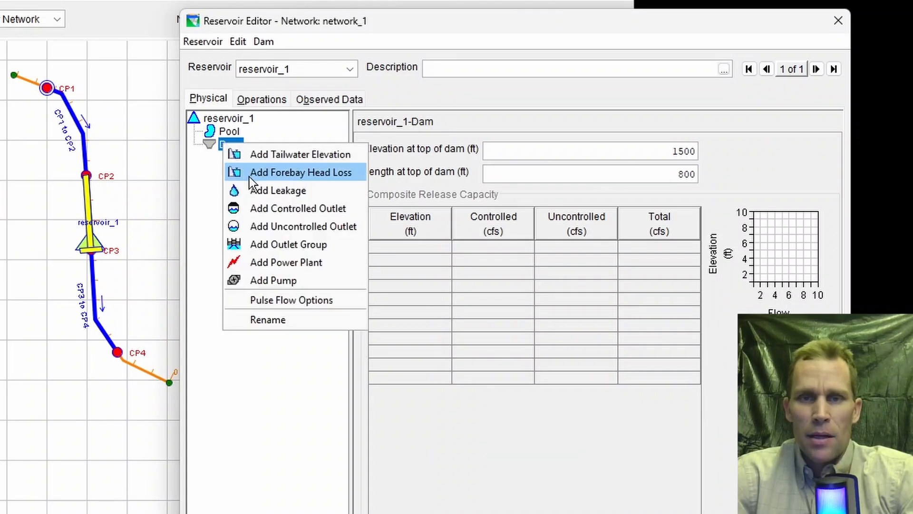
pyautogui.click(279, 210)
pyautogui.click(406, 199)
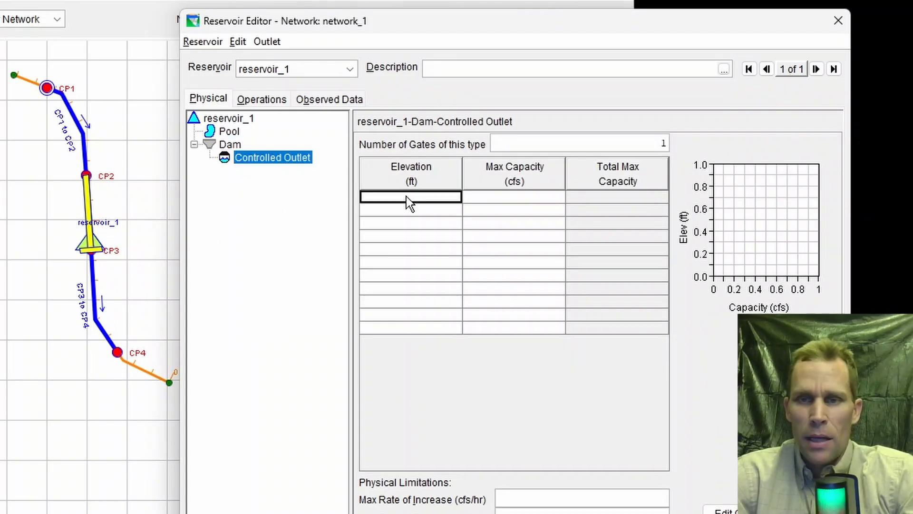
pyautogui.write('1400\t0 1410.0\t200.0 1420.0\t380.0 1430.0\t540.0 1440.0\t680.0 1450.0\t800.0 1460.0\t900.0 1470.0\t980.0 1480.0\t1040.0 1490.0\t1080.0 1500.0\t1140.0')
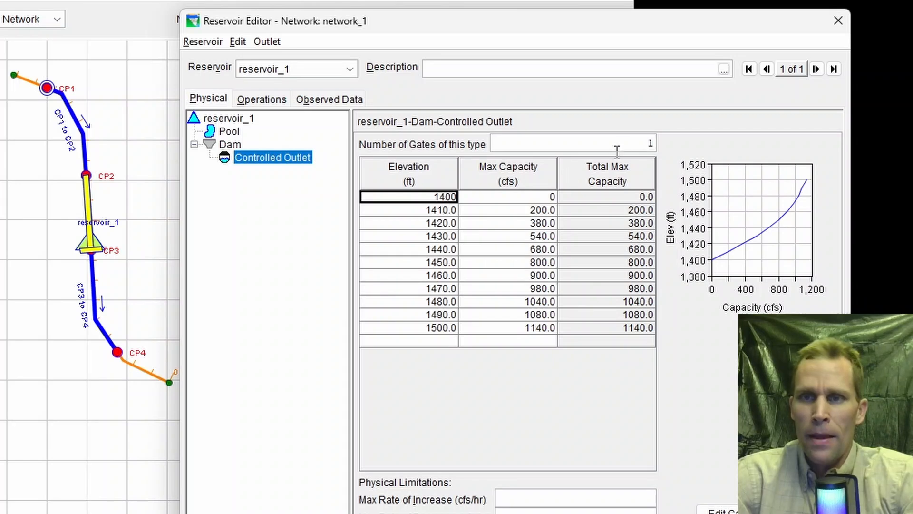
# Step: Set the controlled outlet's number of gates to 4 and apply the reservoir changes
pyautogui.click(648, 143)
pyautogui.write('4')
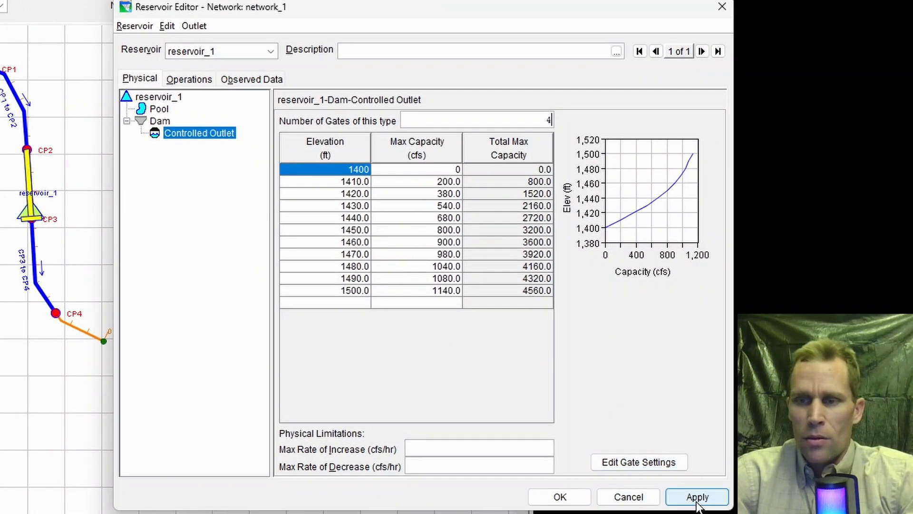
pyautogui.click(697, 502)
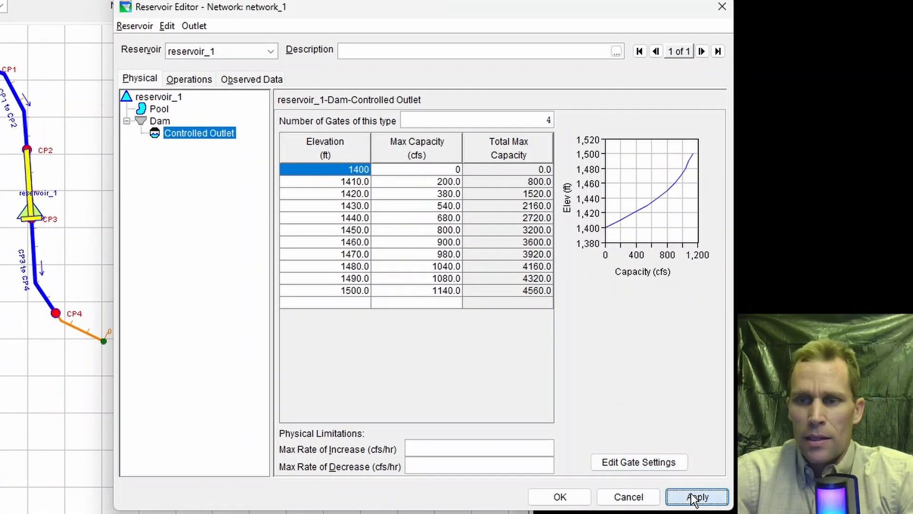
# Step: Create a new operation set for reservoir_1 named operation_set_1
pyautogui.click(184, 81)
pyautogui.click(193, 28)
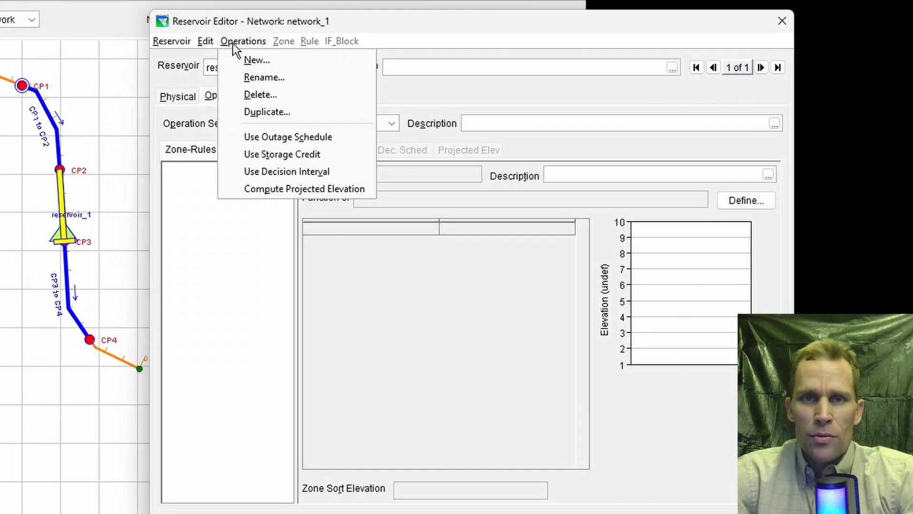
pyautogui.click(260, 60)
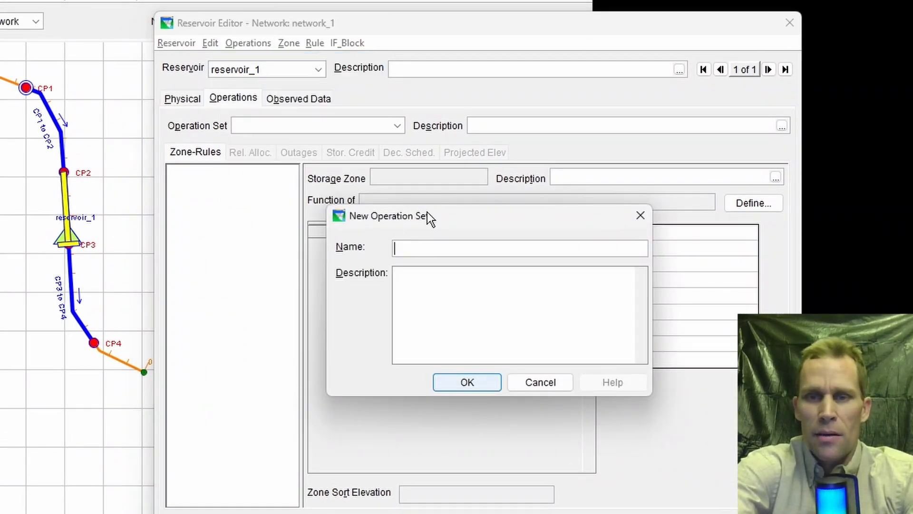
pyautogui.write('operation_set_1')
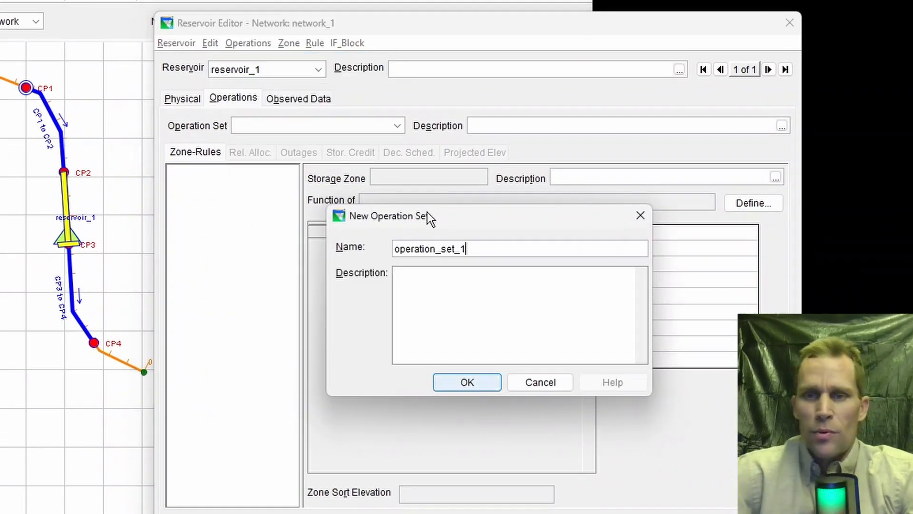
pyautogui.click(467, 382)
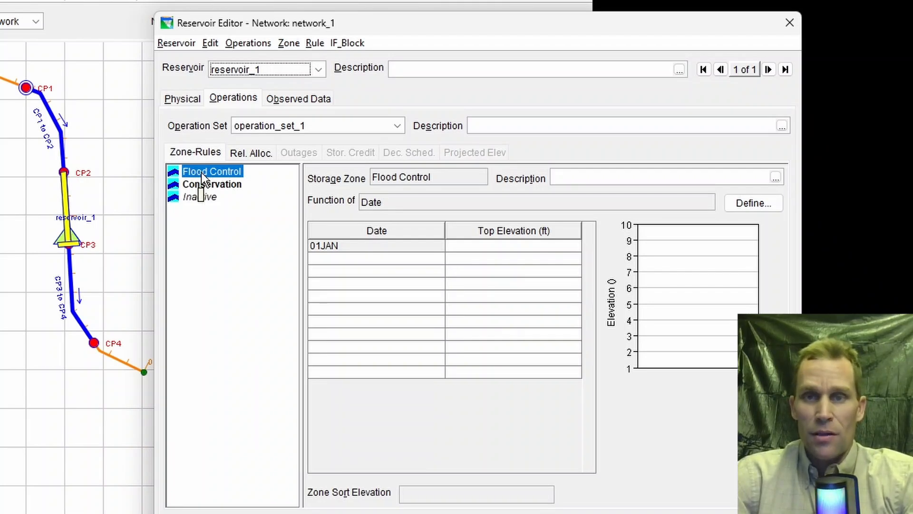
# Step: Set the top elevation to 1500 ft for the Flood Control zone and 1480 ft for the Conservation zone, applying both
pyautogui.click(478, 245)
pyautogui.write('1500')
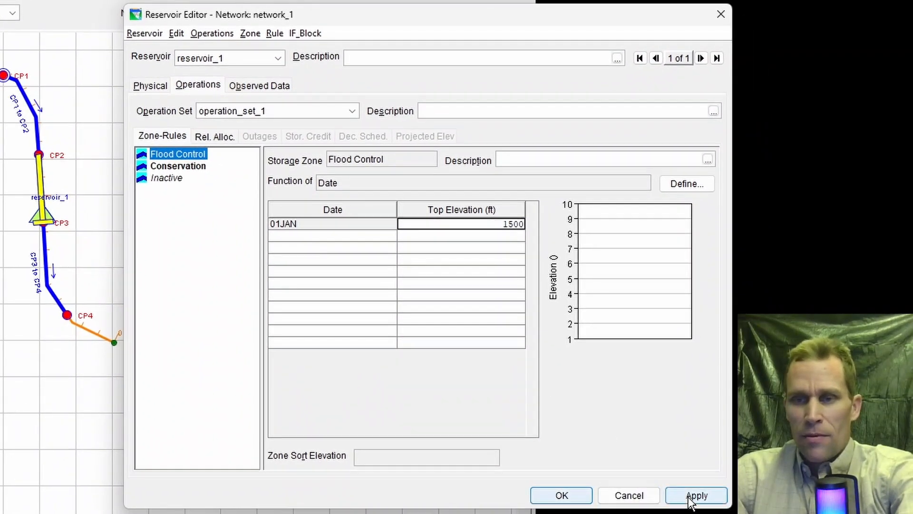
pyautogui.click(695, 496)
pyautogui.click(176, 166)
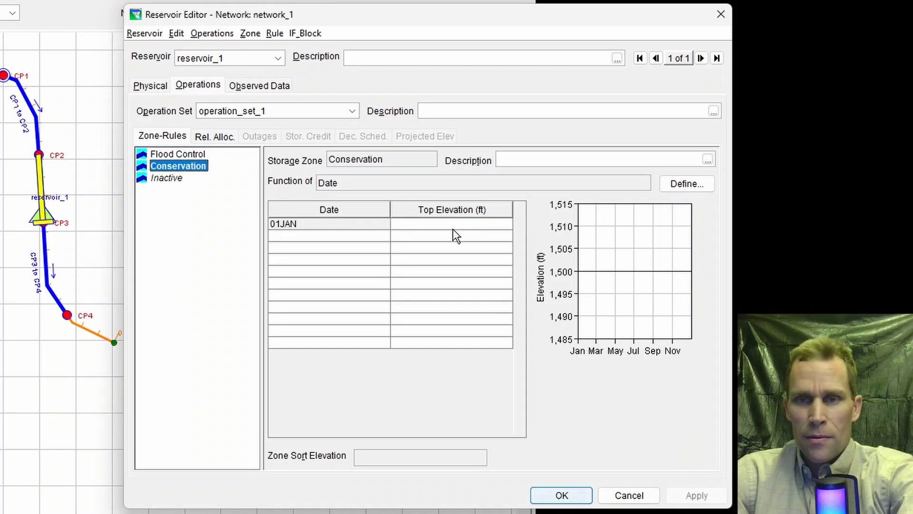
pyautogui.click(456, 224)
pyautogui.write('1480')
pyautogui.click(696, 496)
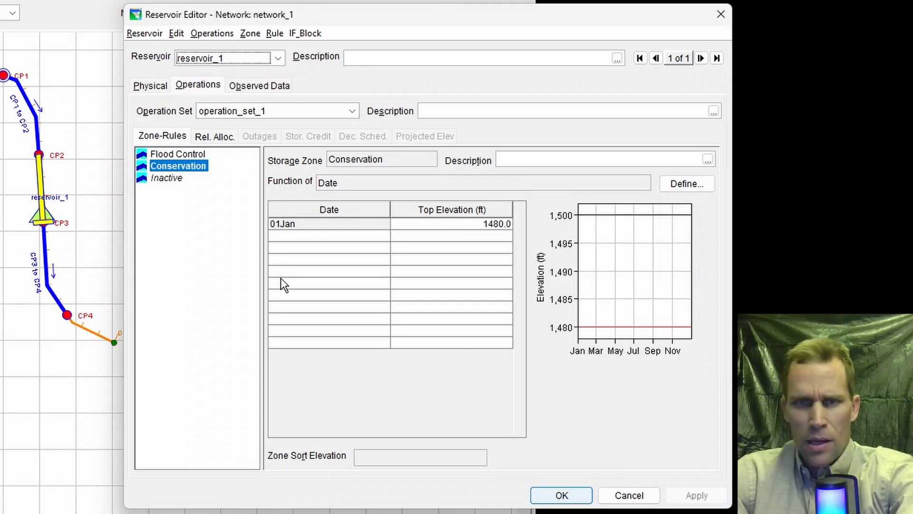
# Step: Set and apply a top elevation of 1350 ft for the Inactive zone, and check the enlarged storage zones plot
pyautogui.click(168, 178)
pyautogui.write('1350')
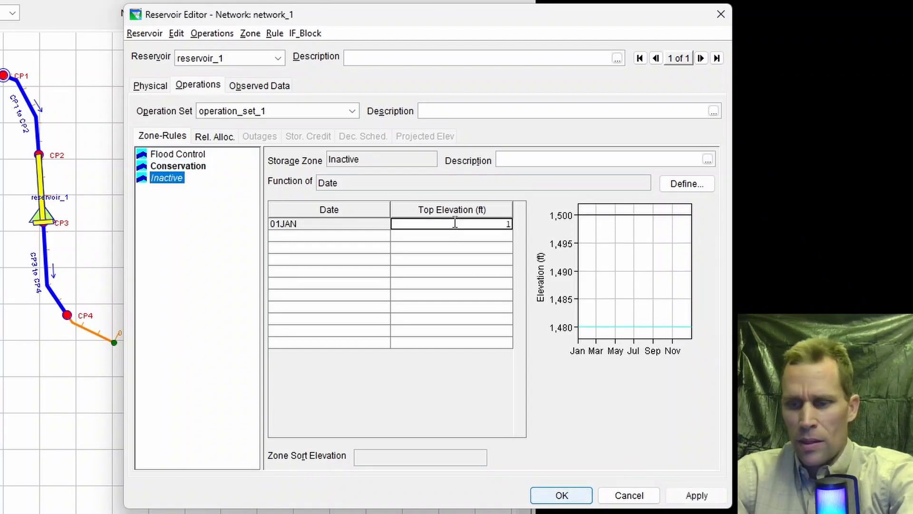
pyautogui.click(695, 495)
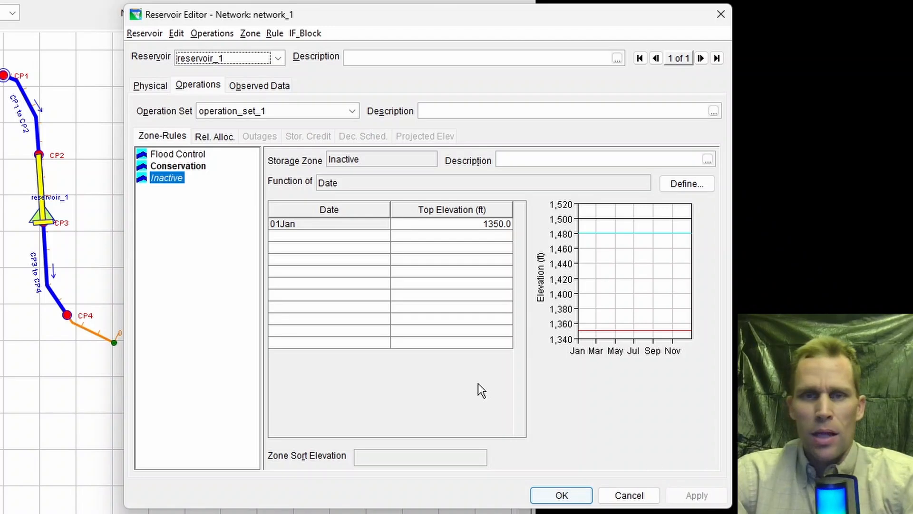
pyautogui.doubleClick(606, 255)
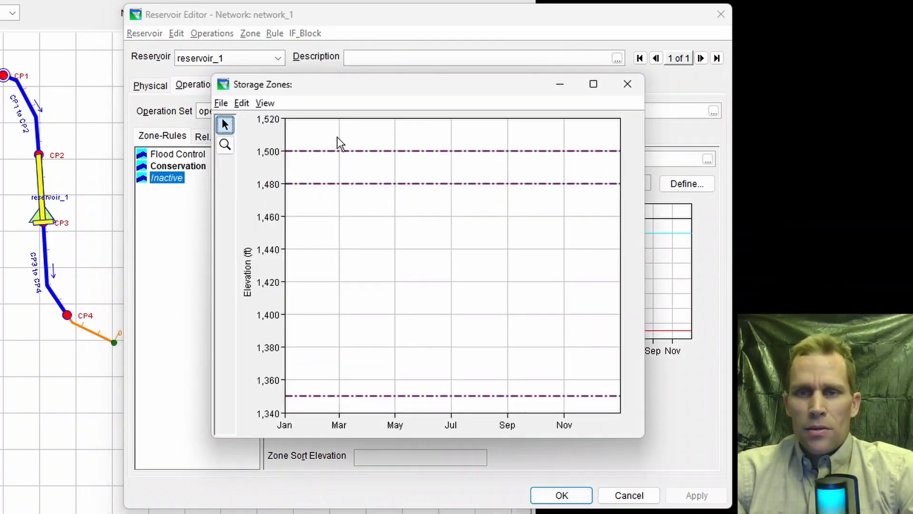
pyautogui.click(627, 86)
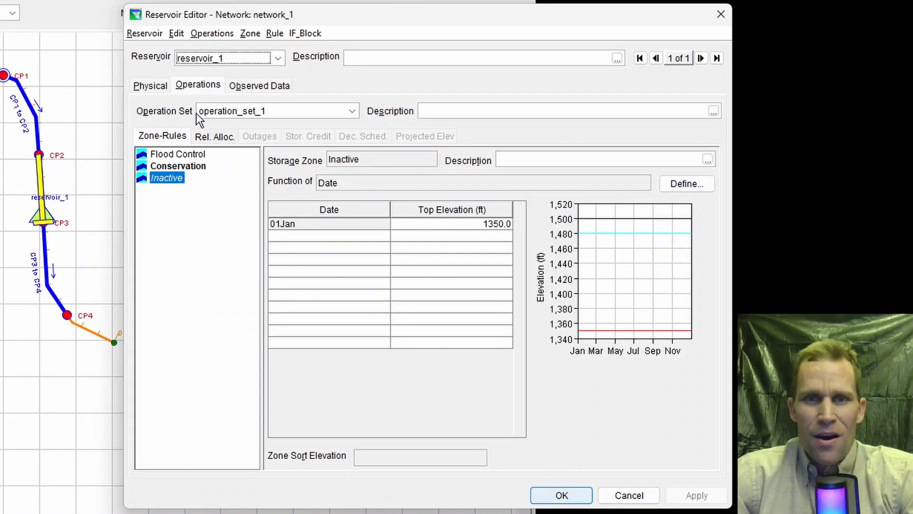
# Step: Accept the reservoir_1 settings and close the Reservoir Editor
pyautogui.click(145, 33)
pyautogui.click(275, 33)
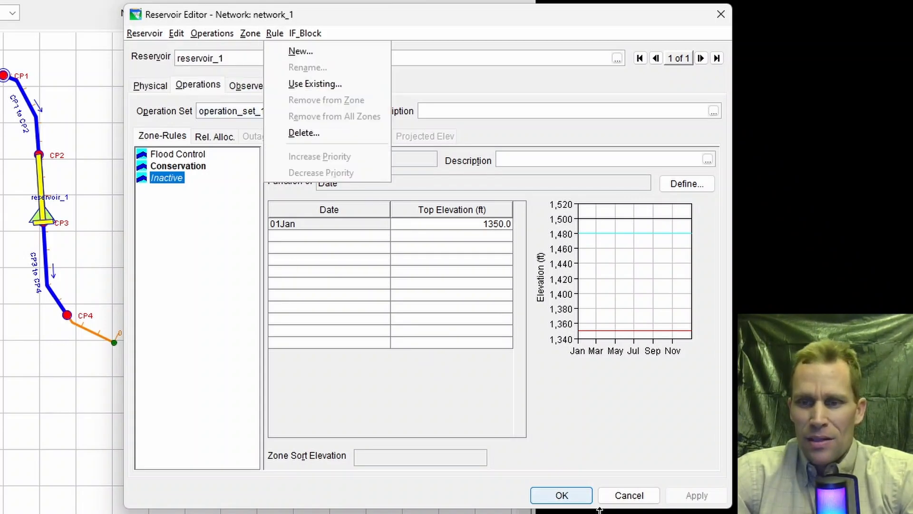
pyautogui.click(562, 494)
pyautogui.click(562, 494)
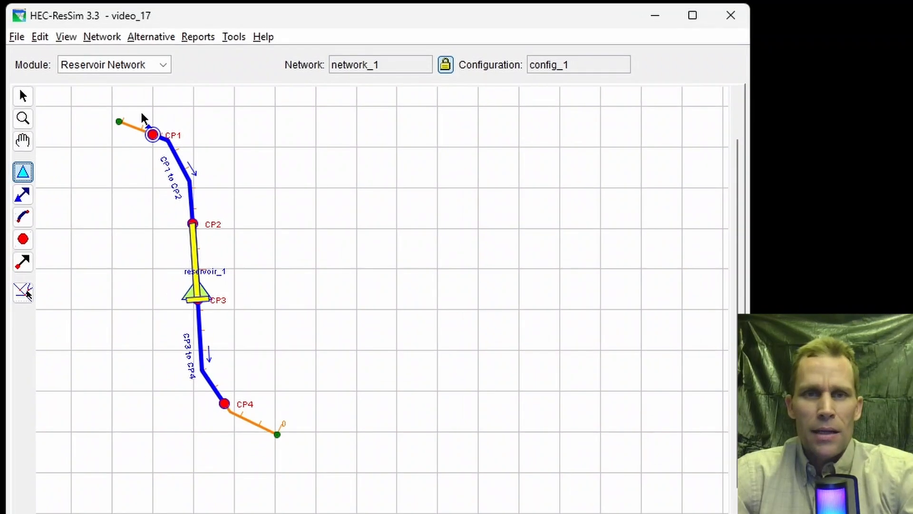
# Step: Create a new alternative named alt_1 on network_1 under config_1 in the Alternative Editor
pyautogui.click(151, 37)
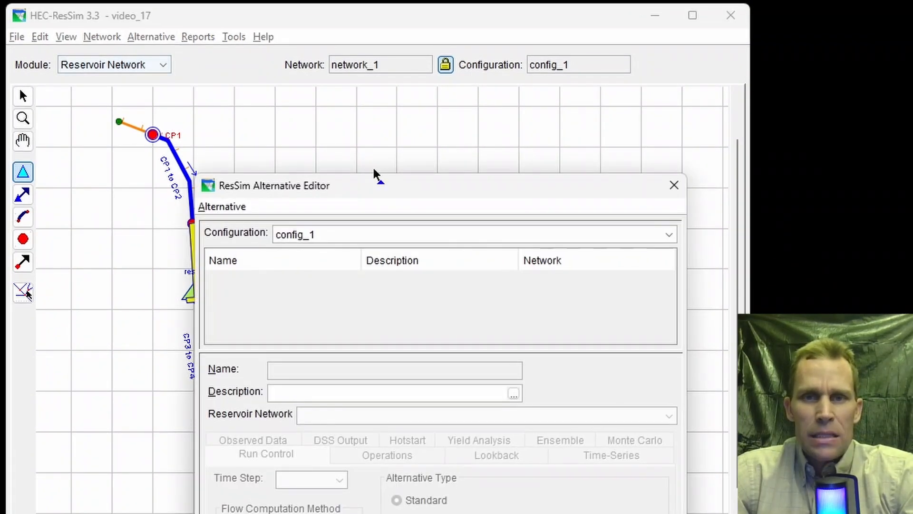
pyautogui.moveTo(375, 175); pyautogui.dragTo(511, 26)
pyautogui.click(346, 59)
pyautogui.click(352, 78)
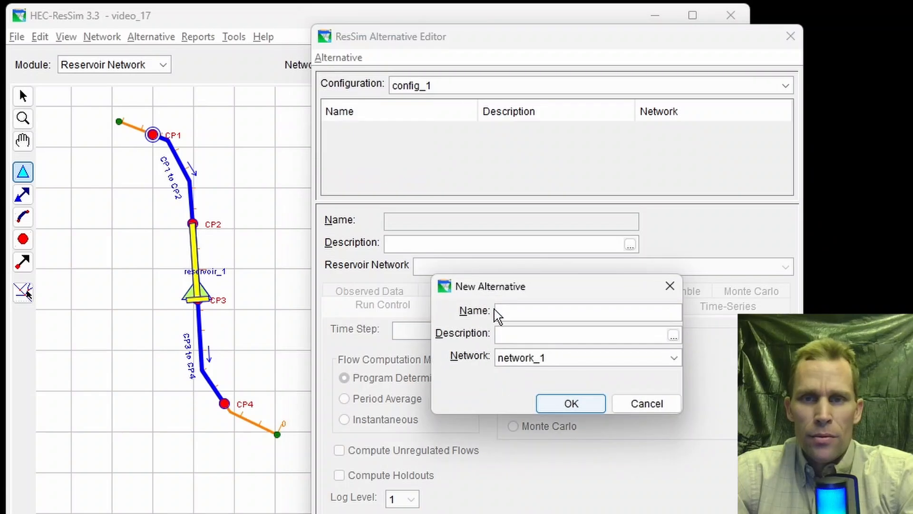
pyautogui.write('alt_1')
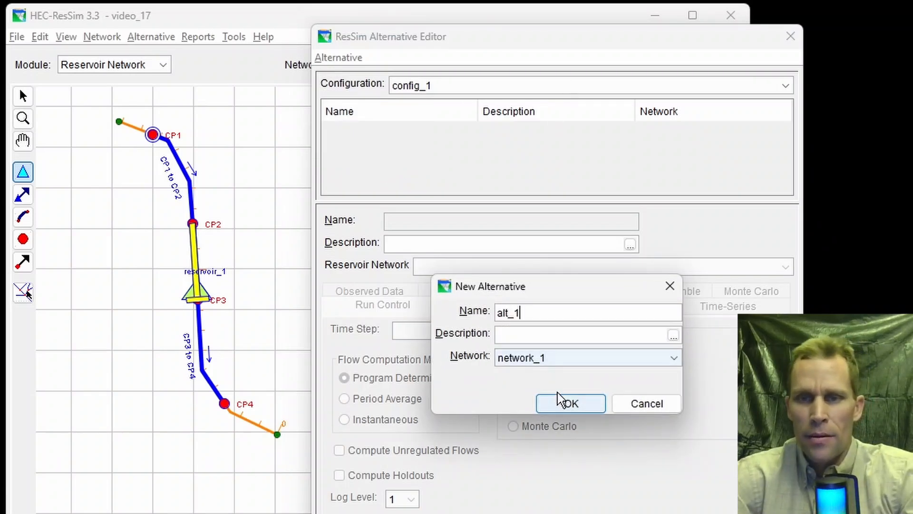
pyautogui.click(567, 402)
# Step: Set alt_1's time step to 1 Hour and assign operation_set_1 to reservoir_1
pyautogui.click(420, 335)
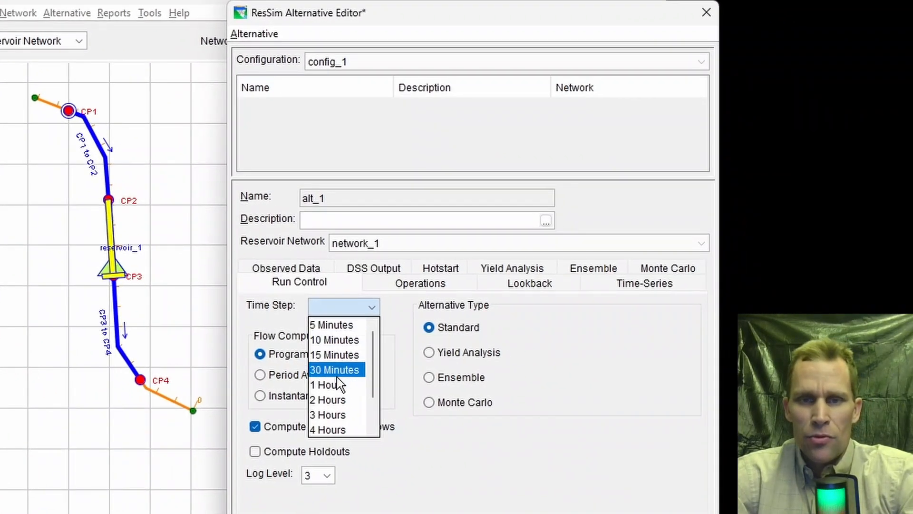
pyautogui.click(410, 406)
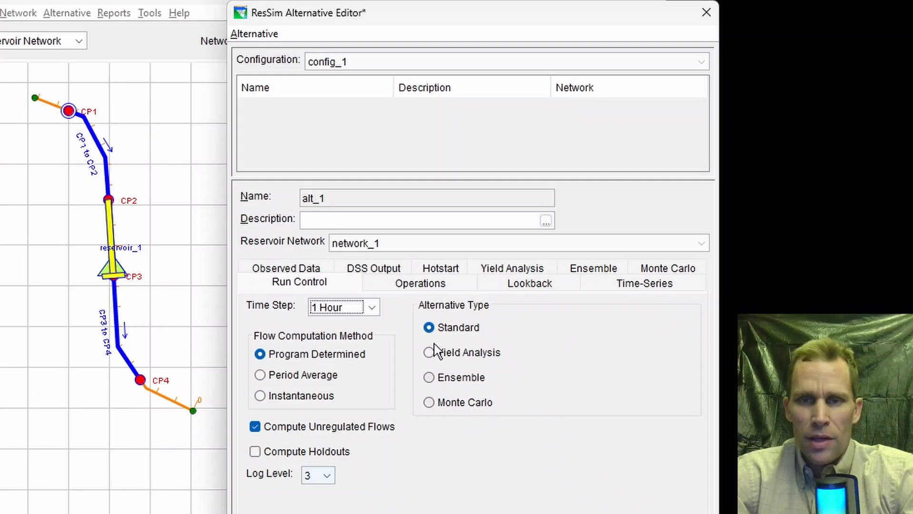
pyautogui.click(421, 285)
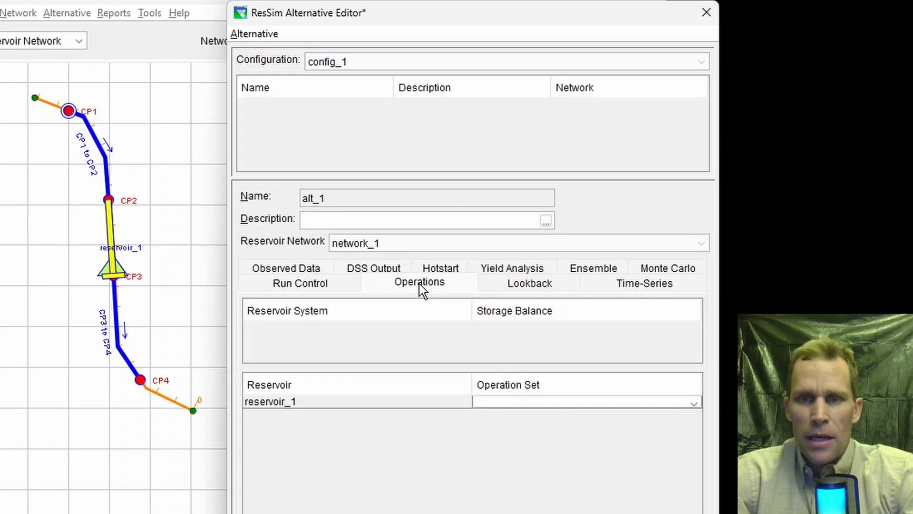
pyautogui.click(486, 402)
pyautogui.click(502, 432)
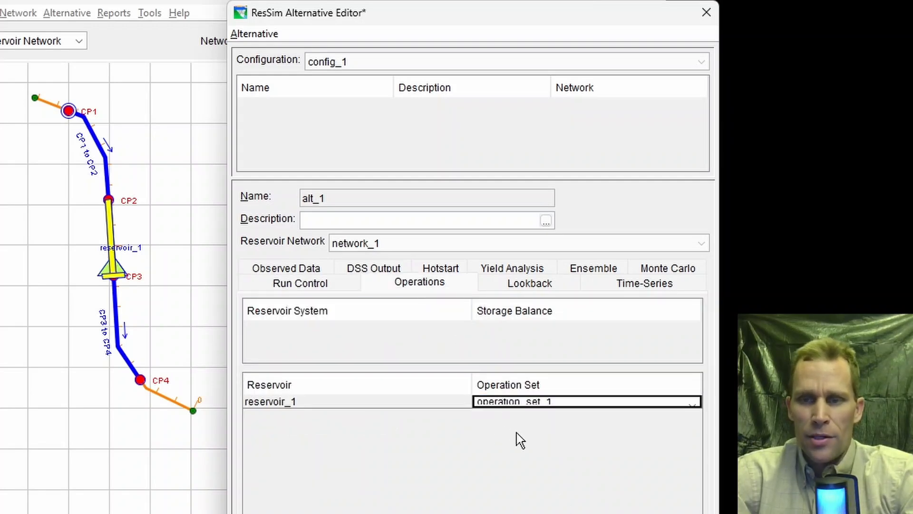
# Step: Set alt_1's constant lookback defaults to 1480 for the pool elevation and 500 for the controlled outlet release
pyautogui.click(522, 284)
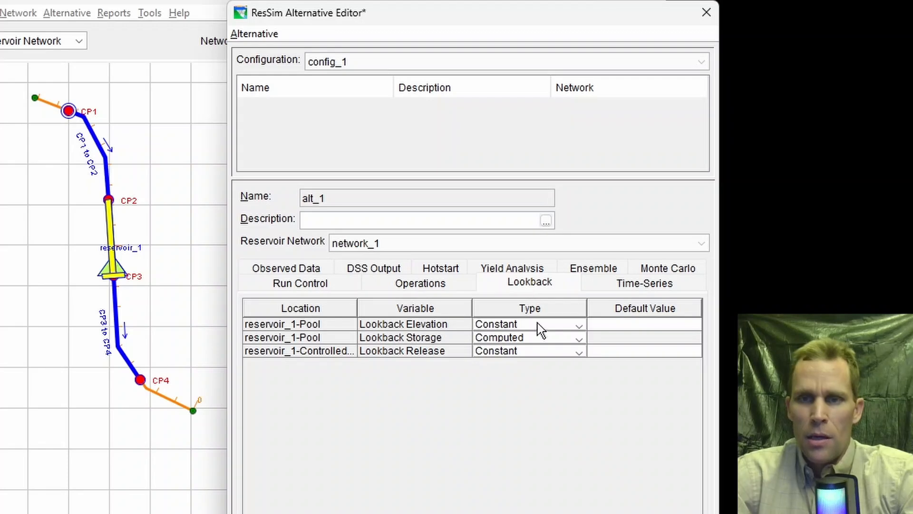
pyautogui.click(620, 324)
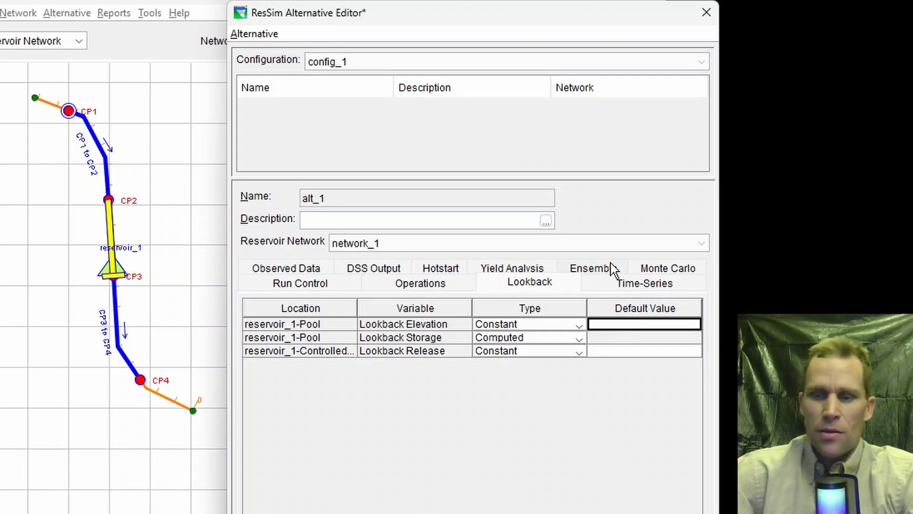
pyautogui.write('1480')
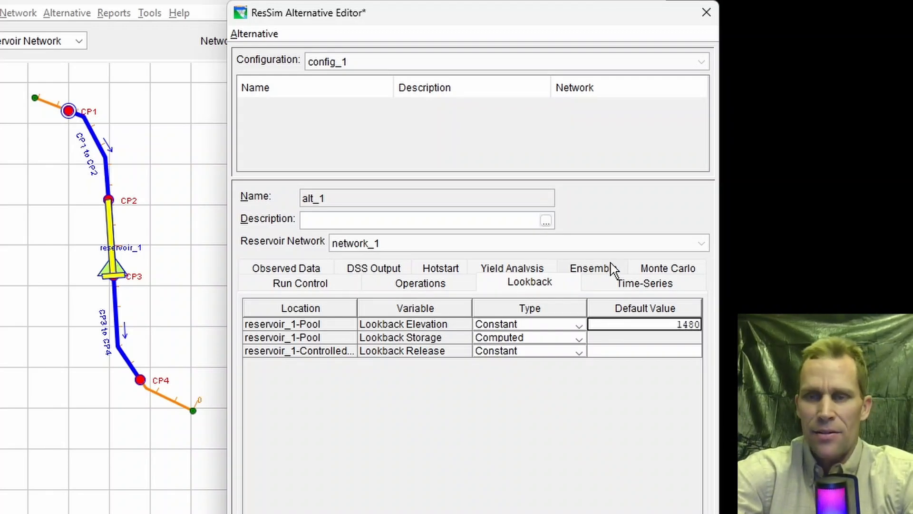
pyautogui.press('Return')
pyautogui.press('Return')
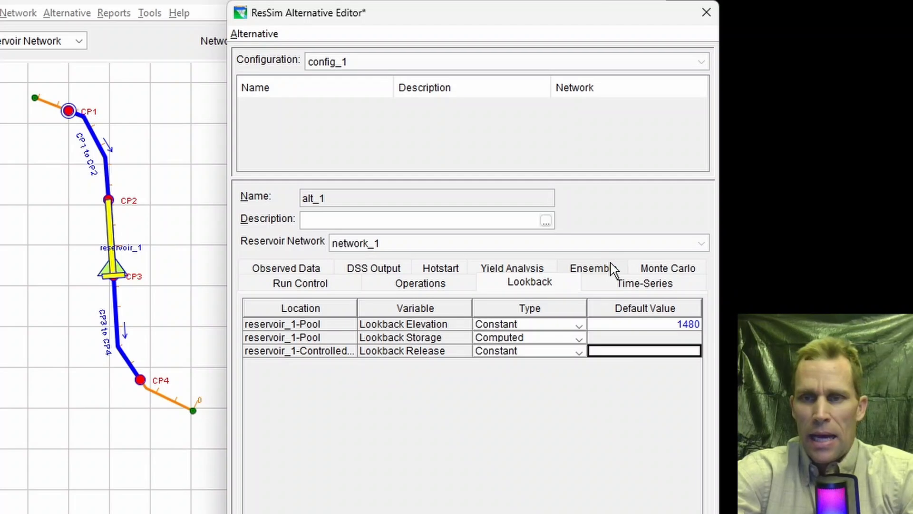
pyautogui.write('500')
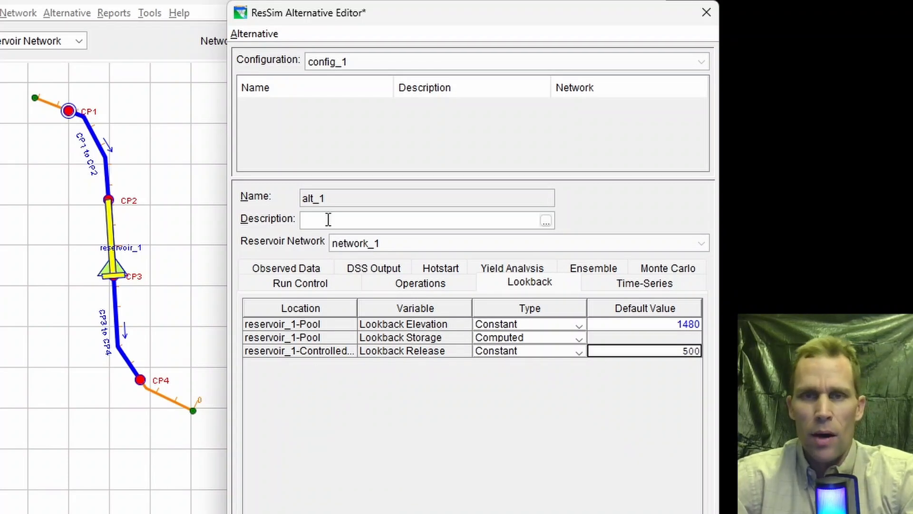
# Step: Open data.dss from the video_17 folder to choose a DSS path for alt_1's inflow at CP1 time series
pyautogui.click(642, 285)
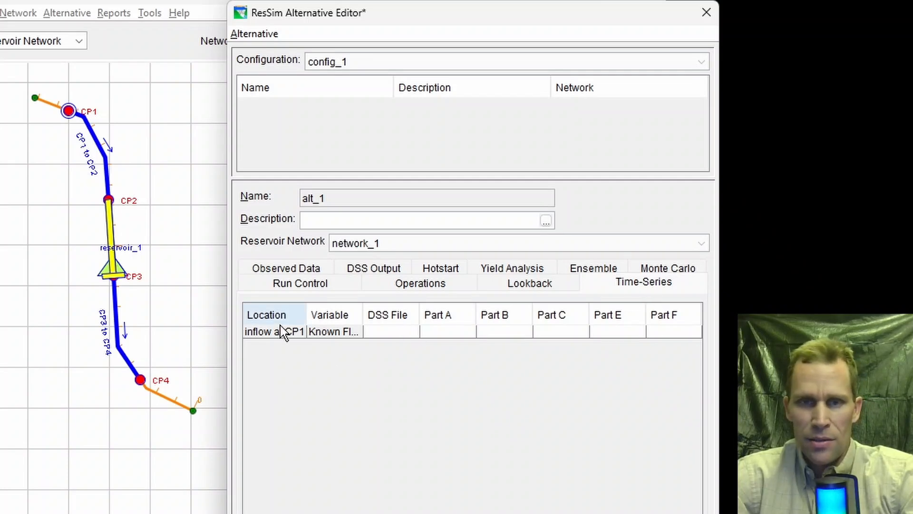
pyautogui.click(365, 332)
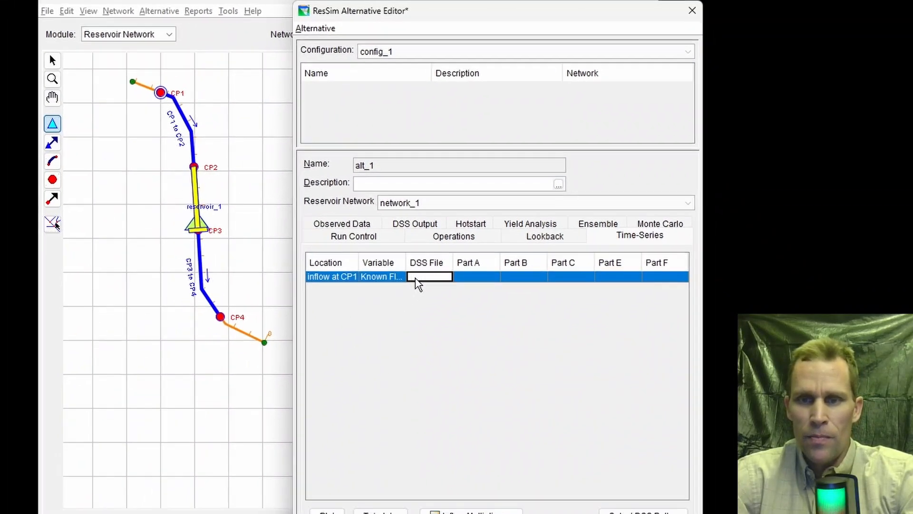
pyautogui.click(637, 499)
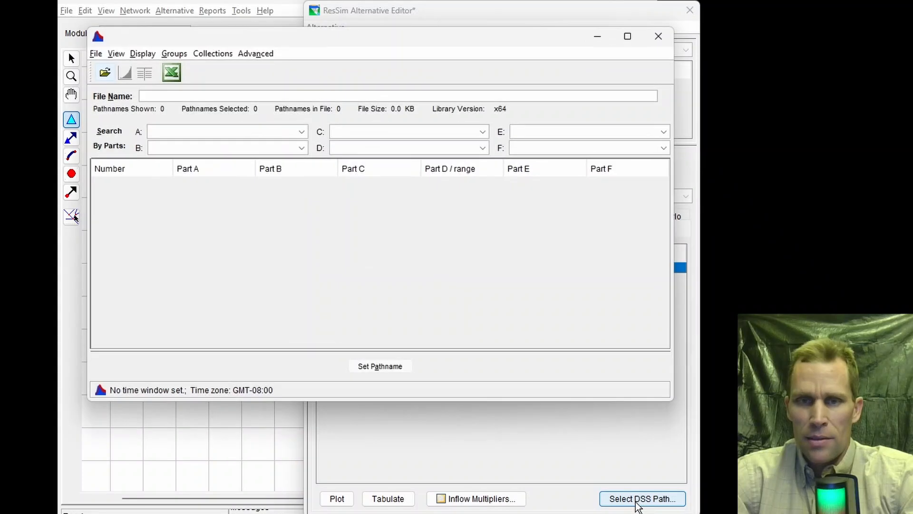
pyautogui.click(105, 74)
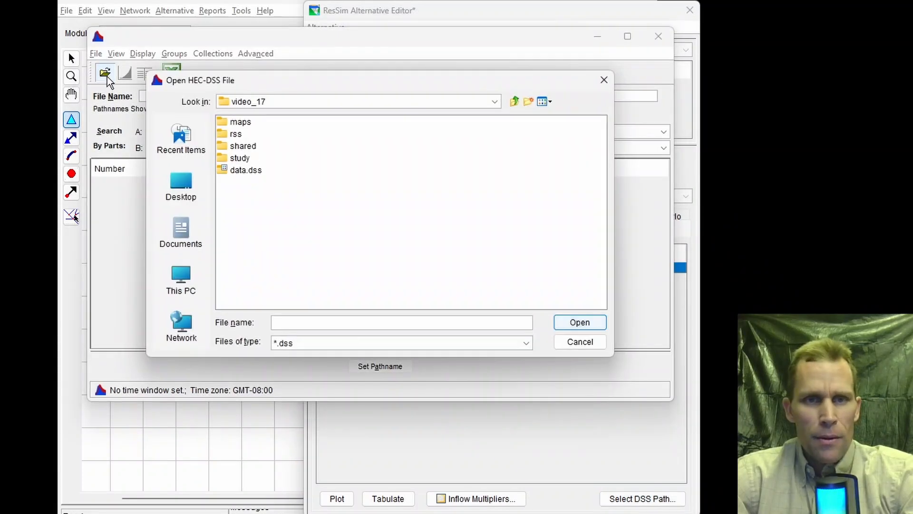
pyautogui.click(246, 170)
pyautogui.click(556, 321)
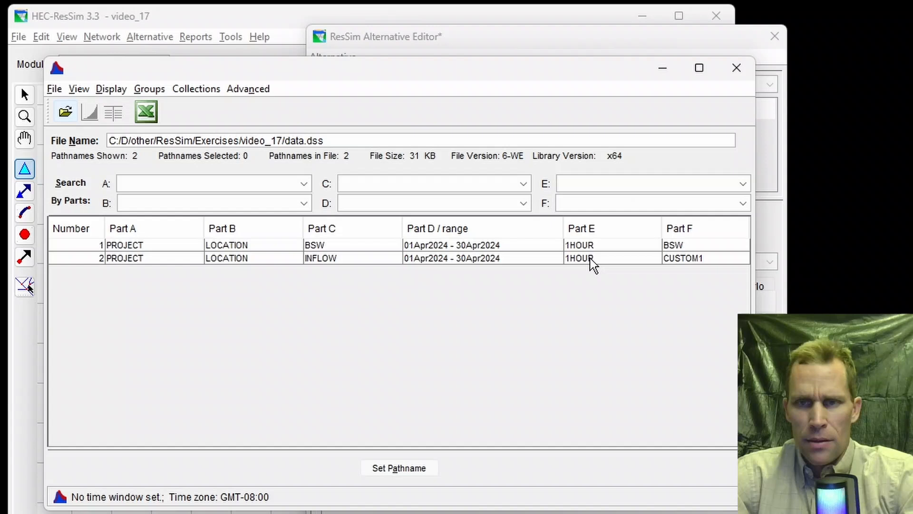
# Step: Assign the PROJECT LOCATION INFLOW 1HOUR CUSTOM1 record to the inflow at CP1 and close the DSS record selector
pyautogui.click(574, 244)
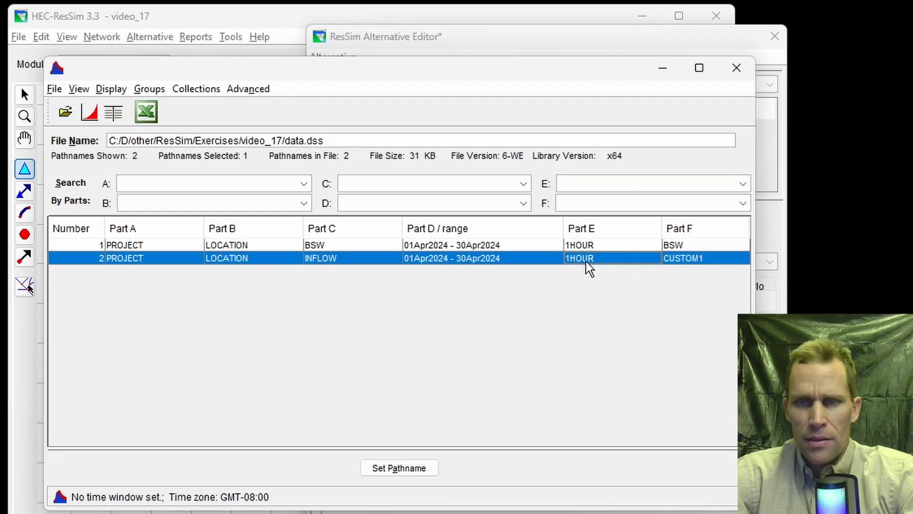
pyautogui.click(399, 467)
pyautogui.click(737, 68)
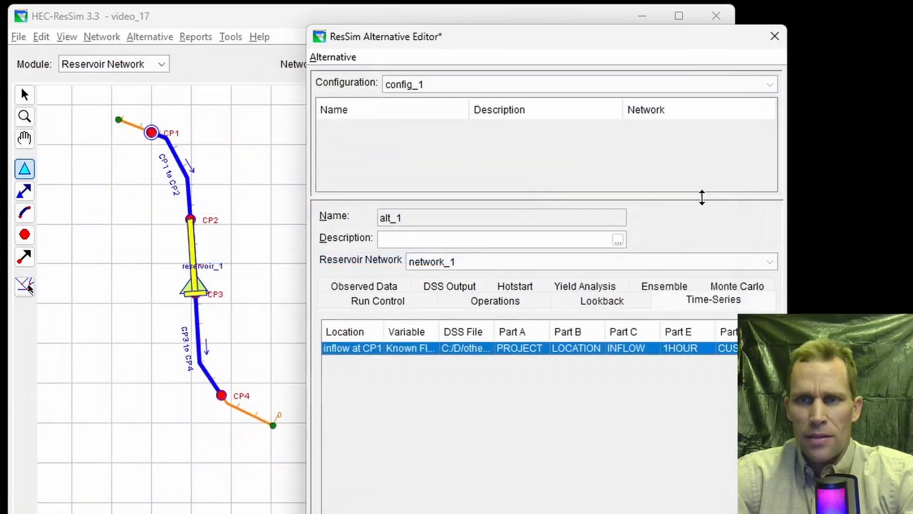
# Step: Save alternative alt_1 and close the Alternative Editor
pyautogui.click(275, 59)
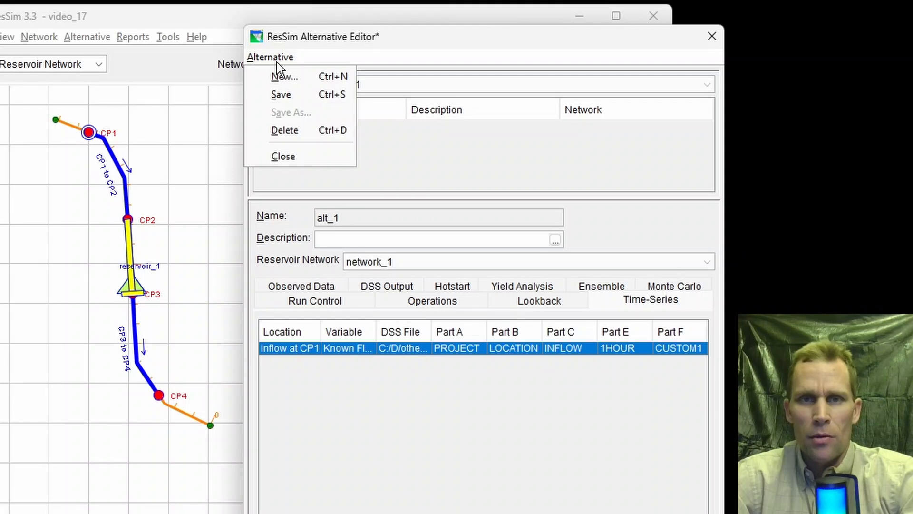
pyautogui.click(285, 97)
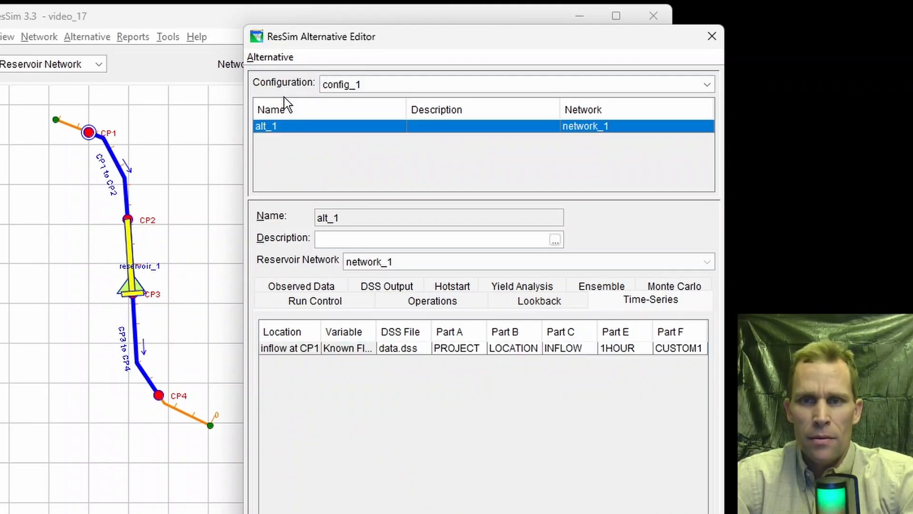
pyautogui.click(713, 39)
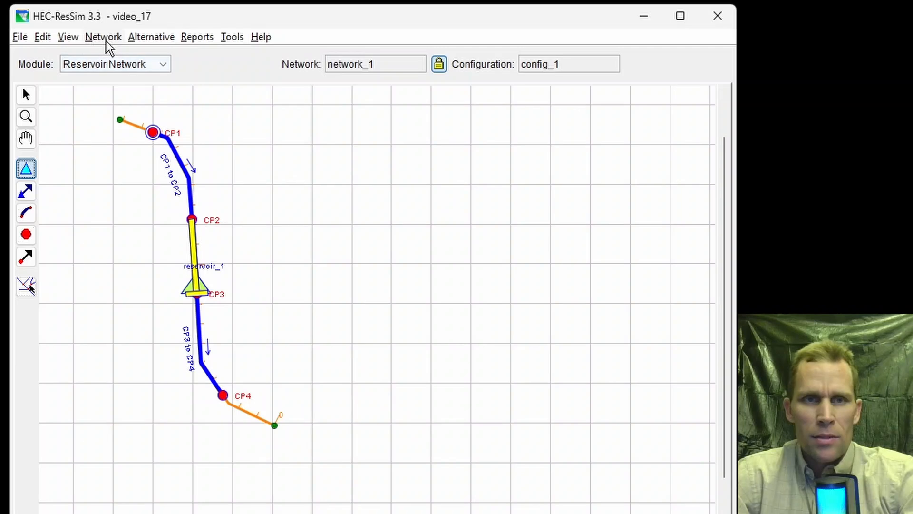
# Step: Save the reservoir network and the video_17 watershed
pyautogui.click(106, 41)
pyautogui.click(125, 105)
pyautogui.click(22, 39)
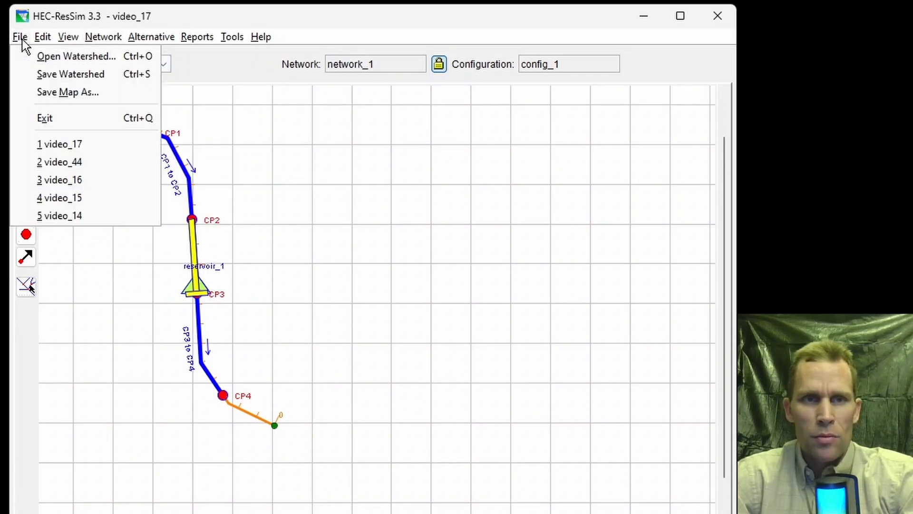
pyautogui.click(53, 73)
# Step: Switch to the Simulation module and start a new simulation named simulation_1
pyautogui.click(166, 68)
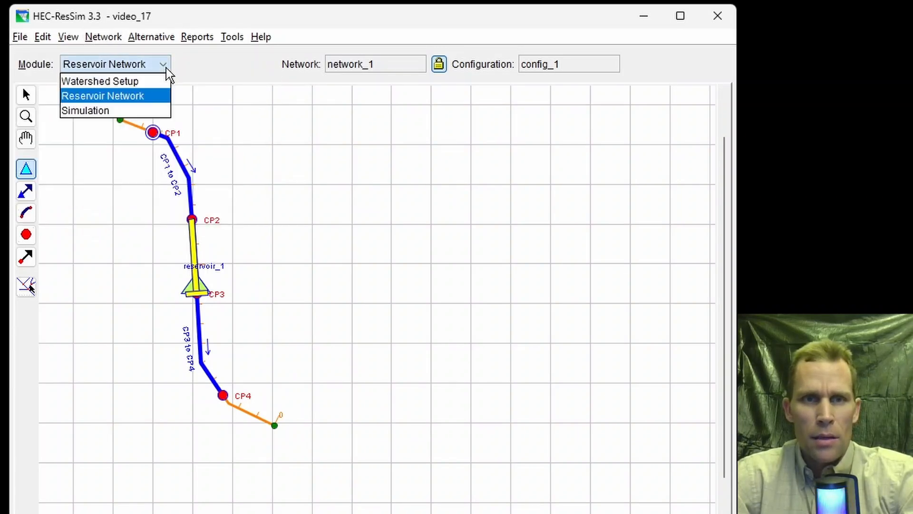
pyautogui.click(124, 112)
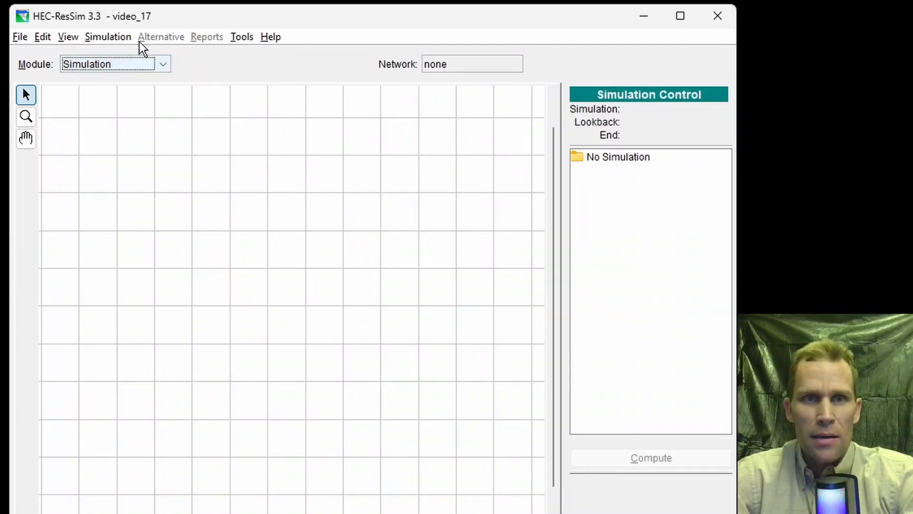
pyautogui.click(113, 38)
pyautogui.click(119, 58)
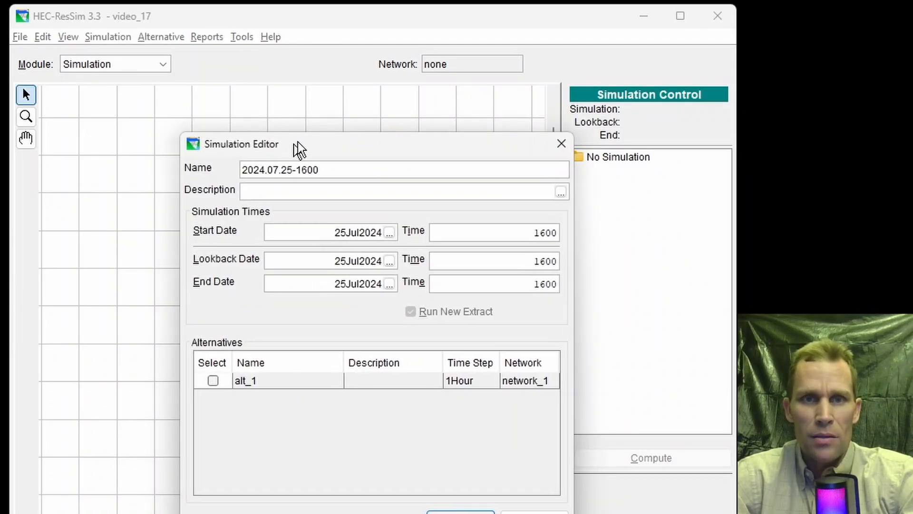
pyautogui.moveTo(298, 142); pyautogui.dragTo(350, 120)
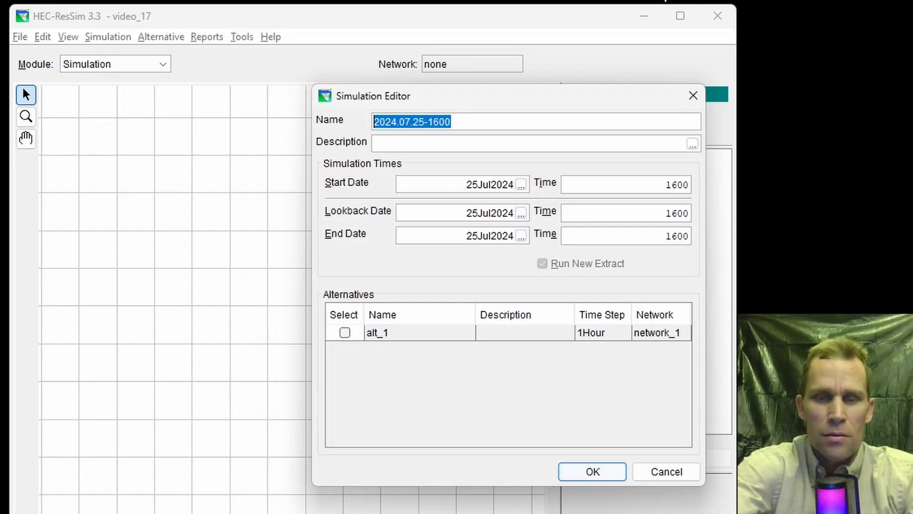
pyautogui.write('simulation_1')
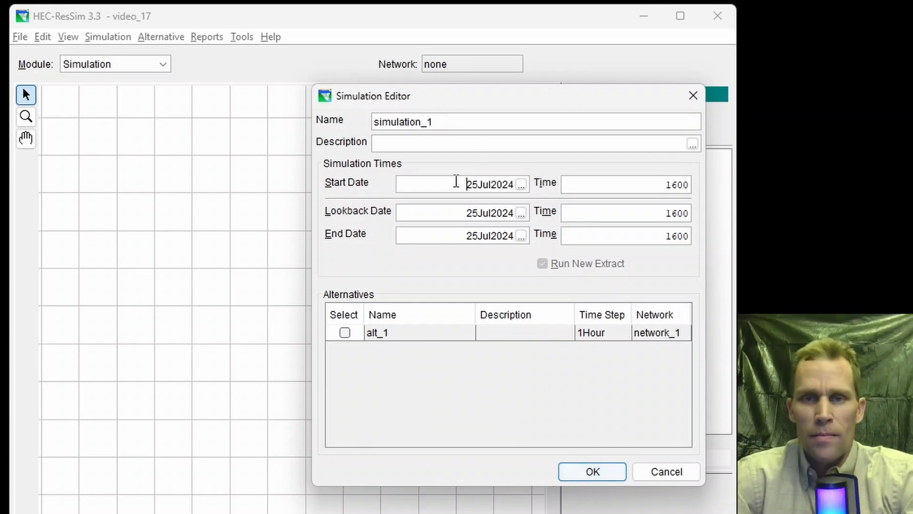
# Step: Set the start of simulation_1 to 01APR2024 at 1200
pyautogui.moveTo(454, 183); pyautogui.dragTo(531, 186)
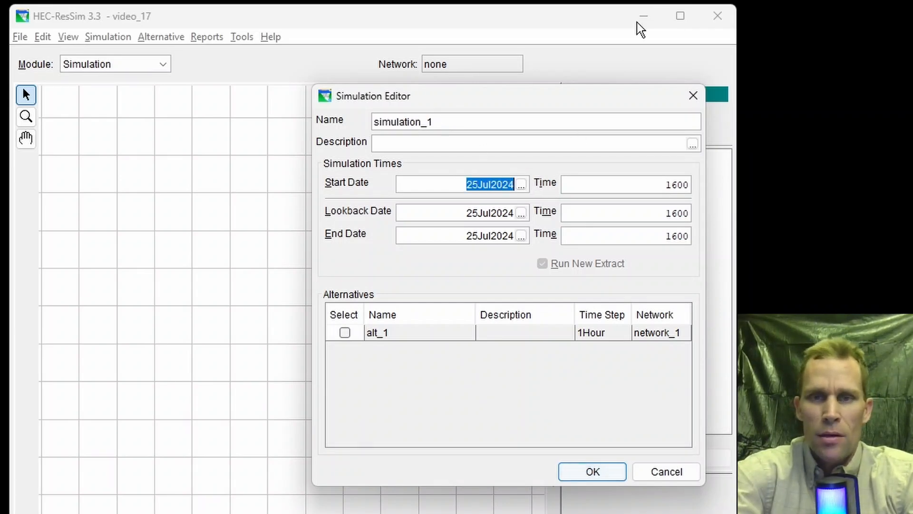
pyautogui.write('01APR2024')
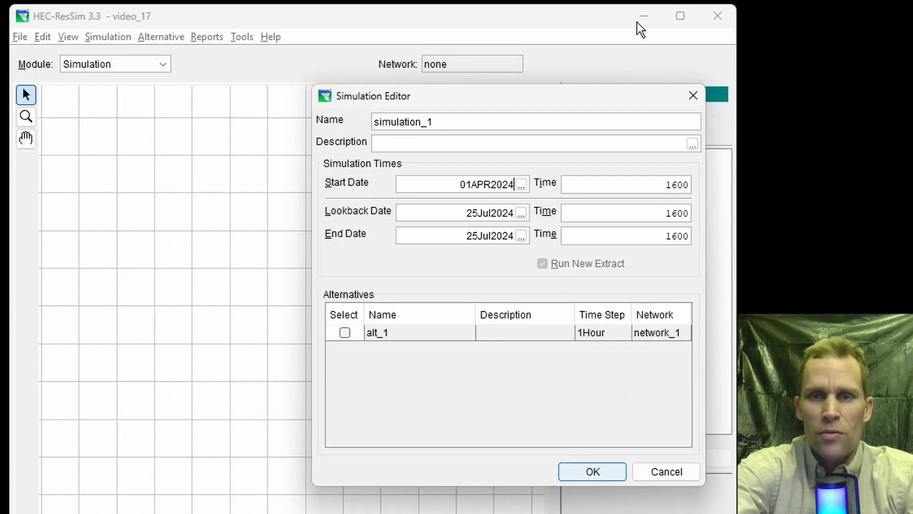
pyautogui.press('Tab')
pyautogui.write('12')
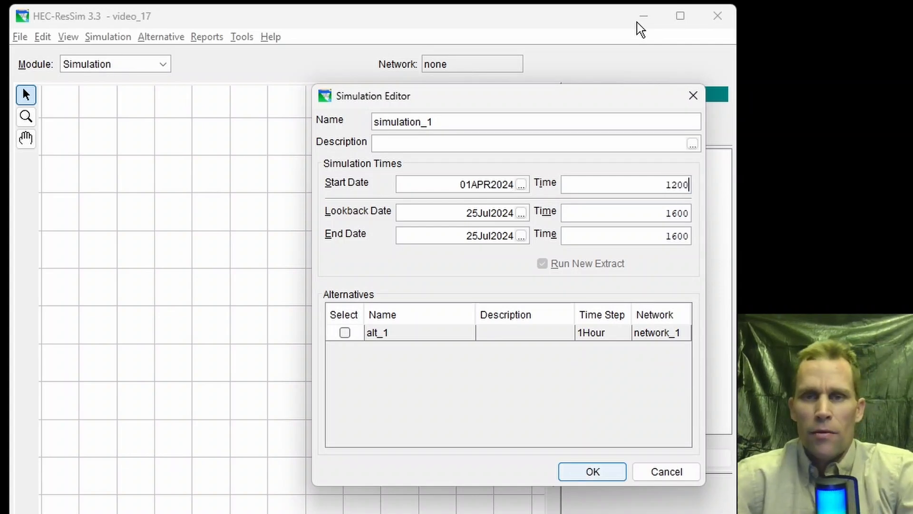
# Step: Set the lookback of simulation_1 to 01APR2024 at 0100
pyautogui.moveTo(450, 185); pyautogui.dragTo(521, 193)
pyautogui.hotkey('ctrl', 'c')
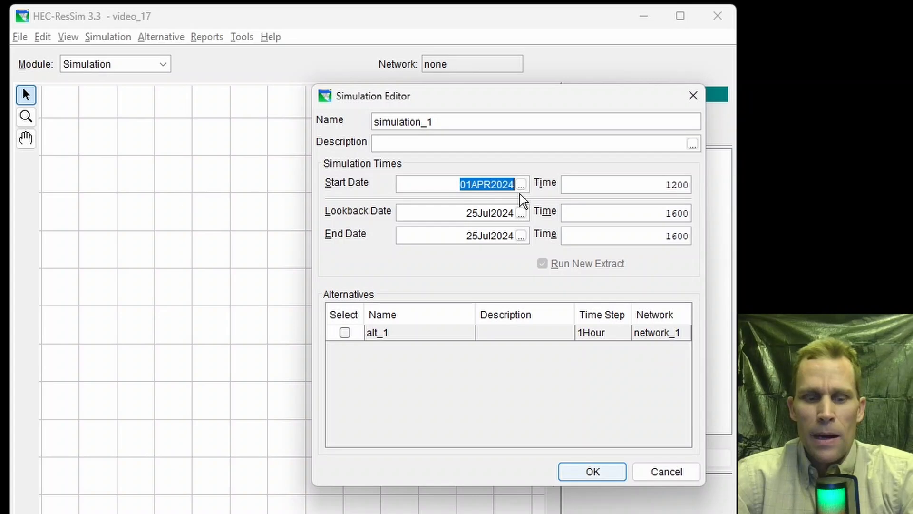
pyautogui.moveTo(468, 212); pyautogui.dragTo(701, 220)
pyautogui.hotkey('ctrl', 'v')
pyautogui.write('0100')
# Step: Set the simulation's end to 30APR2024 at 1200 and create it with alternative alt_1 included
pyautogui.moveTo(464, 236); pyautogui.dragTo(512, 239)
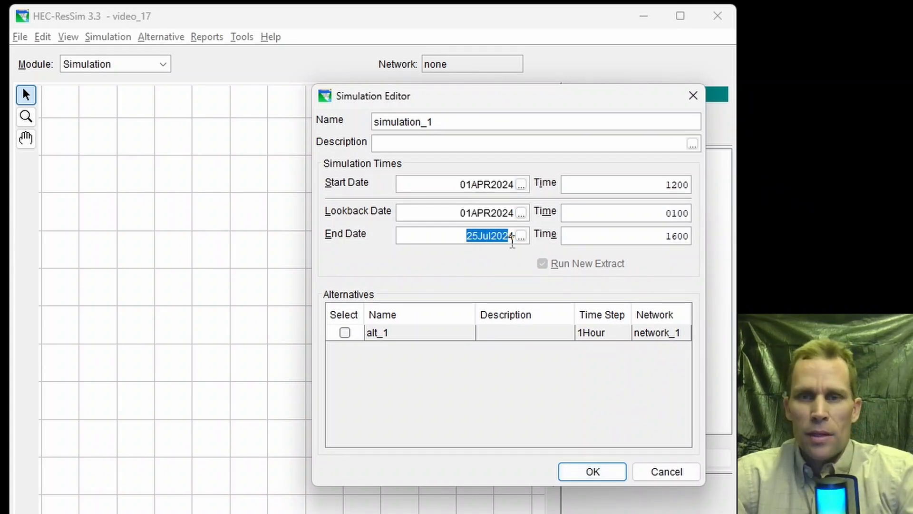
pyautogui.hotkey('ctrl', 'v')
pyautogui.moveTo(458, 236)
pyautogui.mouseDown()
pyautogui.moveTo(480, 236)
pyautogui.moveTo(471, 235)
pyautogui.mouseUp()
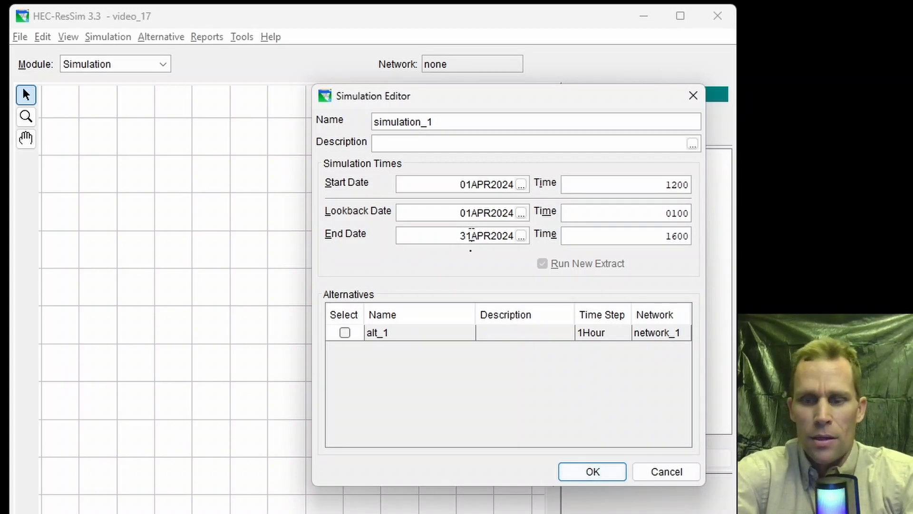
pyautogui.write('30')
pyautogui.press('Tab')
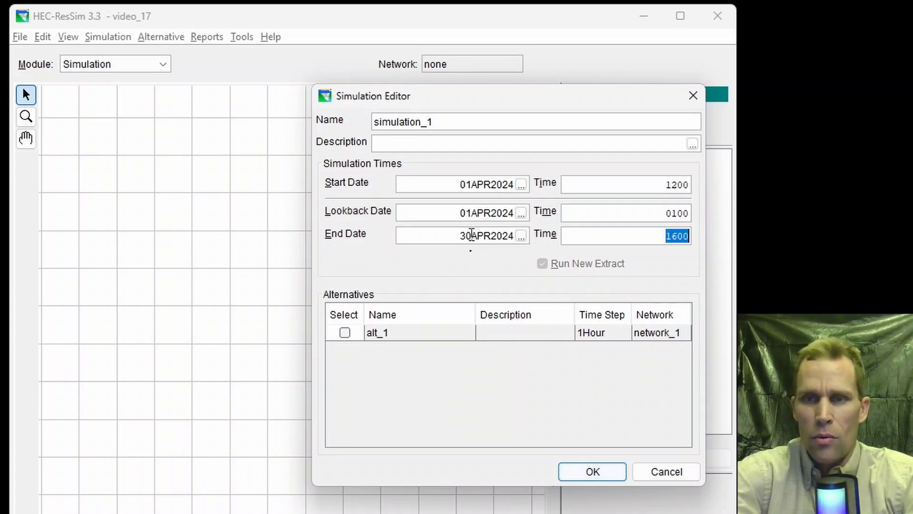
pyautogui.write('1200')
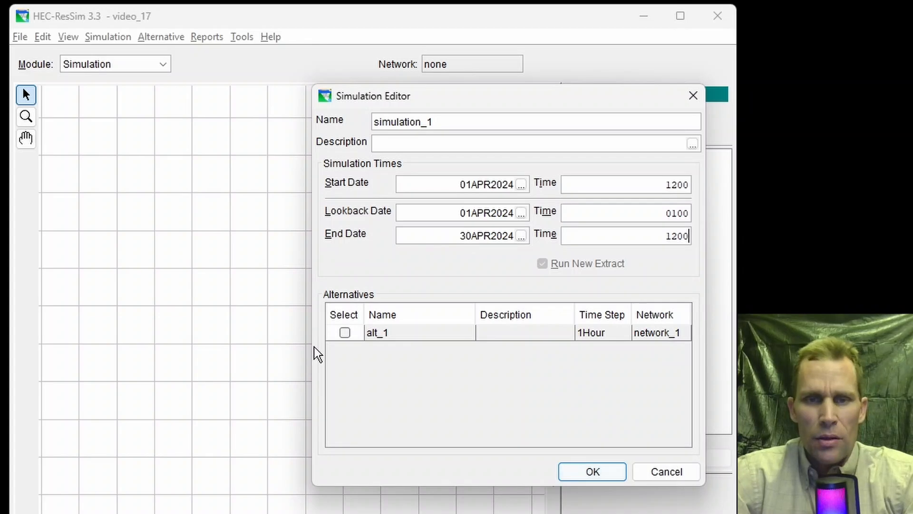
pyautogui.click(345, 333)
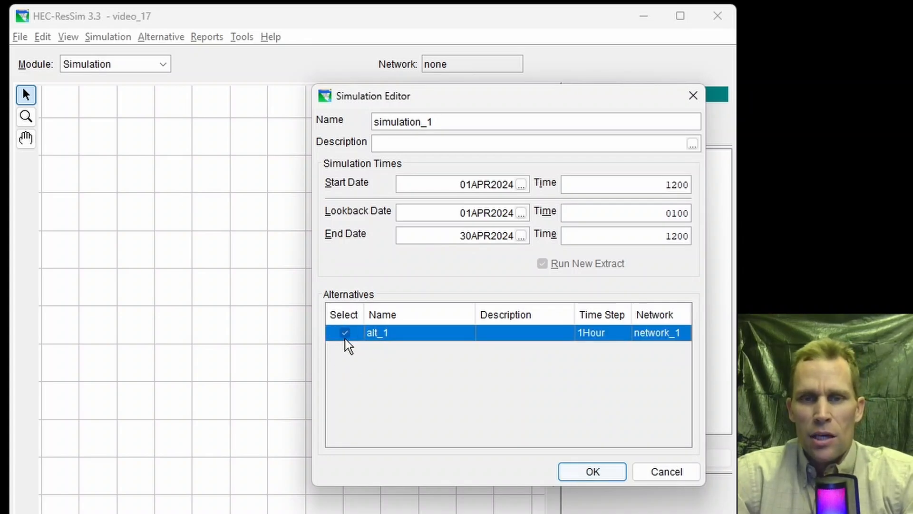
pyautogui.click(589, 472)
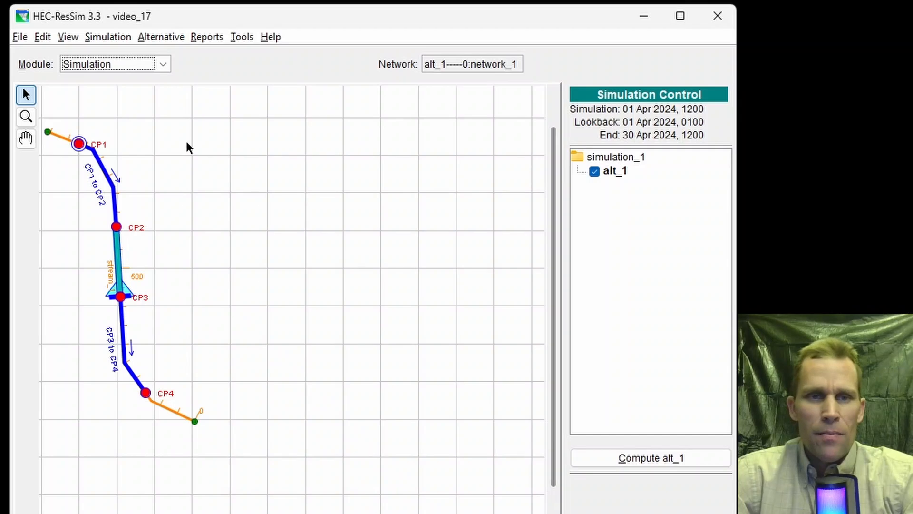
# Step: Compute alt_1 in simulation_1 and close the compute message window
pyautogui.click(26, 138)
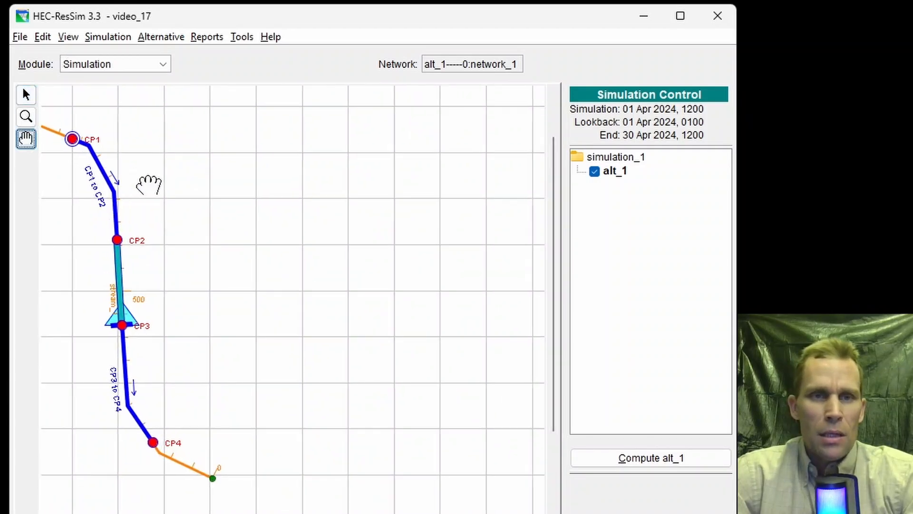
pyautogui.moveTo(149, 184); pyautogui.dragTo(246, 188)
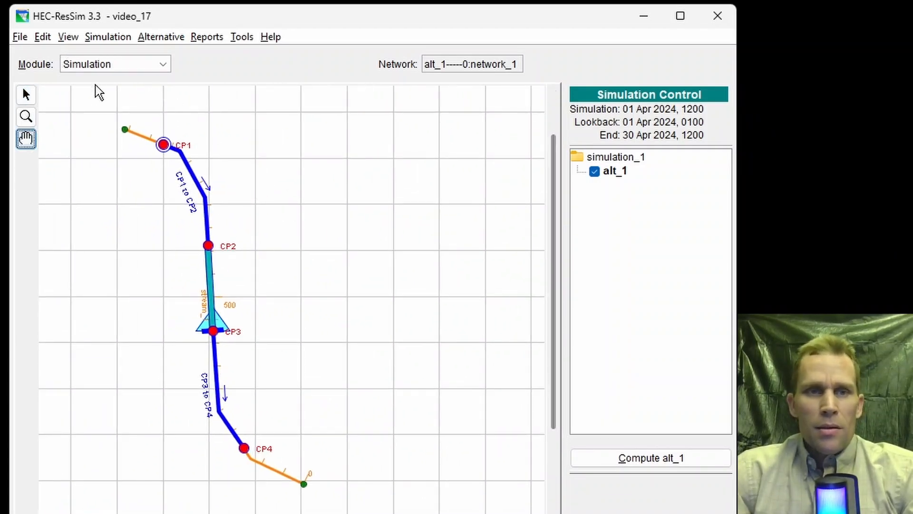
pyautogui.click(26, 95)
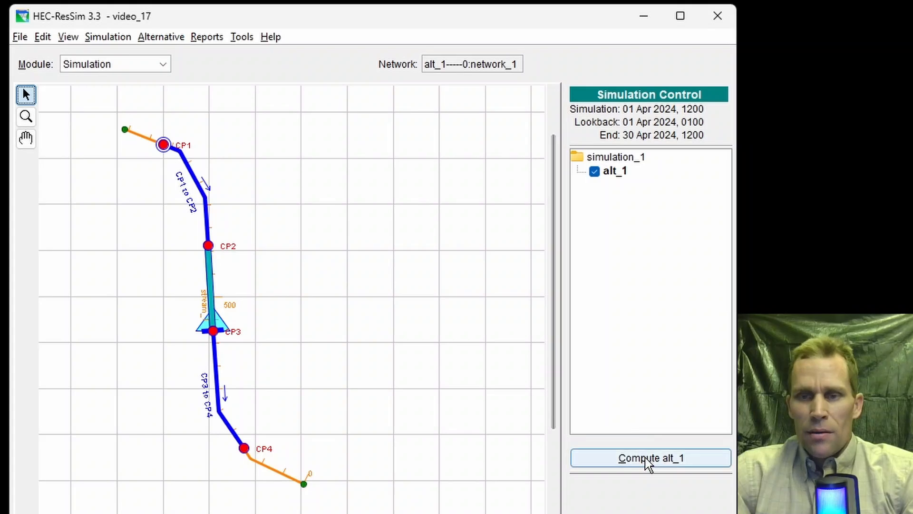
pyautogui.click(646, 458)
pyautogui.click(525, 222)
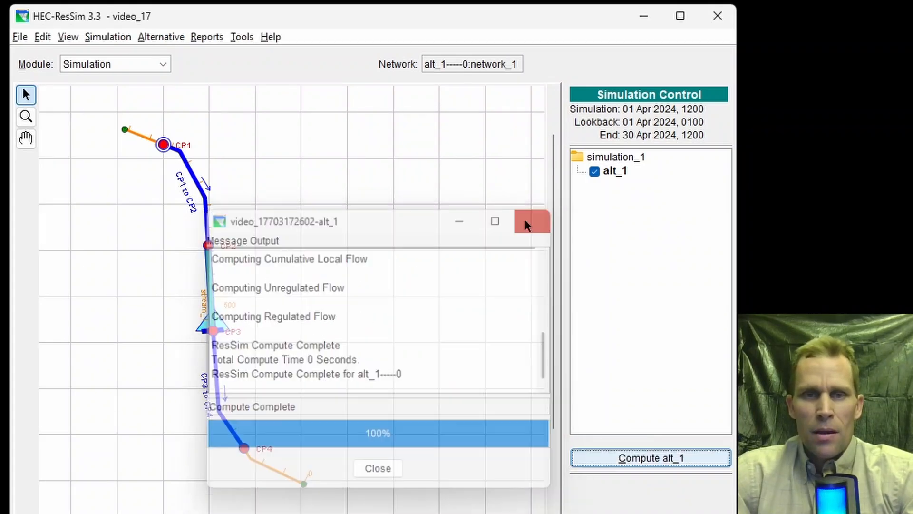
# Step: Open the default results plot for reservoir_1 and enlarge its window
pyautogui.rightClick(214, 318)
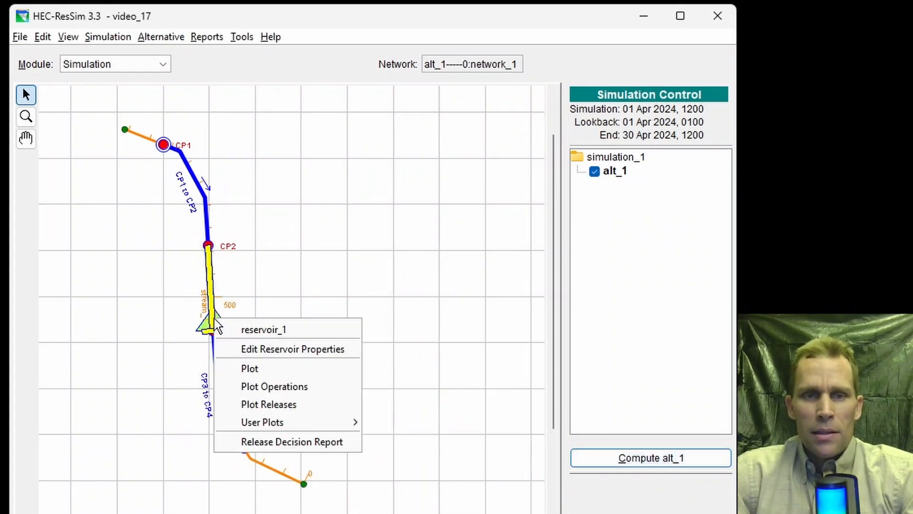
pyautogui.click(254, 368)
pyautogui.click(548, 146)
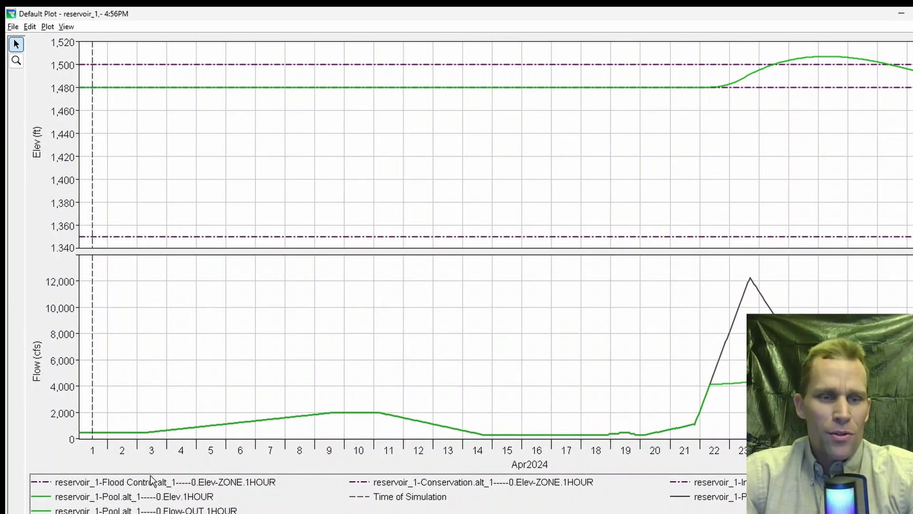
# Step: Highlight the pool elevation curve and zoom the elevation plot in on its late-April rise
pyautogui.click(127, 495)
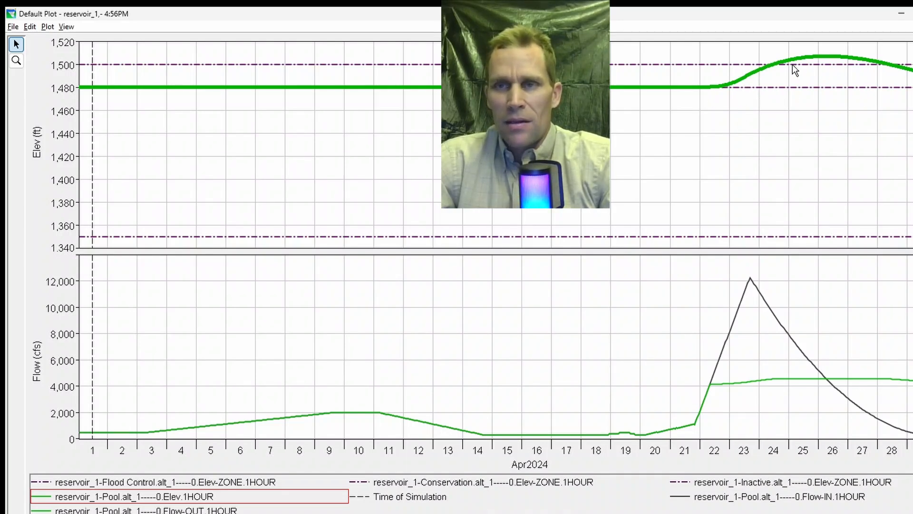
pyautogui.click(17, 60)
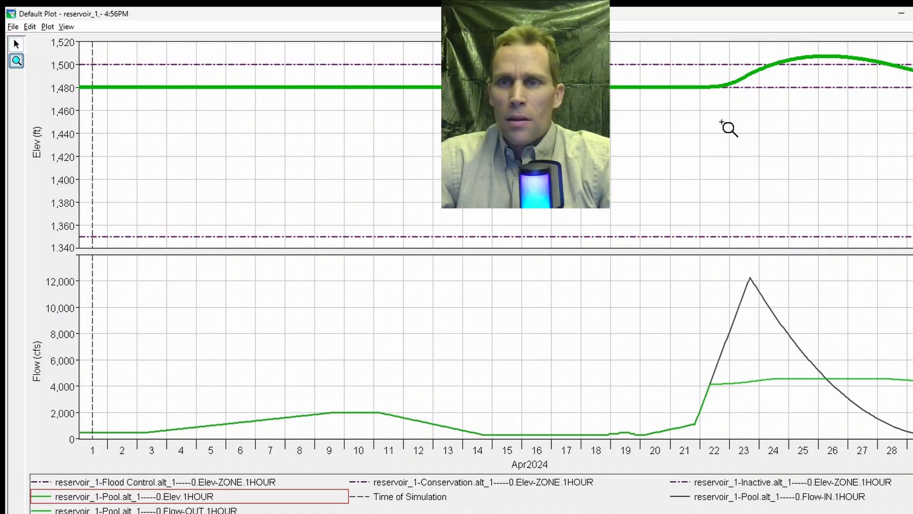
pyautogui.moveTo(683, 111); pyautogui.dragTo(912, 41)
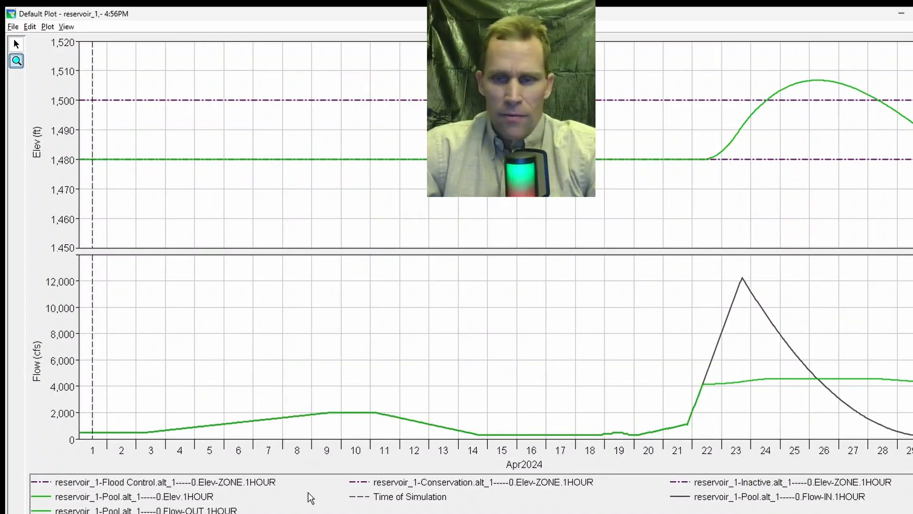
# Step: Highlight the pool inflow and outflow curves of reservoir_1 in the flow plot to compare them
pyautogui.click(742, 497)
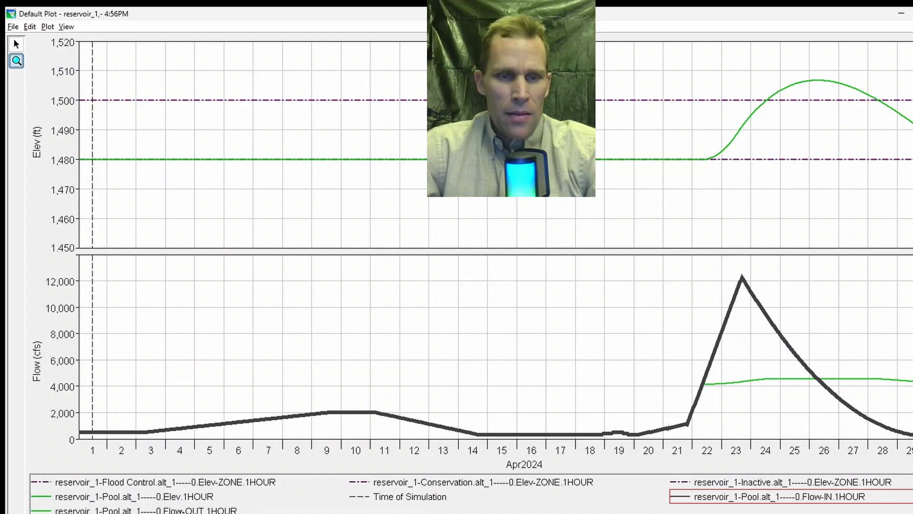
pyautogui.click(182, 510)
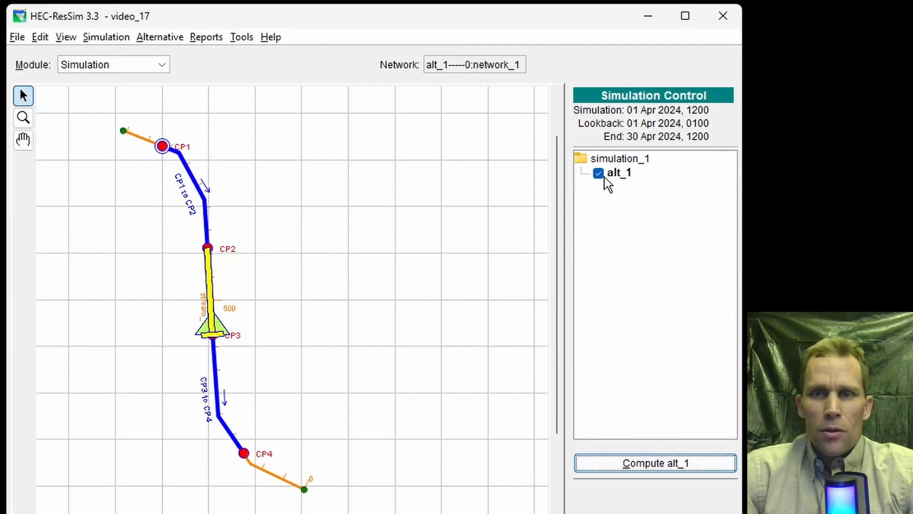
# Step: Create a new trial named basic_rules based on alt_1 in simulation_1
pyautogui.rightClick(616, 174)
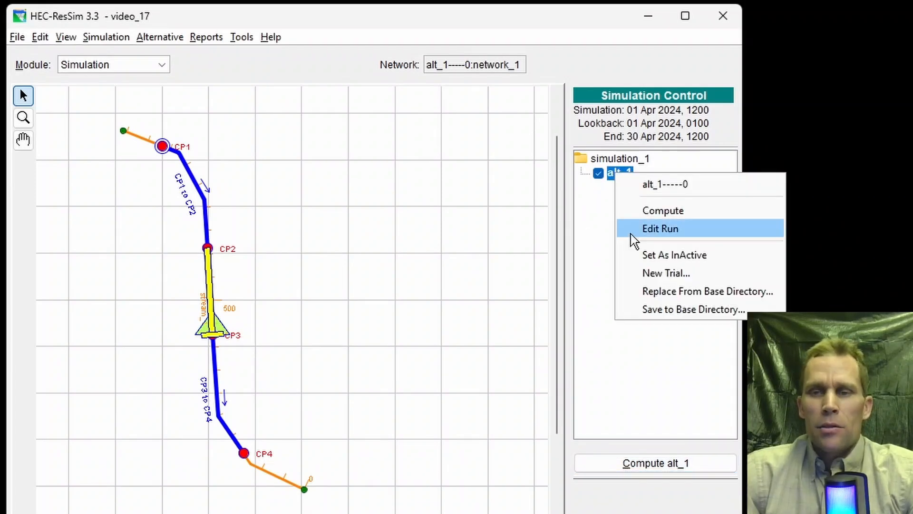
pyautogui.click(658, 271)
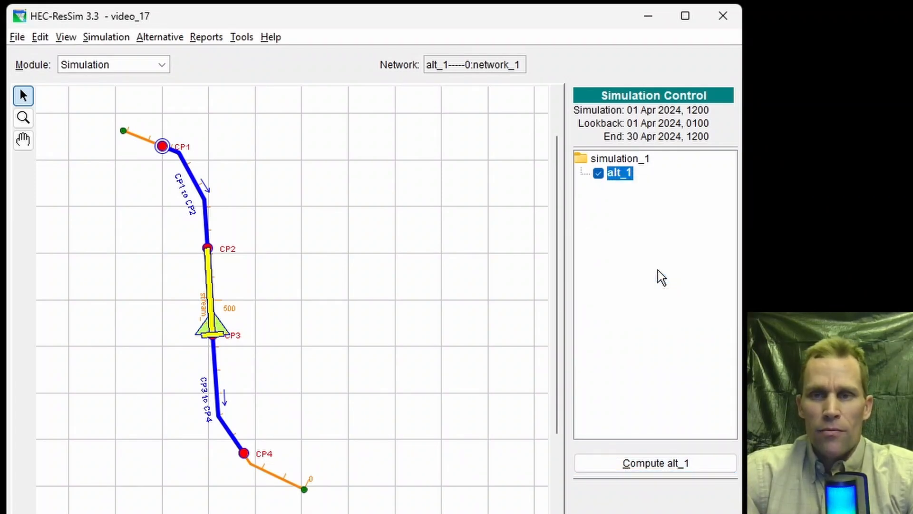
pyautogui.moveTo(450, 351); pyautogui.dragTo(323, 347)
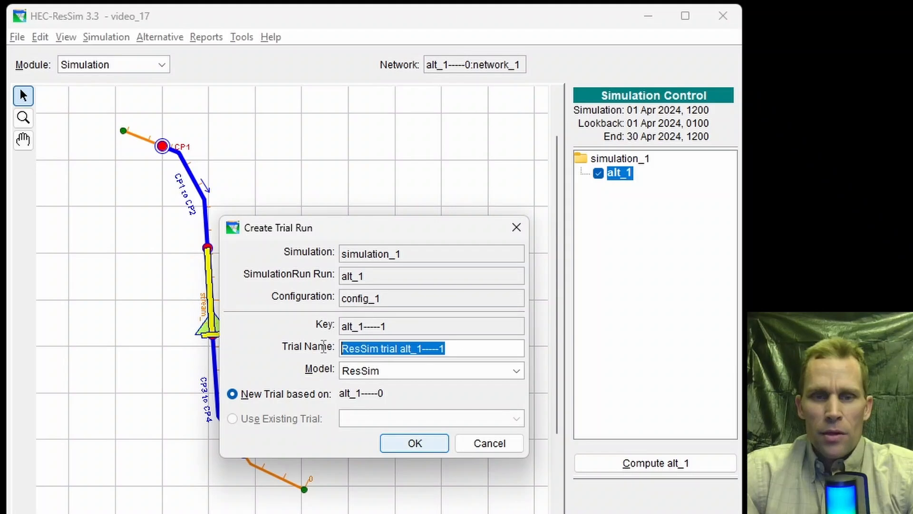
pyautogui.write('basic_rules')
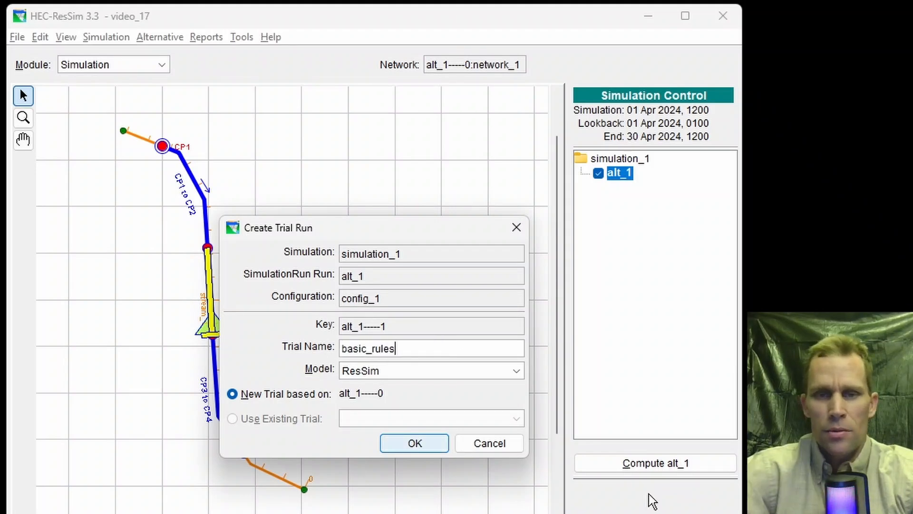
pyautogui.click(432, 441)
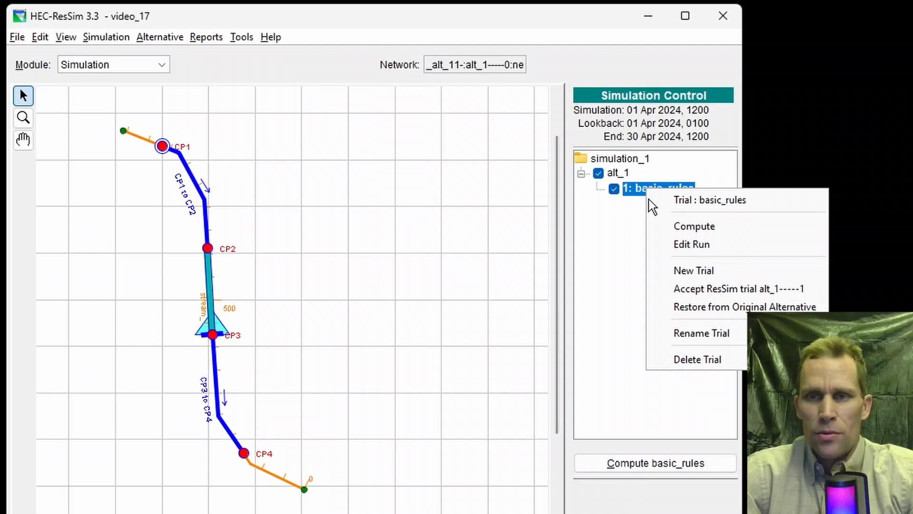
# Step: Edit the basic_rules run and bring up reservoir_1's operations with its storage zones
pyautogui.click(681, 244)
pyautogui.moveTo(475, 230); pyautogui.dragTo(576, 174)
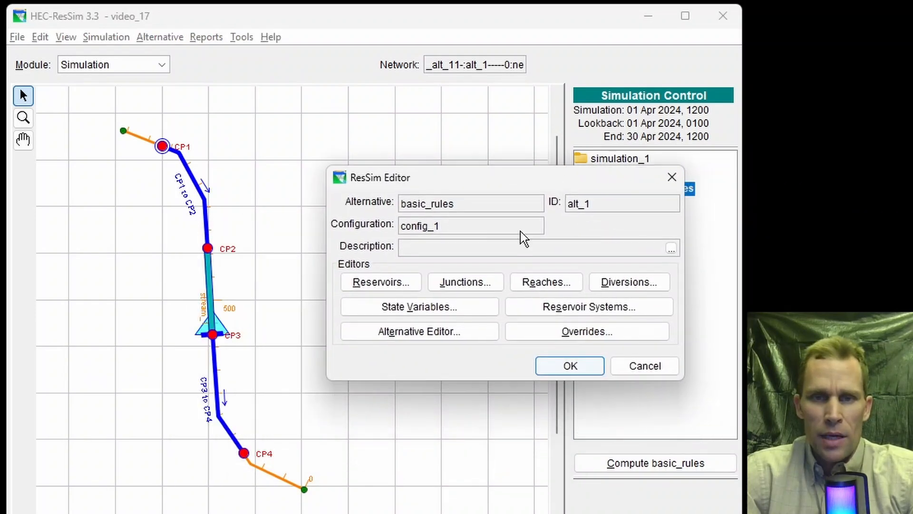
pyautogui.click(395, 286)
pyautogui.moveTo(339, 88); pyautogui.dragTo(554, 65)
pyautogui.click(235, 95)
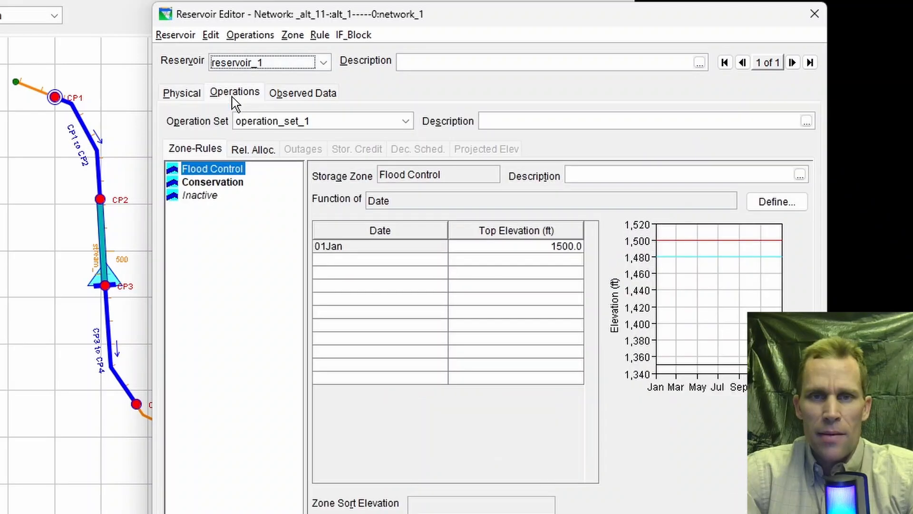
# Step: Add a Release Function rule named "min - 1,000 cfs" for reservoir_1-Controlled Outlet to the Flood Control zone
pyautogui.rightClick(224, 173)
pyautogui.click(251, 184)
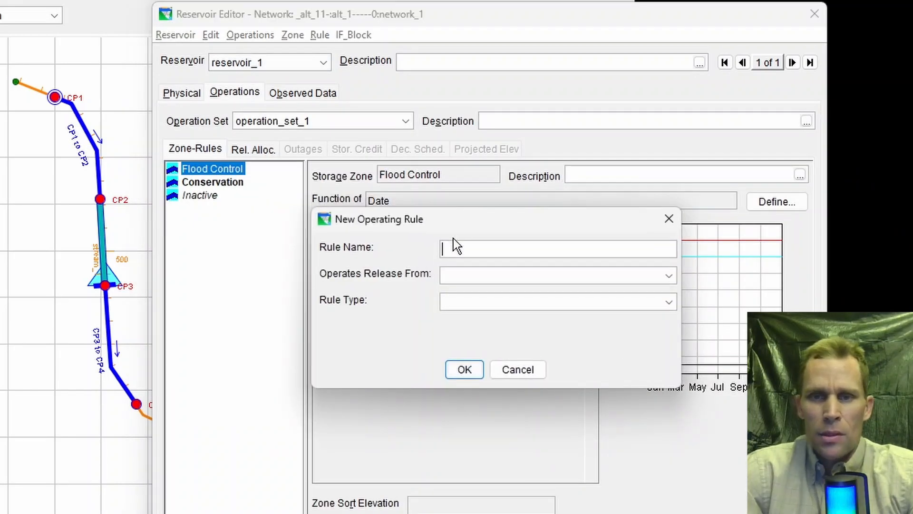
pyautogui.write('min - ')
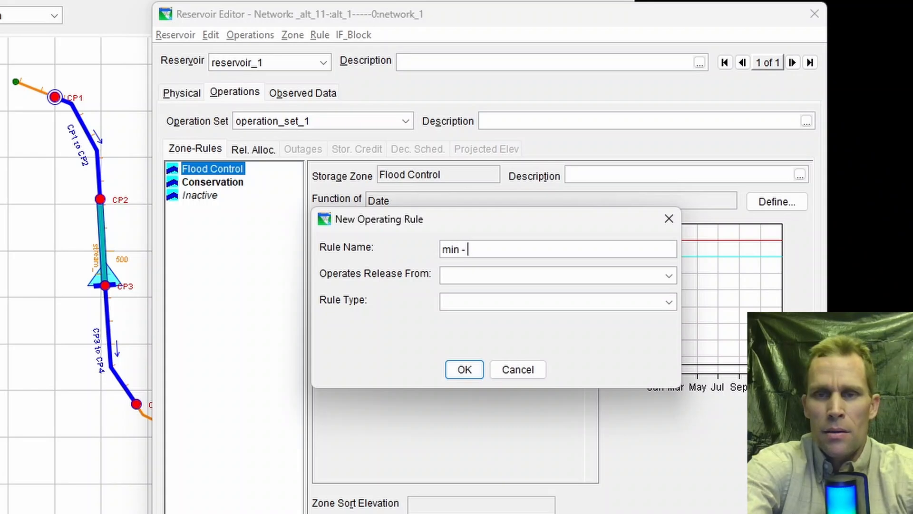
pyautogui.write('1,000 cfs')
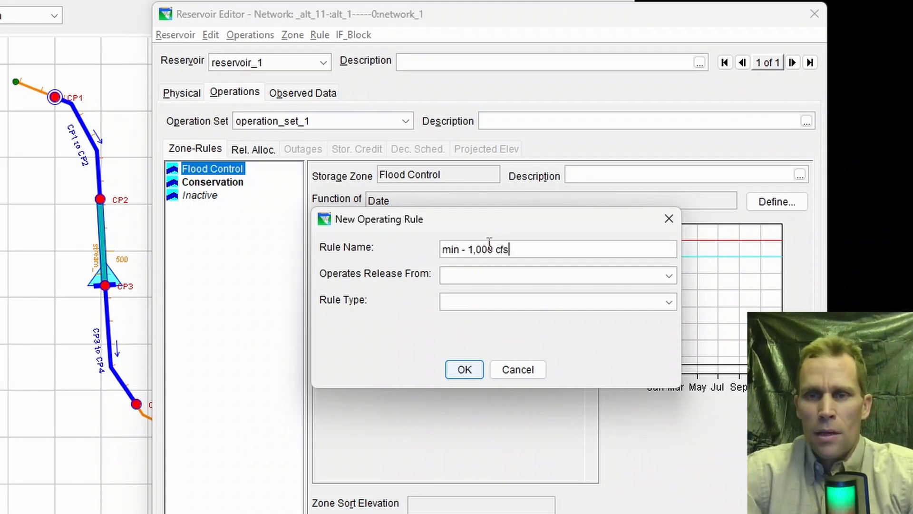
pyautogui.click(492, 272)
pyautogui.click(528, 323)
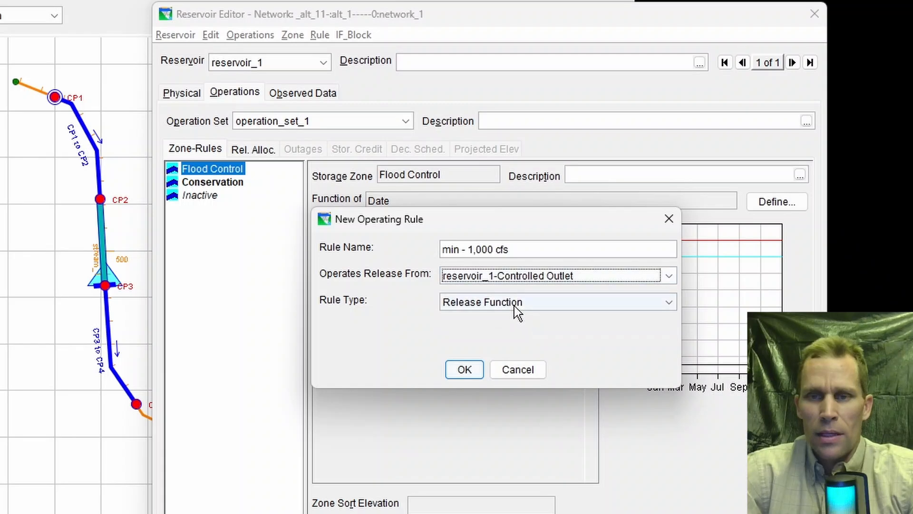
pyautogui.click(514, 306)
pyautogui.click(478, 370)
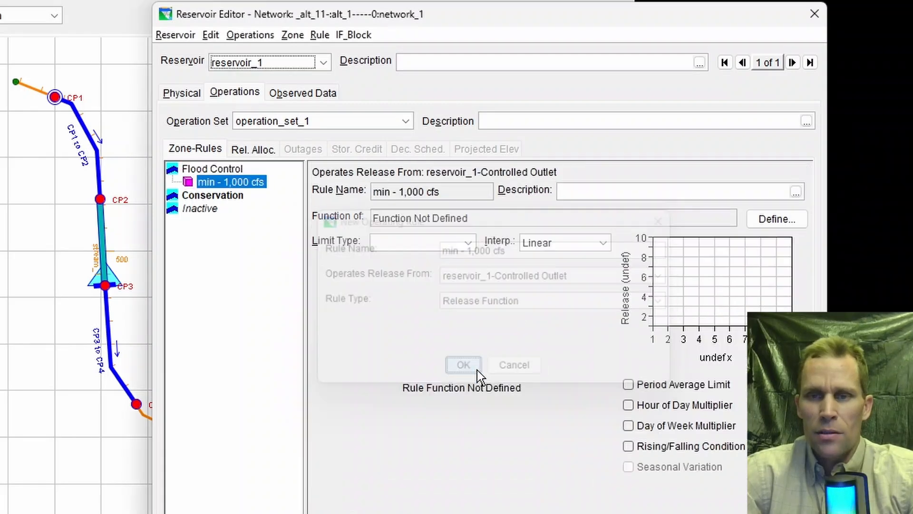
# Step: Define the min - 1,000 cfs rule as a Minimum limit by Date with a release of 1000 cfs, and apply it
pyautogui.click(423, 250)
pyautogui.click(422, 260)
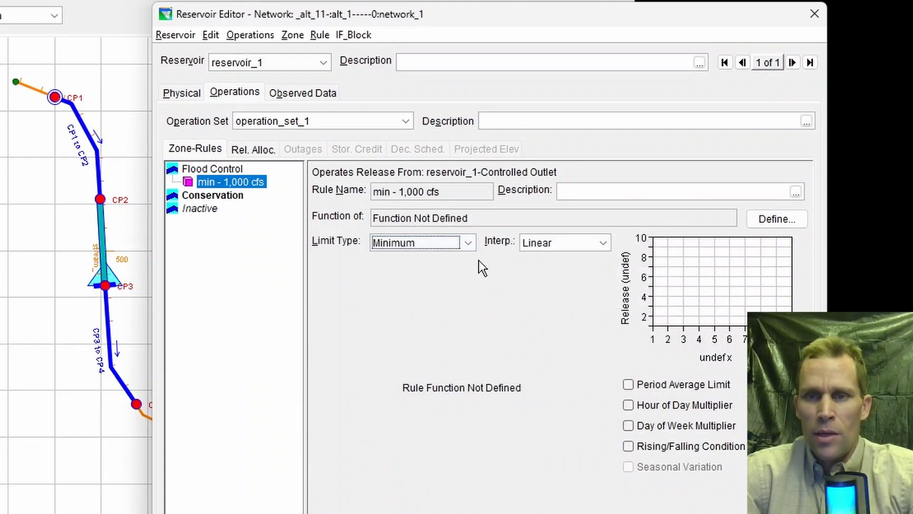
pyautogui.click(777, 218)
pyautogui.click(663, 460)
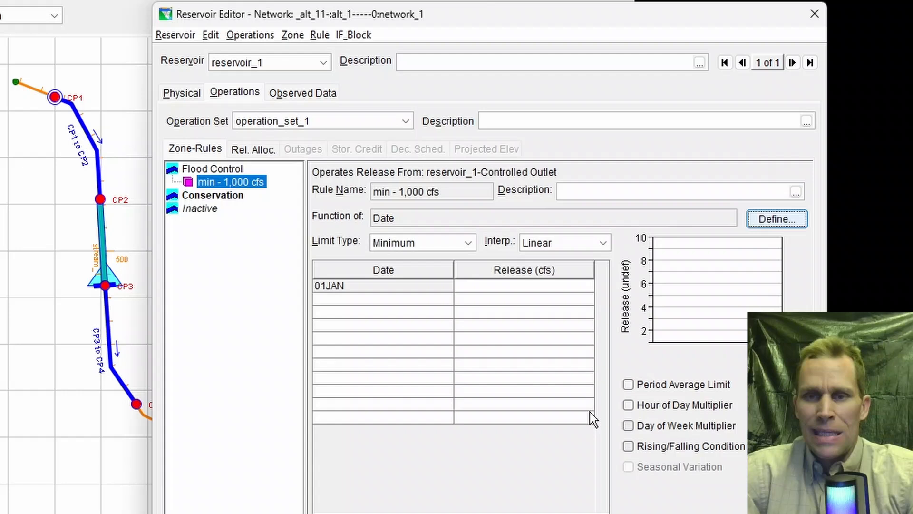
pyautogui.click(507, 284)
pyautogui.write('1000')
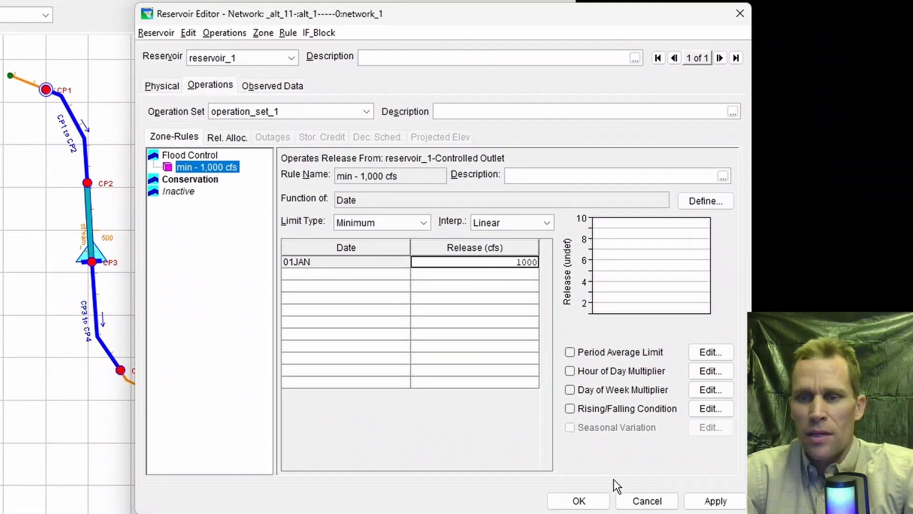
pyautogui.click(714, 501)
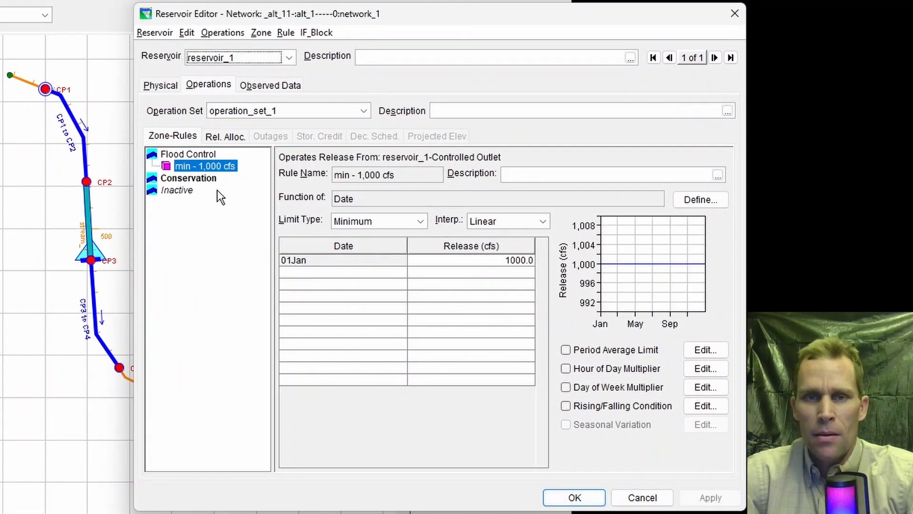
# Step: Add a second Flood Control rule named "max - 1,500 cfs" as a Release Function for reservoir_1-Controlled Outlet
pyautogui.rightClick(197, 153)
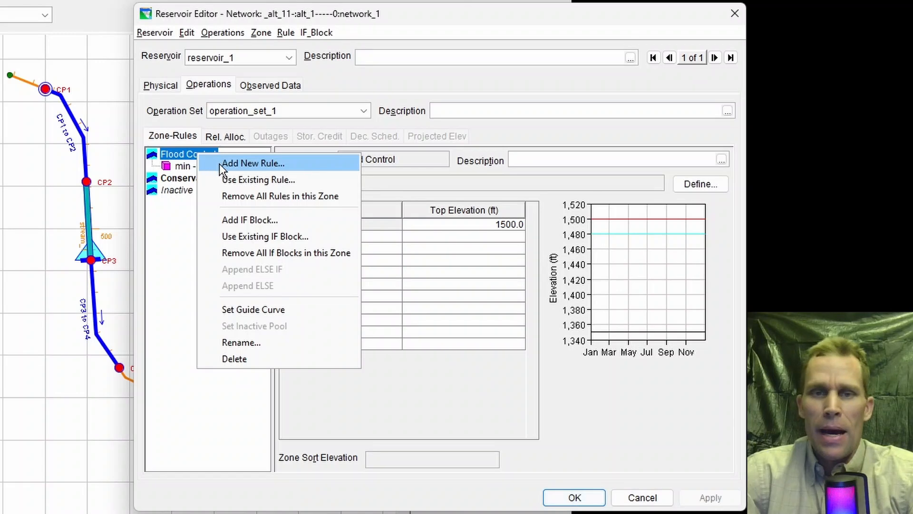
pyautogui.click(231, 165)
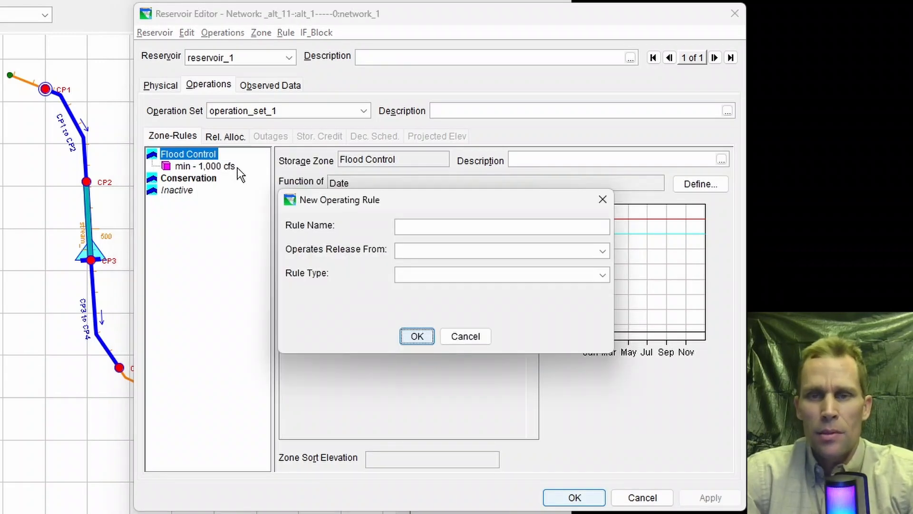
pyautogui.click(410, 226)
pyautogui.write('max ')
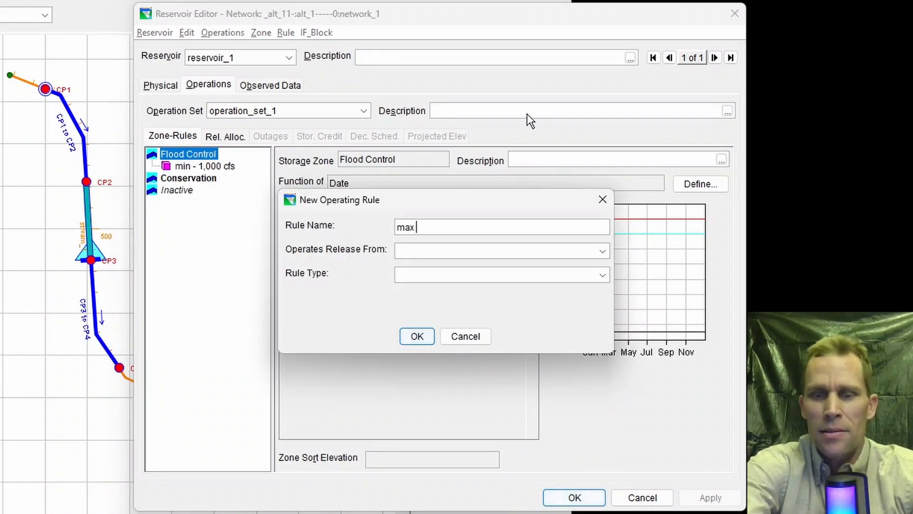
pyautogui.write('- 1,500 cfs')
pyautogui.press('Tab')
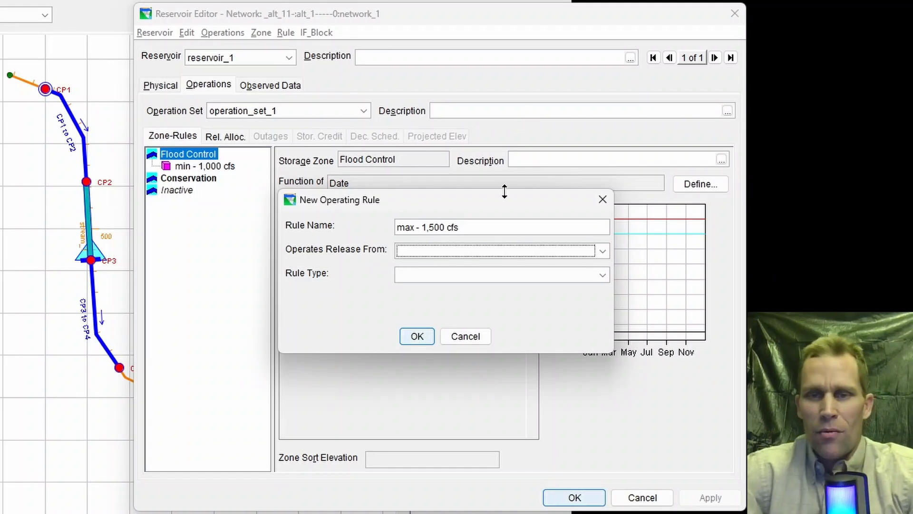
pyautogui.click(483, 249)
pyautogui.click(493, 291)
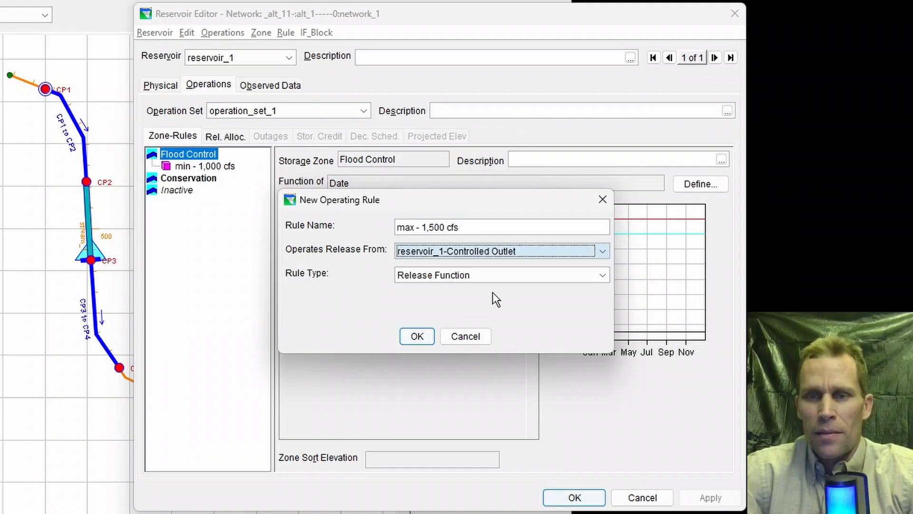
pyautogui.click(416, 338)
# Step: Define the max - 1,500 cfs rule as a Maximum limit by Date with a release of 1500 cfs, and apply it
pyautogui.click(692, 200)
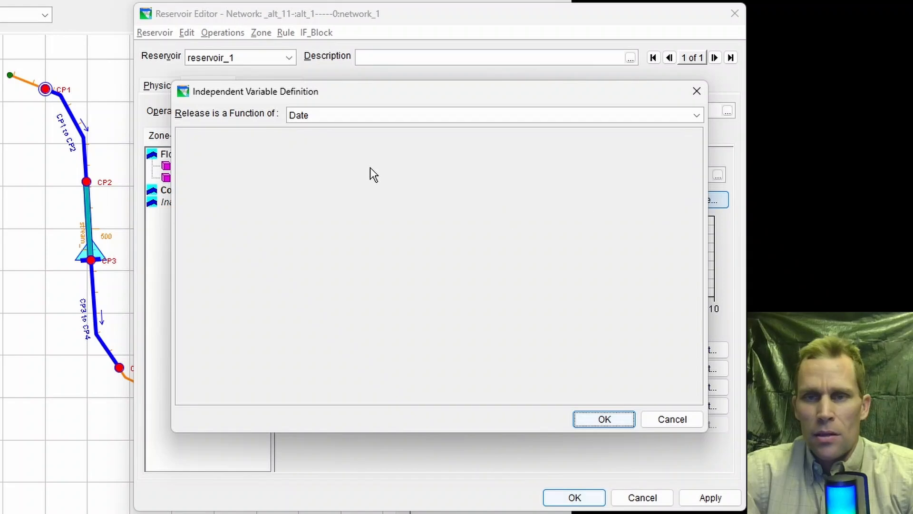
pyautogui.click(604, 419)
pyautogui.click(461, 261)
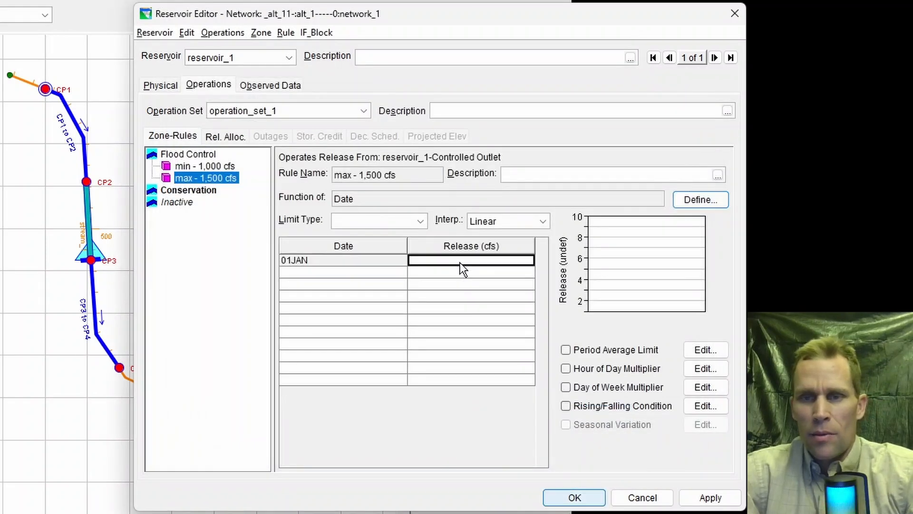
pyautogui.write('150')
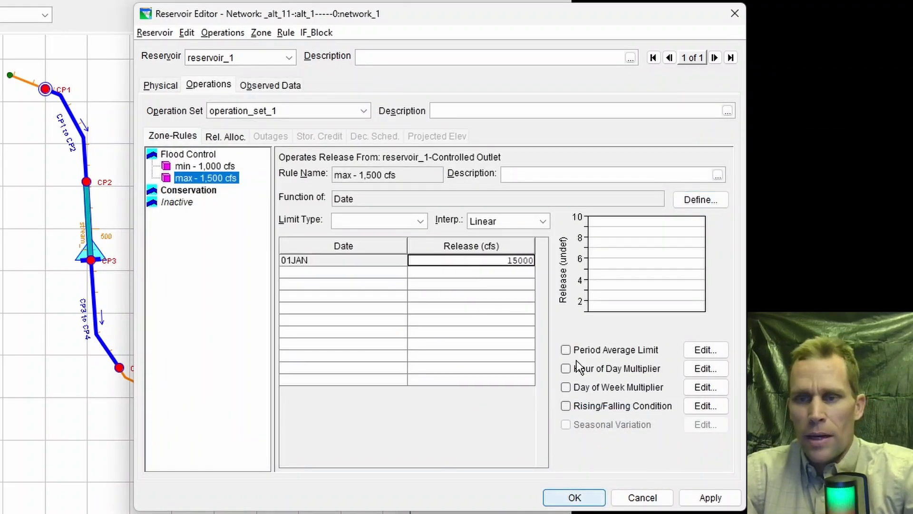
pyautogui.write('00')
pyautogui.press('BackSpace')
pyautogui.click(420, 221)
pyautogui.click(381, 247)
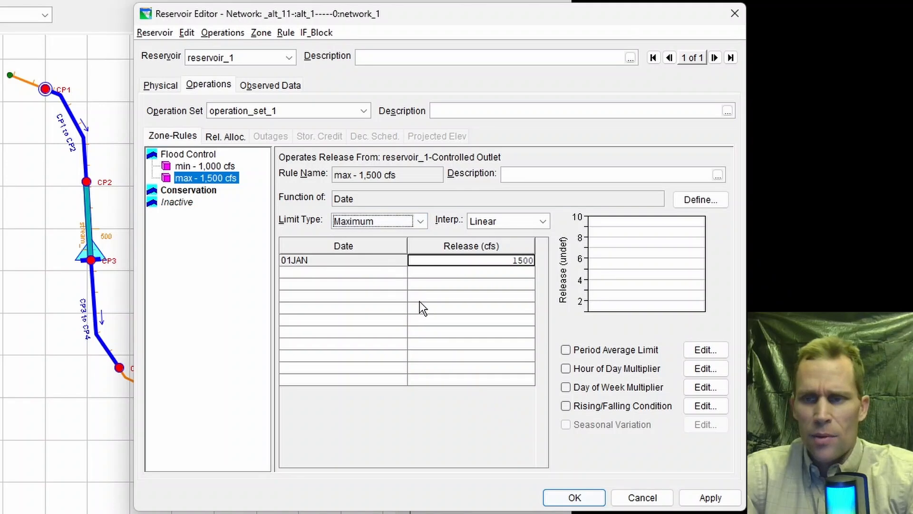
pyautogui.click(704, 496)
# Step: Accept the reservoir and run edits, compute the basic_rules trial, and close the compute message window
pyautogui.click(571, 496)
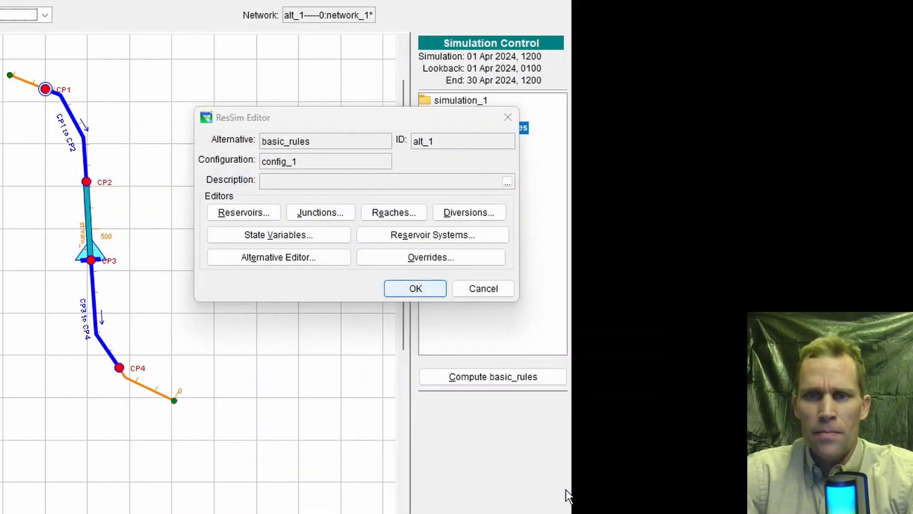
pyautogui.click(415, 288)
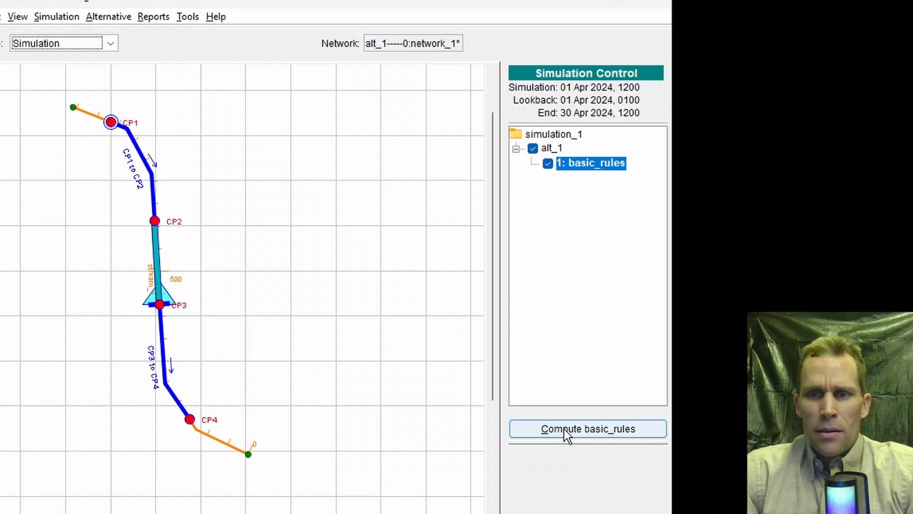
pyautogui.click(566, 431)
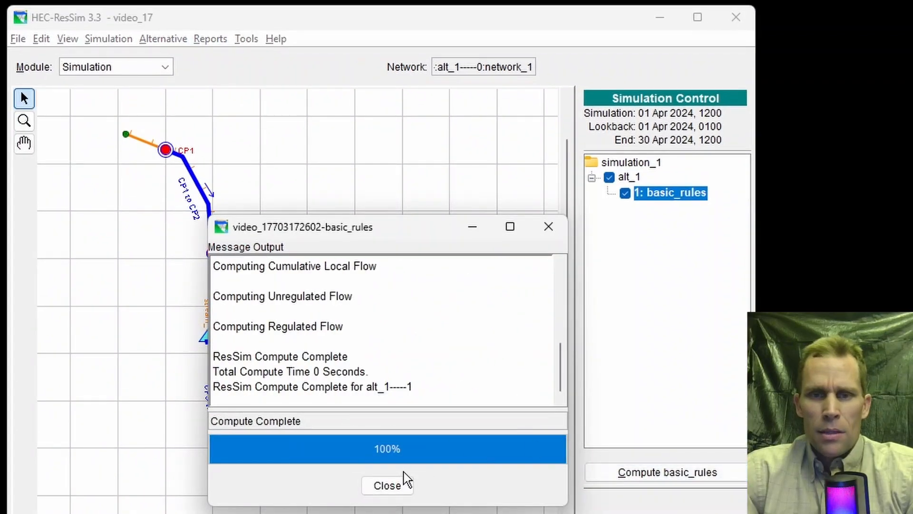
pyautogui.click(387, 485)
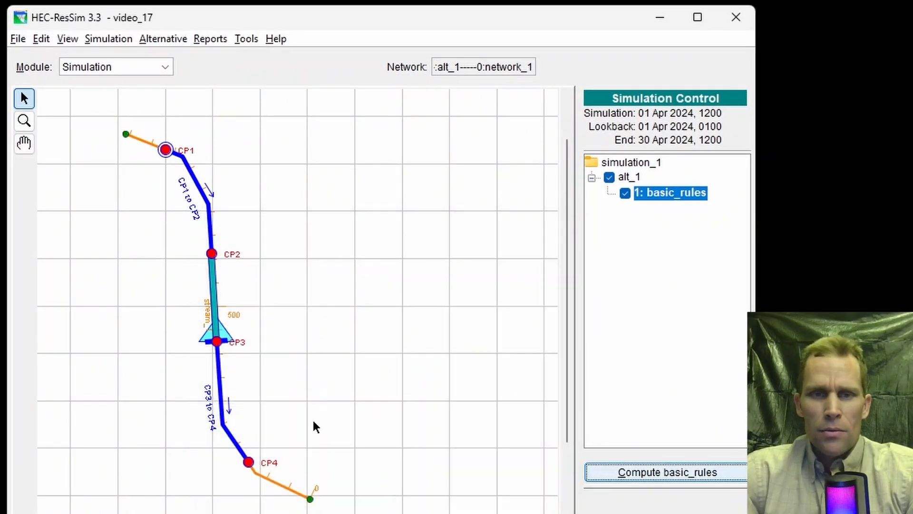
# Step: View the default plot of reservoir_1 with the alt_1 and basic_rules results together, and close it
pyautogui.rightClick(216, 339)
pyautogui.click(253, 380)
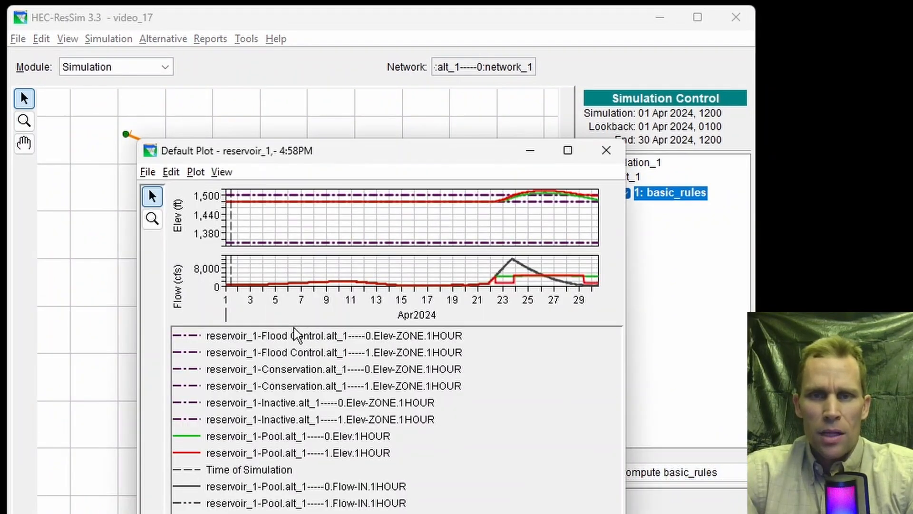
pyautogui.click(606, 151)
# Step: Exclude alt_1 from the displayed results and plot reservoir_1 for the basic_rules trial alone
pyautogui.click(627, 177)
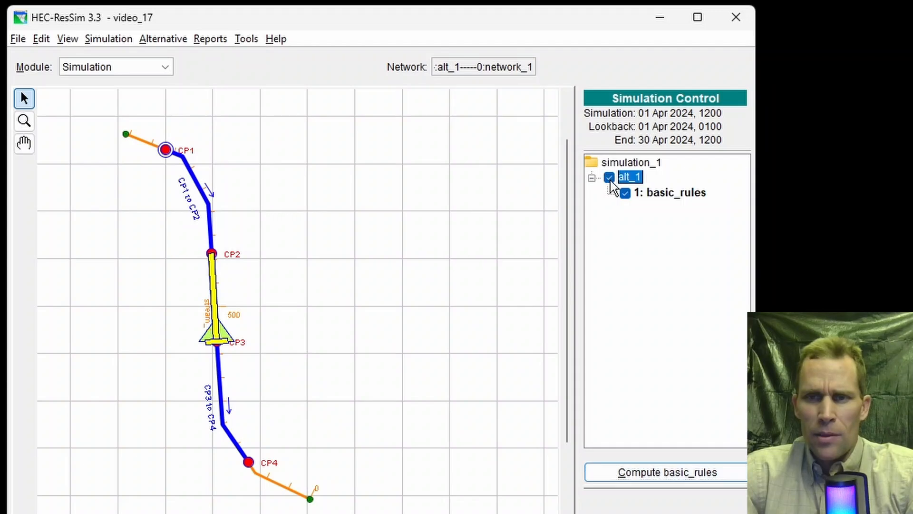
pyautogui.rightClick(218, 332)
pyautogui.click(262, 383)
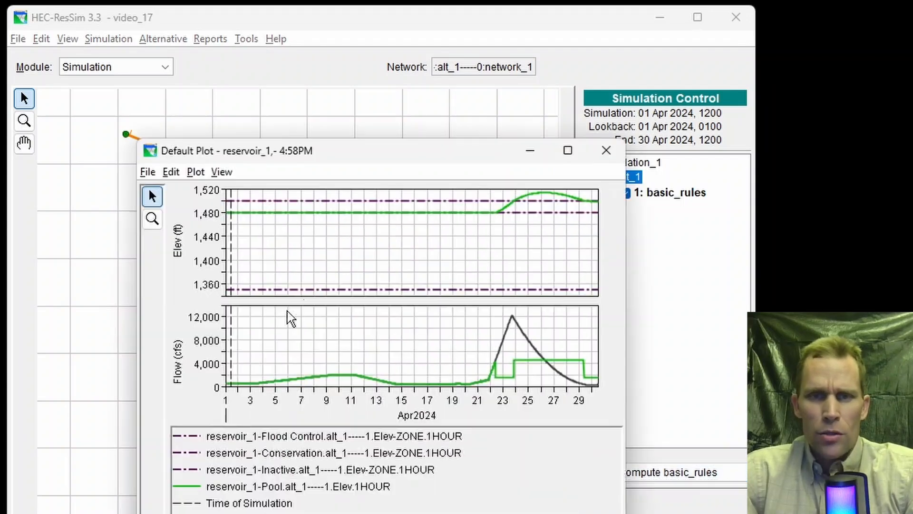
pyautogui.moveTo(441, 151); pyautogui.dragTo(442, 0)
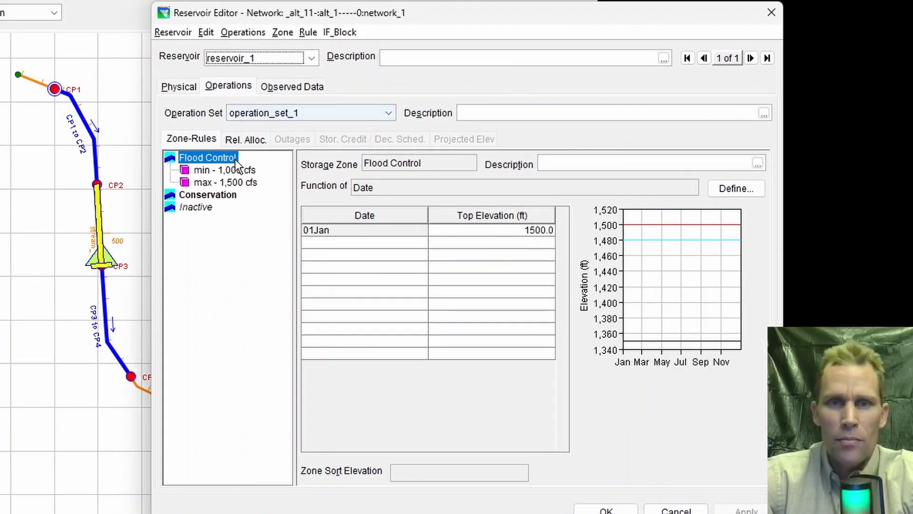
# Step: Add the min - 1,000 cfs and max - 1,500 cfs rules to all zones of operation_set_1, and apply
pyautogui.click(200, 171)
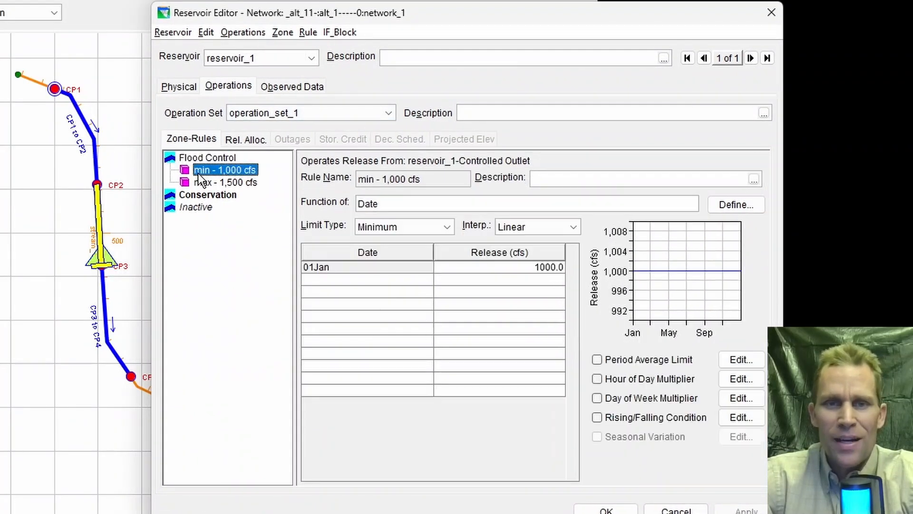
pyautogui.rightClick(204, 176)
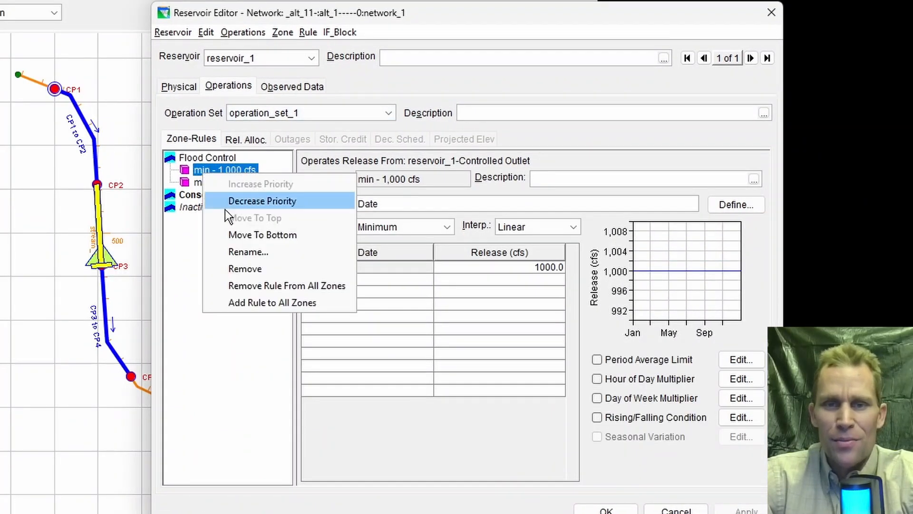
pyautogui.click(270, 302)
pyautogui.click(211, 182)
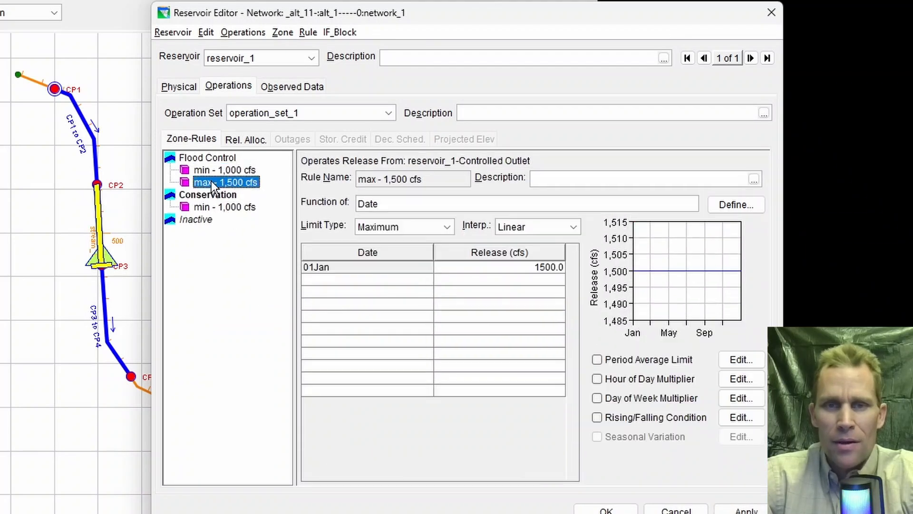
pyautogui.rightClick(210, 181)
pyautogui.click(261, 310)
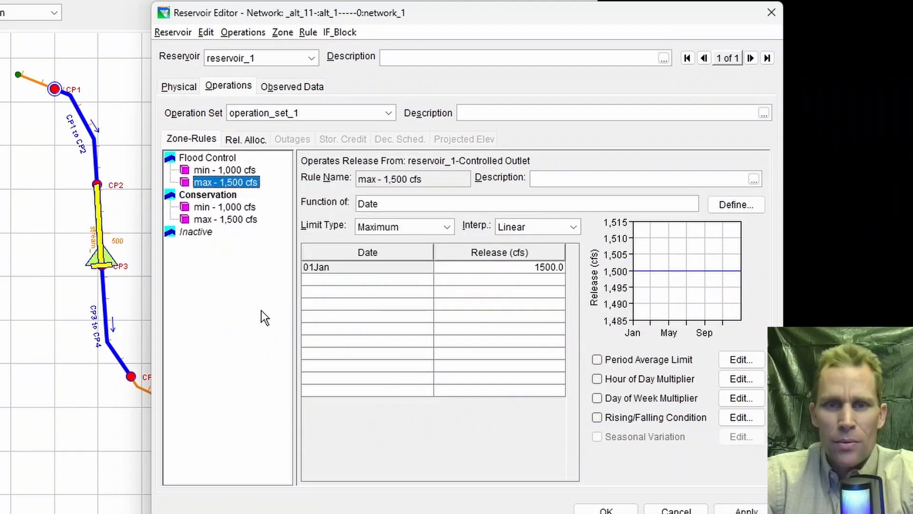
pyautogui.click(723, 497)
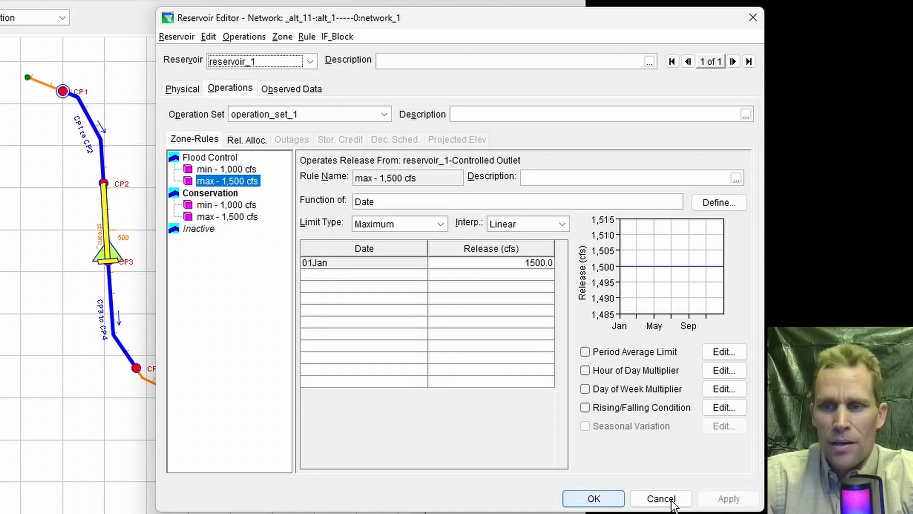
# Step: Accept the reservoir and run edits, recompute the basic_rules trial with the rules in all zones, and close the compute message window
pyautogui.click(593, 497)
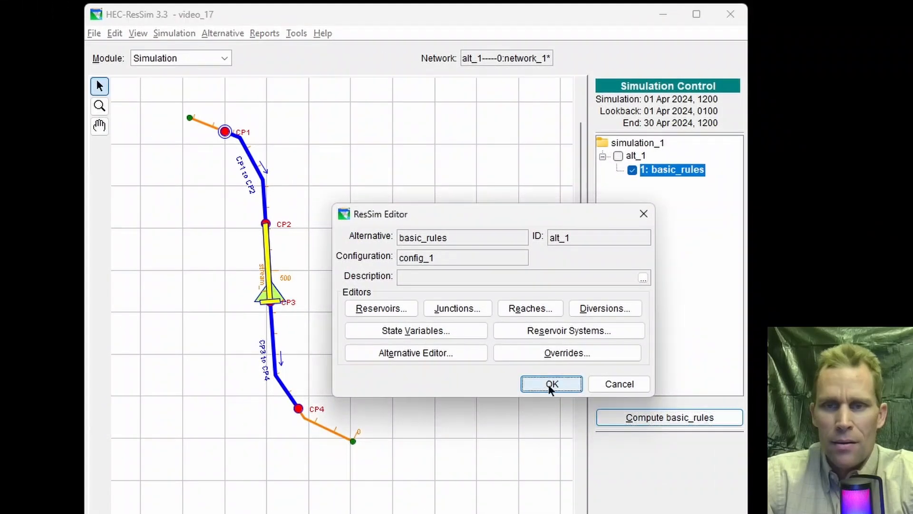
pyautogui.click(547, 384)
pyautogui.click(627, 417)
pyautogui.click(566, 202)
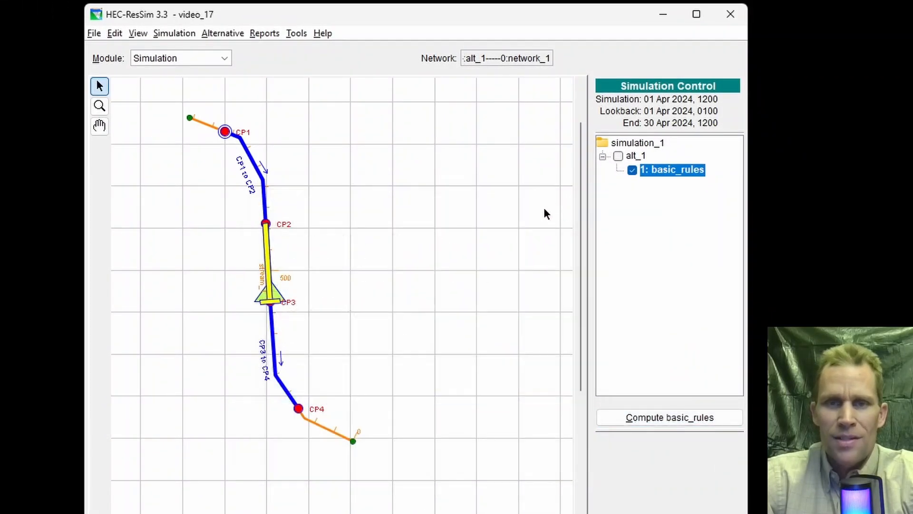
# Step: Plot reservoir_1 for the recomputed basic_rules trial, maximize the plot, and enlarge the low-flow range over the first half of April
pyautogui.rightClick(269, 291)
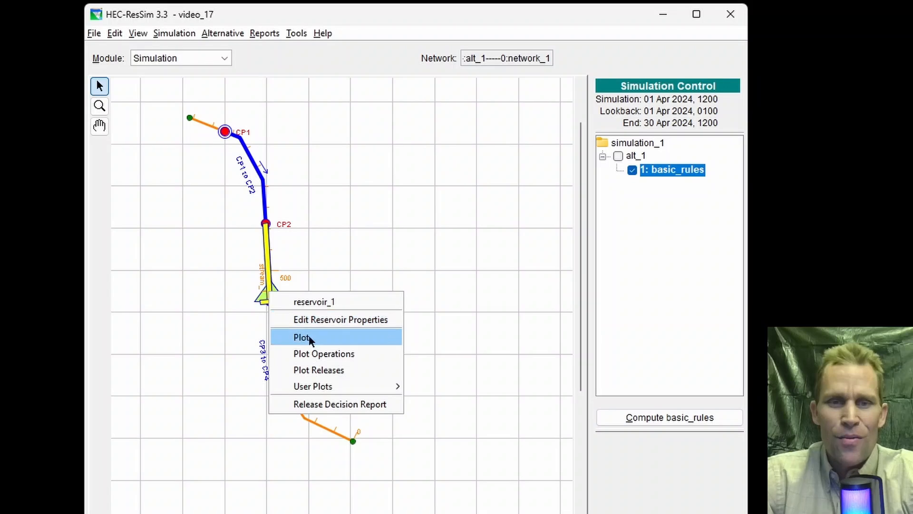
pyautogui.click(309, 335)
pyautogui.doubleClick(525, 133)
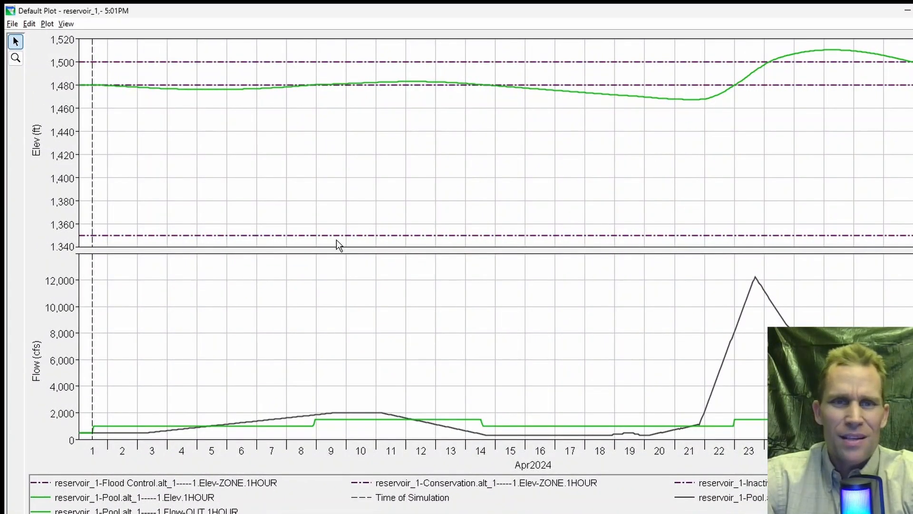
pyautogui.click(16, 58)
pyautogui.moveTo(81, 400); pyautogui.dragTo(562, 454)
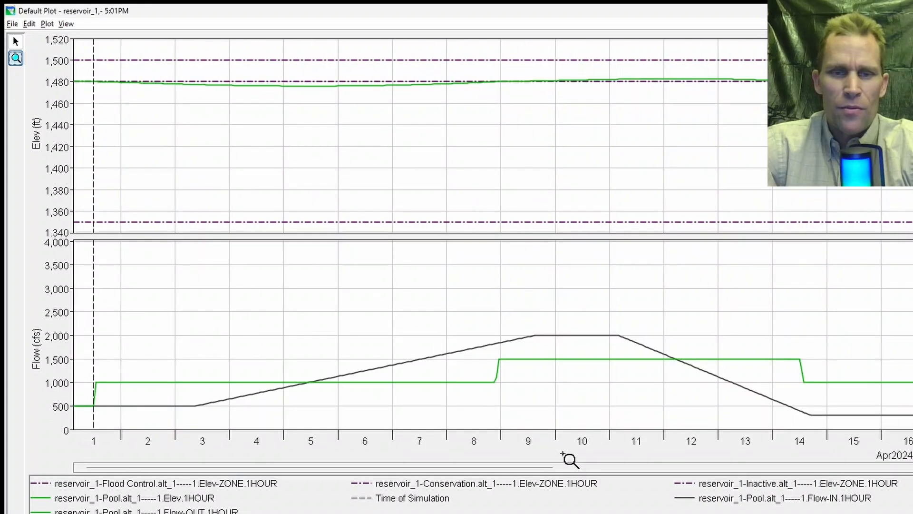
# Step: Examine the pool inflow and outflow curves by highlighting them, and enlarge the pool elevation curve around 1,480 ft for comparison
pyautogui.click(706, 501)
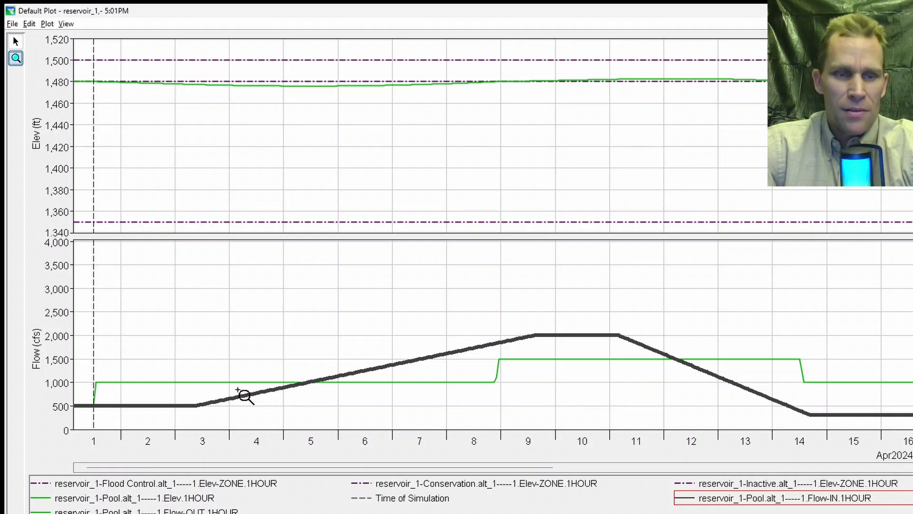
pyautogui.click(171, 508)
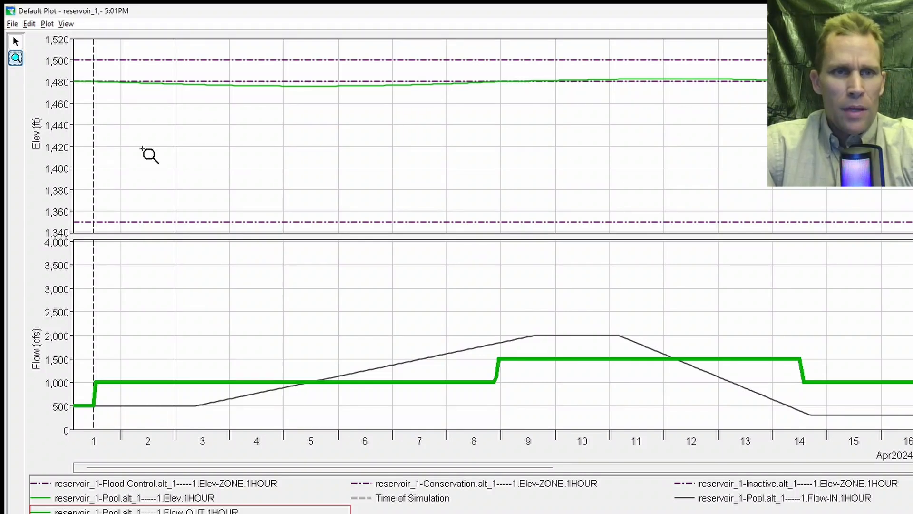
pyautogui.moveTo(81, 70); pyautogui.dragTo(769, 98)
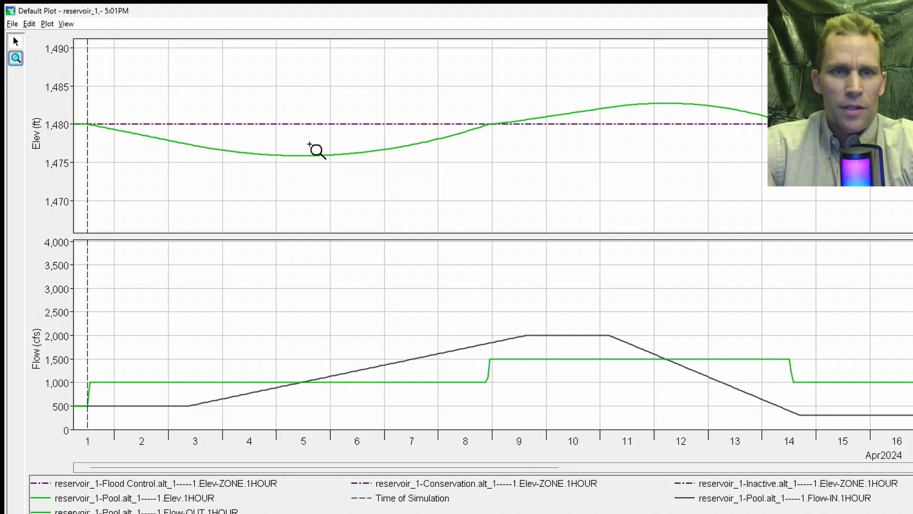
pyautogui.click(744, 497)
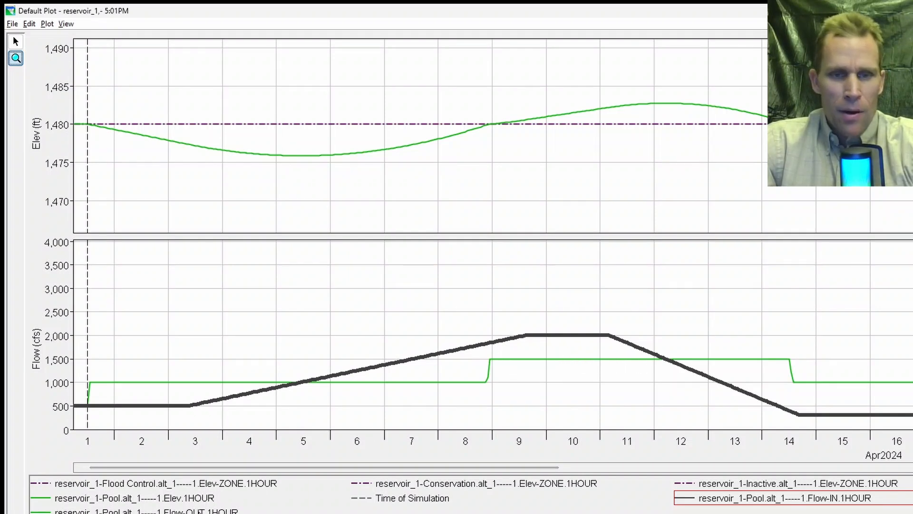
# Step: Examine reservoir_1's pool elevation, inflow and outflow curves across the April 2024 simulation period in the plot
pyautogui.click(438, 382)
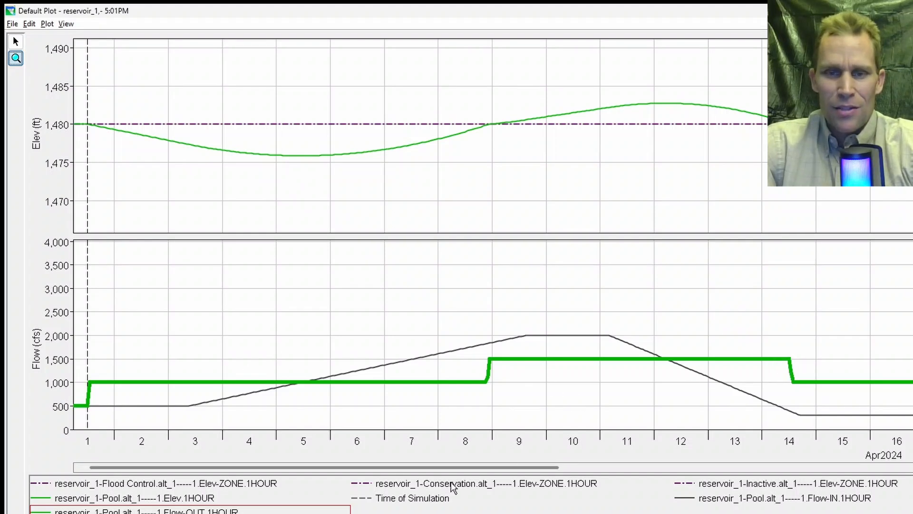
pyautogui.moveTo(449, 468); pyautogui.dragTo(718, 468)
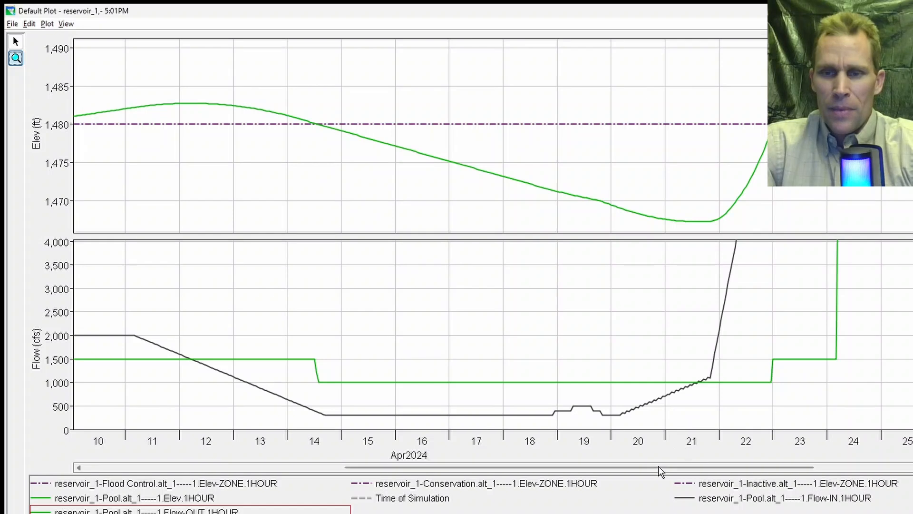
pyautogui.scroll(-2, 658, 466)
pyautogui.moveTo(640, 466); pyautogui.dragTo(298, 475)
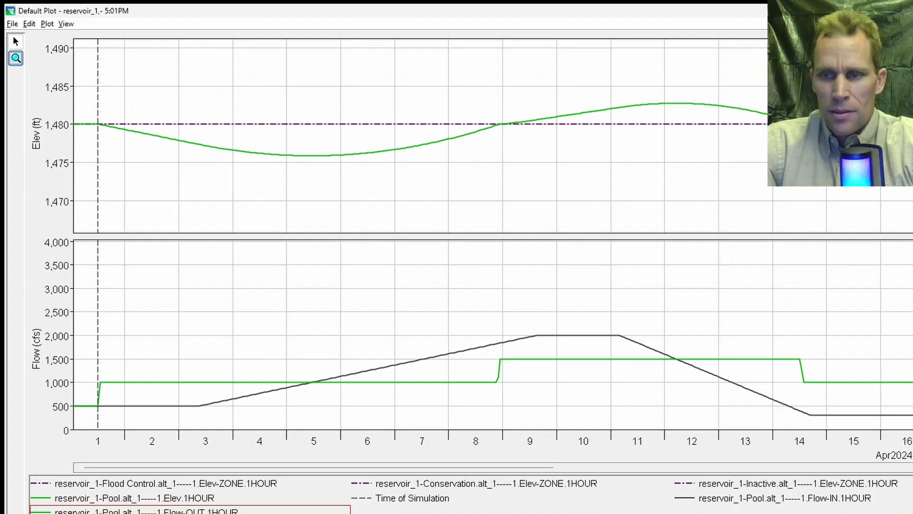
pyautogui.moveTo(490, 466)
pyautogui.mouseDown()
pyautogui.moveTo(544, 464)
pyautogui.moveTo(490, 466)
pyautogui.mouseUp()
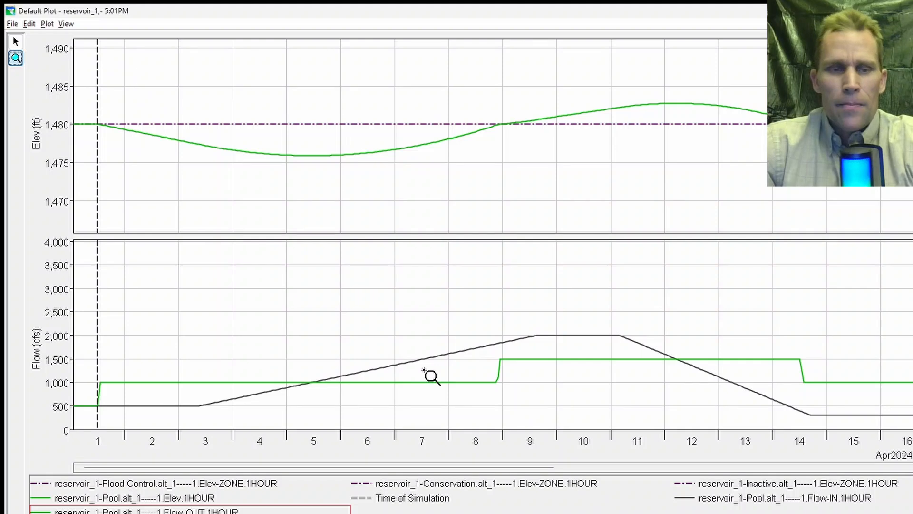
pyautogui.moveTo(212, 404)
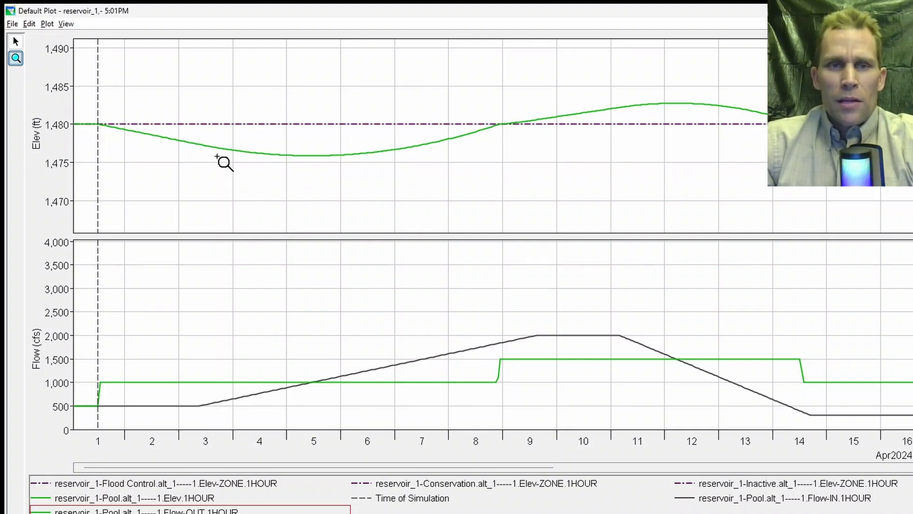
pyautogui.moveTo(229, 141)
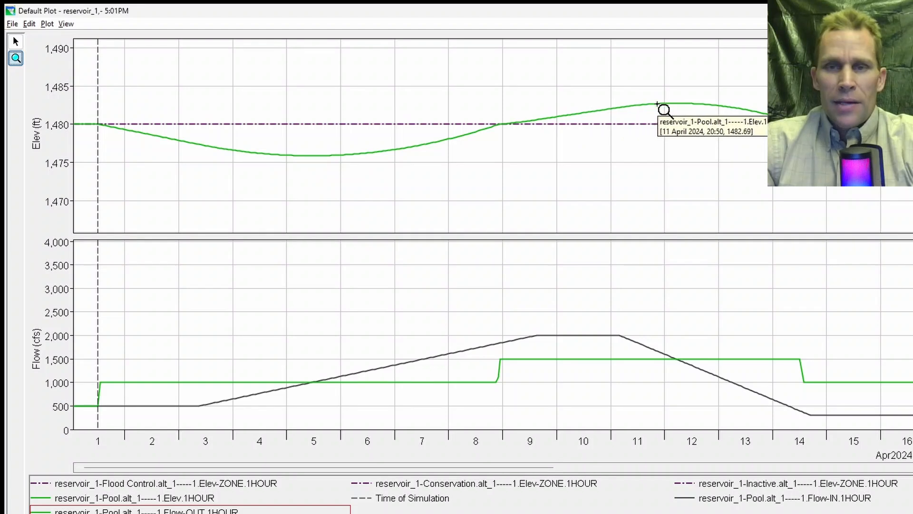
pyautogui.moveTo(645, 108)
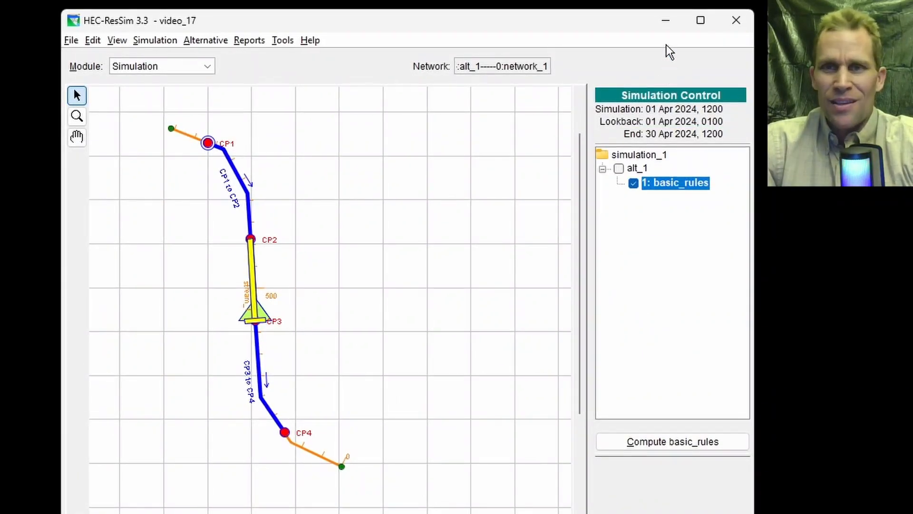
# Step: Create a new trial named "extra wednesday release" based on the basic_rules trial
pyautogui.rightClick(664, 186)
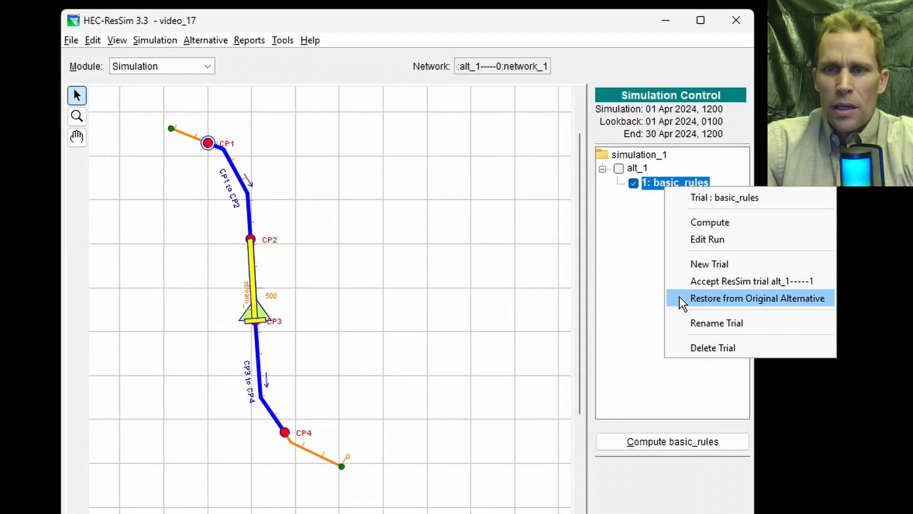
pyautogui.click(698, 266)
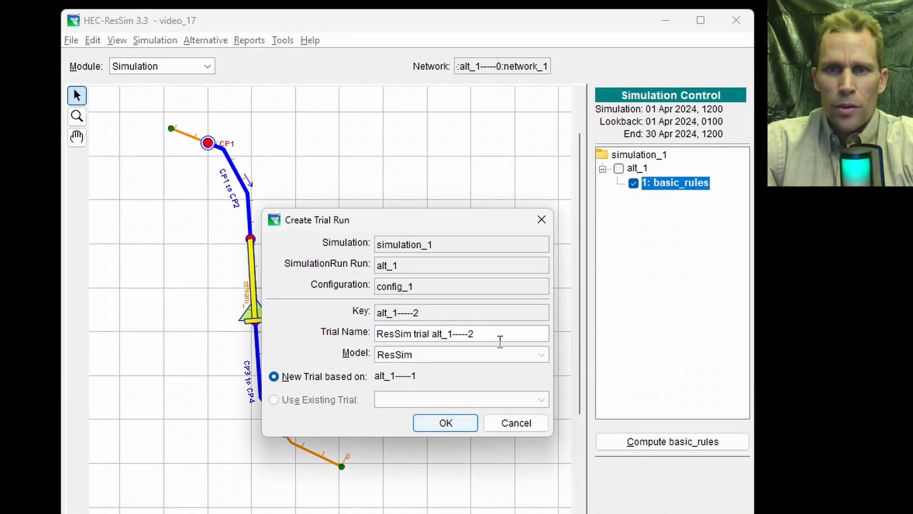
pyautogui.moveTo(499, 335); pyautogui.dragTo(372, 335)
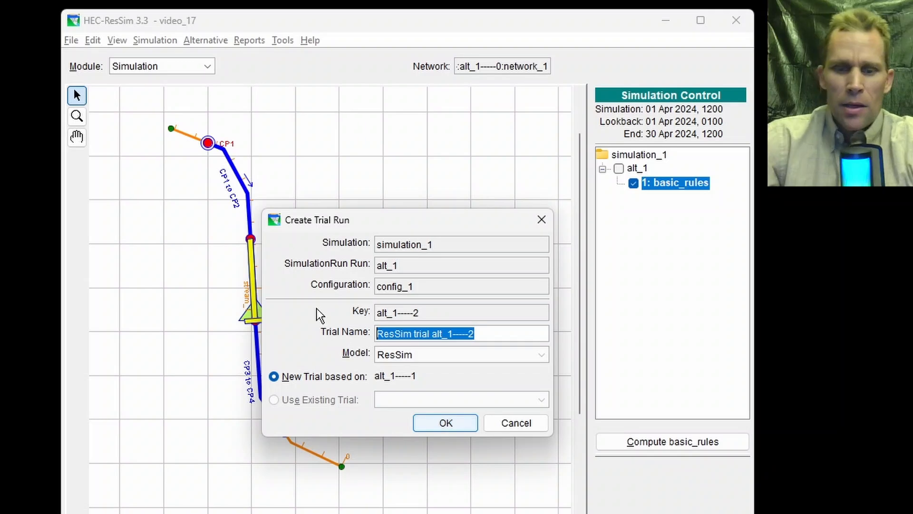
pyautogui.write('ra')
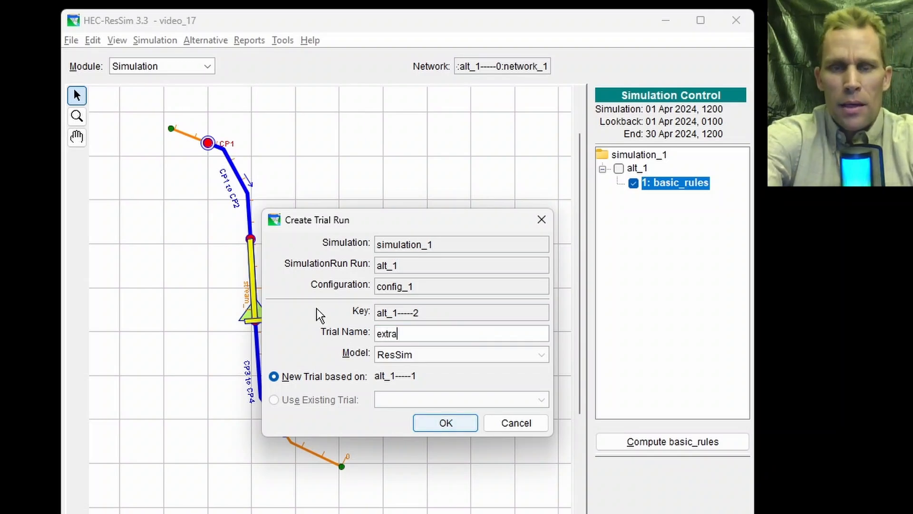
pyautogui.write(' wednesday release')
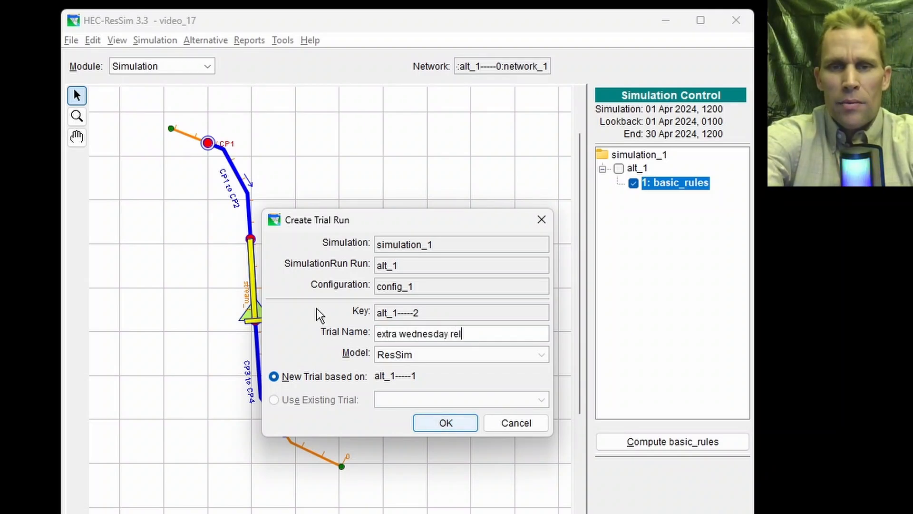
pyautogui.click(438, 423)
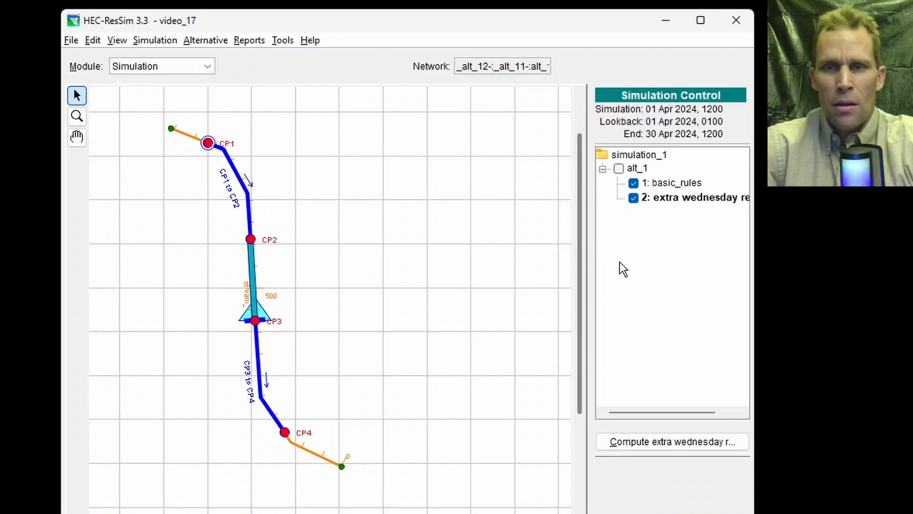
# Step: Edit the extra wednesday release trial's run and open the operation rules of reservoir_1
pyautogui.rightClick(669, 201)
pyautogui.click(707, 258)
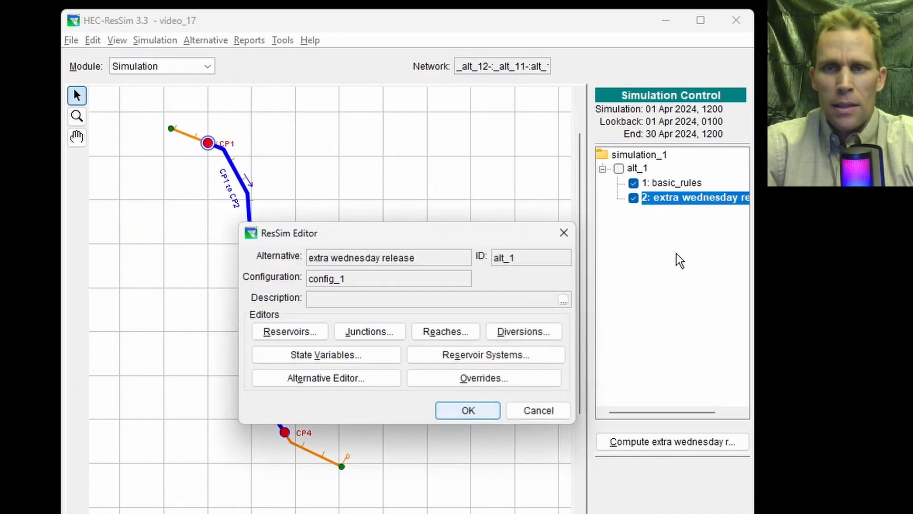
pyautogui.moveTo(436, 236); pyautogui.dragTo(582, 203)
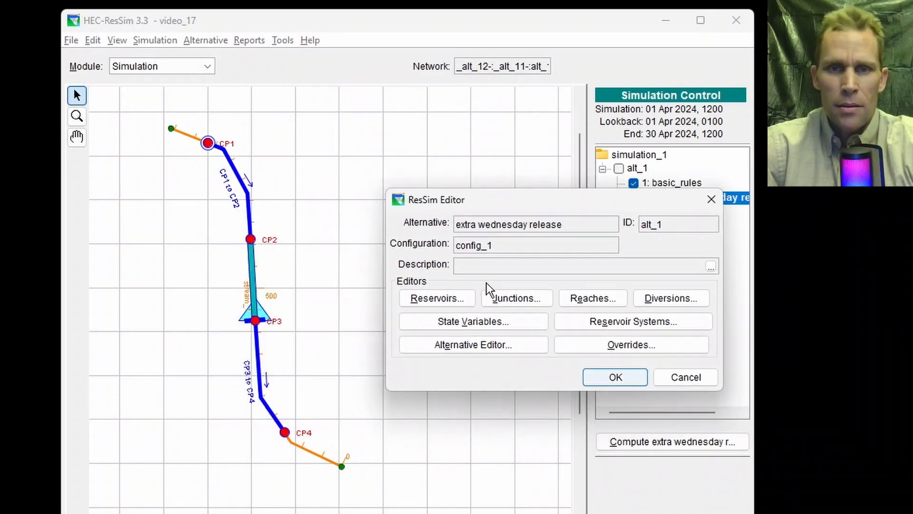
pyautogui.click(419, 301)
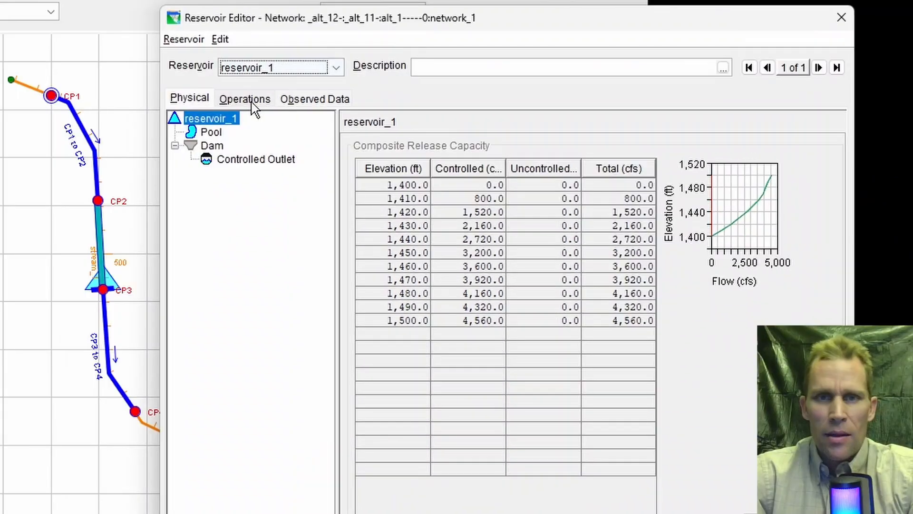
pyautogui.click(175, 161)
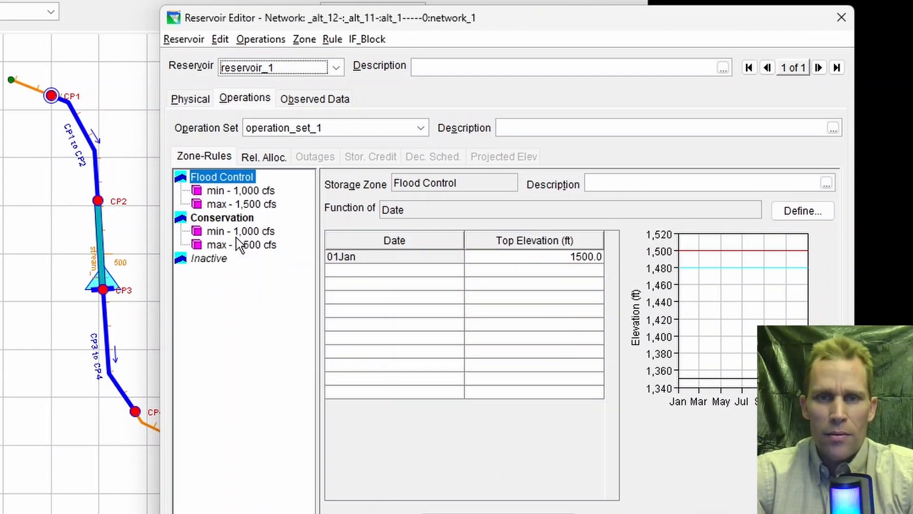
# Step: Add an IF block named "extra wednesday release" to the Flood Control zone
pyautogui.rightClick(232, 177)
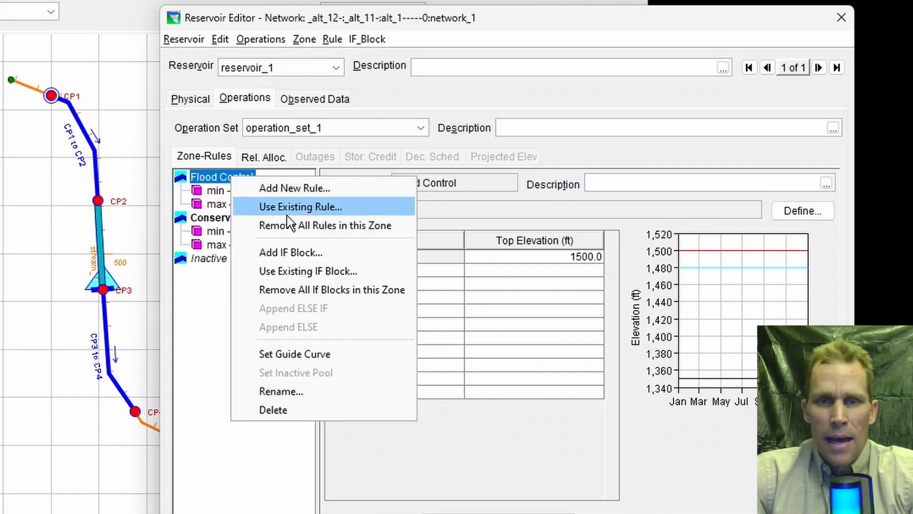
pyautogui.click(291, 252)
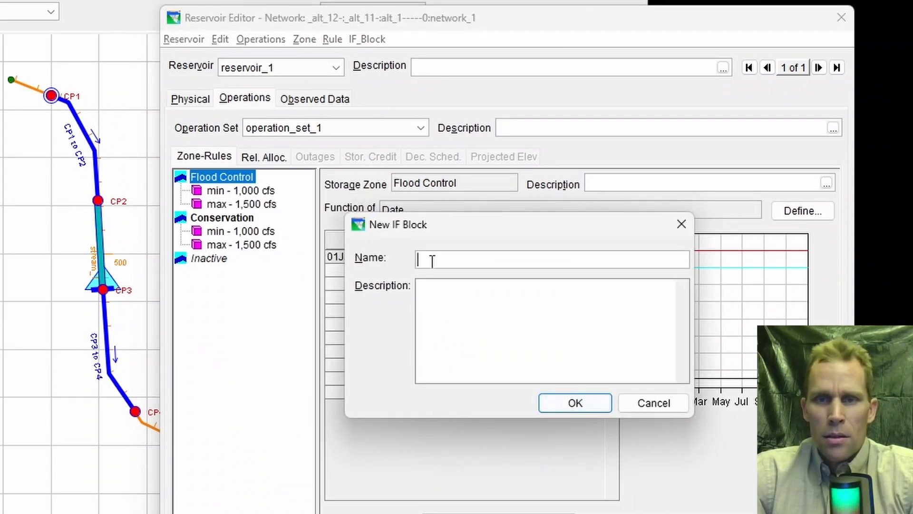
pyautogui.write('extra w')
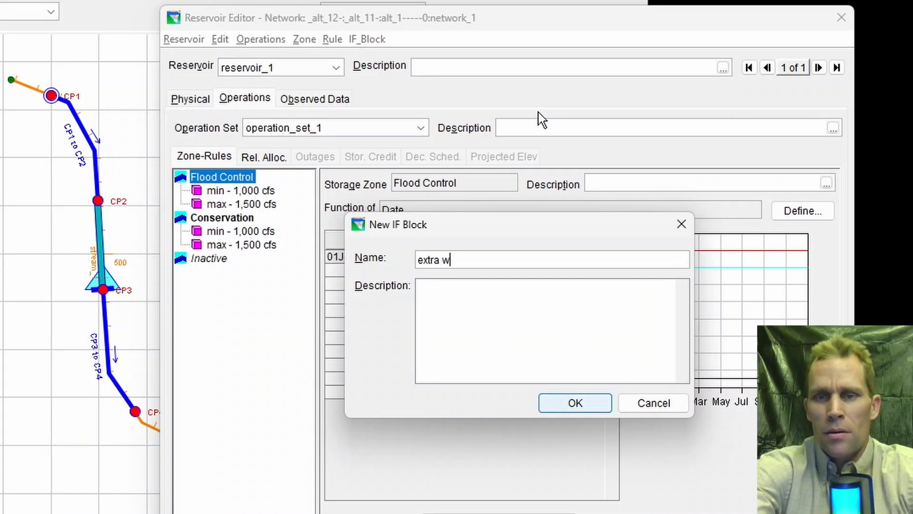
pyautogui.write('ednesday release')
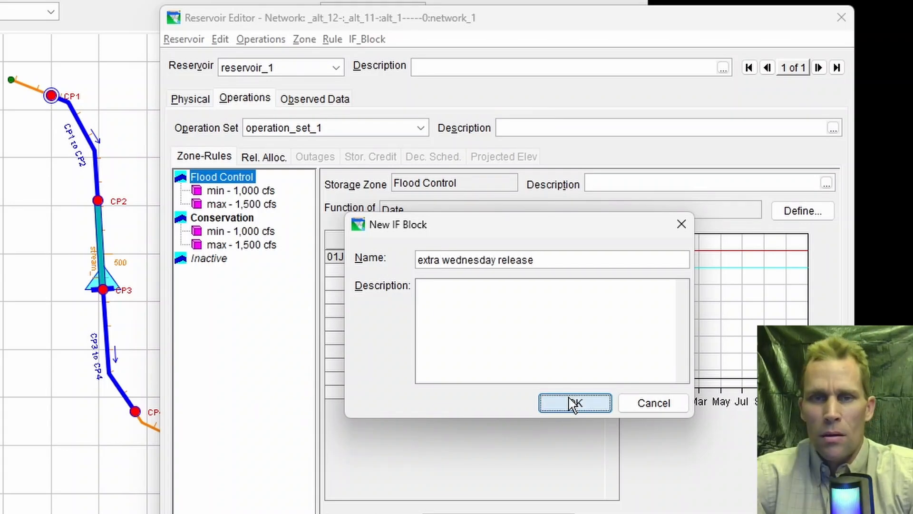
pyautogui.click(574, 403)
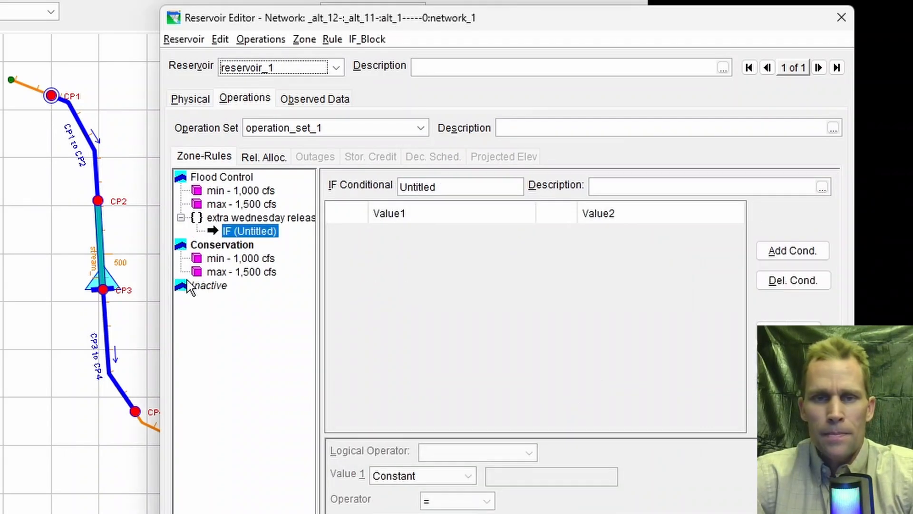
# Step: Name the new block's IF conditional "wednesday" and add a condition row to it
pyautogui.doubleClick(418, 183)
pyautogui.write('wednesday')
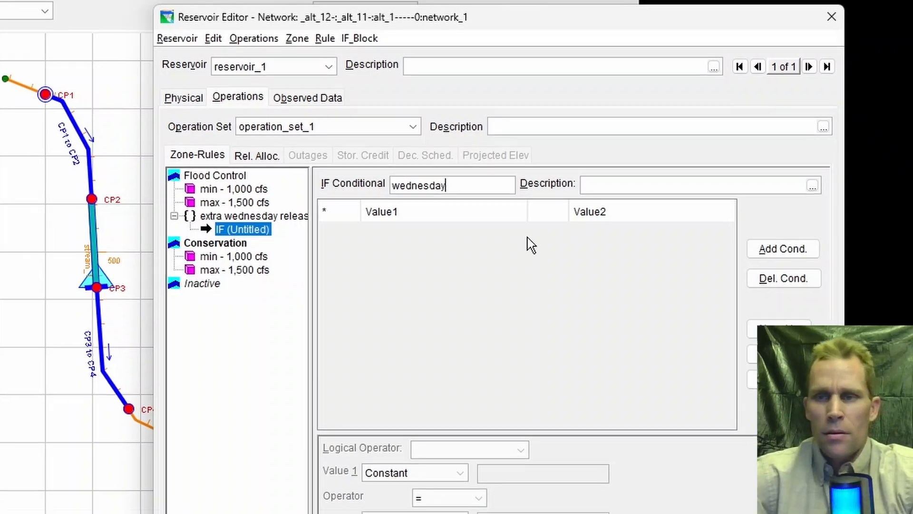
pyautogui.click(810, 251)
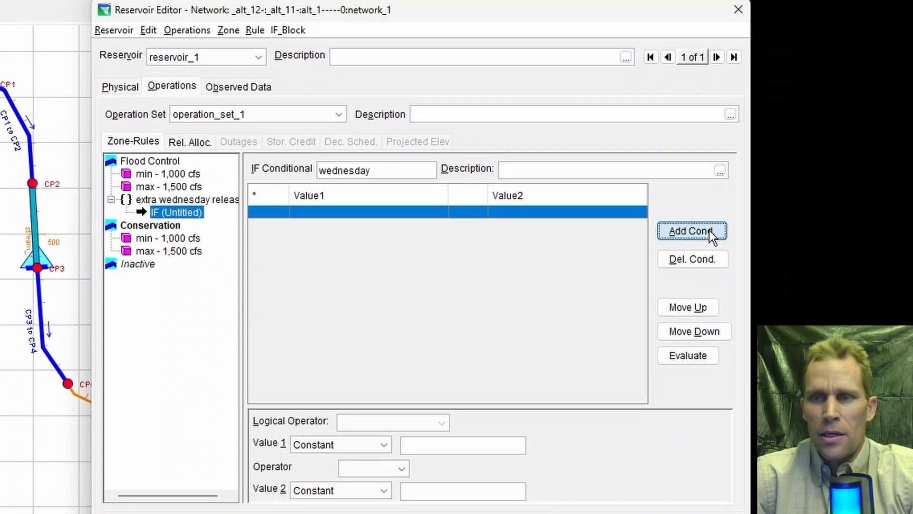
pyautogui.click(336, 213)
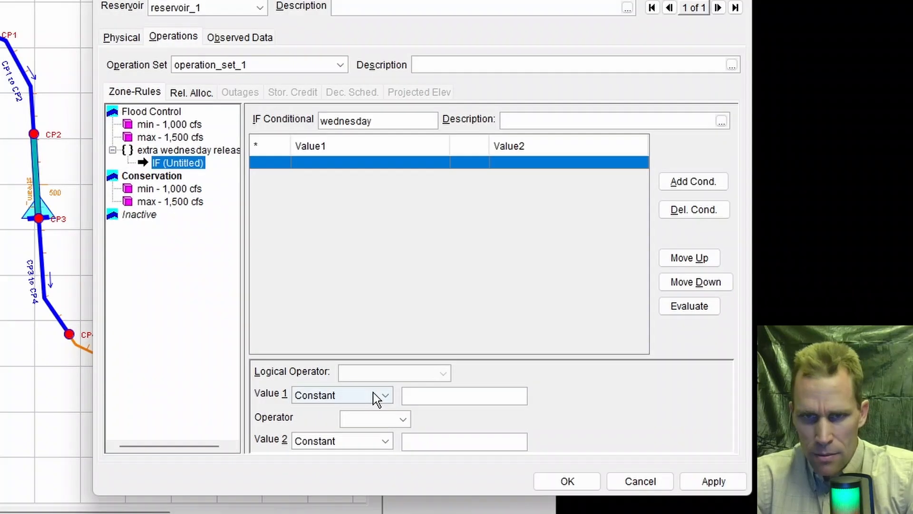
# Step: Define the condition as Current Time Step = Day of Week Wednesday and apply it
pyautogui.click(372, 444)
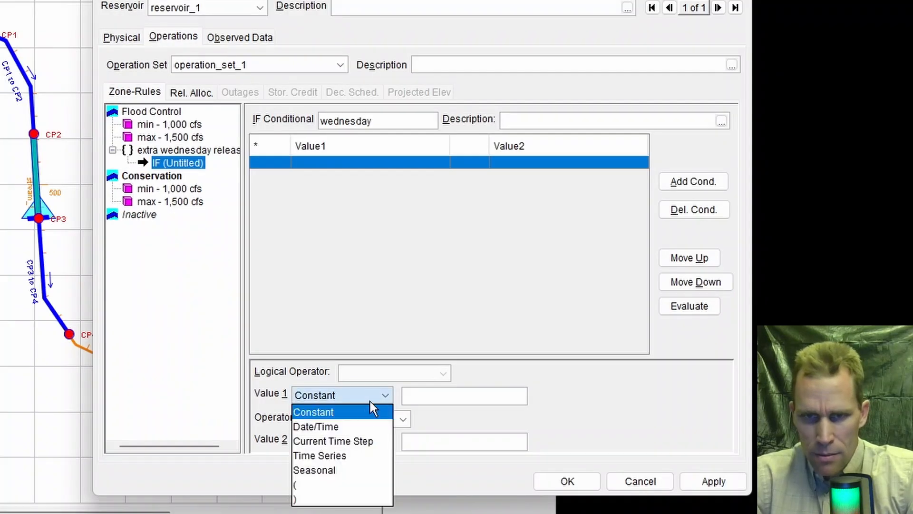
pyautogui.click(357, 440)
pyautogui.click(395, 420)
pyautogui.click(384, 437)
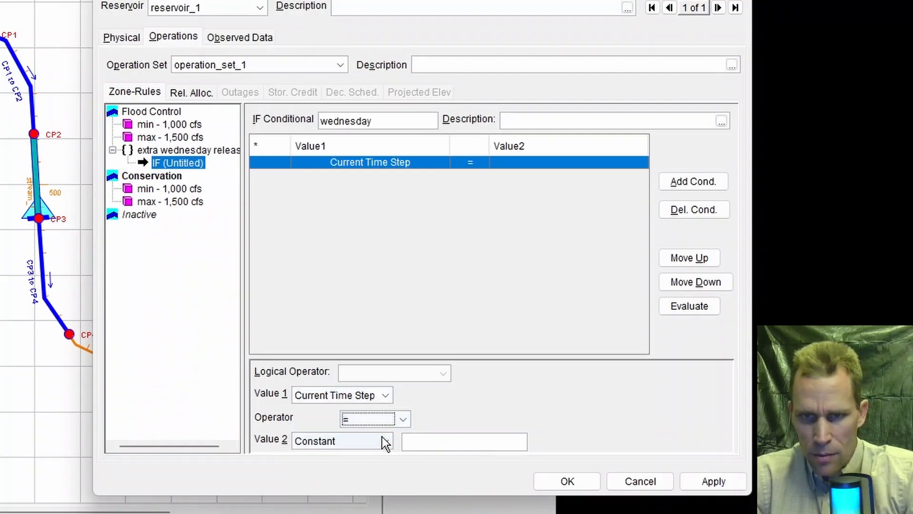
pyautogui.click(383, 441)
pyautogui.click(351, 495)
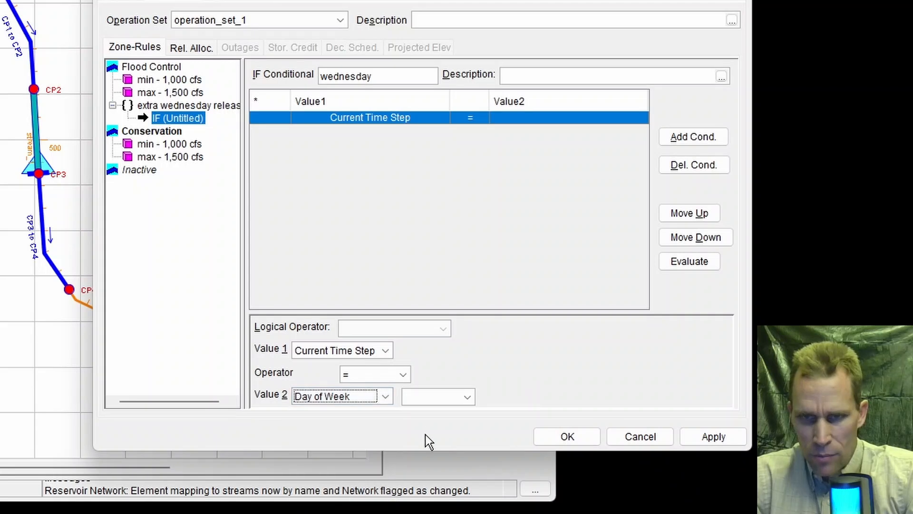
pyautogui.click(429, 401)
pyautogui.click(435, 456)
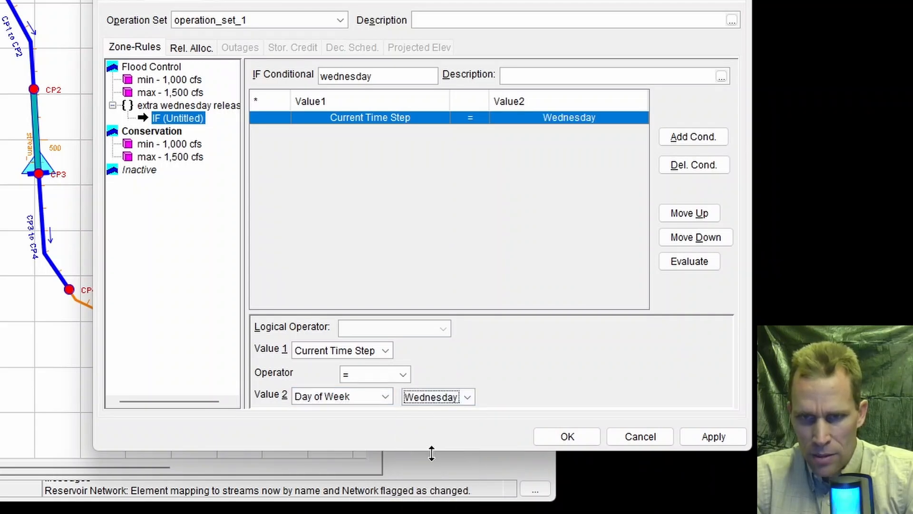
pyautogui.click(710, 435)
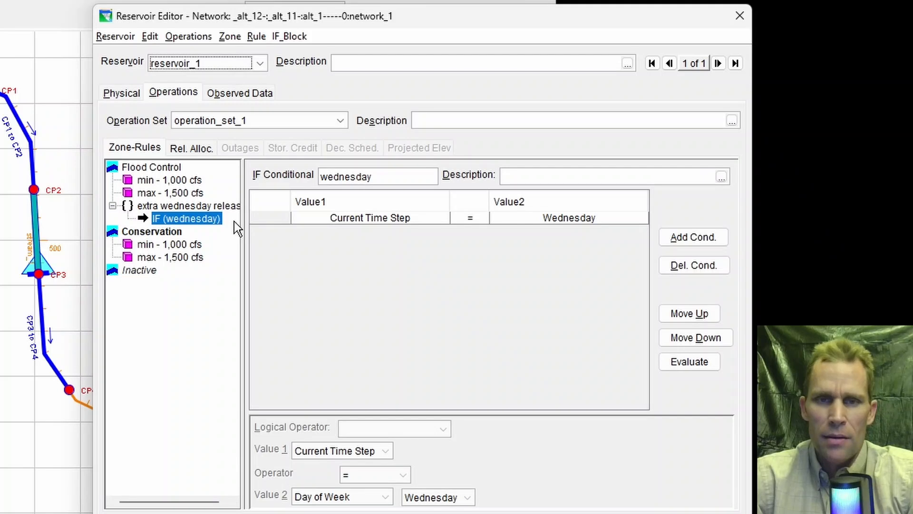
# Step: Append an ELSE conditional named "not wednesday" to the IF block, then reselect the wednesday conditional
pyautogui.rightClick(171, 219)
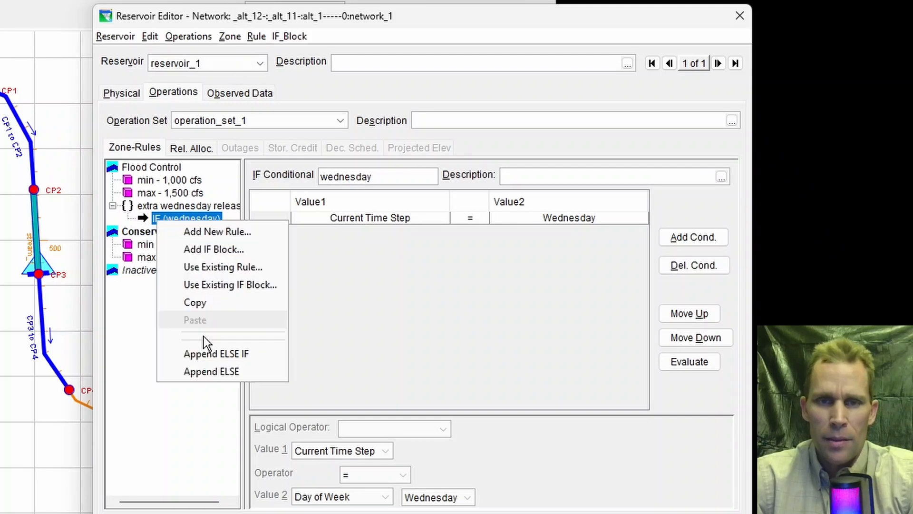
pyautogui.click(210, 372)
pyautogui.moveTo(393, 176); pyautogui.dragTo(258, 180)
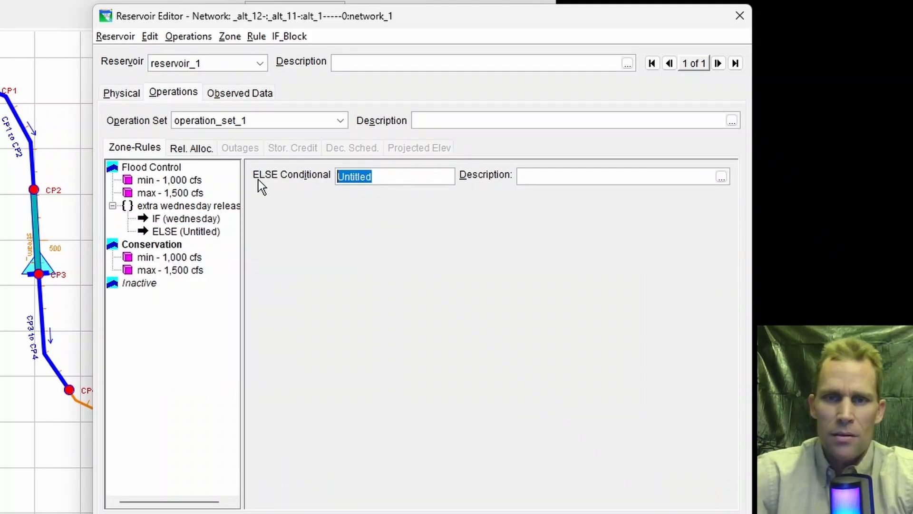
pyautogui.write('not wednesday')
pyautogui.press('Return')
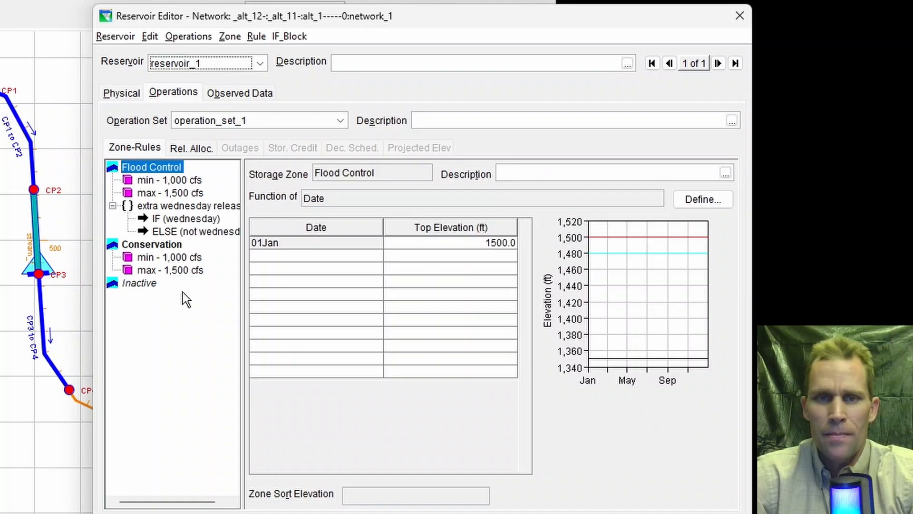
pyautogui.click(168, 220)
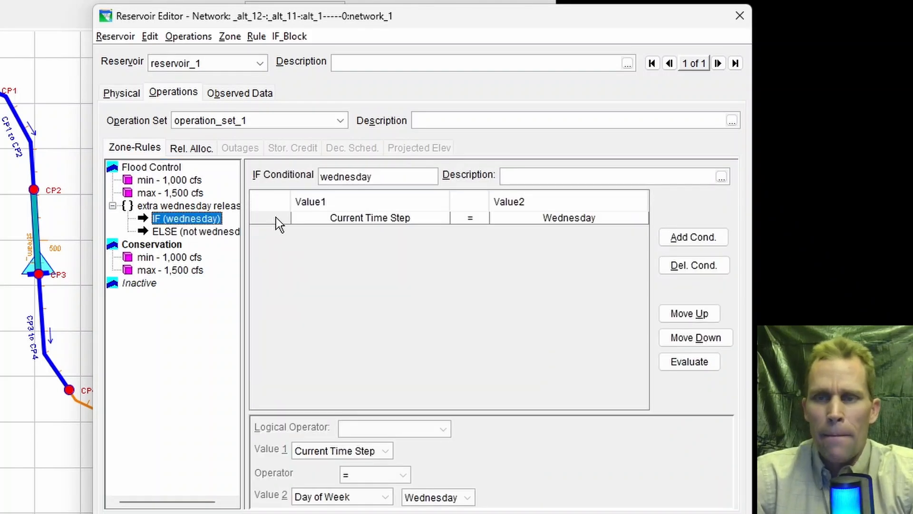
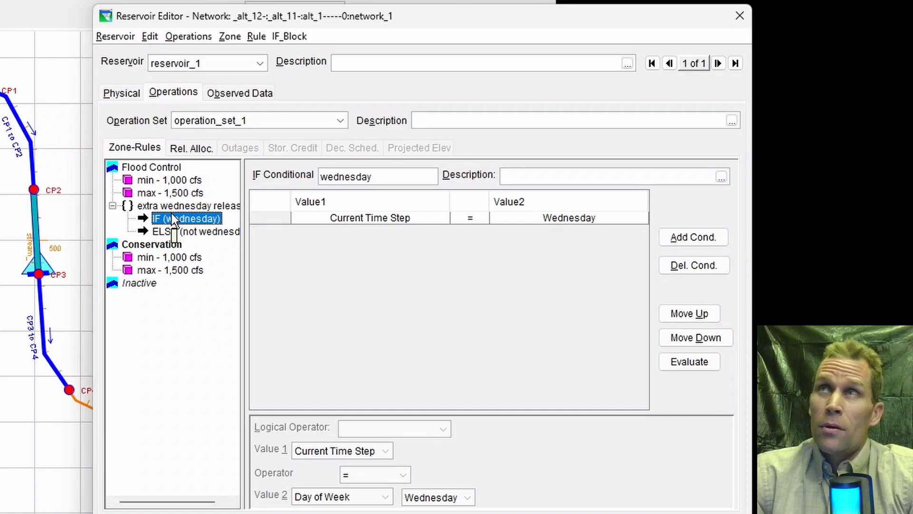
# Step: Add a nested IF block named "WSEL >= 1,478" under the wednesday conditional
pyautogui.rightClick(180, 218)
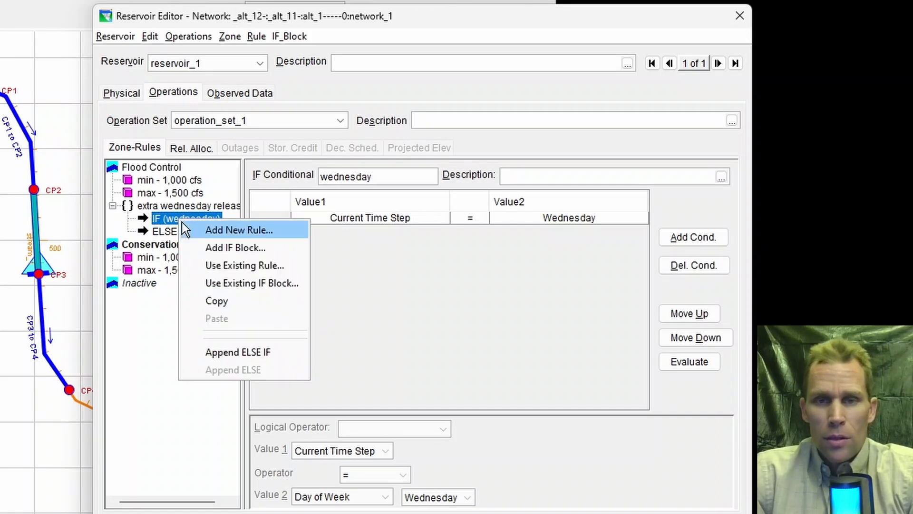
pyautogui.click(232, 248)
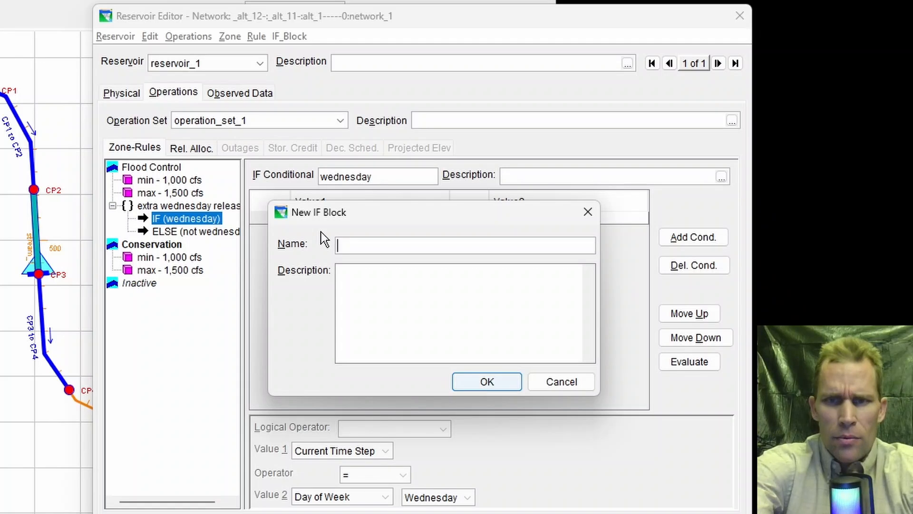
pyautogui.write('WSEL')
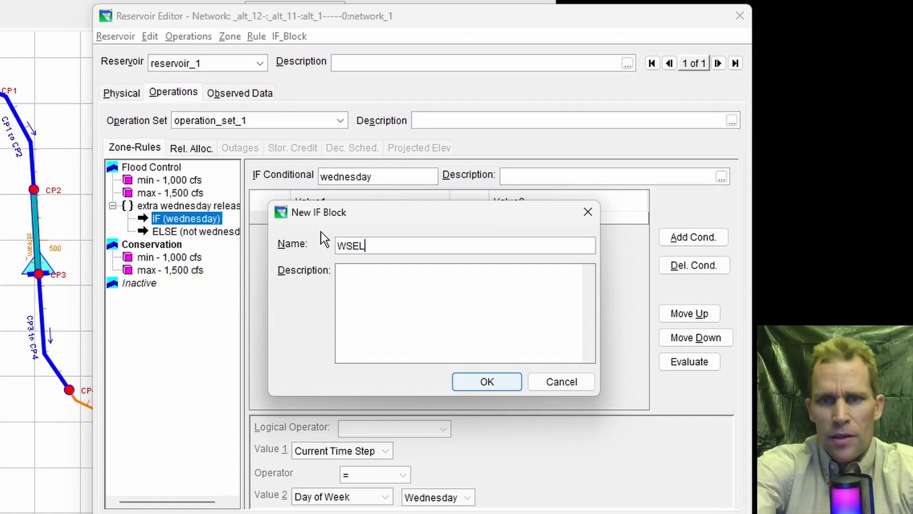
pyautogui.write(' >= 17')
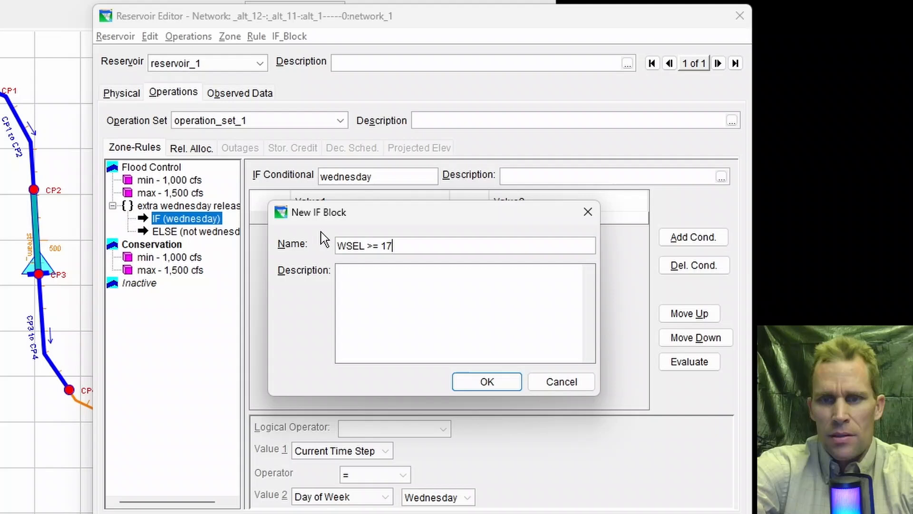
pyautogui.press('BackSpace')
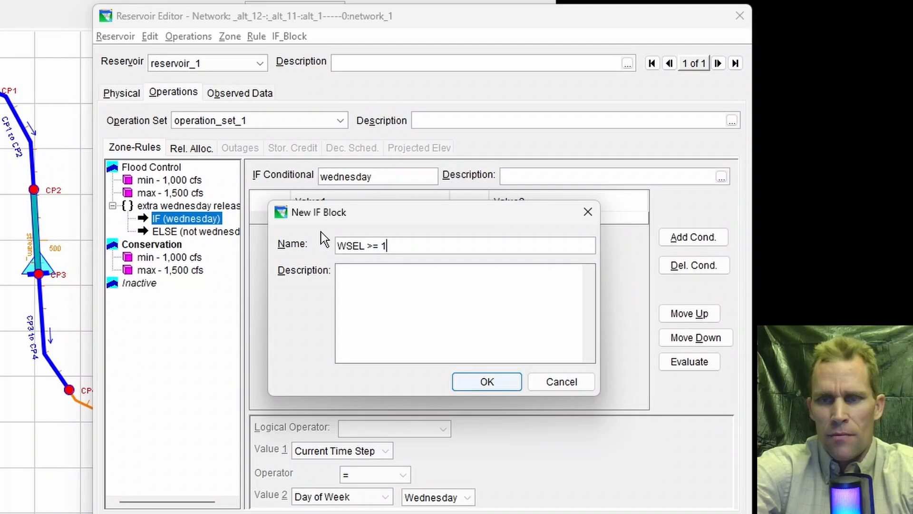
pyautogui.write('478')
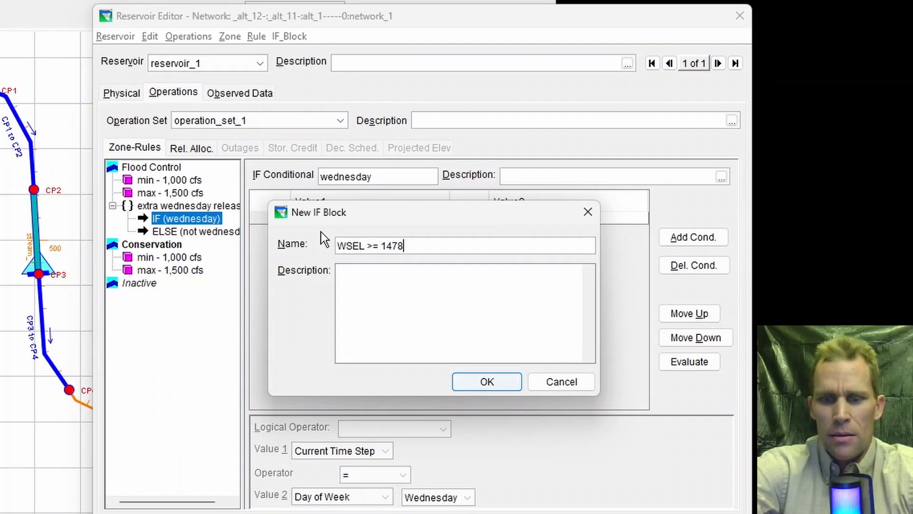
pyautogui.click(487, 381)
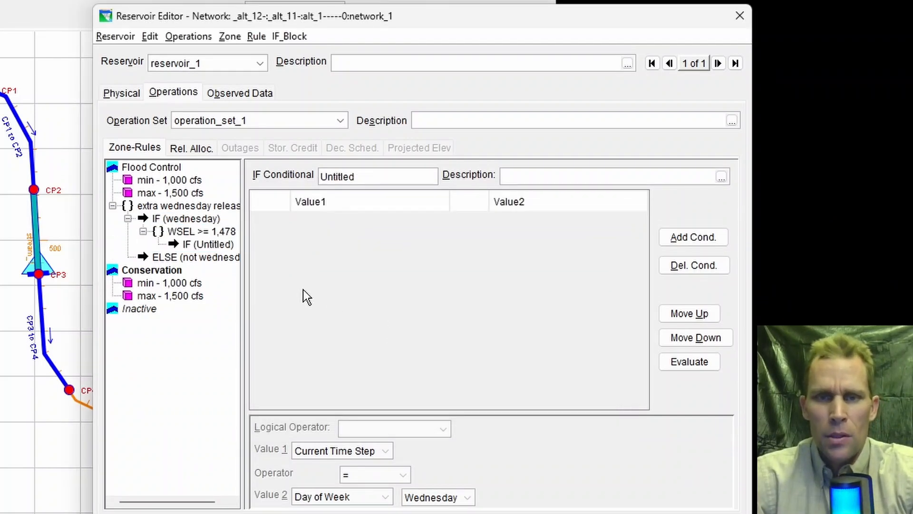
# Step: Add a condition row to the nested block's IF conditional and set its first value's type to Time Series
pyautogui.click(673, 240)
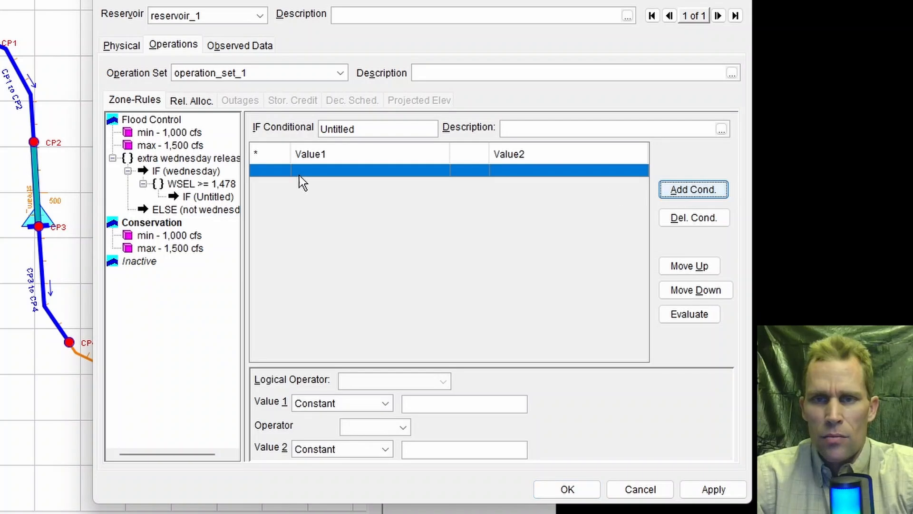
pyautogui.click(316, 170)
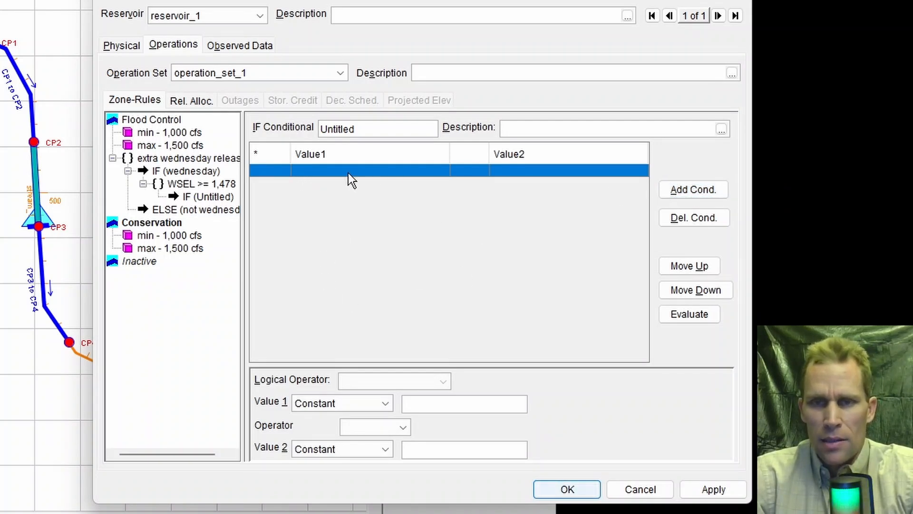
pyautogui.click(373, 399)
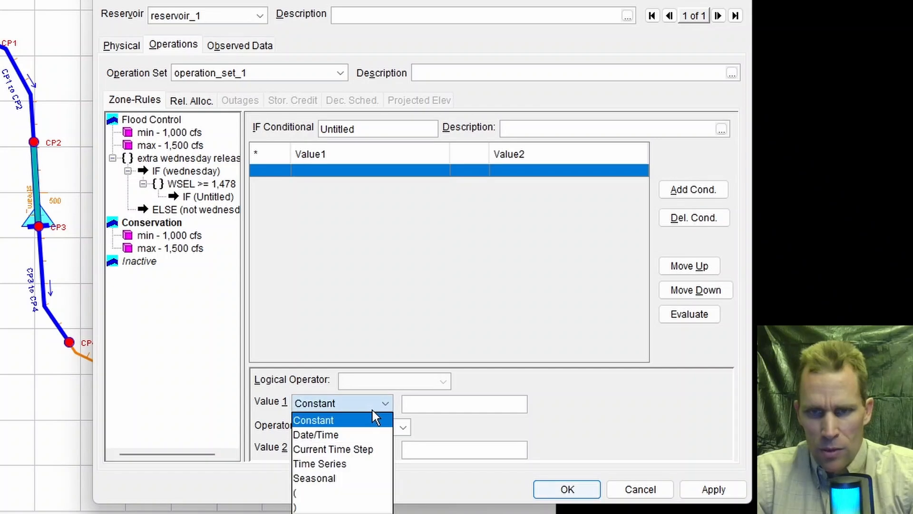
pyautogui.click(372, 410)
pyautogui.click(355, 399)
pyautogui.click(338, 463)
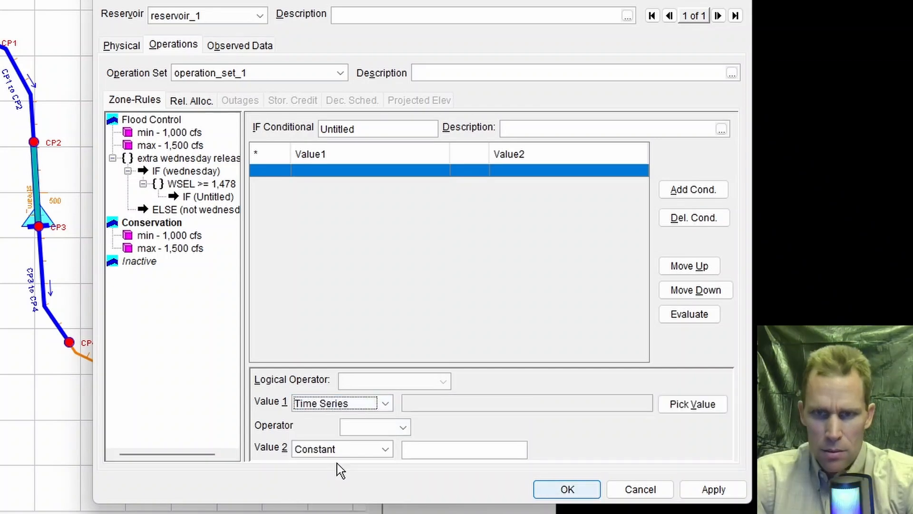
# Step: Choose the model variable reservoir_1-Pool Elevation as the condition's first value, keeping the Previous Value function
pyautogui.click(687, 404)
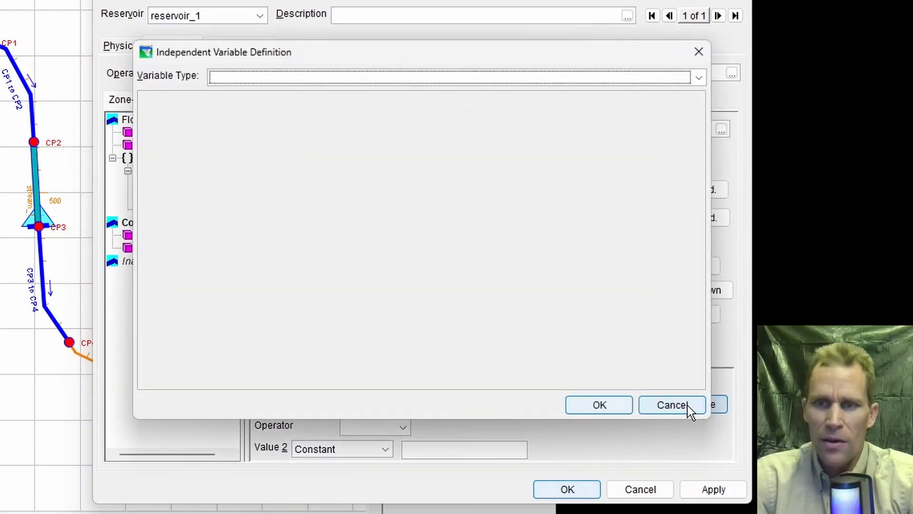
pyautogui.click(269, 76)
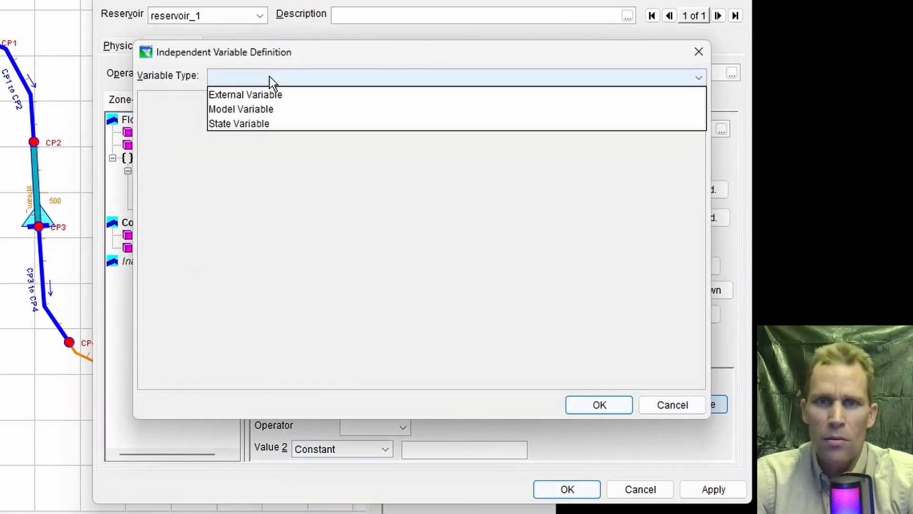
pyautogui.click(278, 110)
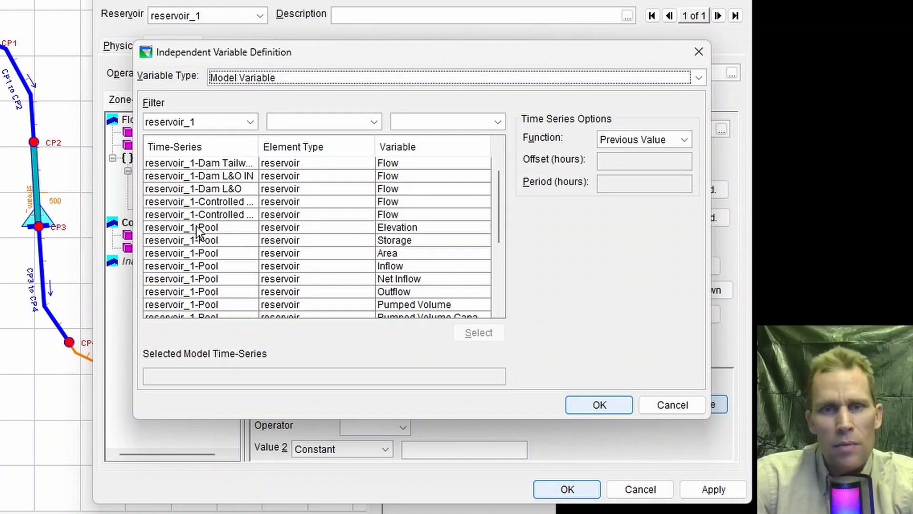
pyautogui.click(383, 229)
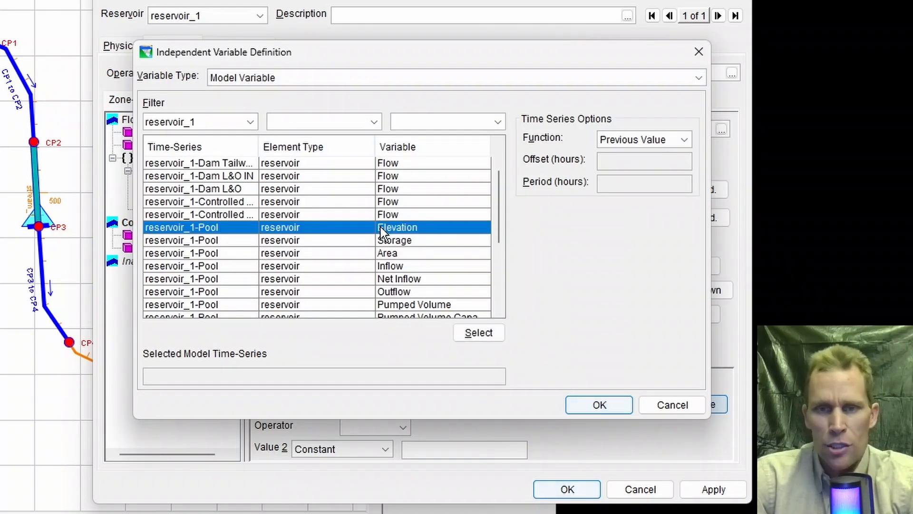
pyautogui.click(475, 334)
pyautogui.moveTo(250, 377); pyautogui.dragTo(159, 376)
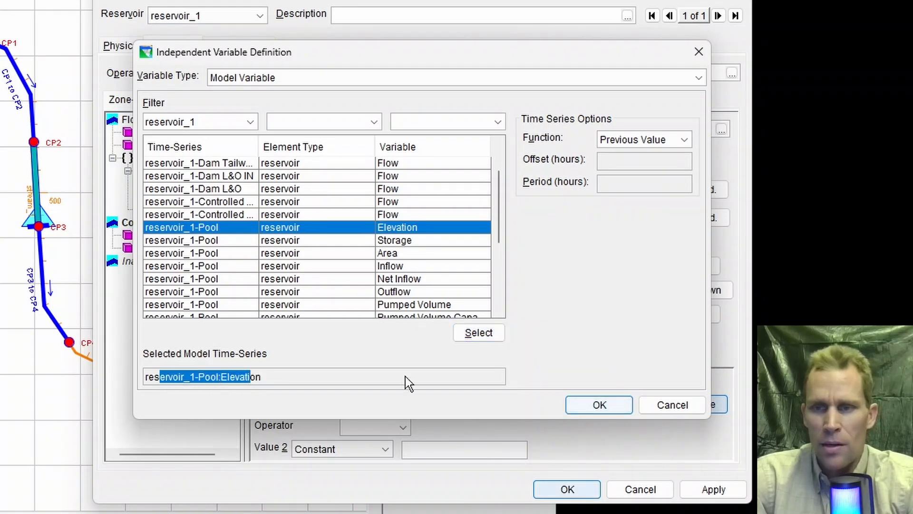
pyautogui.click(589, 407)
# Step: Complete the pool elevation condition with the >= operator and a constant of 1478, and apply it
pyautogui.click(396, 427)
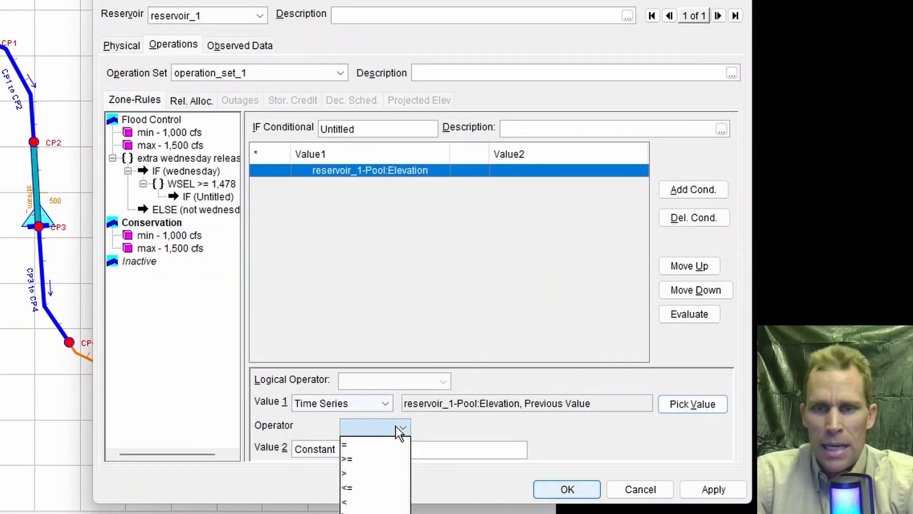
pyautogui.click(358, 461)
pyautogui.click(374, 451)
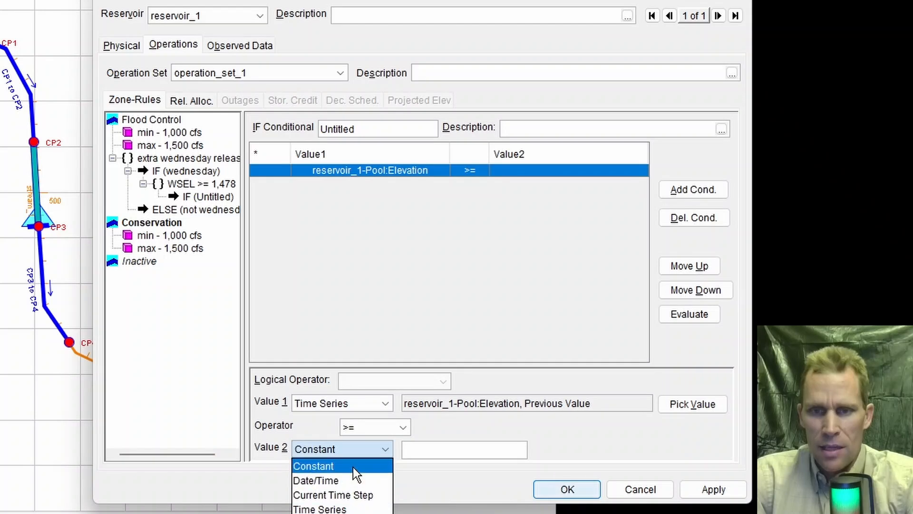
pyautogui.click(313, 466)
pyautogui.click(433, 448)
pyautogui.write('WSEL >= 1,478')
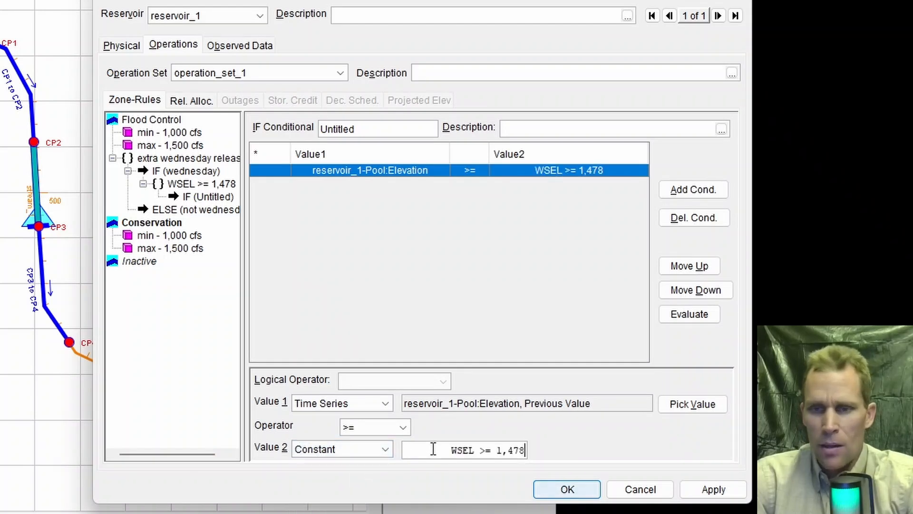
pyautogui.moveTo(447, 450); pyautogui.dragTo(560, 458)
pyautogui.write('1478')
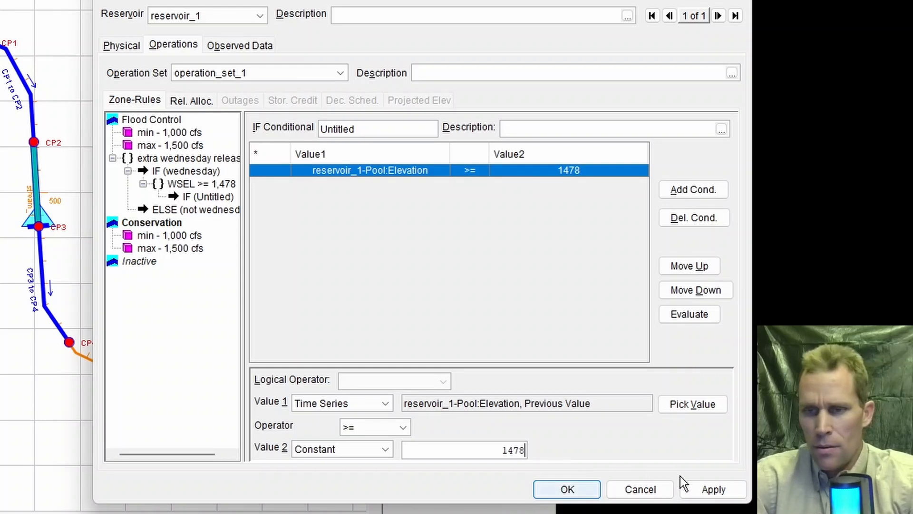
pyautogui.click(707, 483)
# Step: Rename the nested untitled IF conditional "WSEL >= 1,478", apply it, and widen the zone-rules tree to fit the full names
pyautogui.click(209, 196)
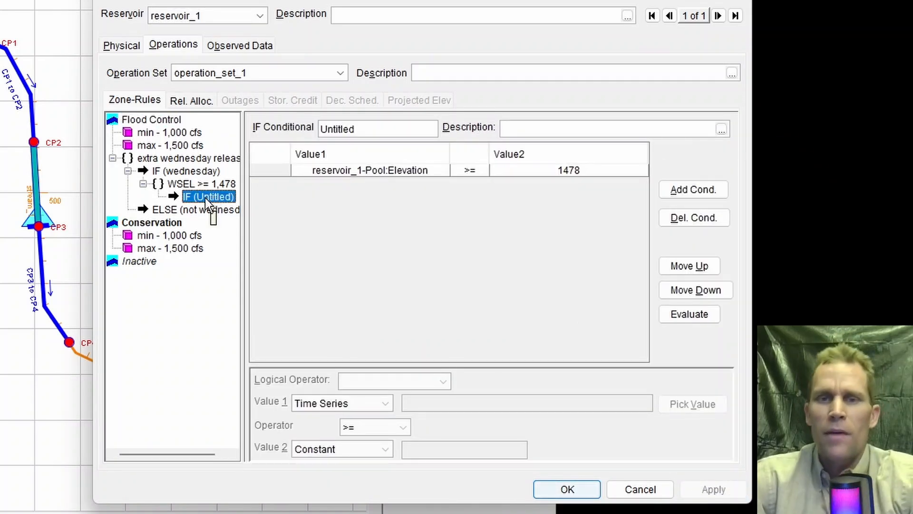
pyautogui.moveTo(362, 129); pyautogui.dragTo(304, 133)
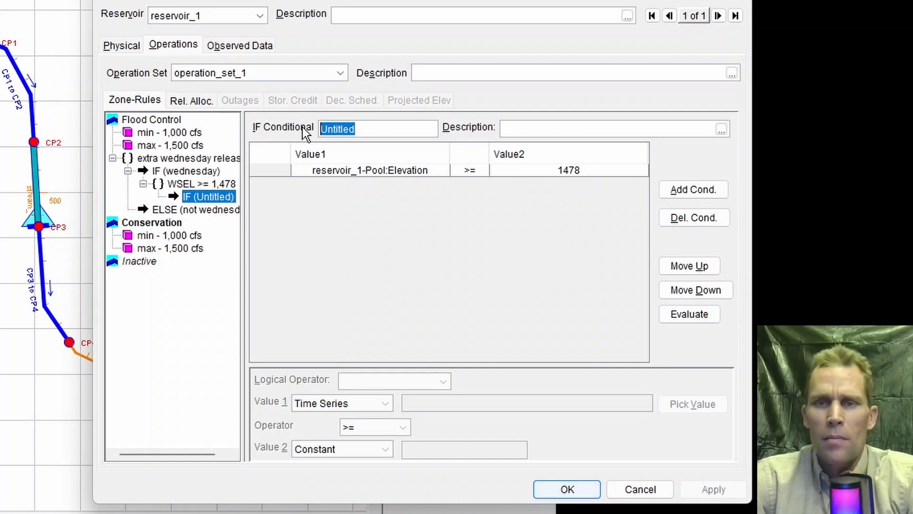
pyautogui.write('WSEL >= 1,478')
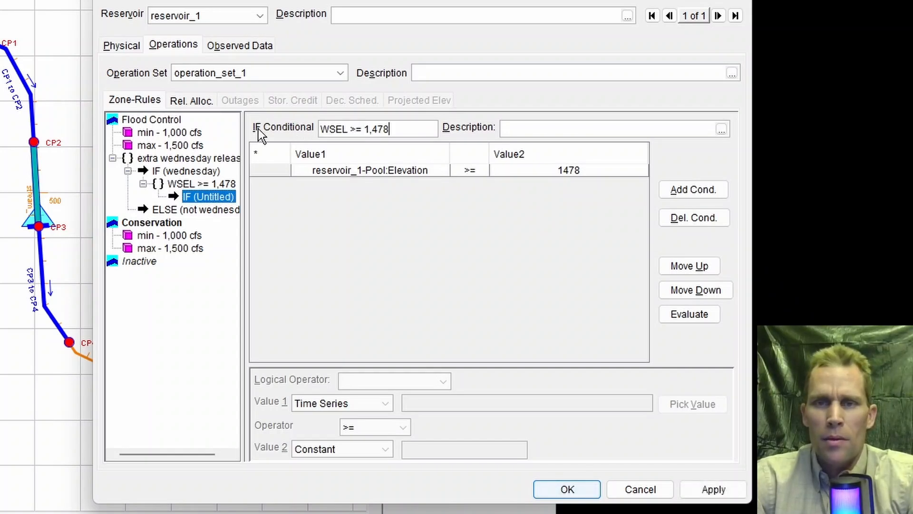
pyautogui.click(713, 489)
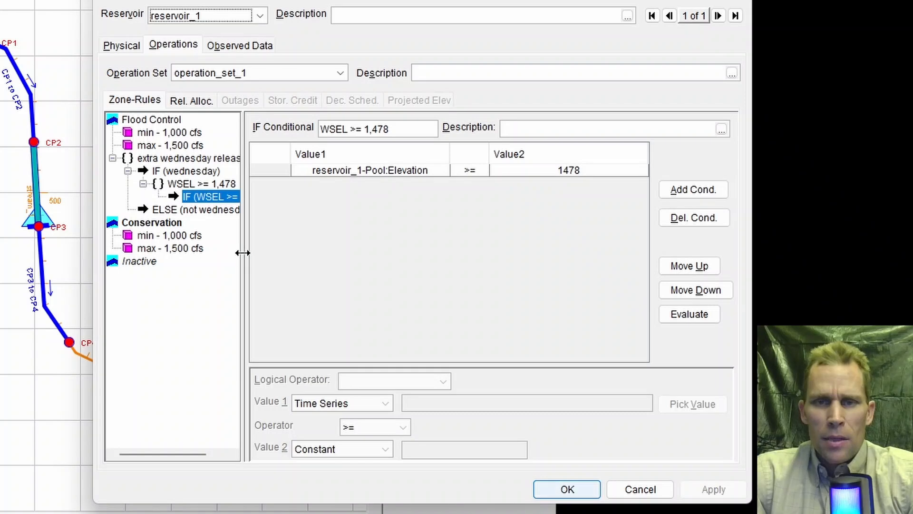
pyautogui.moveTo(242, 254); pyautogui.dragTo(288, 255)
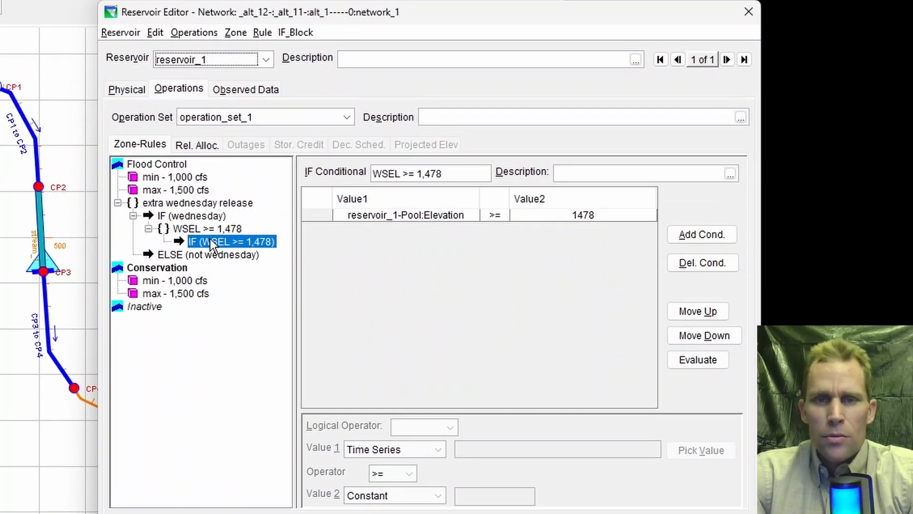
# Step: Add a rule named "release = 2,500 cfs" under the WSEL >= 1,478 conditional, operating release from reservoir_1-Controlled Outlet
pyautogui.rightClick(214, 239)
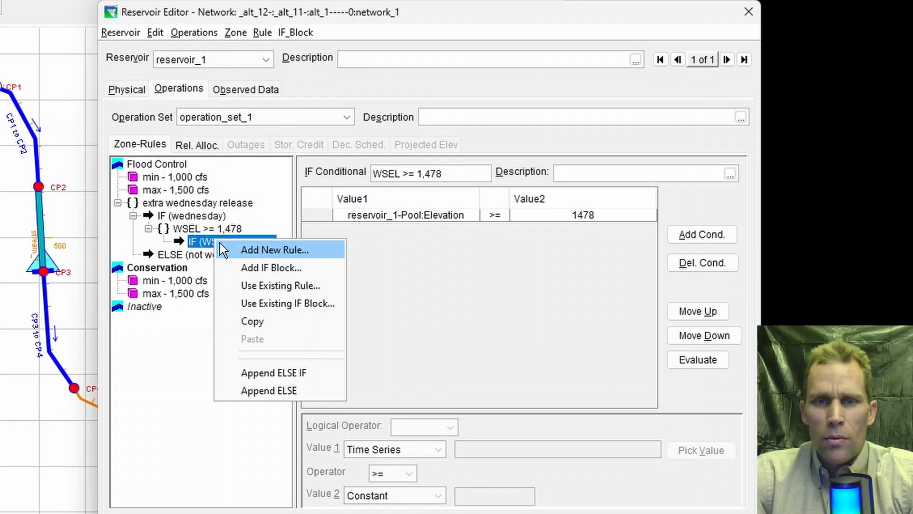
pyautogui.click(249, 249)
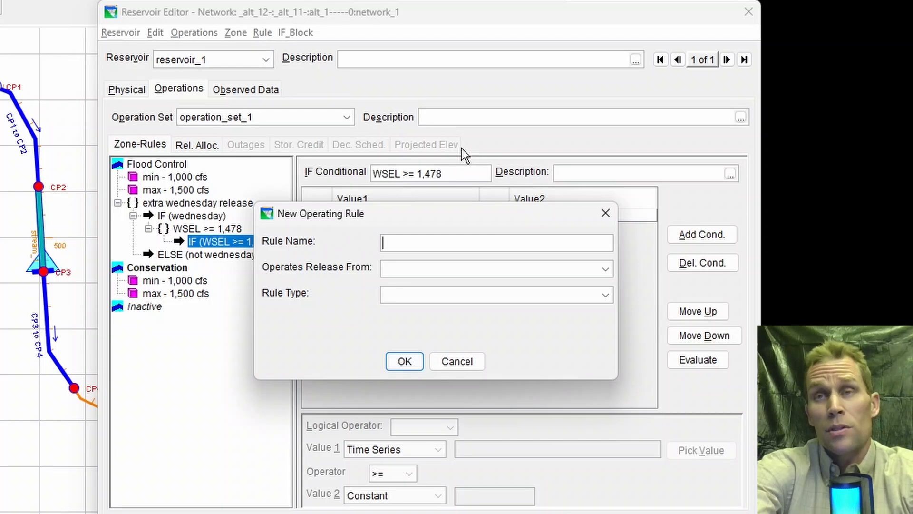
pyautogui.write('rele')
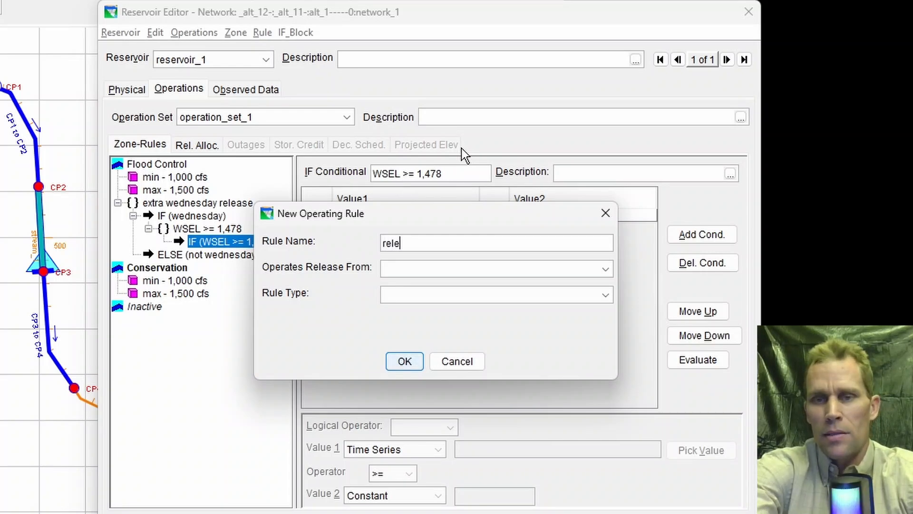
pyautogui.write('ase = 2,500 cfs')
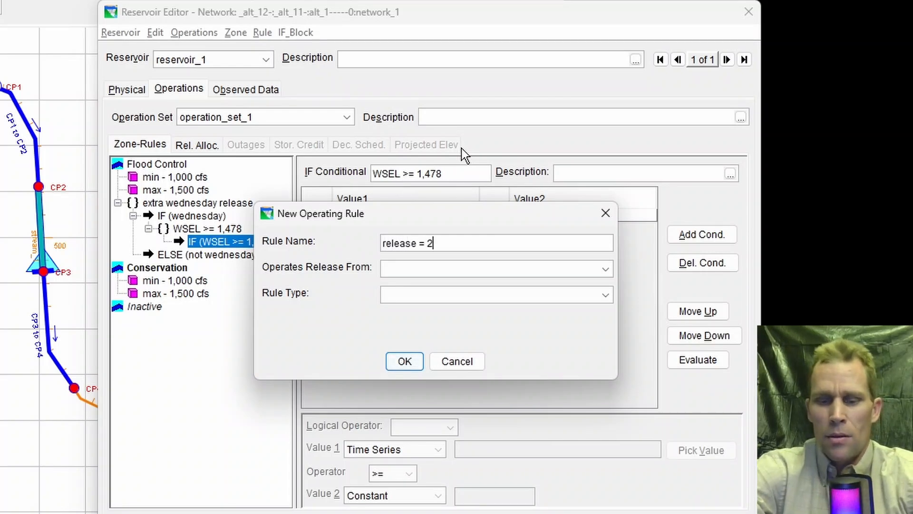
pyautogui.click(428, 268)
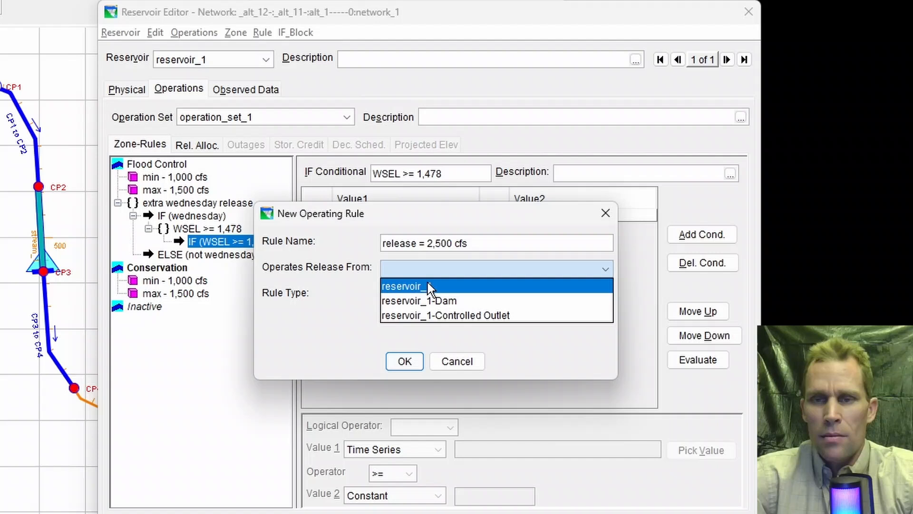
pyautogui.click(451, 316)
pyautogui.click(397, 366)
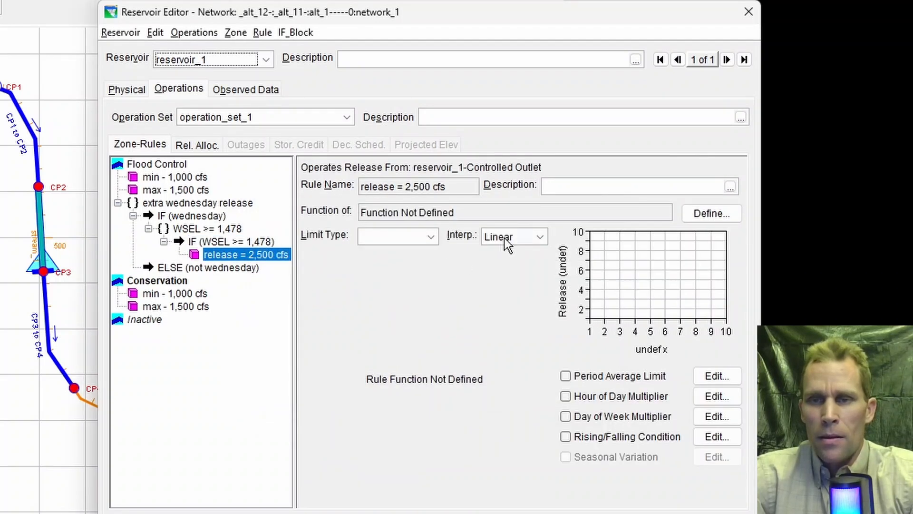
# Step: Define the new rule as a function of Date with a Specified limit type and a 01JAN release of 2500 cfs
pyautogui.click(702, 212)
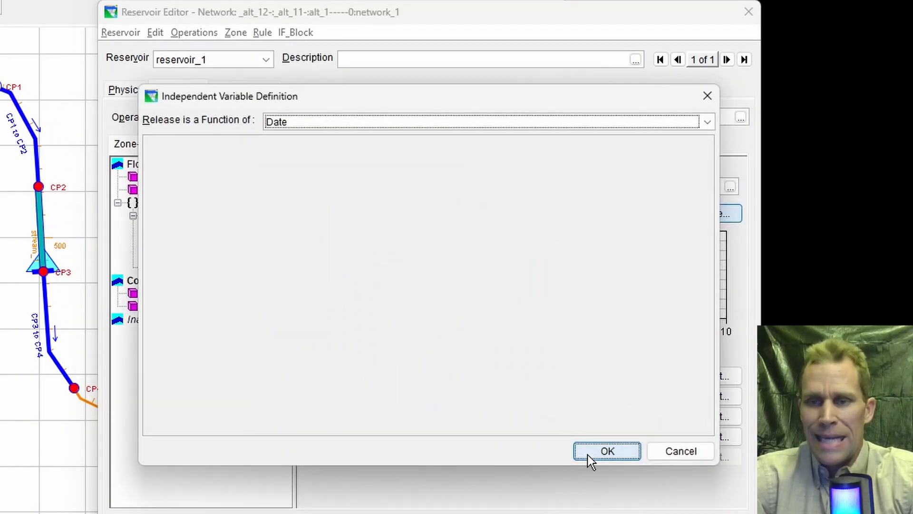
pyautogui.click(588, 455)
pyautogui.click(373, 239)
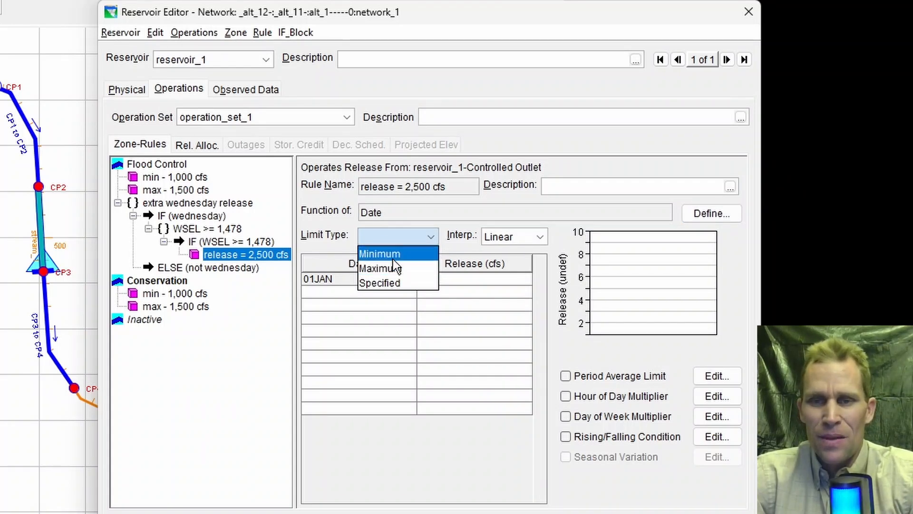
pyautogui.click(399, 284)
pyautogui.click(443, 278)
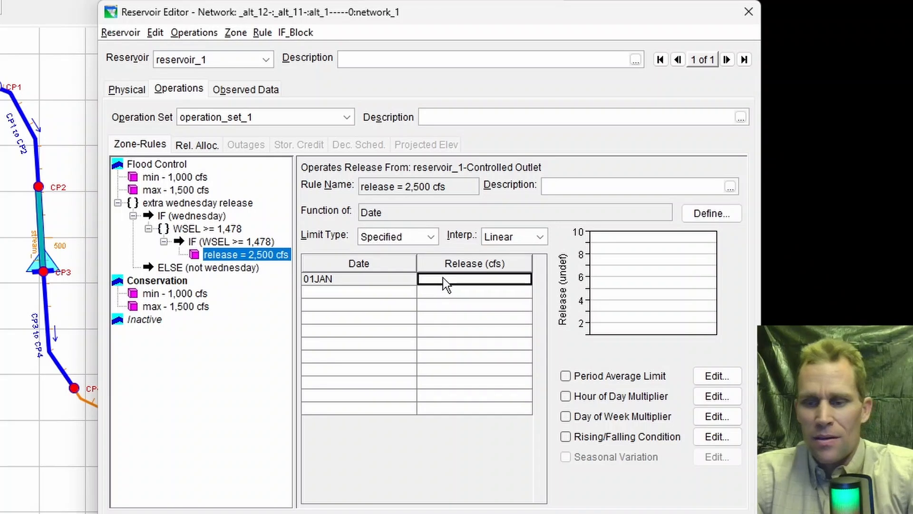
pyautogui.write('2500')
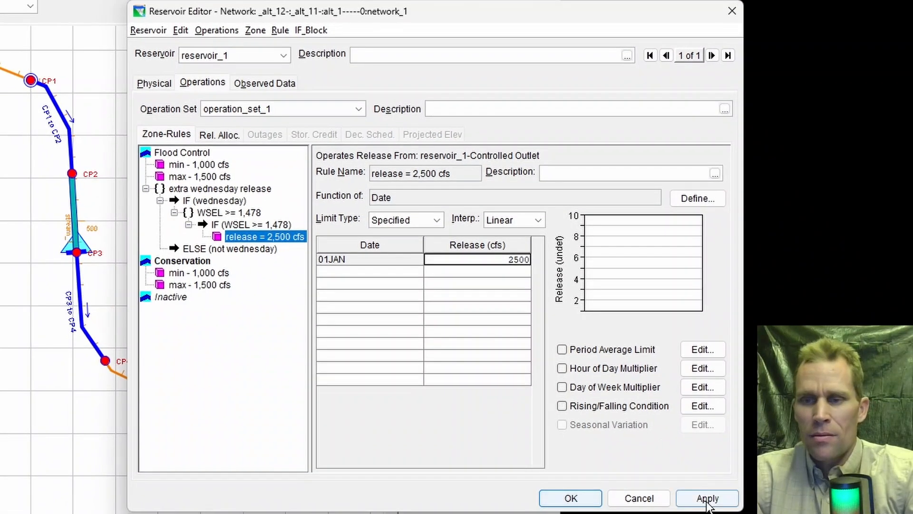
# Step: Apply the 2,500 cfs rule, then append and apply an ELSE conditional named "WSEL < 1,478" in the nested WSEL >= 1,478 block
pyautogui.click(700, 499)
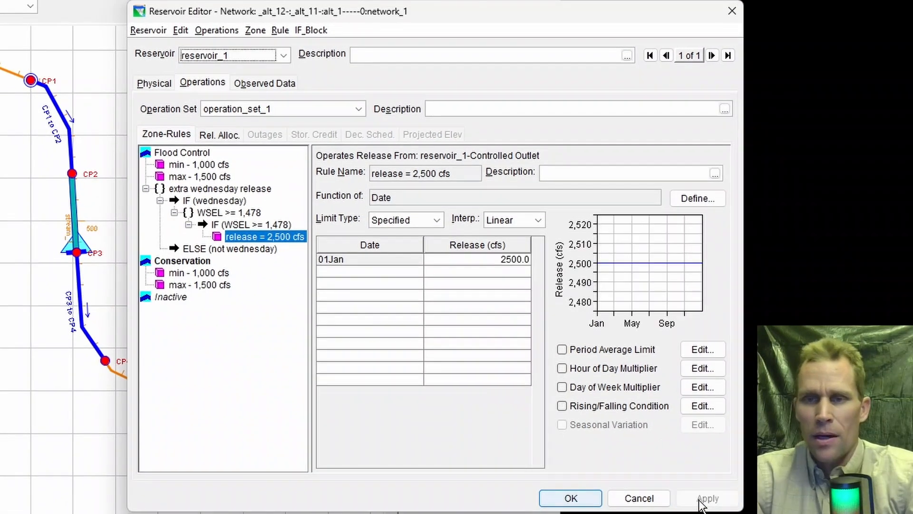
pyautogui.rightClick(230, 224)
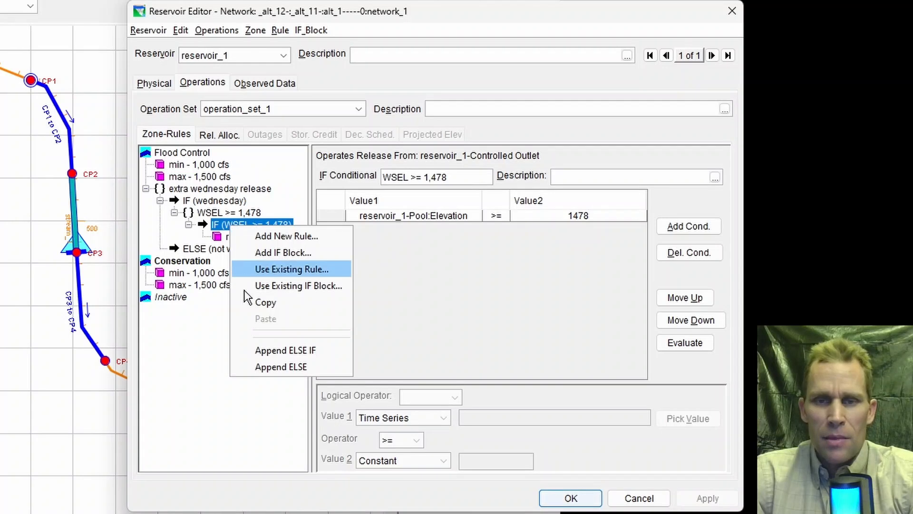
pyautogui.click(274, 365)
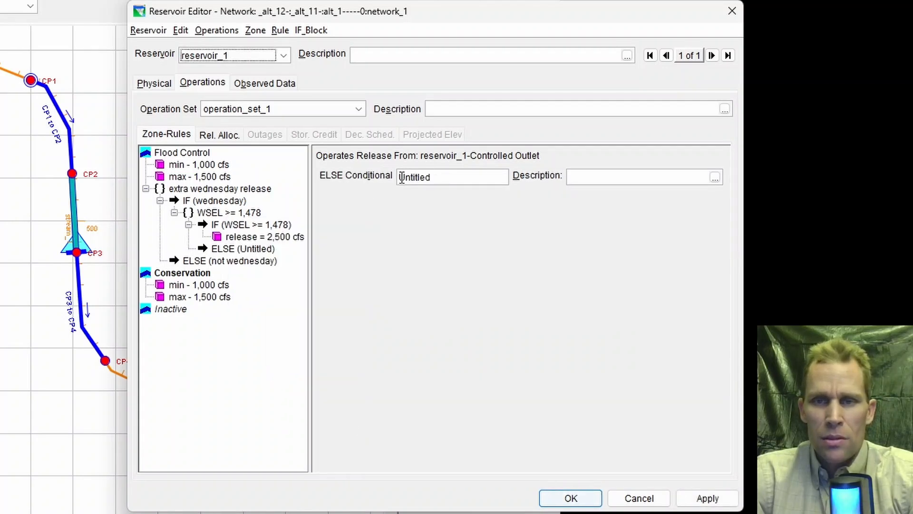
pyautogui.moveTo(435, 177); pyautogui.dragTo(377, 178)
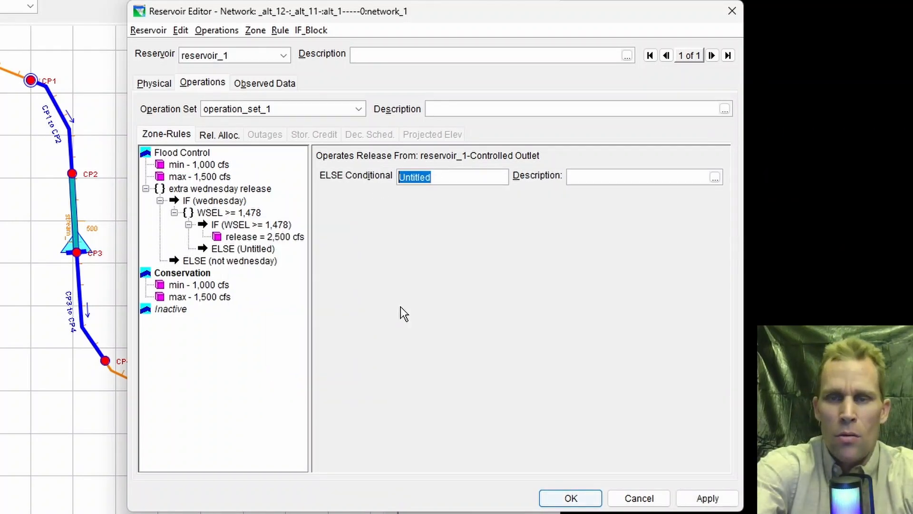
pyautogui.write('WSEL < ')
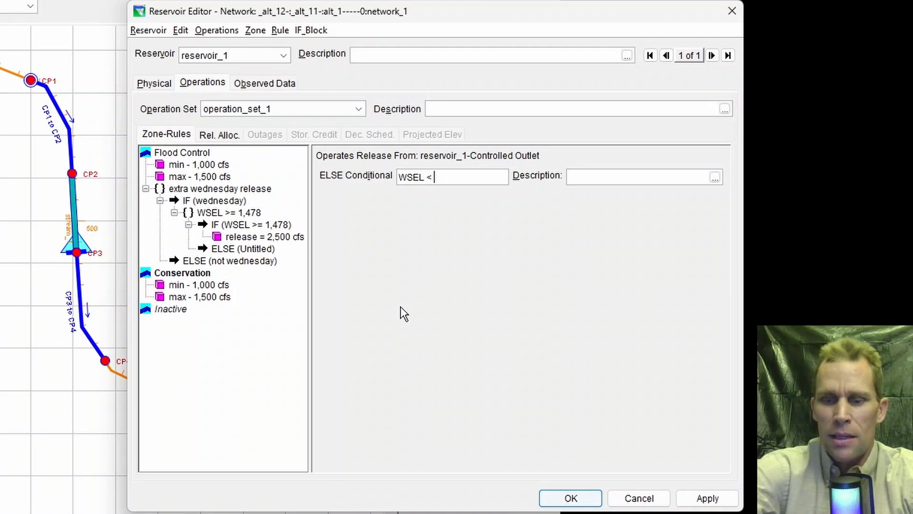
pyautogui.write('1,')
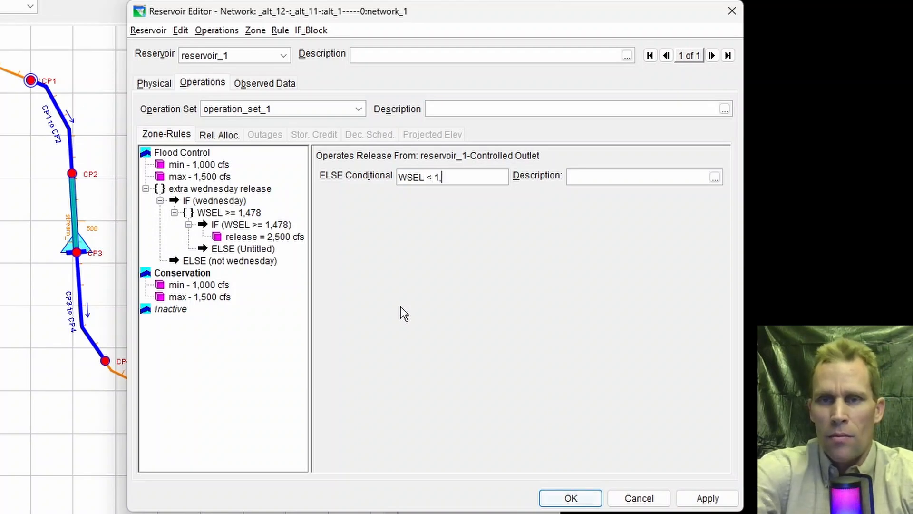
pyautogui.write('478')
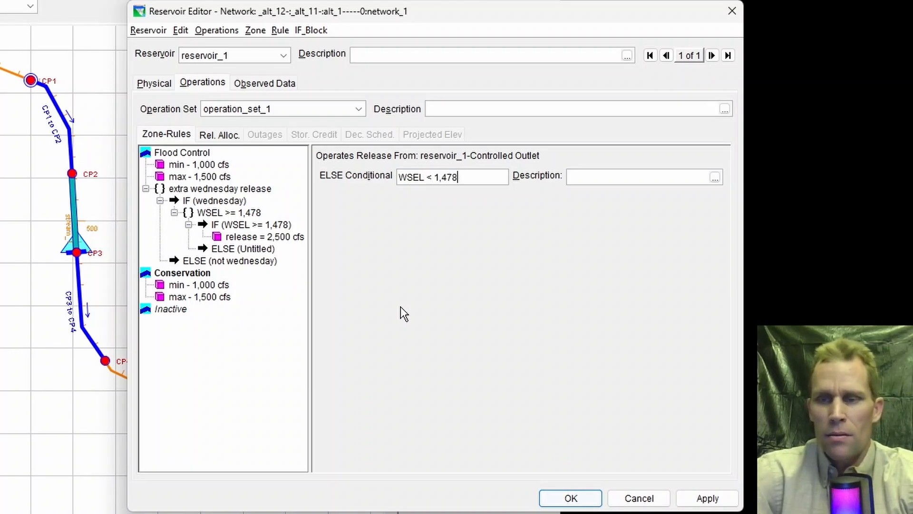
pyautogui.click(706, 498)
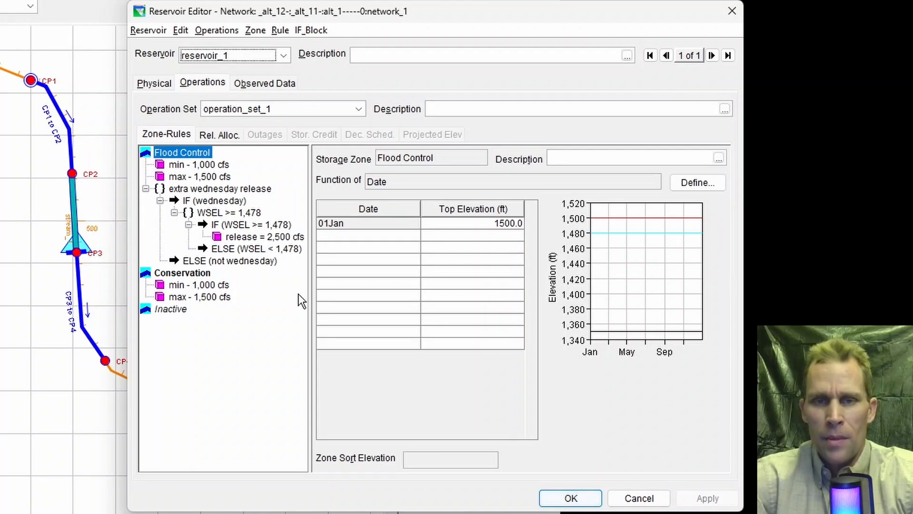
# Step: Add a rule named "release = 2,000 cfs" under the ELSE (WSEL < 1,478) conditional, operating release from reservoir_1-Controlled Outlet
pyautogui.click(244, 248)
pyautogui.rightClick(243, 248)
pyautogui.click(271, 260)
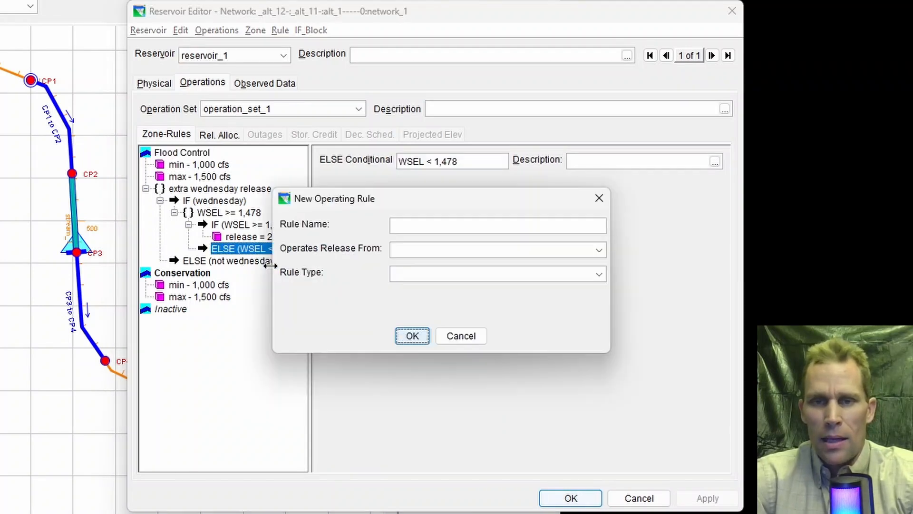
pyautogui.click(429, 225)
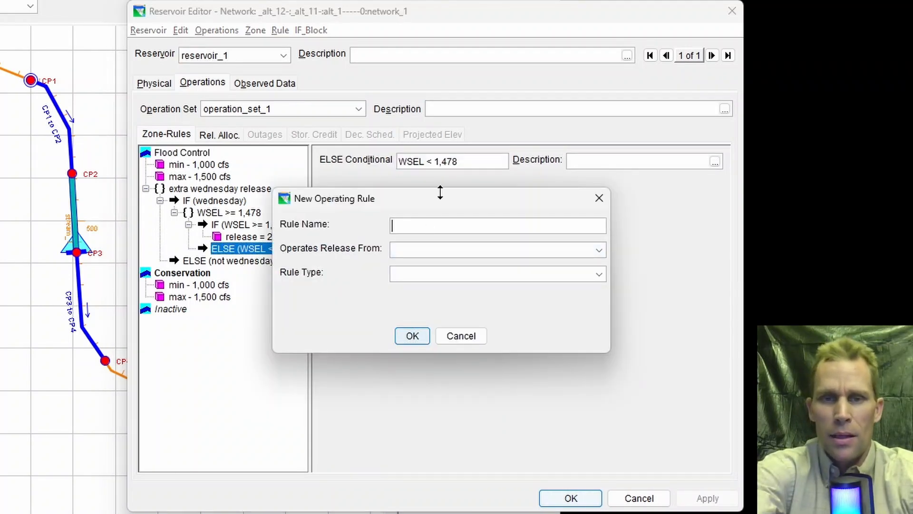
pyautogui.write('release = 2,000 cfs')
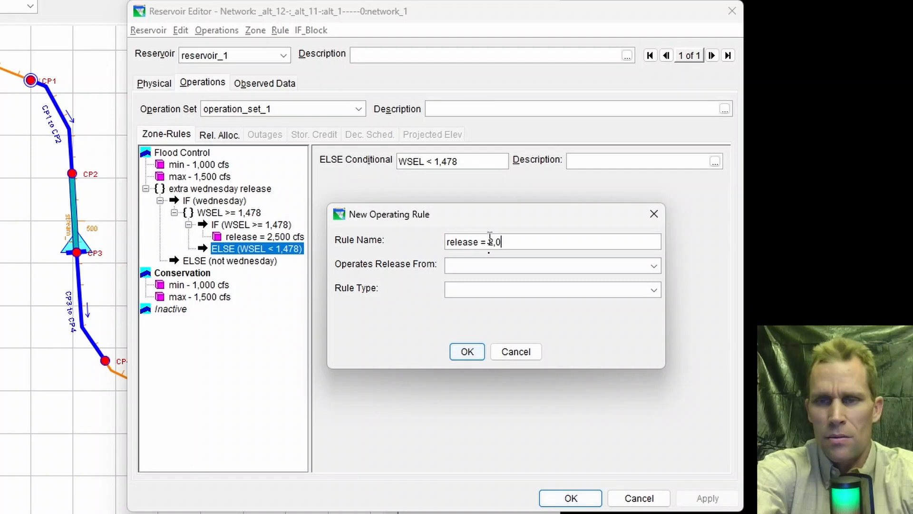
pyautogui.click(505, 267)
pyautogui.click(509, 304)
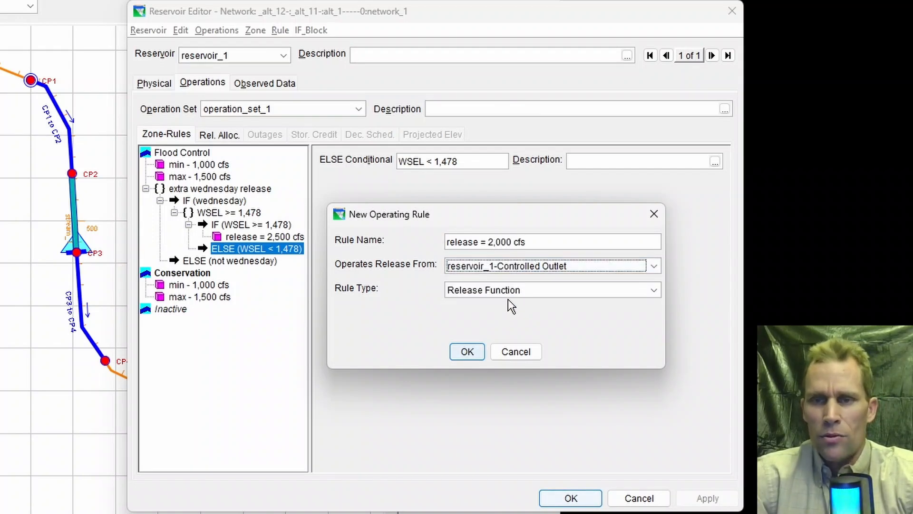
pyautogui.click(467, 352)
# Step: Give the 2,000 cfs rule a Specified limit type as a function of Date with a 01JAN release of 2000 cfs, and apply it
pyautogui.click(412, 221)
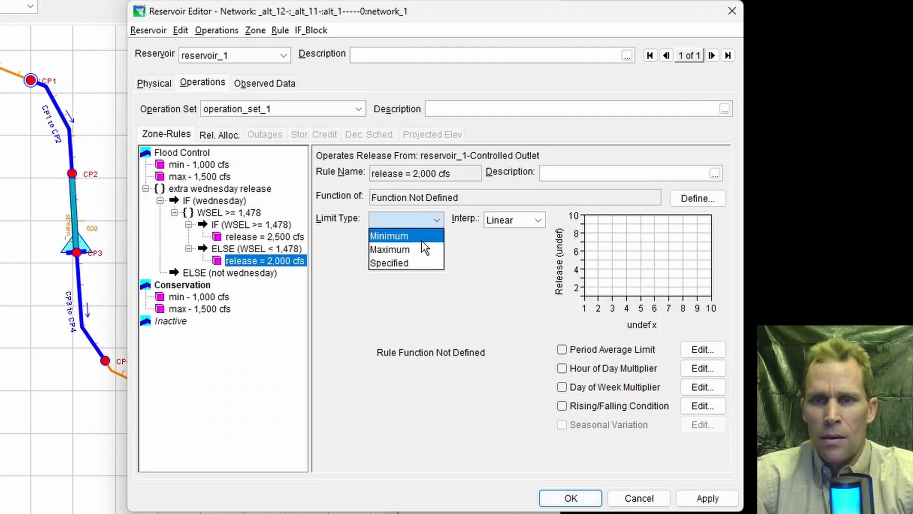
pyautogui.click(420, 262)
pyautogui.click(684, 199)
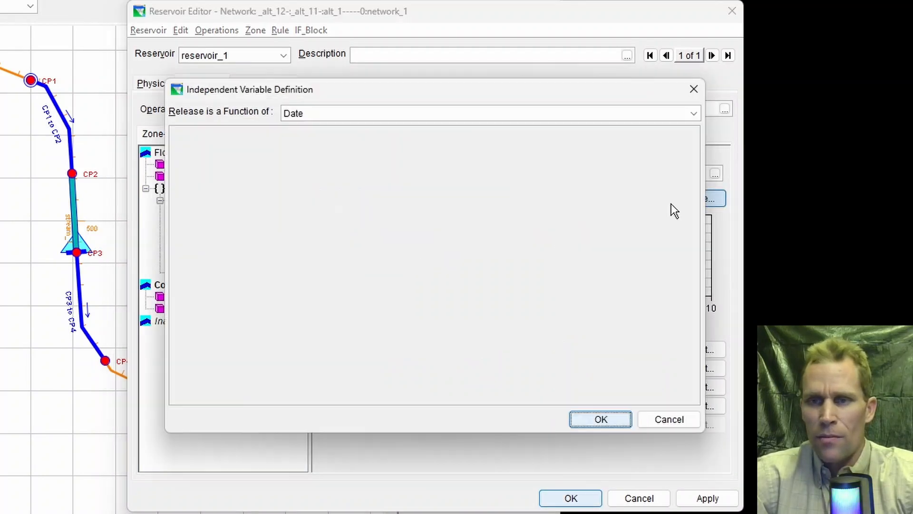
pyautogui.click(581, 413)
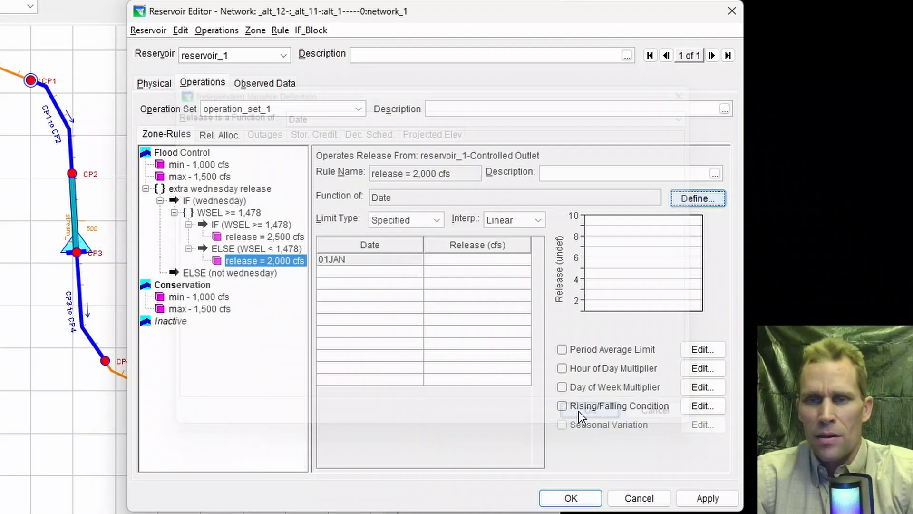
pyautogui.click(449, 257)
pyautogui.write('2000')
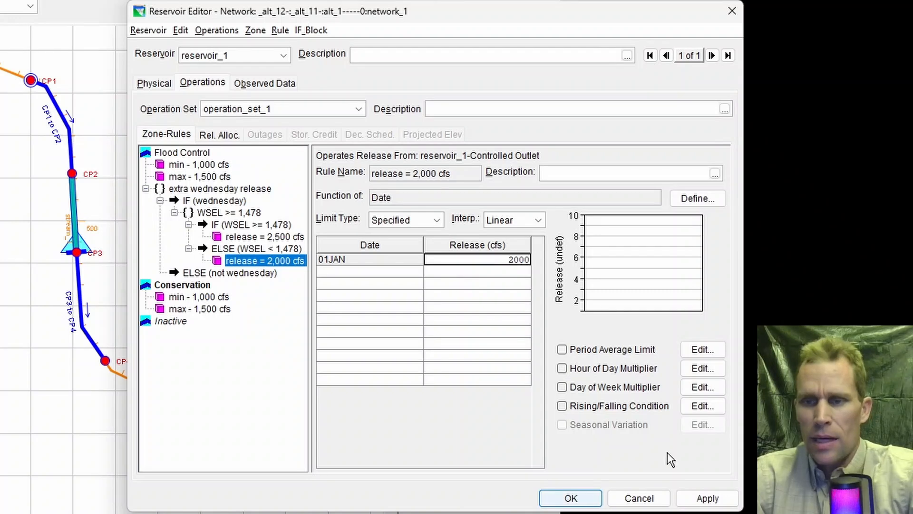
pyautogui.click(707, 497)
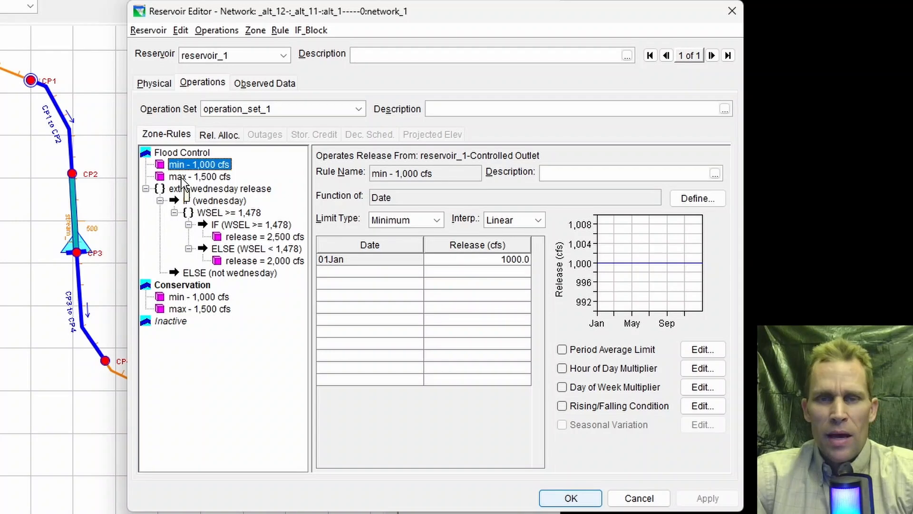
# Step: Review the Flood Control rules and remove the "max - 1,500 cfs" rule from all zones
pyautogui.click(182, 178)
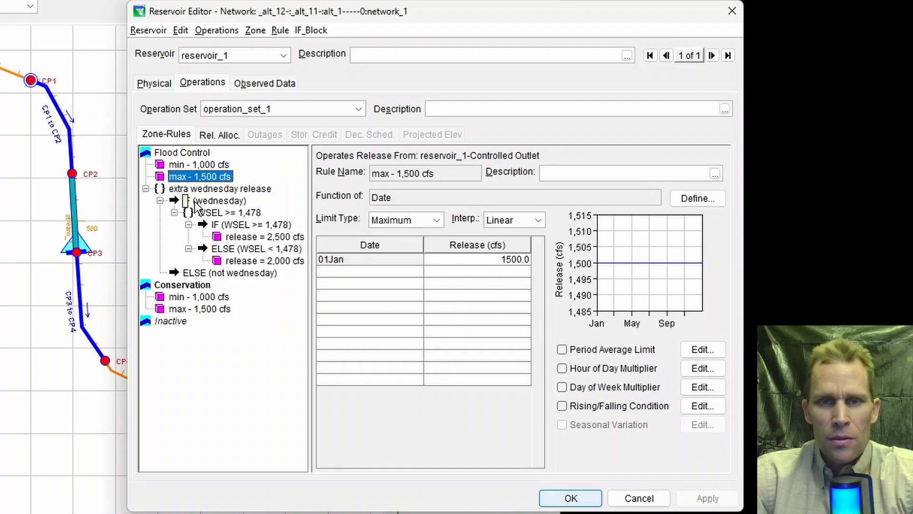
pyautogui.click(265, 237)
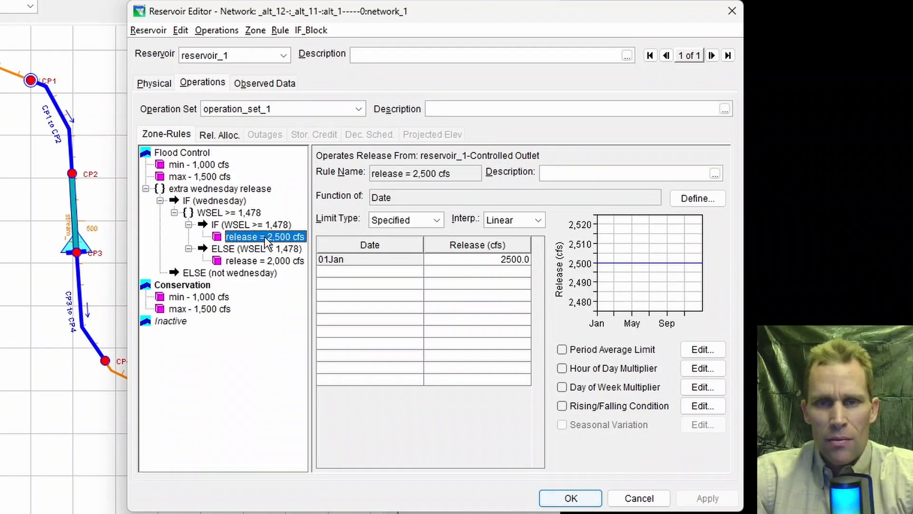
pyautogui.click(210, 202)
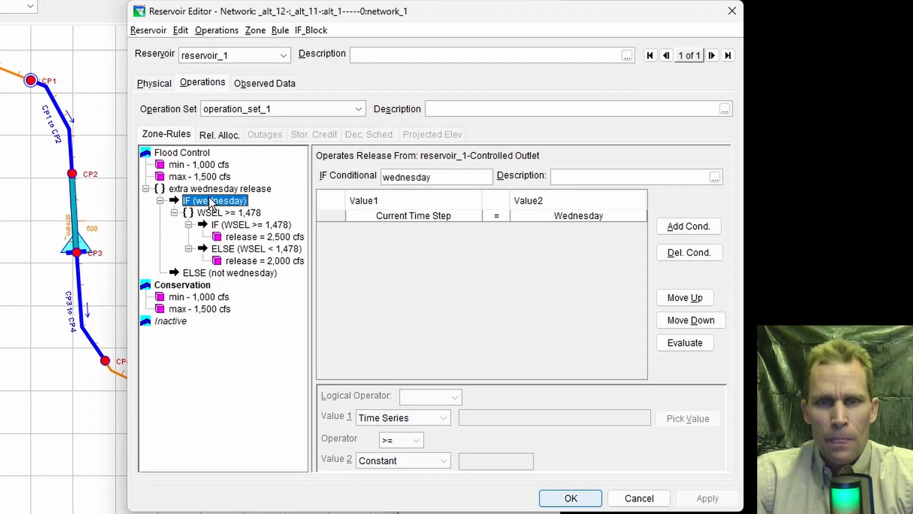
pyautogui.click(199, 178)
pyautogui.rightClick(199, 178)
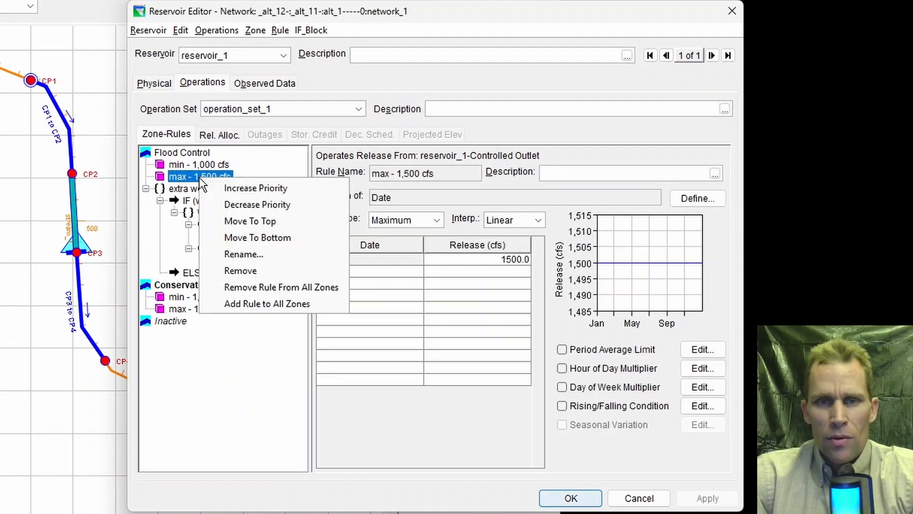
pyautogui.click(261, 286)
pyautogui.click(379, 310)
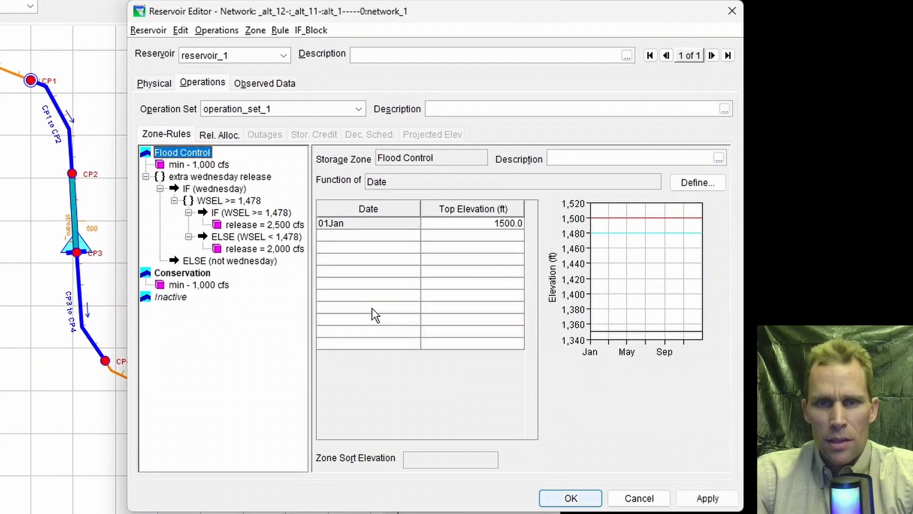
# Step: Add the existing "max - 1,500 cfs" rule under the ELSE (not wednesday) conditional in Flood Control and apply it
pyautogui.click(191, 189)
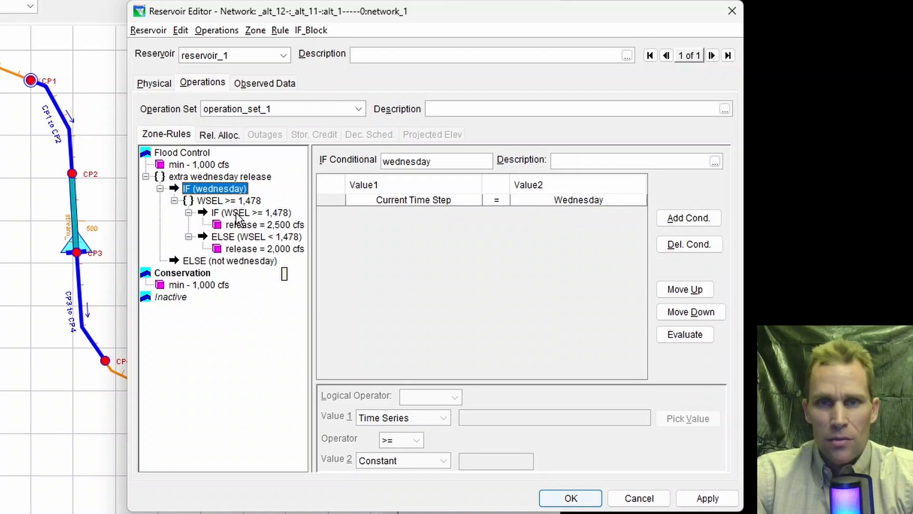
pyautogui.rightClick(214, 192)
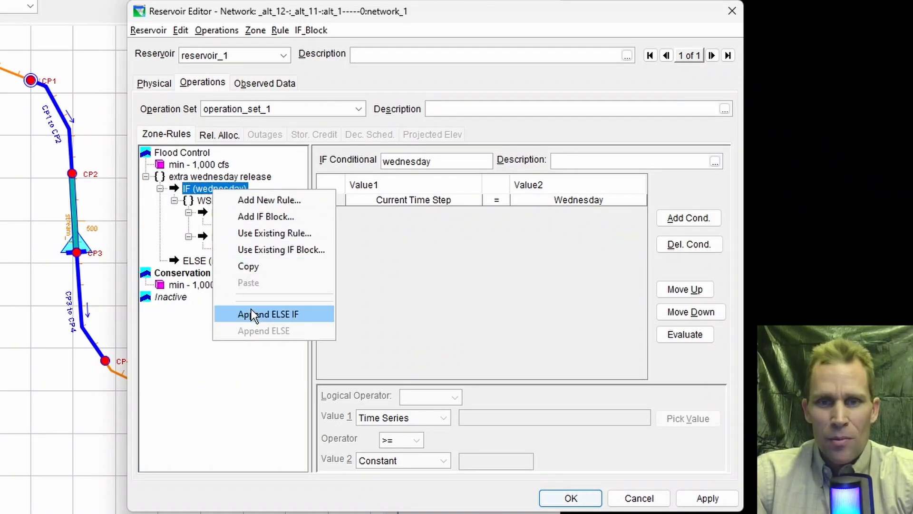
pyautogui.click(195, 187)
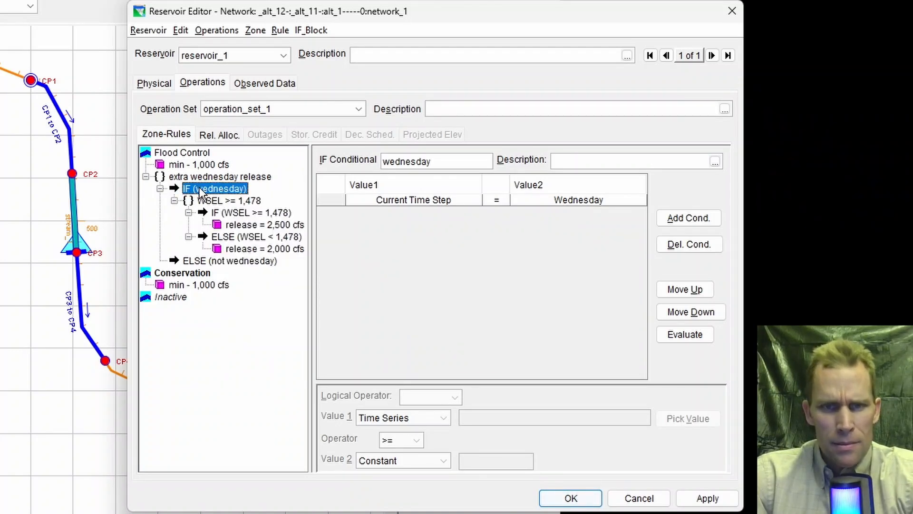
pyautogui.click(204, 261)
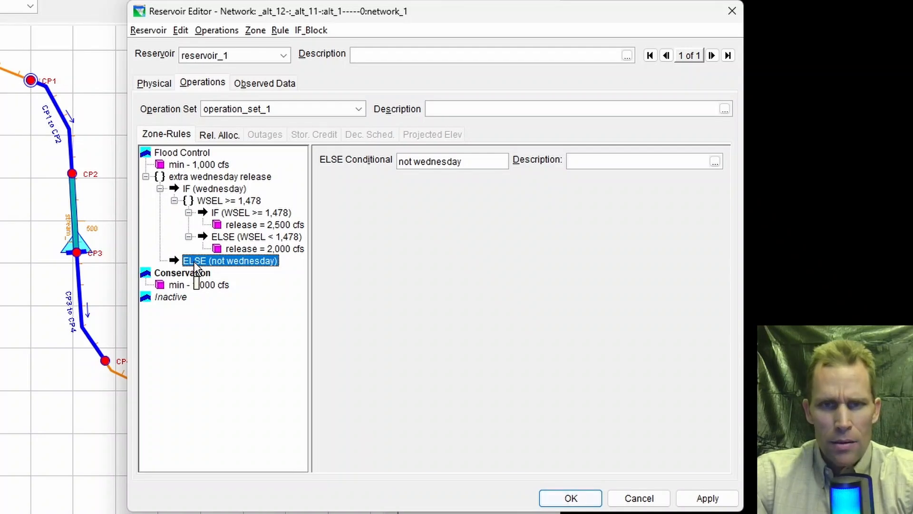
pyautogui.click(284, 32)
pyautogui.click(305, 81)
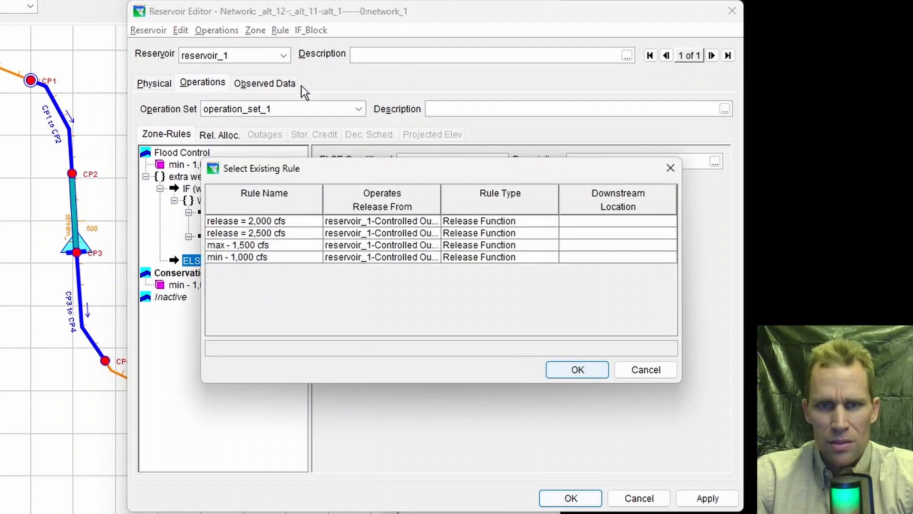
pyautogui.click(247, 246)
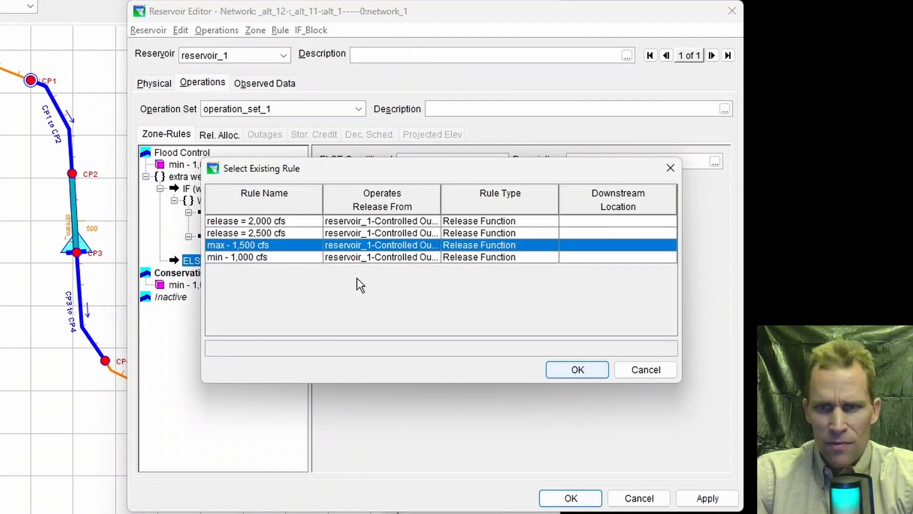
pyautogui.click(578, 370)
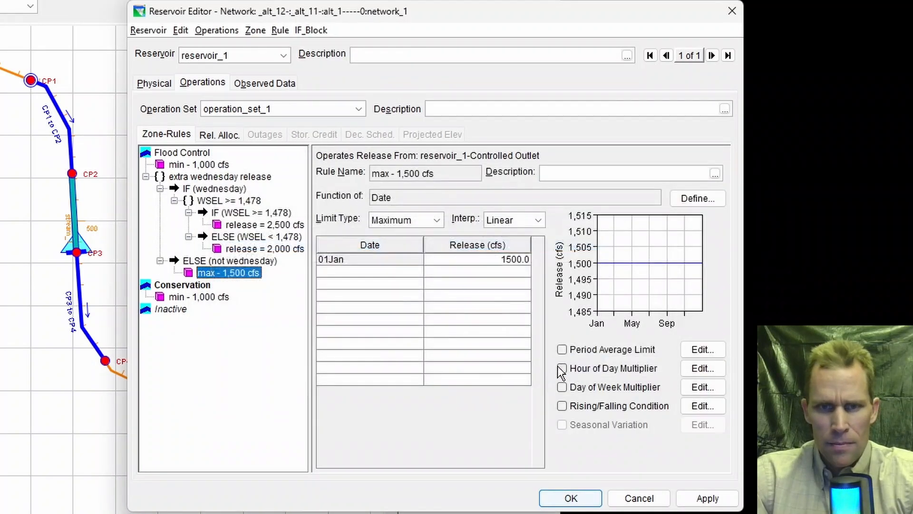
pyautogui.click(706, 498)
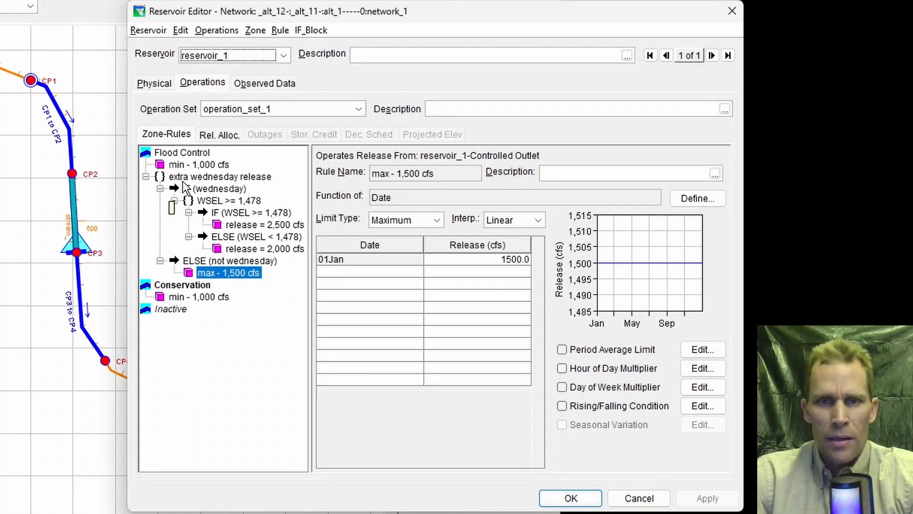
# Step: Add the "extra wednesday release" IF block to all zones
pyautogui.click(199, 177)
pyautogui.rightClick(200, 178)
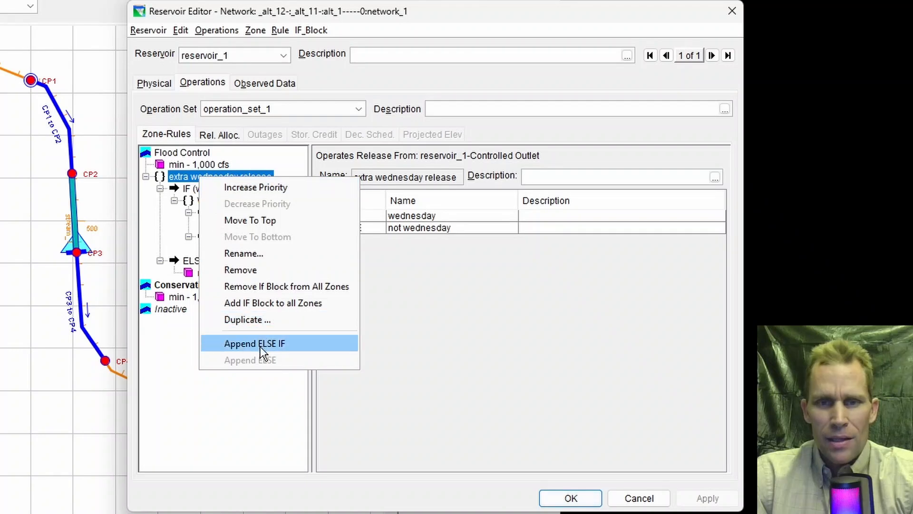
pyautogui.click(270, 303)
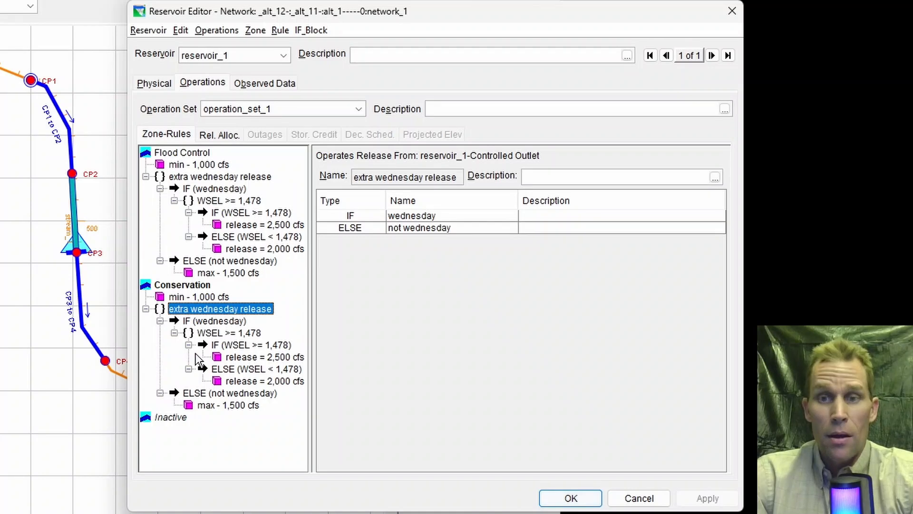
# Step: Accept the reservoir and ResSim edits and compute the "extra wednesday release" trial
pyautogui.click(571, 498)
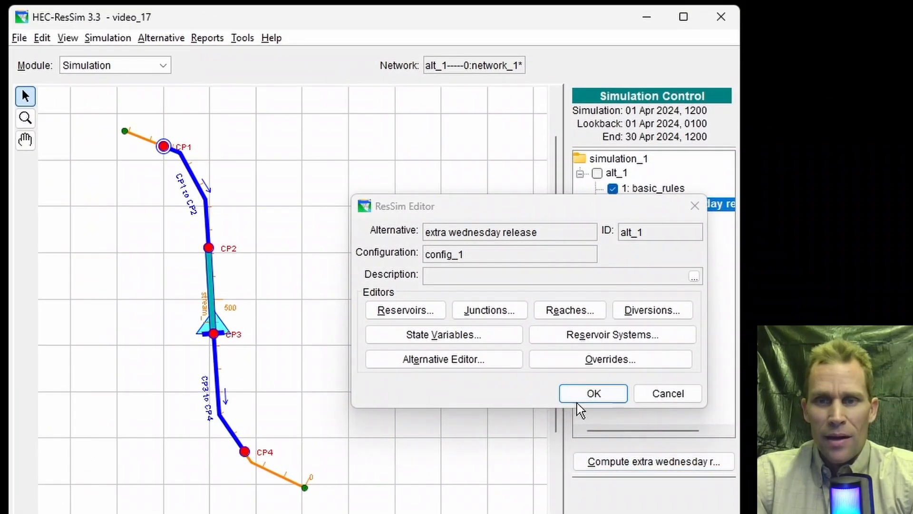
pyautogui.click(593, 392)
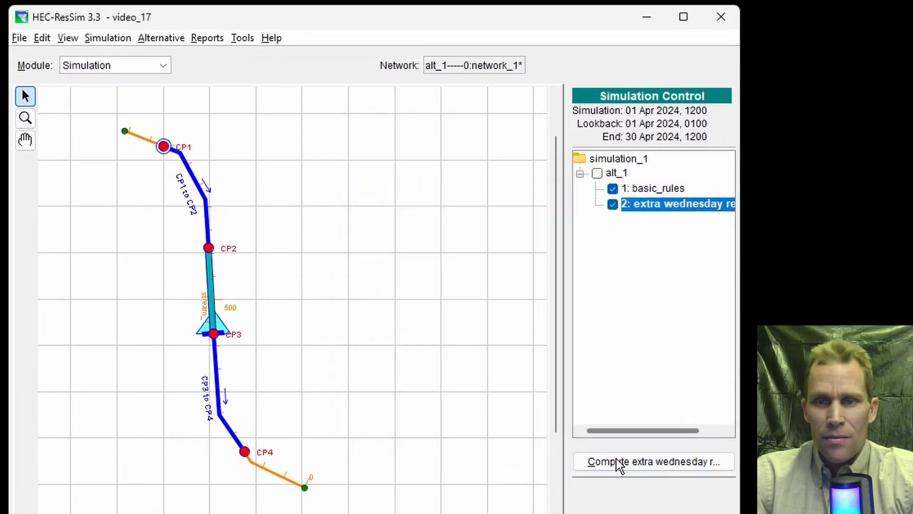
pyautogui.click(619, 463)
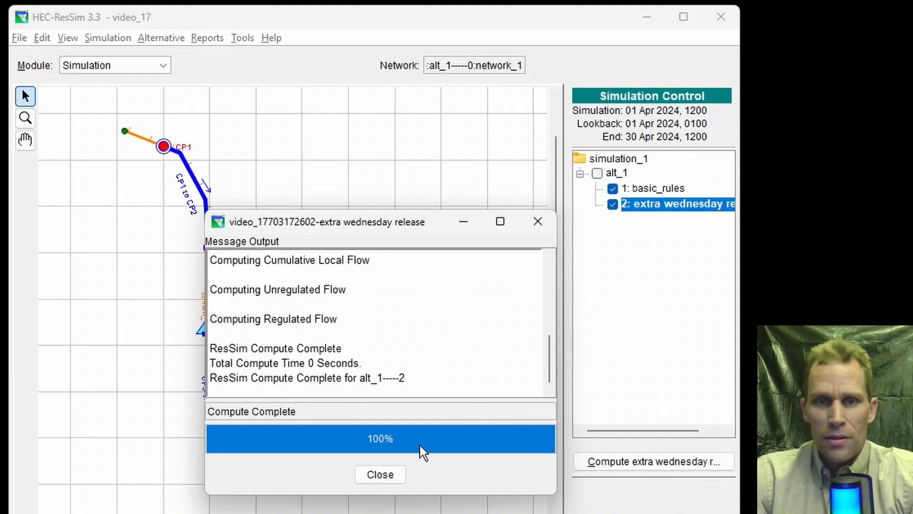
# Step: Plot reservoir_1's results for the basic_rules and extra wednesday release trials together, and close the plot
pyautogui.click(381, 474)
pyautogui.rightClick(215, 322)
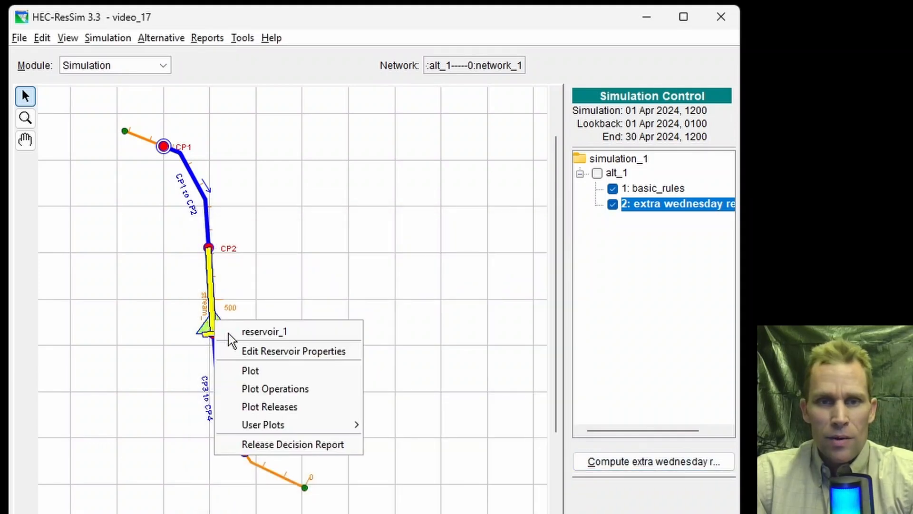
pyautogui.click(250, 371)
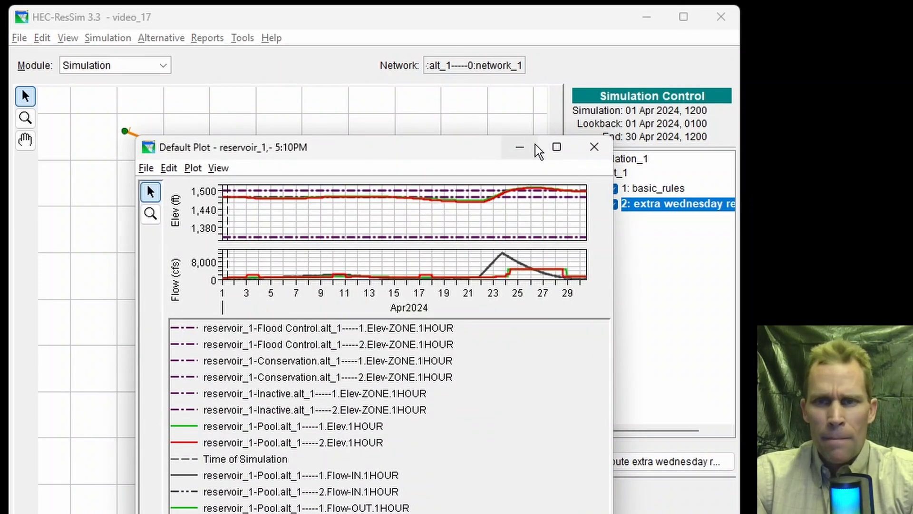
pyautogui.click(594, 147)
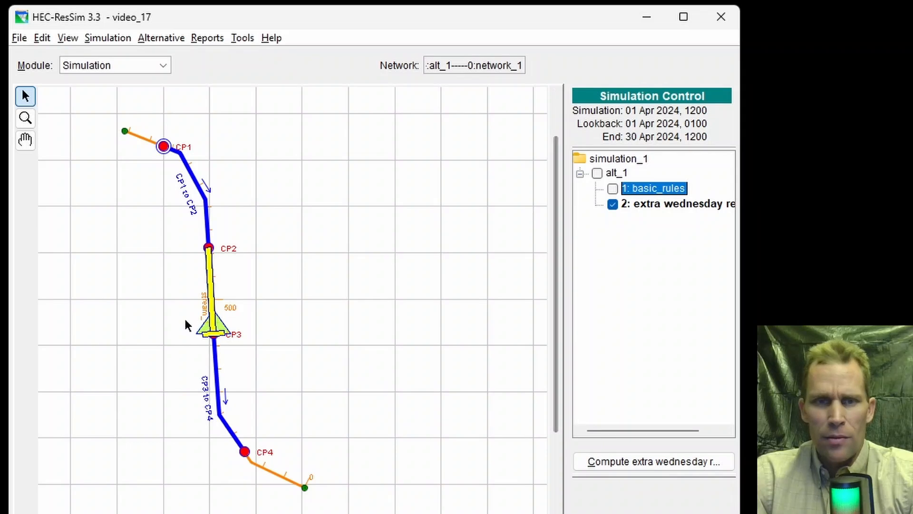
# Step: Plot reservoir_1 for the extra wednesday release trial only, enlarging pool elevations around 1,480 ft and flows for 1–17 April
pyautogui.rightClick(213, 327)
pyautogui.click(252, 376)
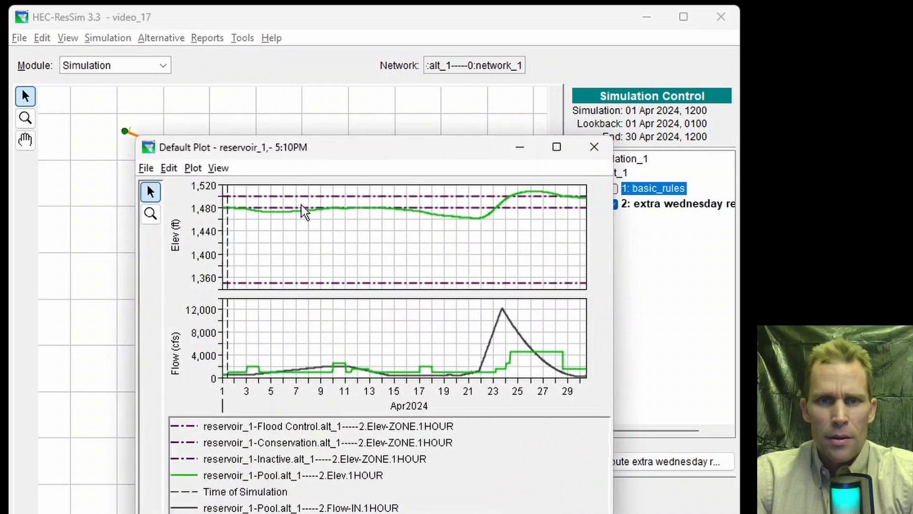
pyautogui.moveTo(407, 149); pyautogui.dragTo(408, 0)
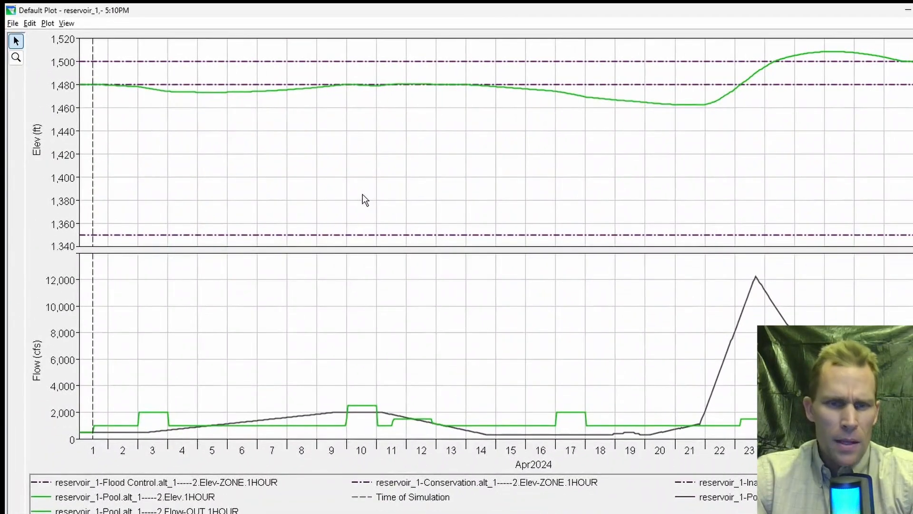
pyautogui.click(16, 57)
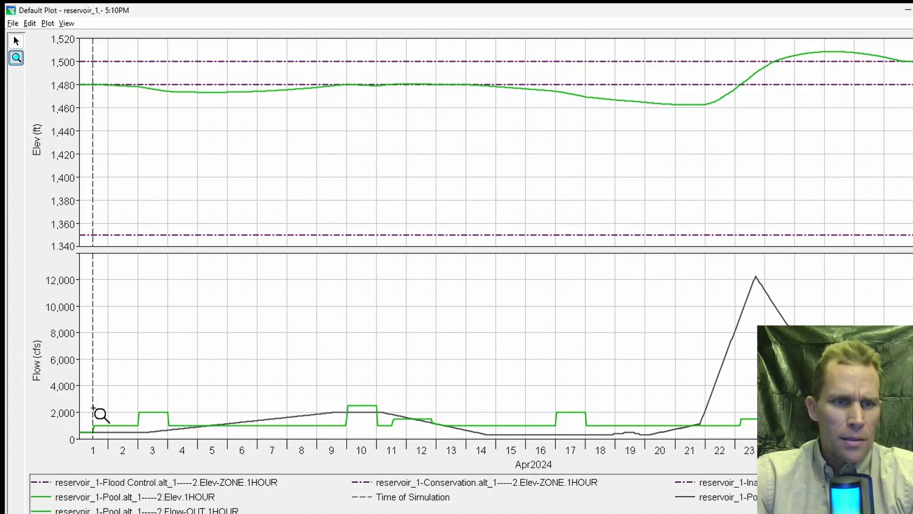
pyautogui.moveTo(82, 401); pyautogui.dragTo(603, 447)
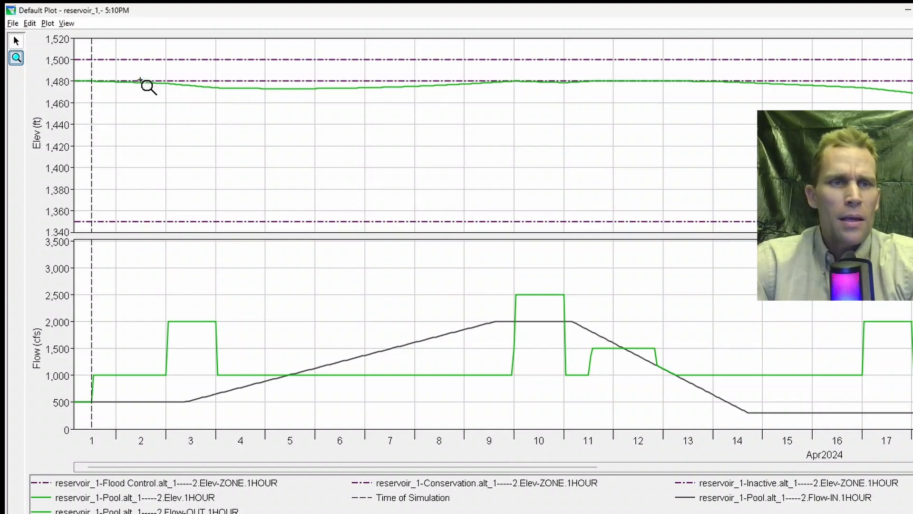
pyautogui.moveTo(76, 71); pyautogui.dragTo(911, 108)
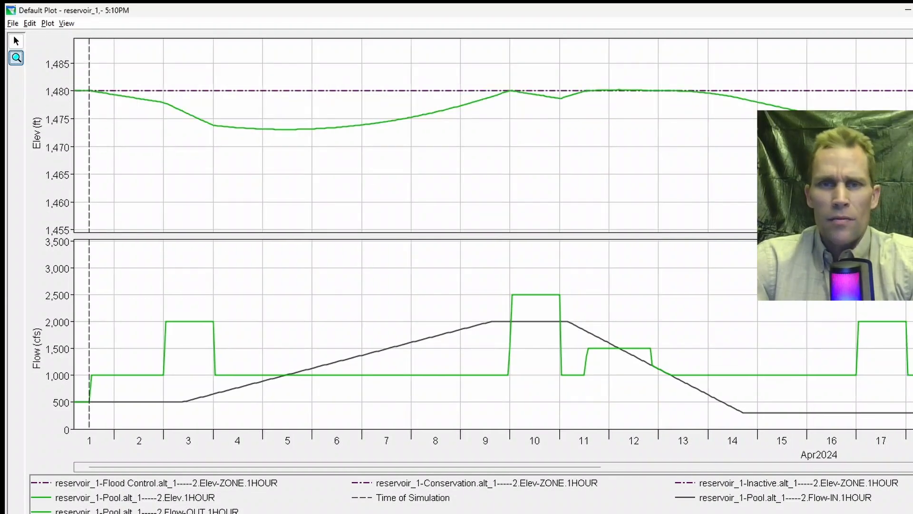
# Step: Highlight the pool elevation, inflow and outflow curves in turn and compare the Wednesday releases with the pool elevation
pyautogui.click(196, 497)
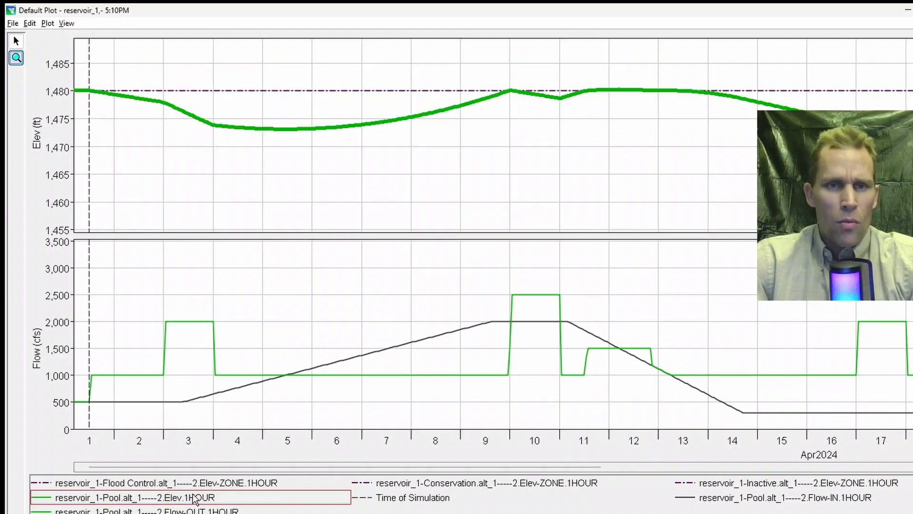
pyautogui.click(776, 498)
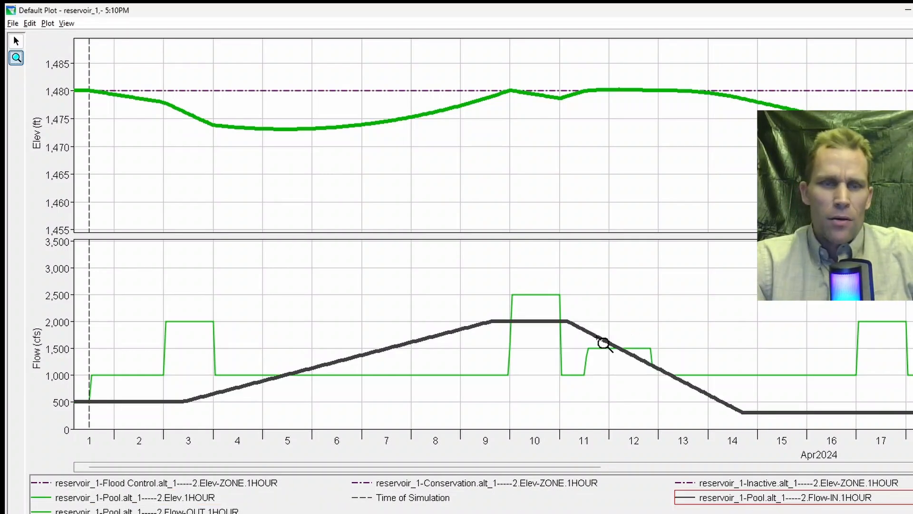
pyautogui.moveTo(97, 100)
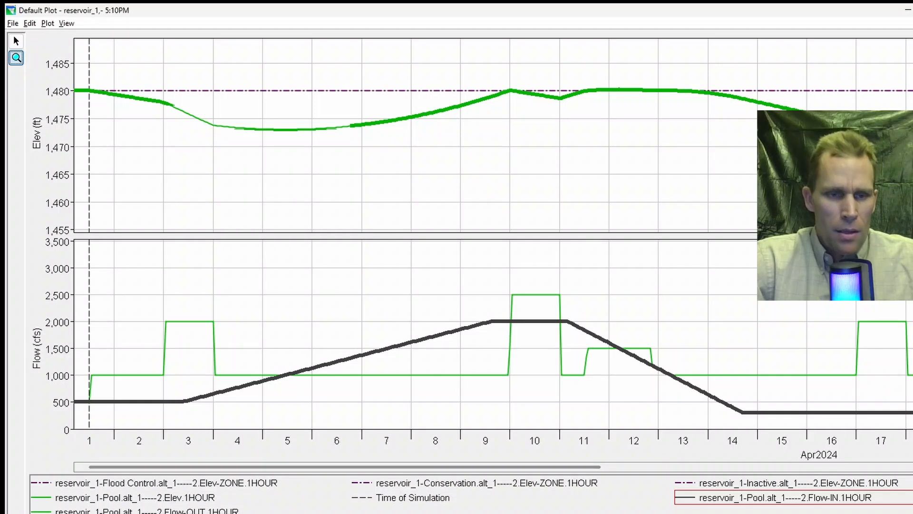
pyautogui.click(172, 511)
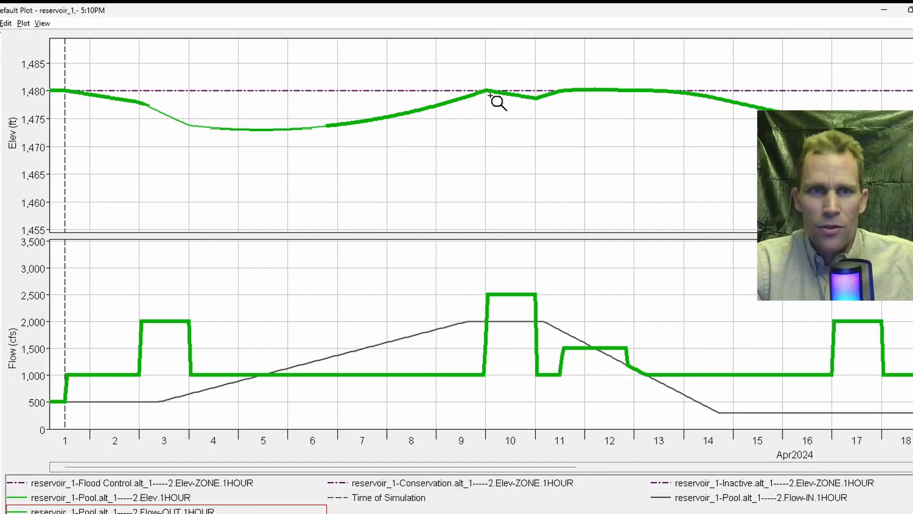
pyautogui.moveTo(521, 108)
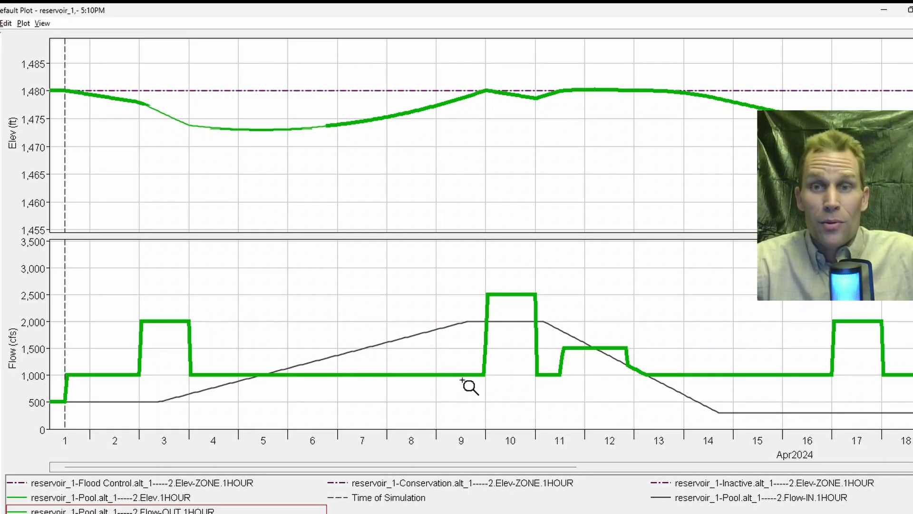
pyautogui.moveTo(469, 386)
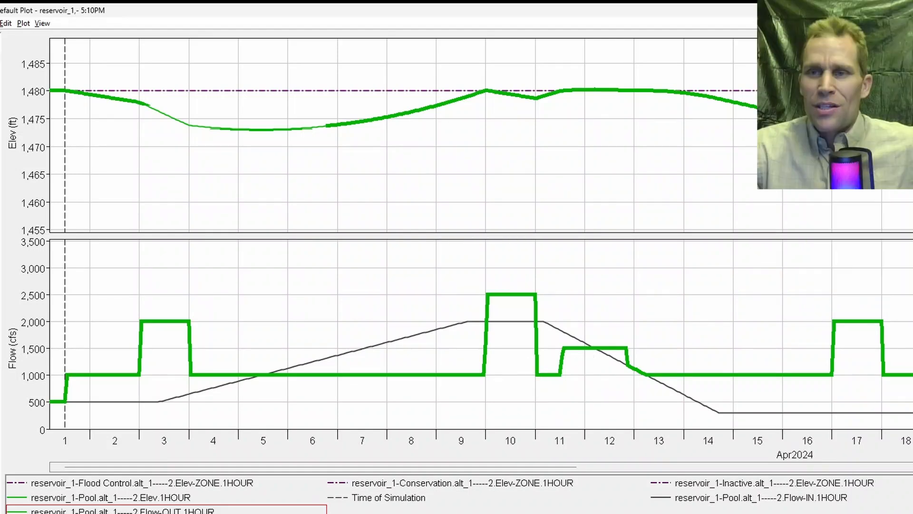
pyautogui.rightClick(781, 222)
pyautogui.rightClick(781, 223)
pyautogui.rightClick(780, 223)
pyautogui.rightClick(774, 296)
pyautogui.rightClick(775, 295)
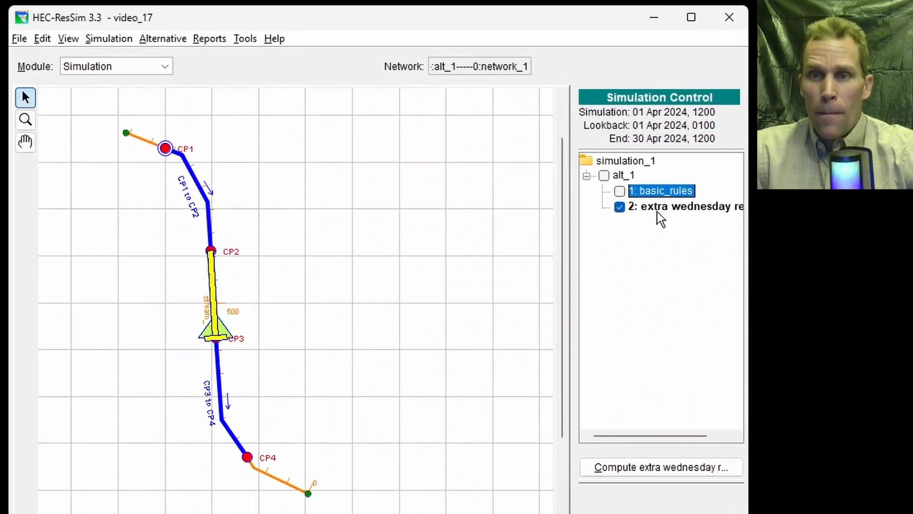
# Step: Create a new trial named "big storm warning" based on the extra wednesday release trial
pyautogui.click(657, 210)
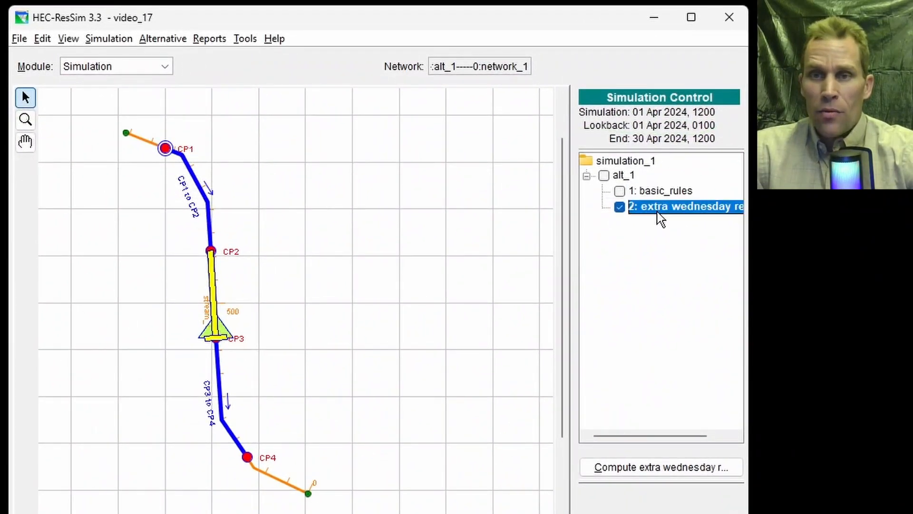
pyautogui.rightClick(658, 217)
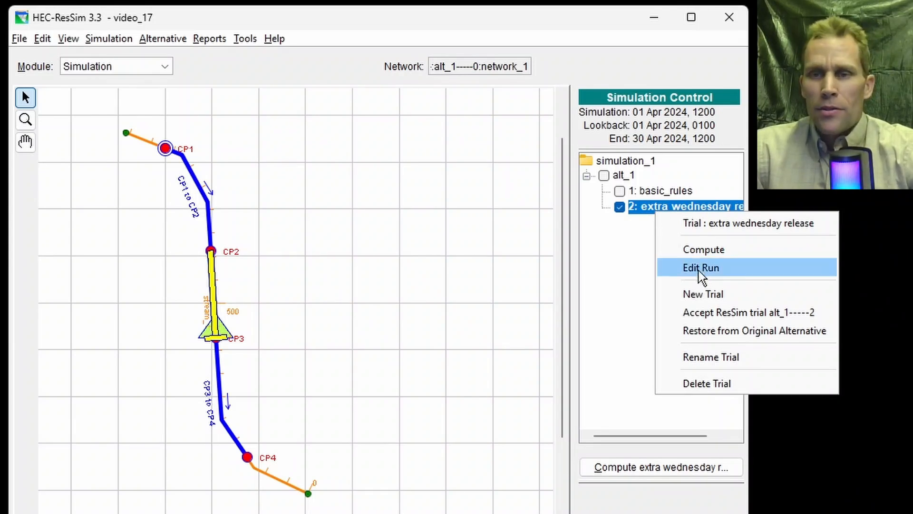
pyautogui.click(698, 295)
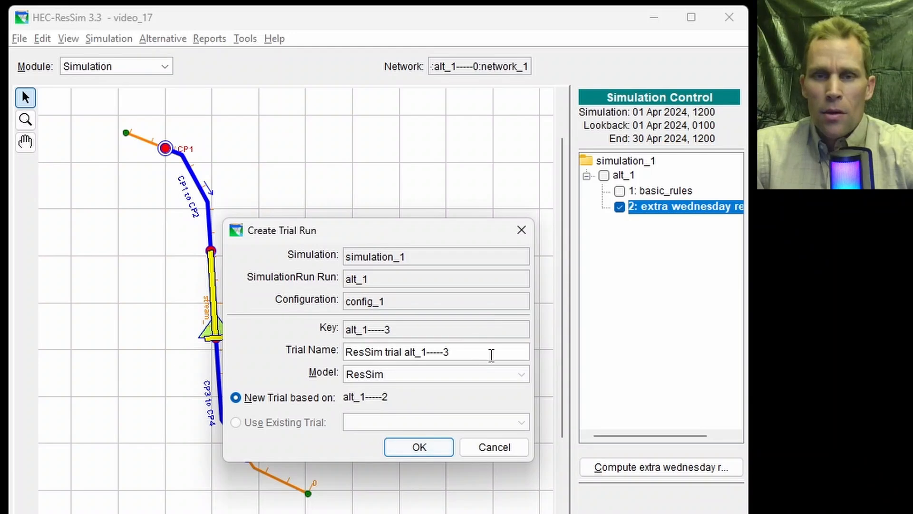
pyautogui.moveTo(491, 354); pyautogui.dragTo(286, 346)
pyautogui.write('bi')
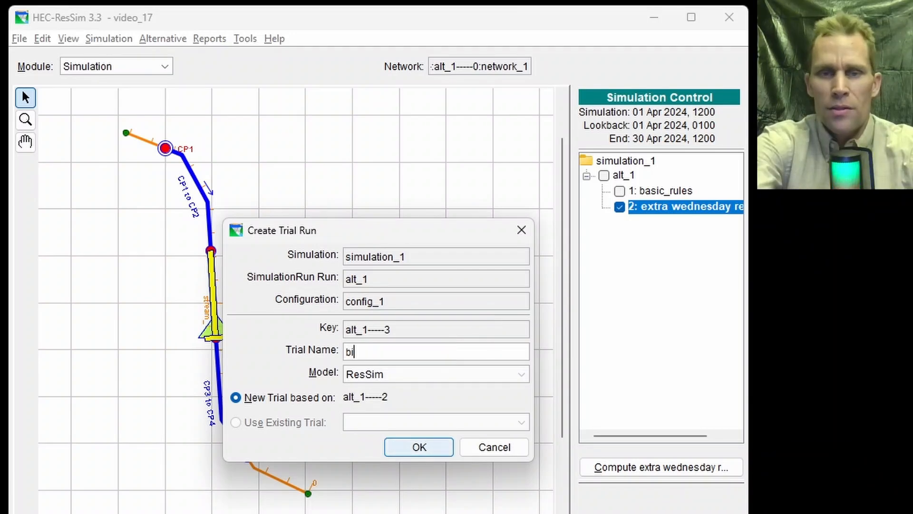
pyautogui.write('g storm warning')
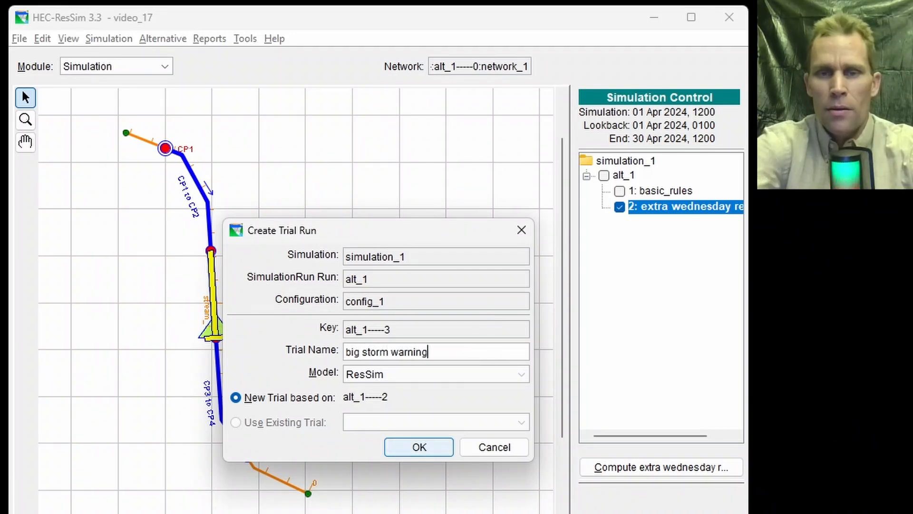
pyautogui.click(414, 448)
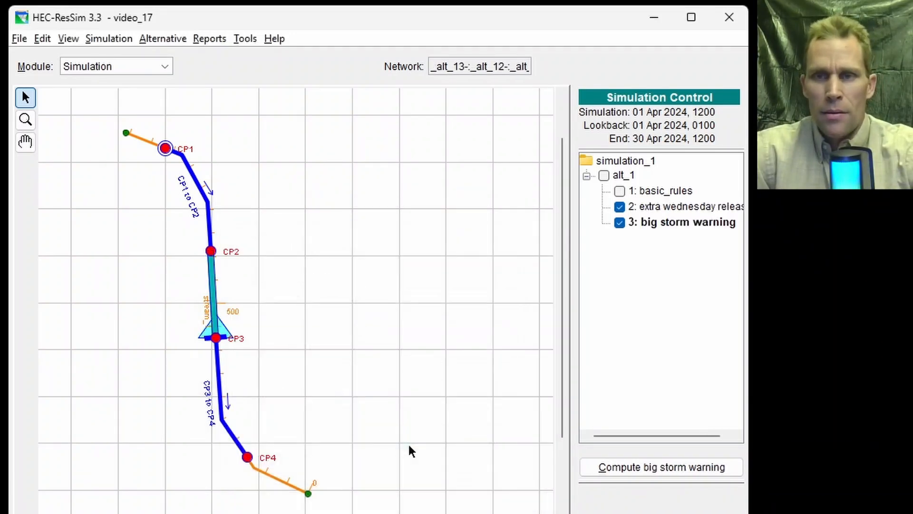
# Step: Open the big storm warning run for editing and show reservoir_1's operation rules with the full zone-rule names readable
pyautogui.click(661, 225)
pyautogui.rightClick(661, 224)
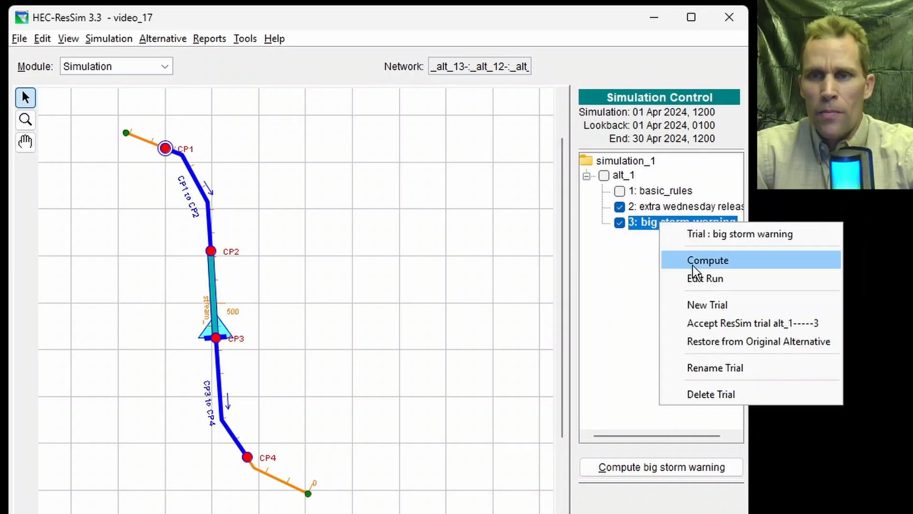
pyautogui.click(698, 282)
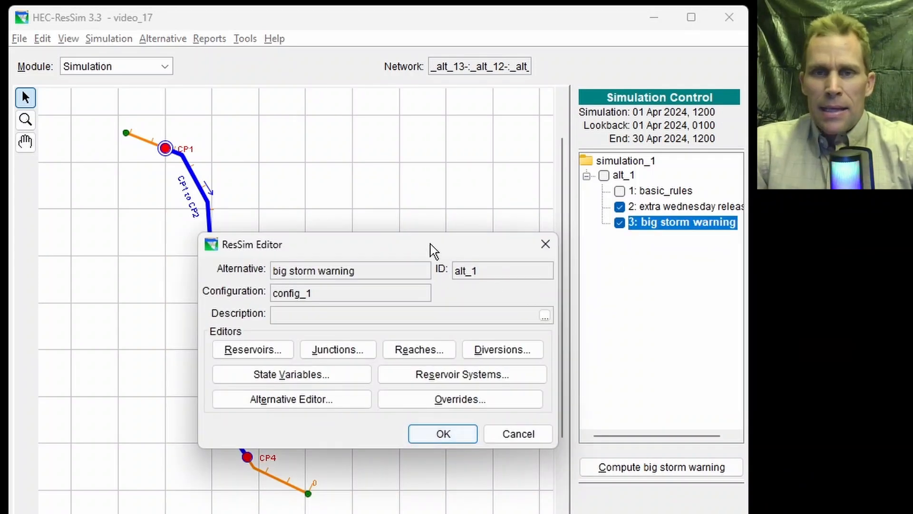
pyautogui.moveTo(432, 248); pyautogui.dragTo(559, 263)
pyautogui.click(401, 363)
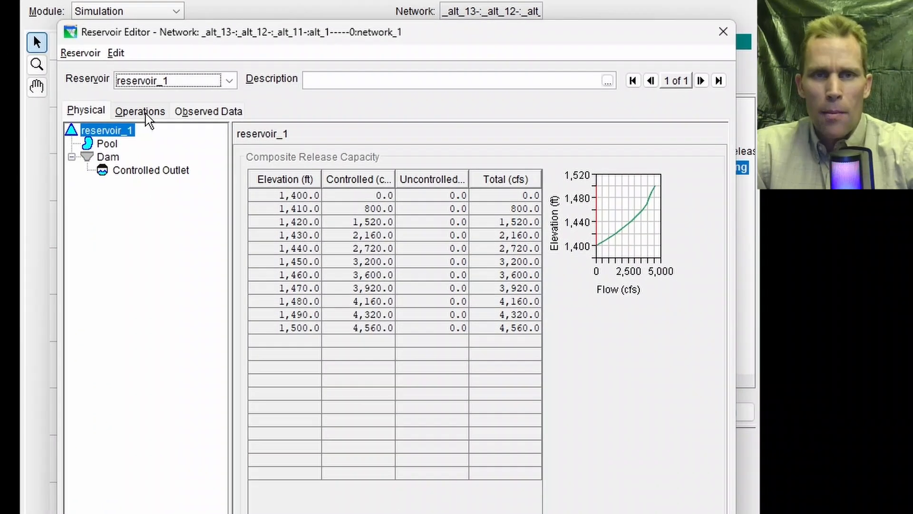
pyautogui.click(146, 114)
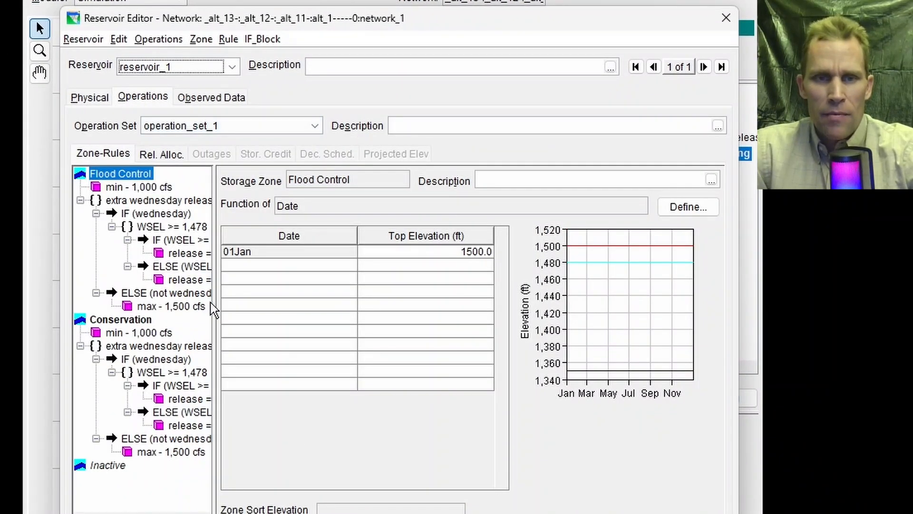
pyautogui.moveTo(213, 306); pyautogui.dragTo(295, 314)
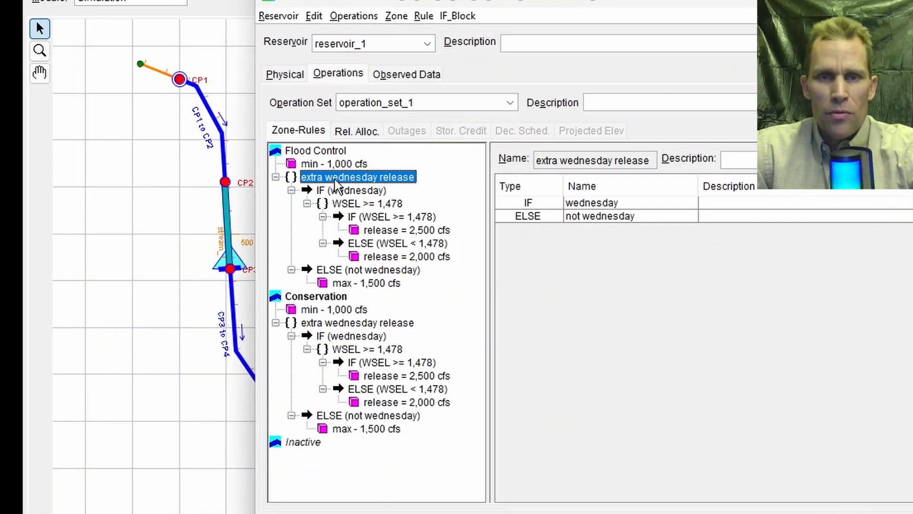
# Step: Remove the "extra wednesday release" IF block from all zones of reservoir_1
pyautogui.rightClick(337, 184)
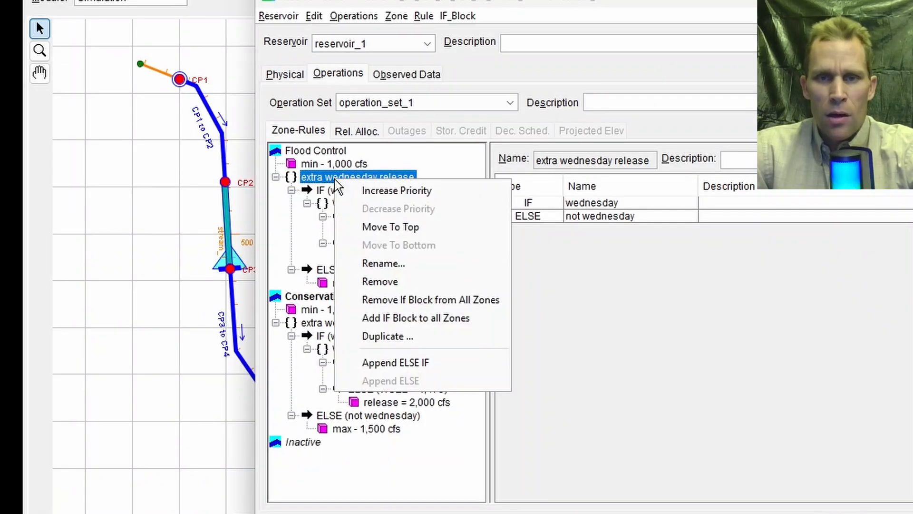
pyautogui.click(394, 296)
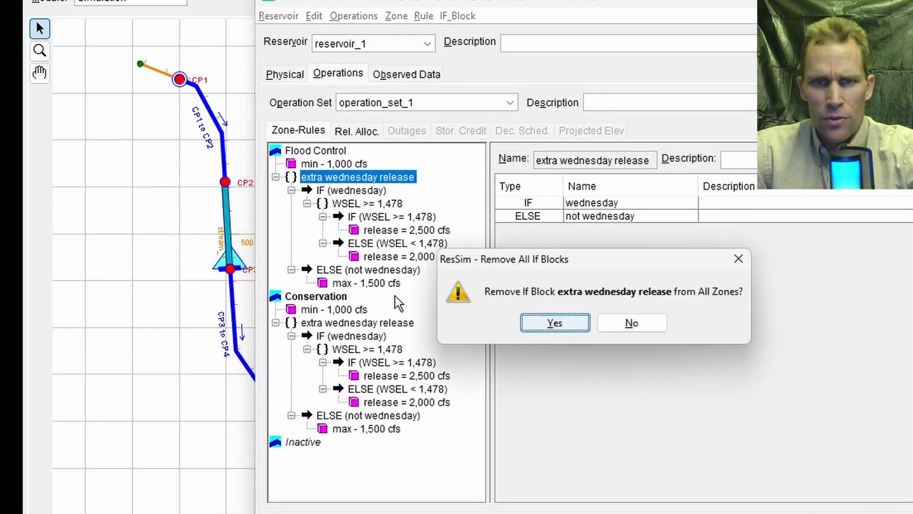
pyautogui.click(552, 324)
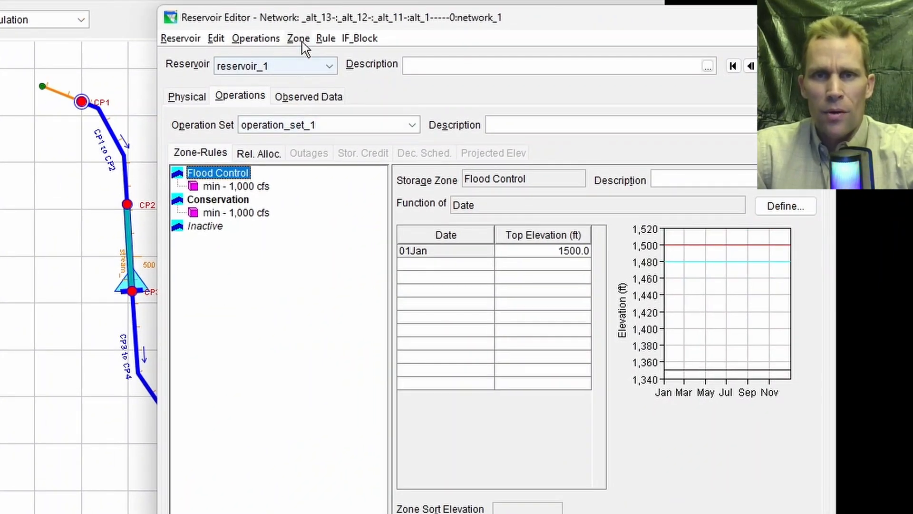
pyautogui.click(360, 39)
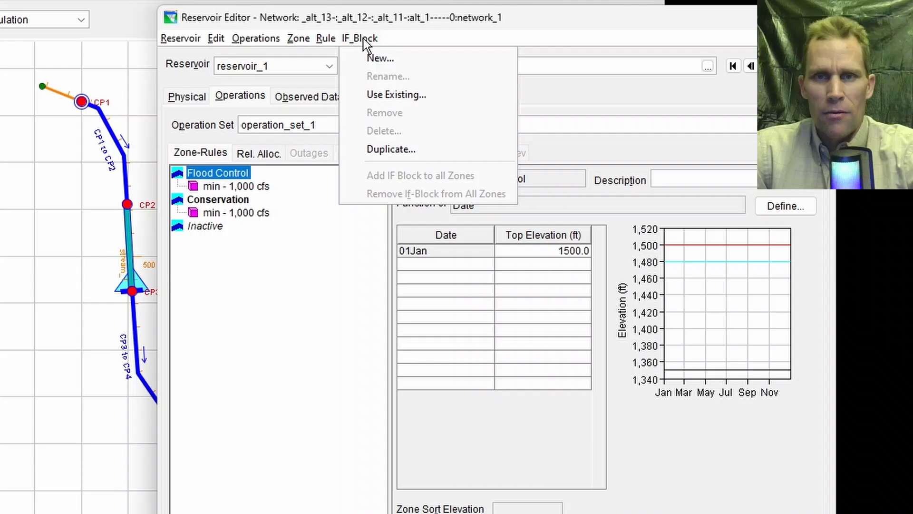
pyautogui.click(378, 94)
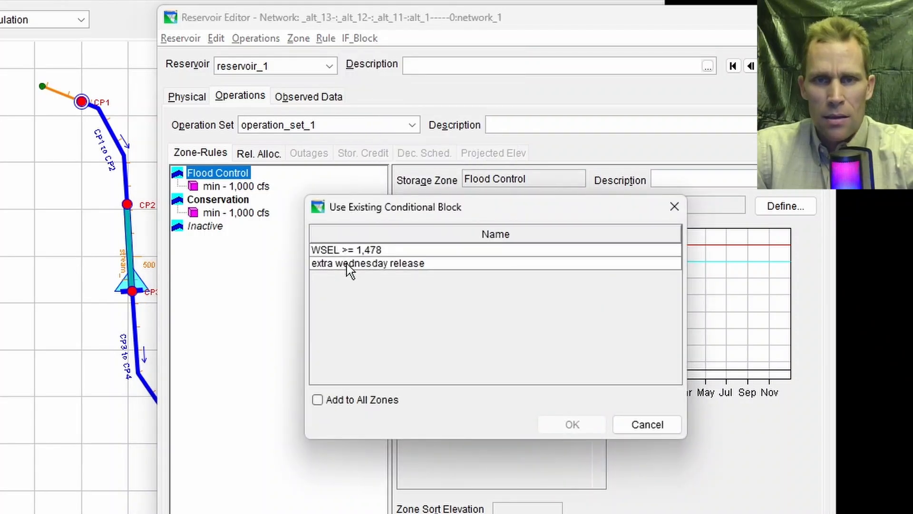
pyautogui.click(674, 206)
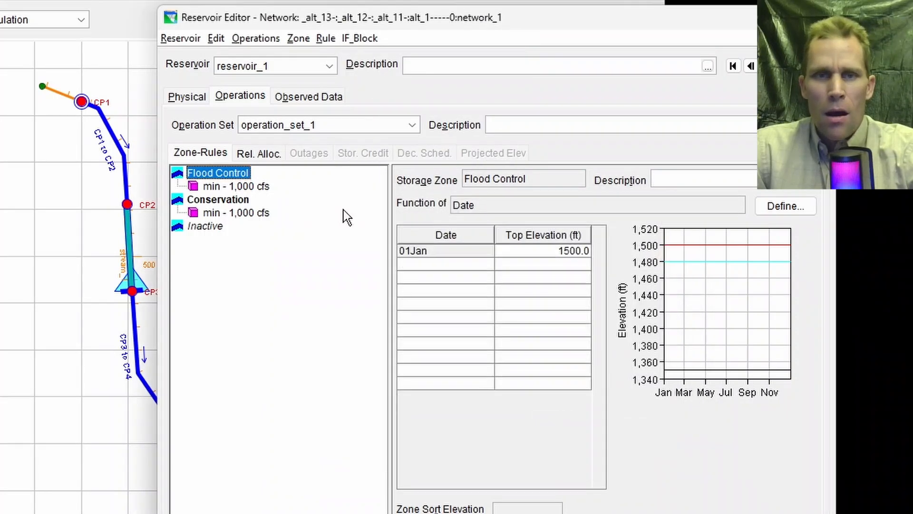
# Step: Add a new IF block named "Big Storm Warning" to the Flood Control zone
pyautogui.click(225, 187)
pyautogui.click(220, 172)
pyautogui.rightClick(225, 172)
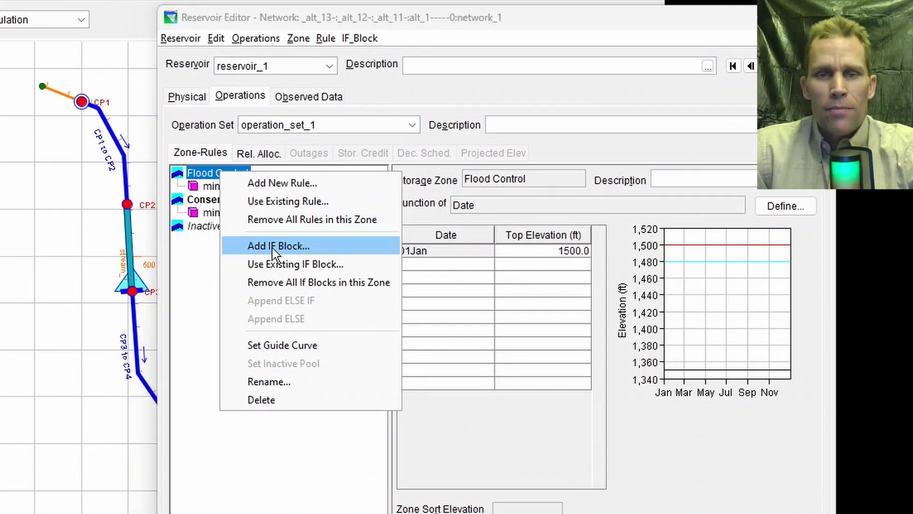
pyautogui.click(266, 251)
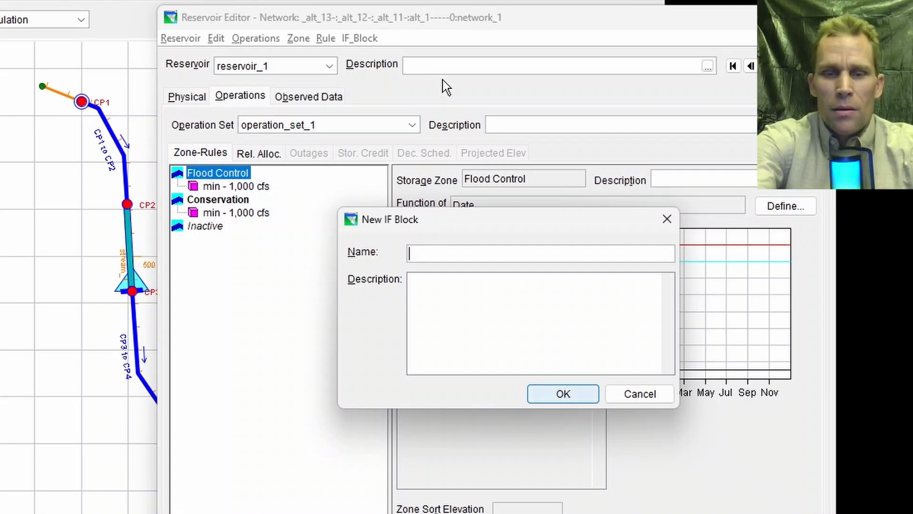
pyautogui.write('Big Stor')
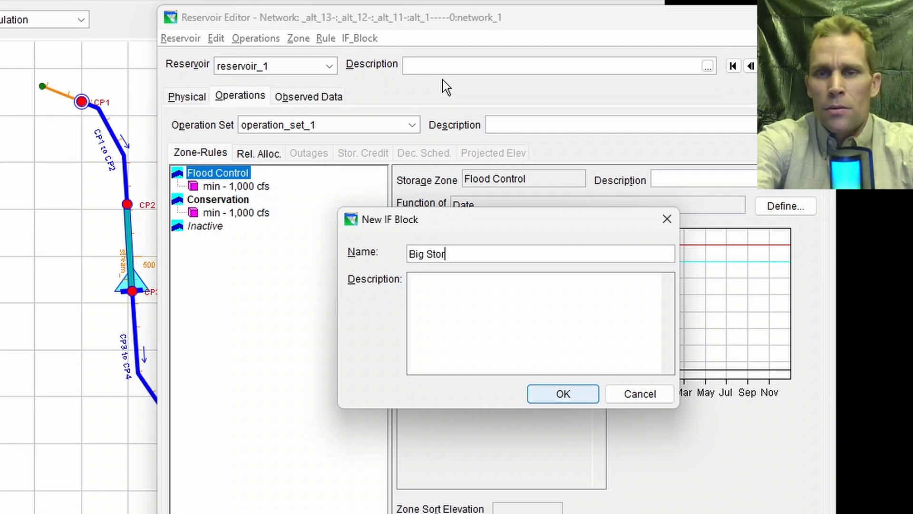
pyautogui.write('m Warning')
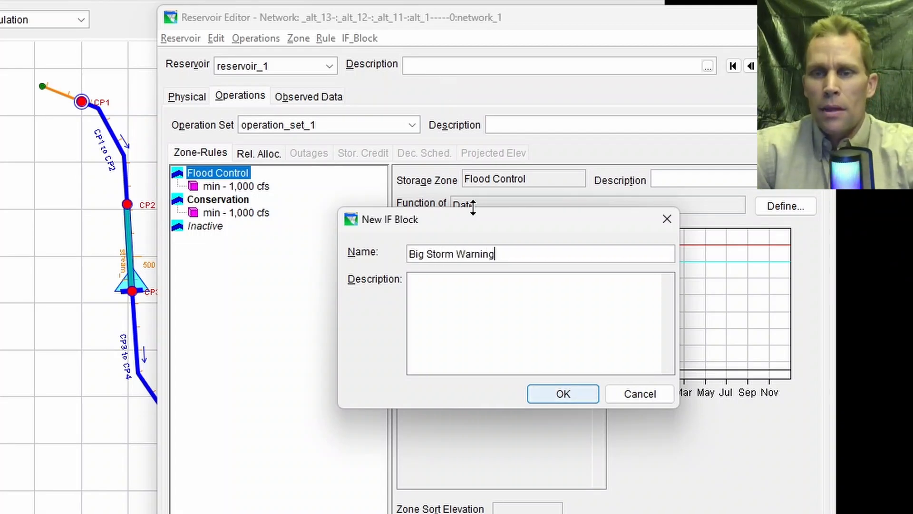
pyautogui.click(549, 393)
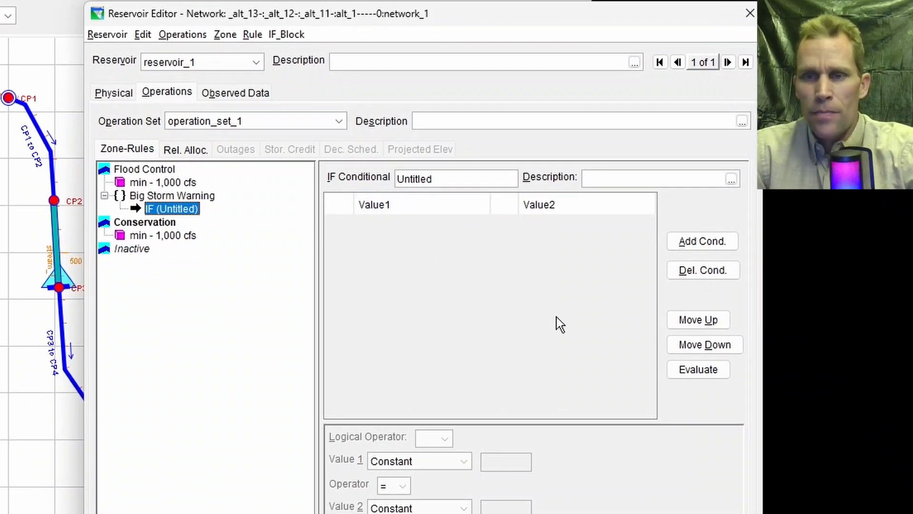
# Step: Rename the untitled IF conditional as "Big Storm Warning"
pyautogui.doubleClick(433, 179)
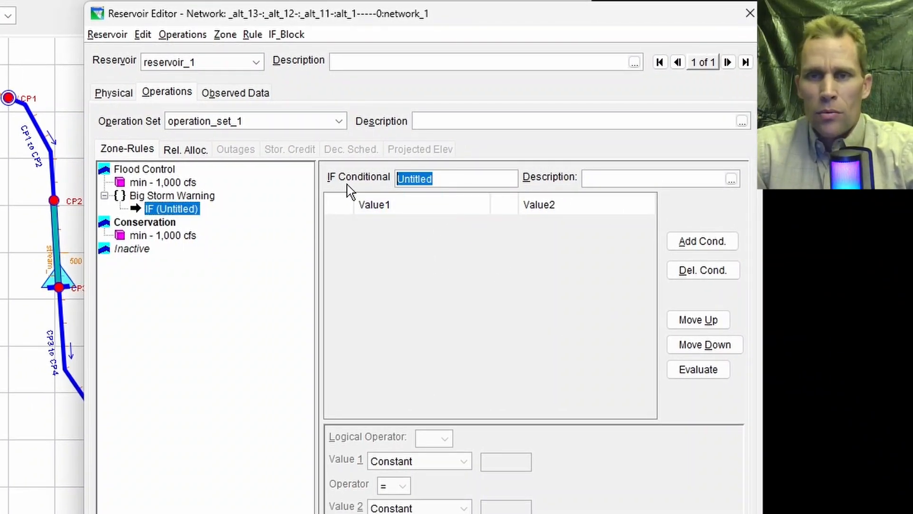
pyautogui.write('Big S')
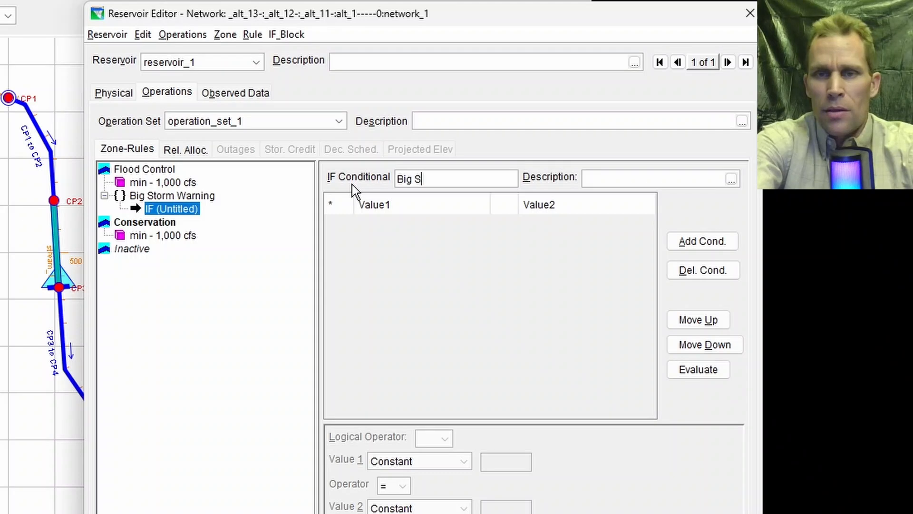
pyautogui.write('torm Warning')
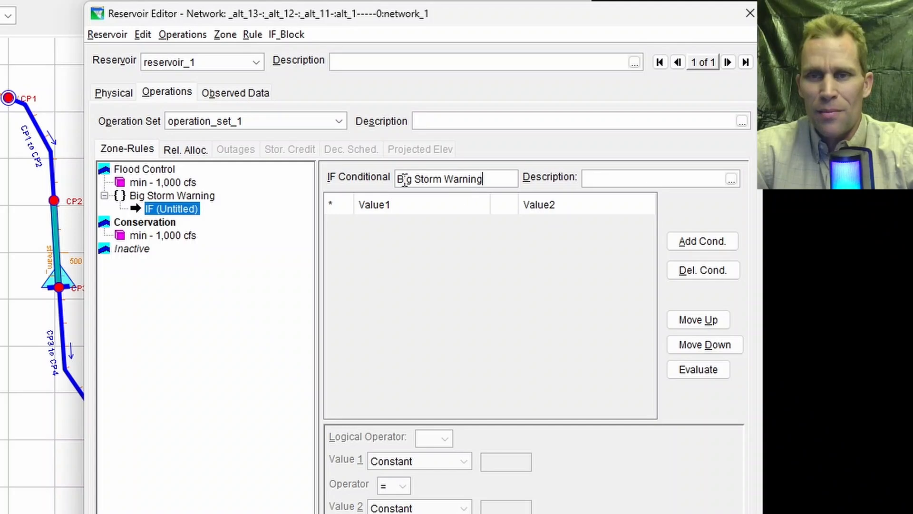
pyautogui.moveTo(498, 176); pyautogui.dragTo(389, 172)
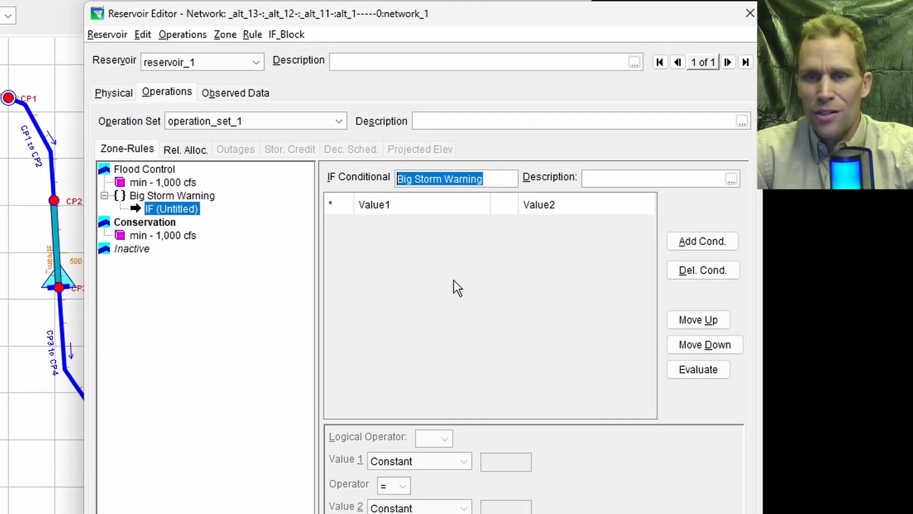
# Step: Add a condition to the IF conditional whose first value is a time series defined as an External Variable
pyautogui.click(698, 244)
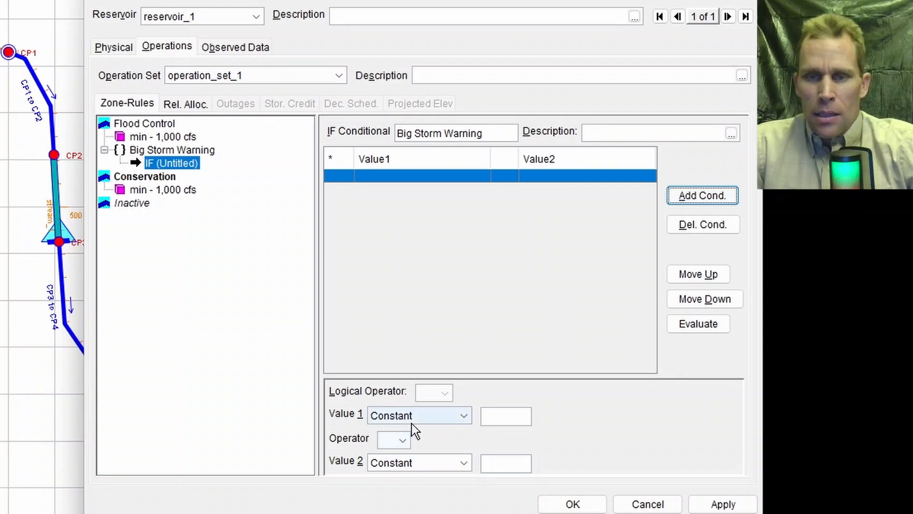
pyautogui.click(414, 459)
pyautogui.click(421, 477)
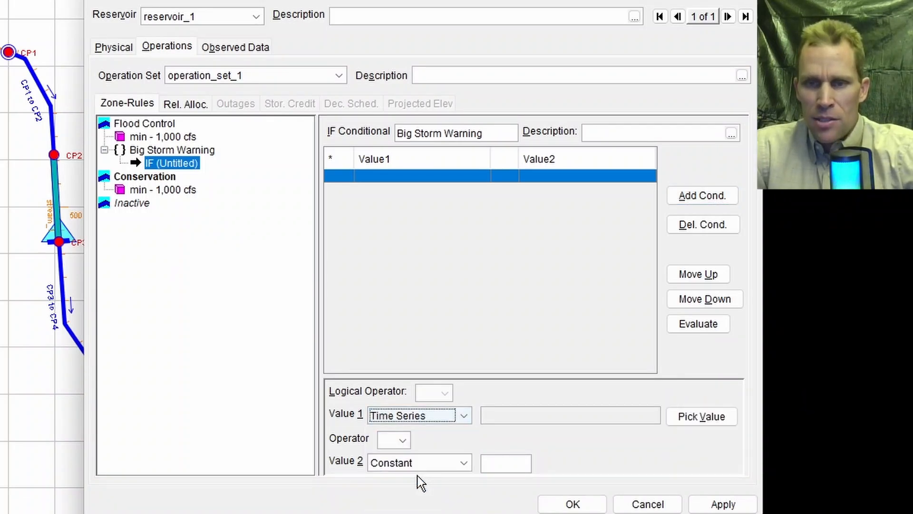
pyautogui.click(695, 418)
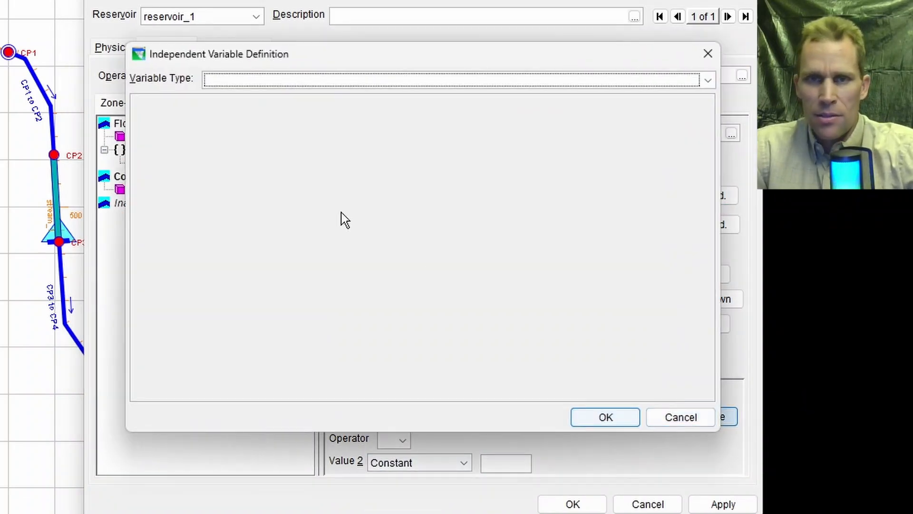
pyautogui.click(304, 85)
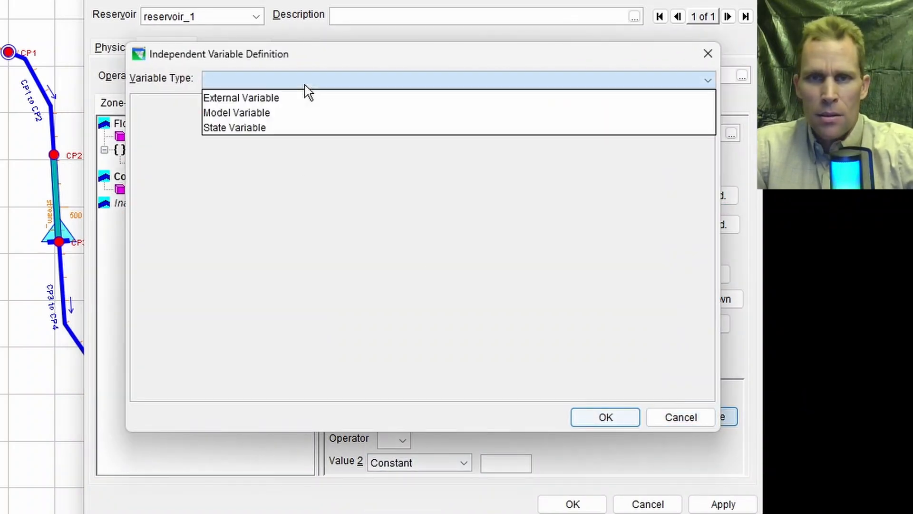
pyautogui.click(286, 112)
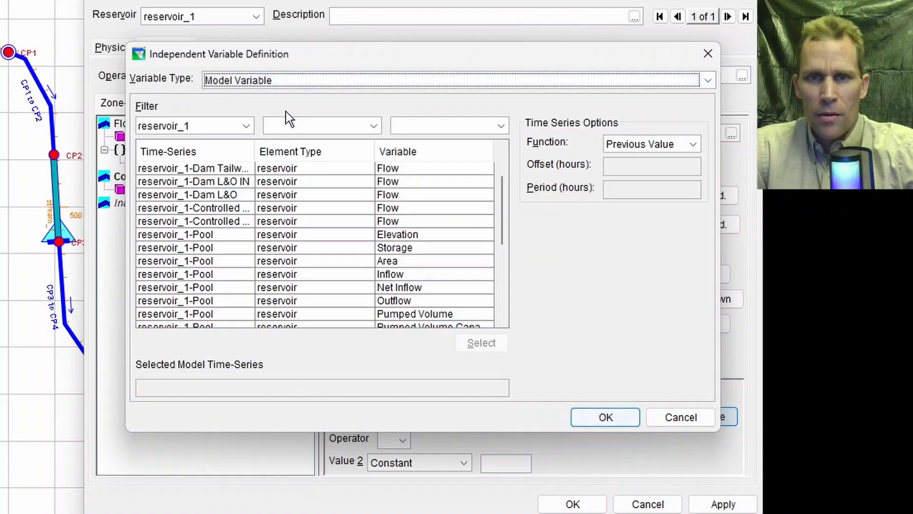
pyautogui.click(361, 84)
pyautogui.click(347, 96)
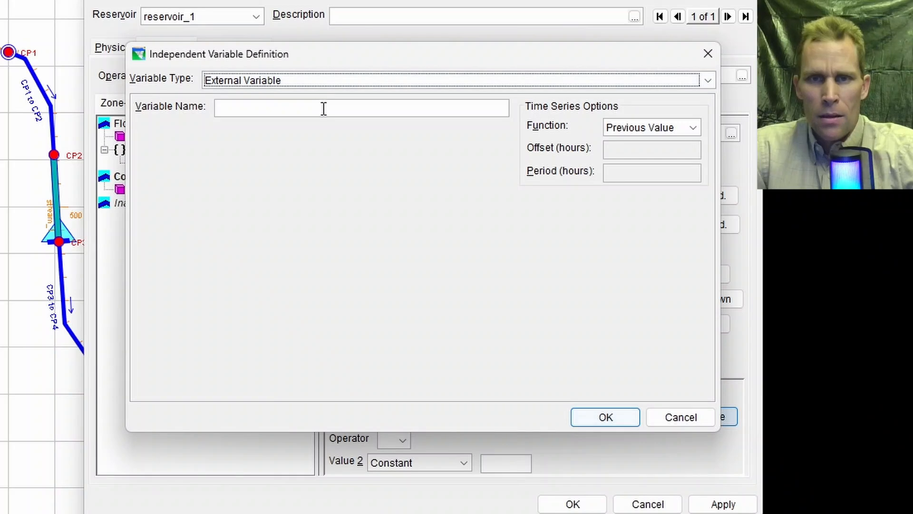
# Step: Name the external variable "Big Storm Warning TS", set its function to Current Value, and try to apply the condition
pyautogui.click(323, 109)
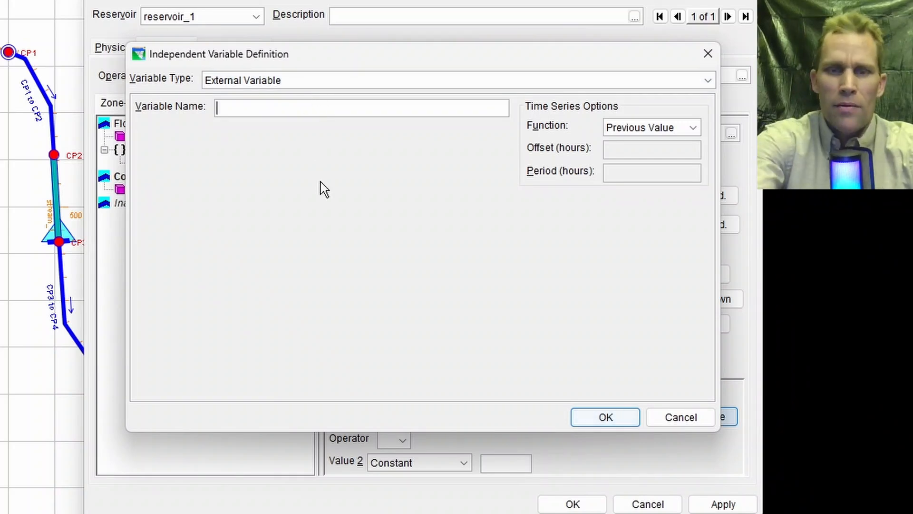
pyautogui.write('Big Storm')
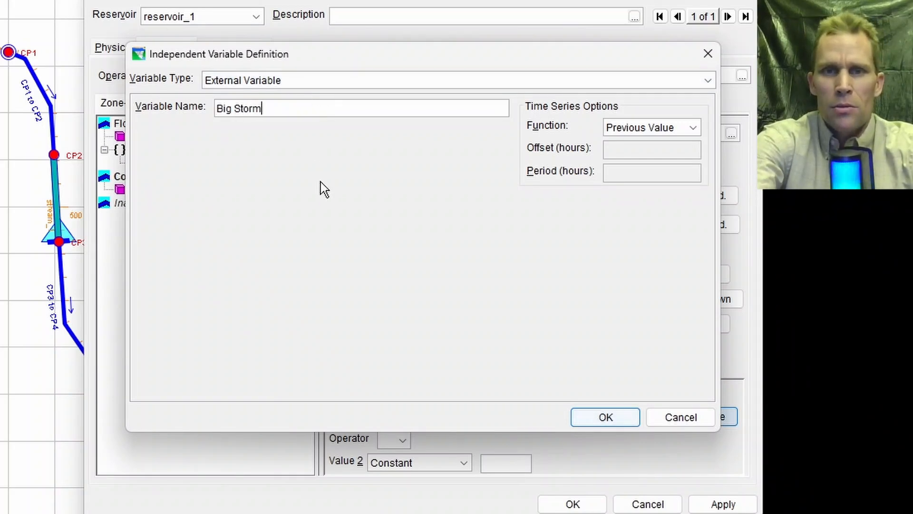
pyautogui.write(' Warning TS')
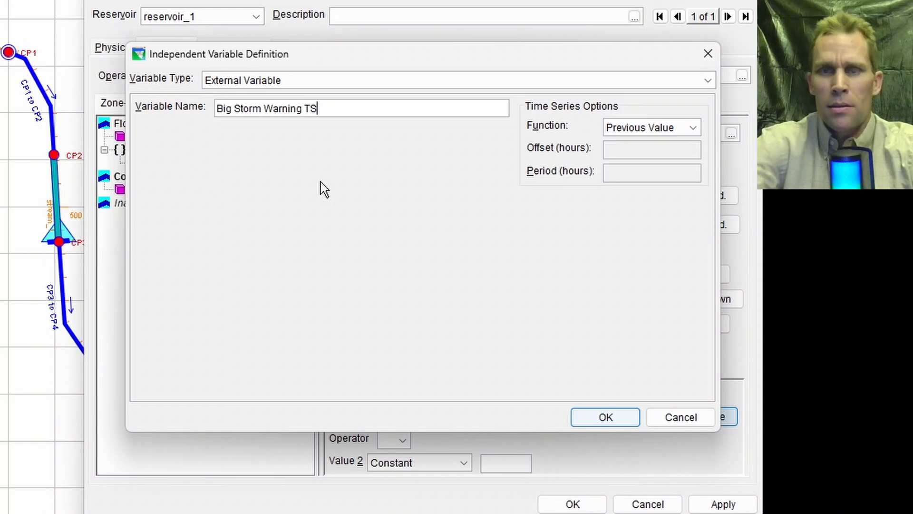
pyautogui.click(693, 126)
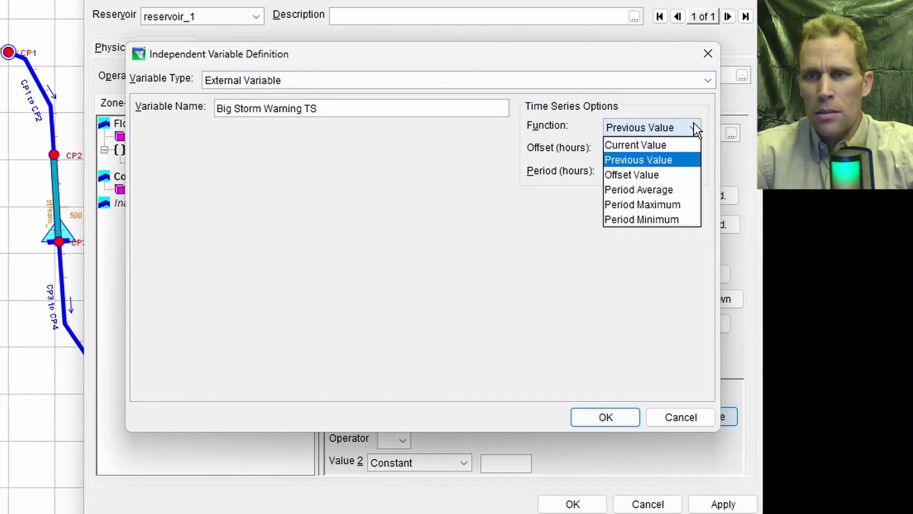
pyautogui.click(672, 145)
pyautogui.click(613, 417)
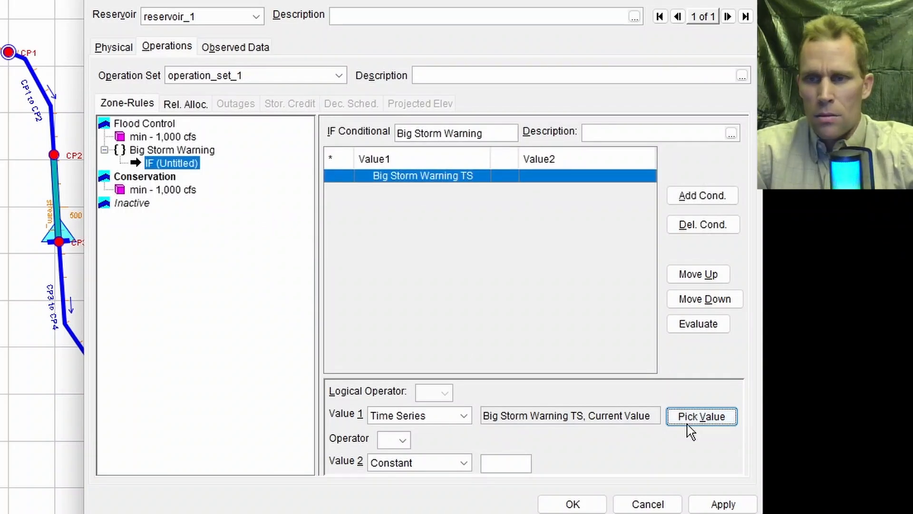
pyautogui.click(720, 503)
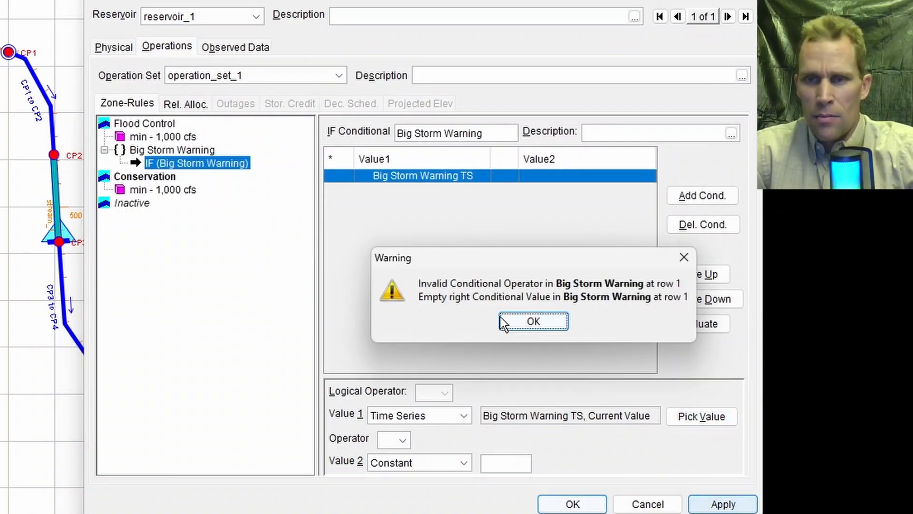
pyautogui.click(545, 320)
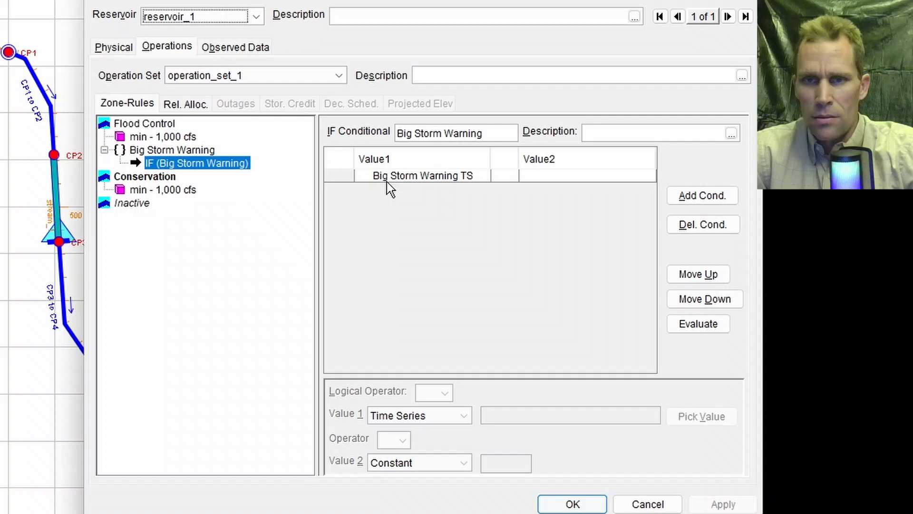
# Step: Complete the Big Storm Warning TS condition with the = operator and a constant of 1, and apply it
pyautogui.click(475, 176)
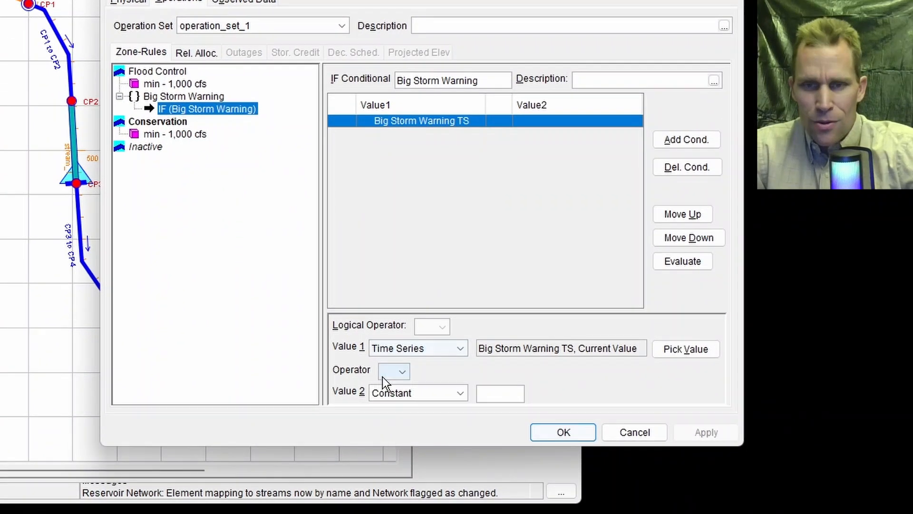
pyautogui.click(393, 371)
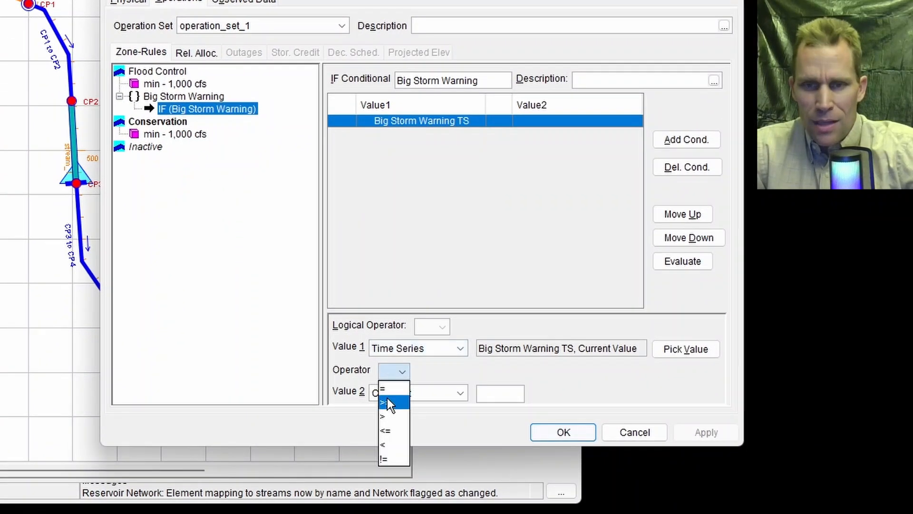
pyautogui.click(394, 388)
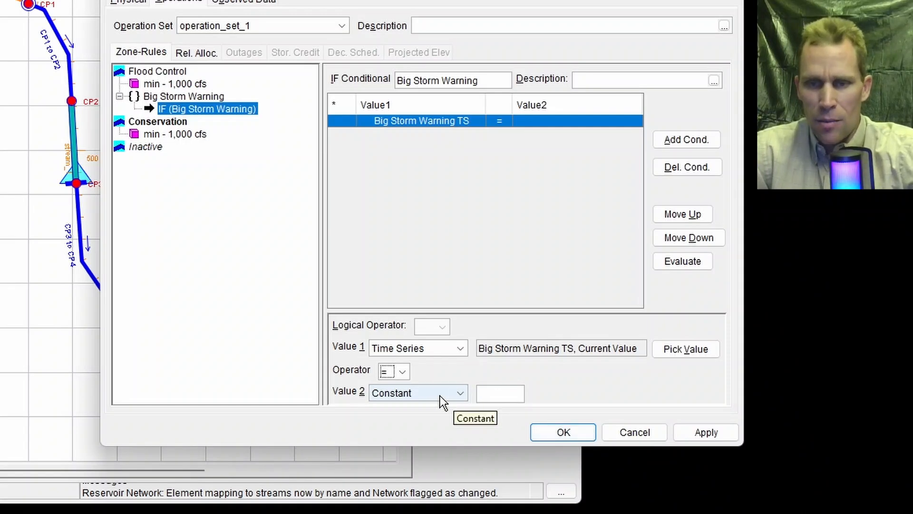
pyautogui.click(523, 394)
pyautogui.write('1')
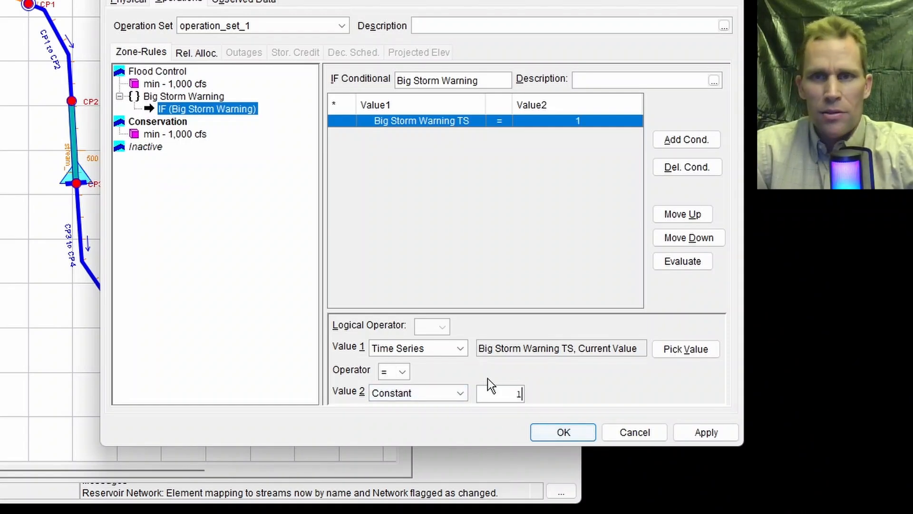
pyautogui.click(707, 439)
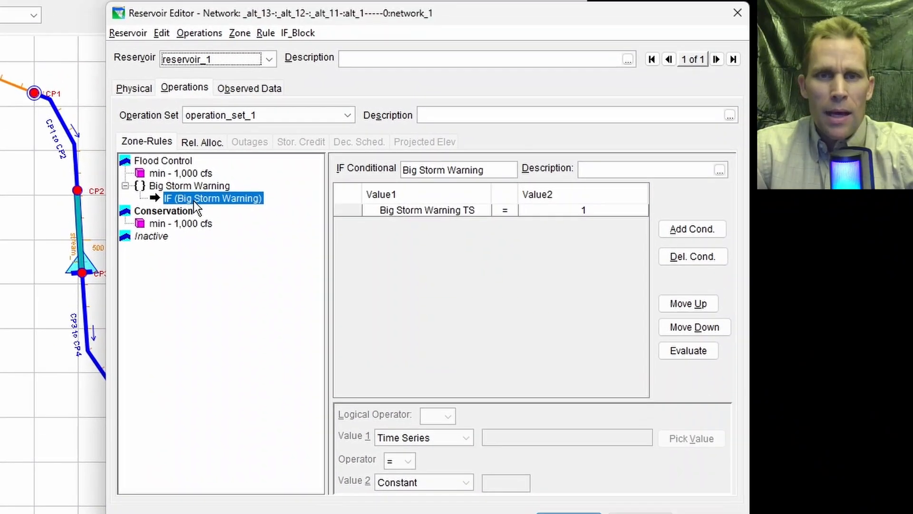
# Step: Append an ELSE branch to the Big Storm Warning IF block
pyautogui.rightClick(187, 111)
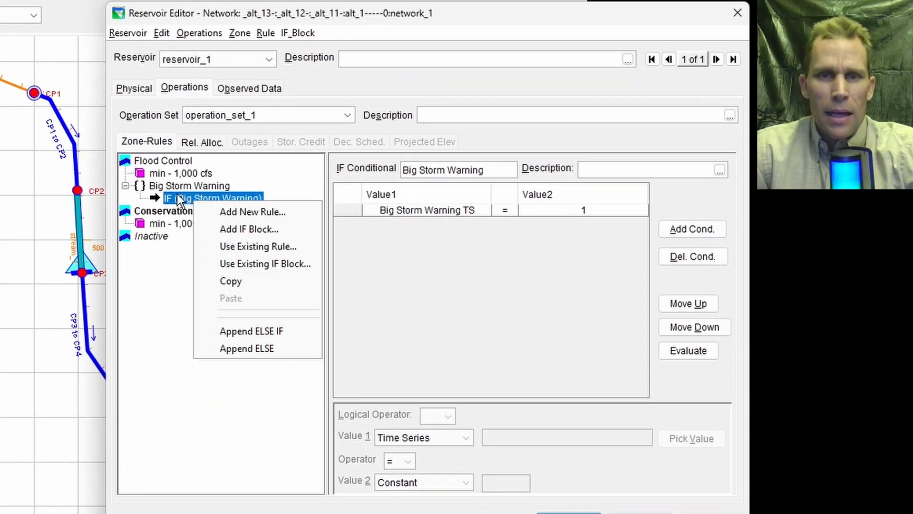
pyautogui.rightClick(179, 196)
pyautogui.rightClick(179, 197)
pyautogui.click(243, 346)
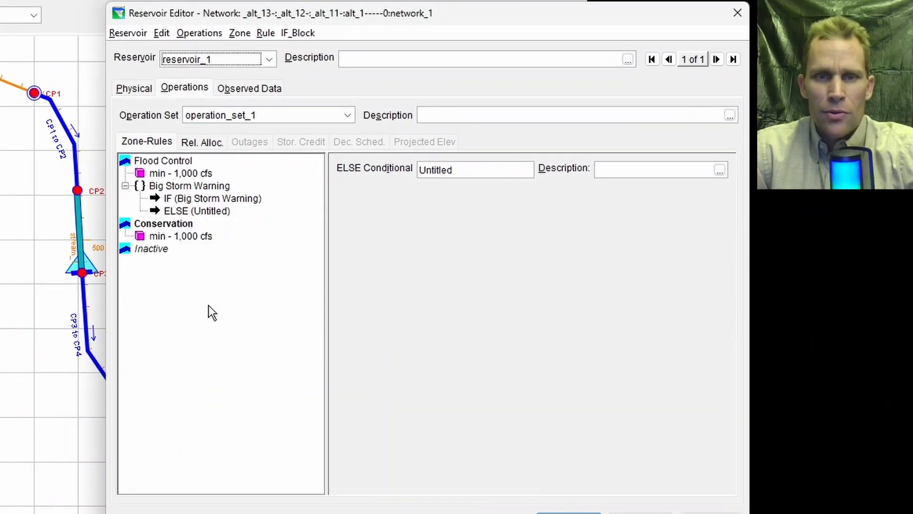
pyautogui.click(175, 212)
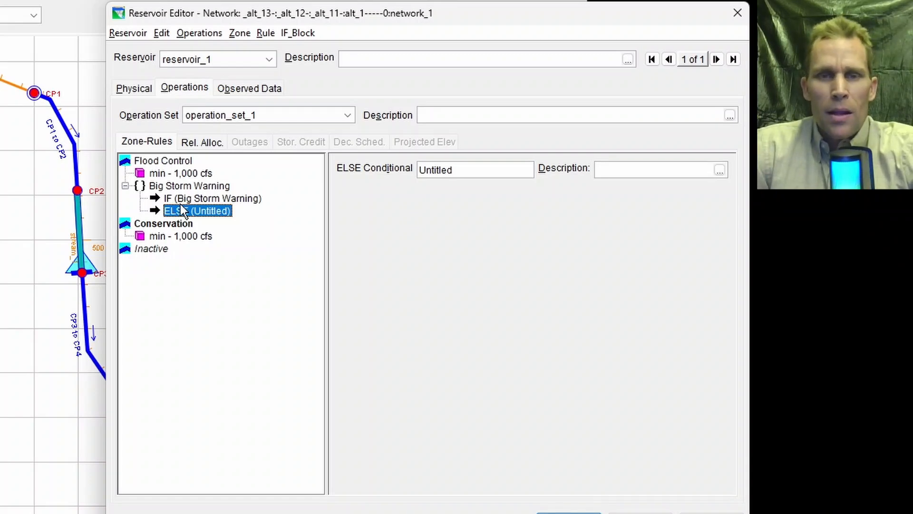
# Step: Add a Release Function rule "min - 3,800 cfs" for reservoir_1-Controlled Outlet to the IF branch, with limit type Minimum
pyautogui.click(189, 197)
pyautogui.rightClick(195, 197)
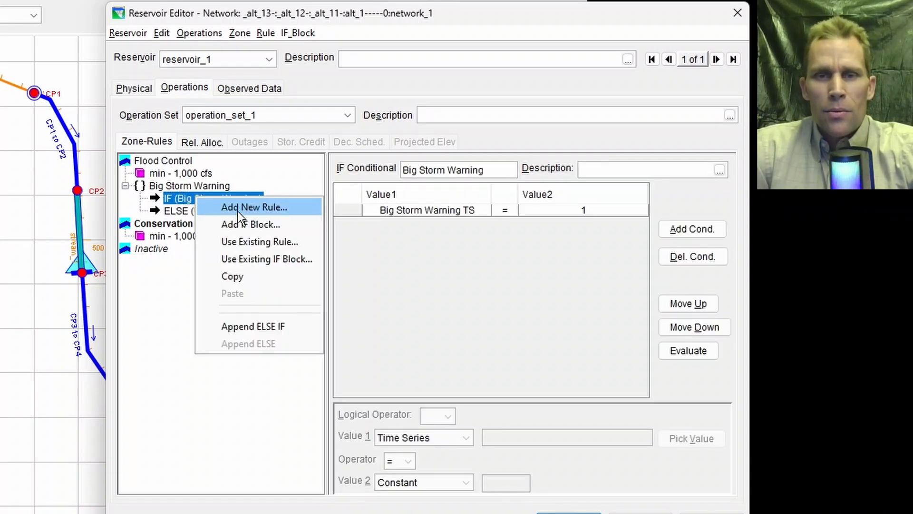
pyautogui.click(238, 207)
pyautogui.write('min - 3,800')
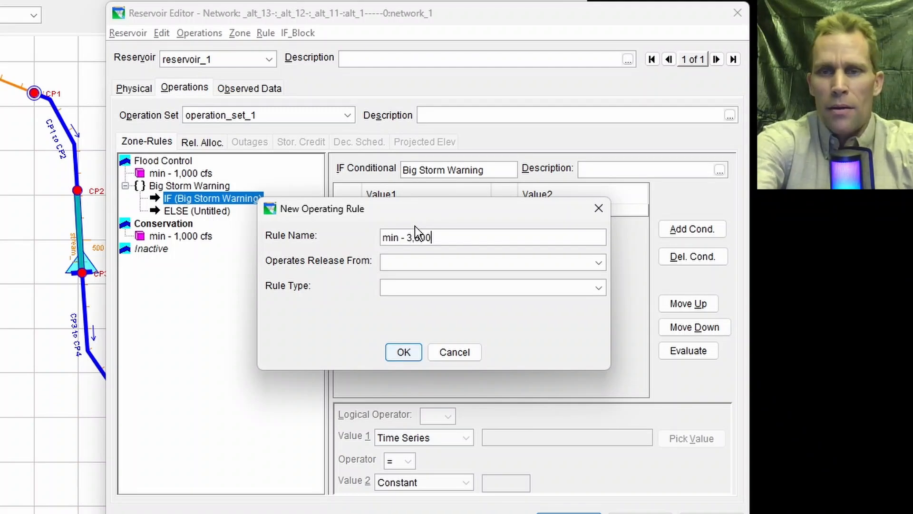
pyautogui.write(' cfs')
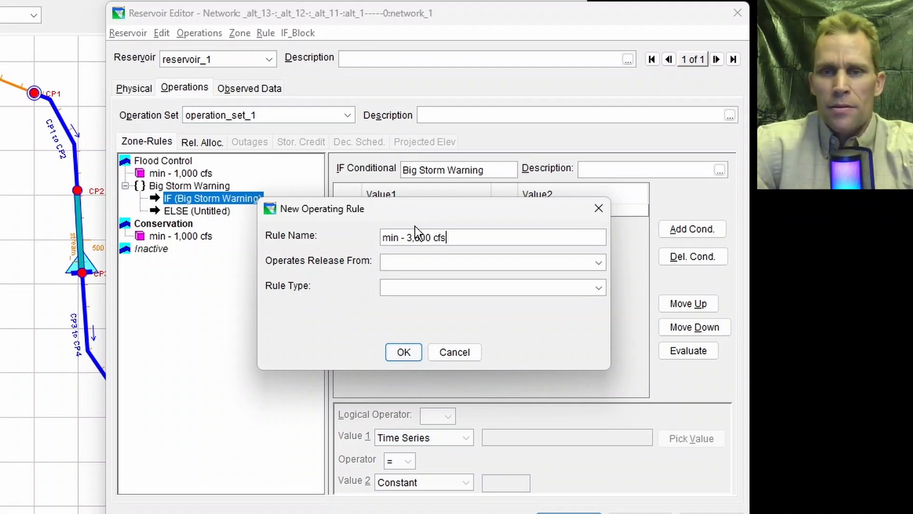
pyautogui.click(456, 260)
pyautogui.click(489, 307)
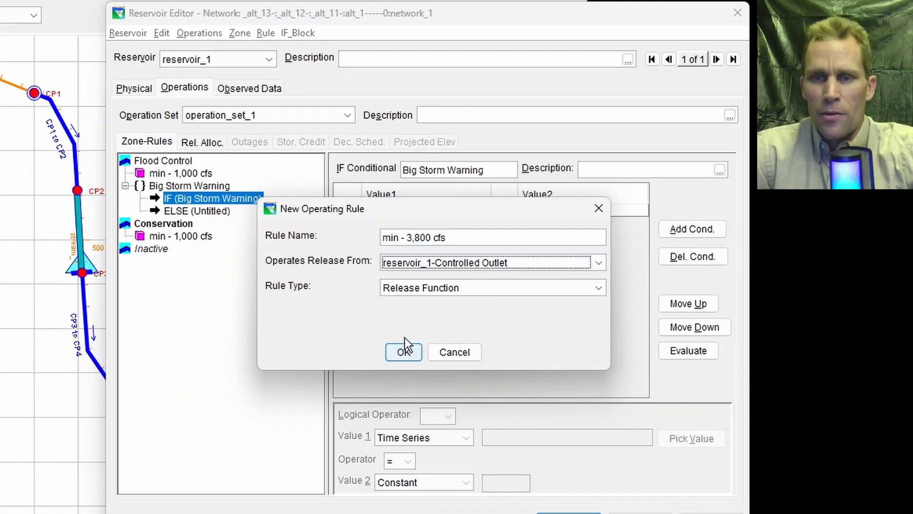
pyautogui.click(405, 351)
pyautogui.click(437, 232)
pyautogui.click(435, 241)
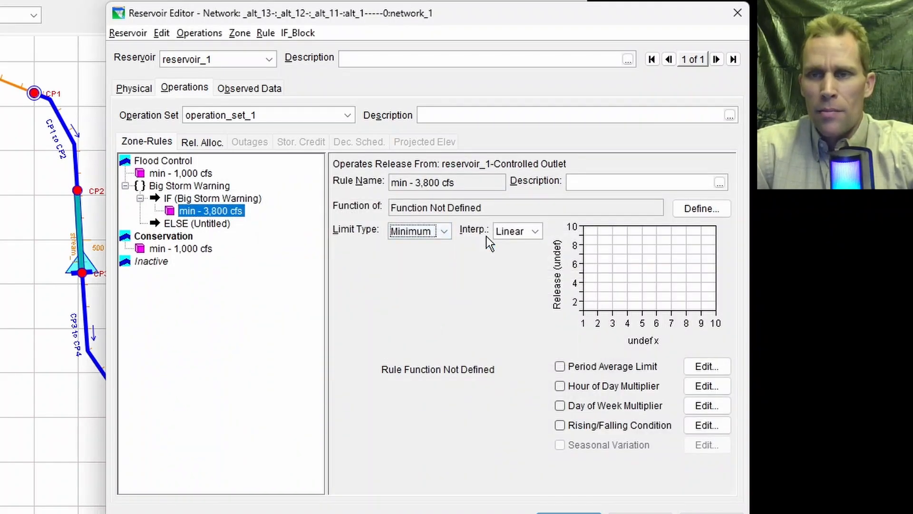
# Step: Define the min - 3,800 cfs rule as a function of Date with a release of 3800 cfs, and apply it
pyautogui.click(702, 210)
pyautogui.click(402, 120)
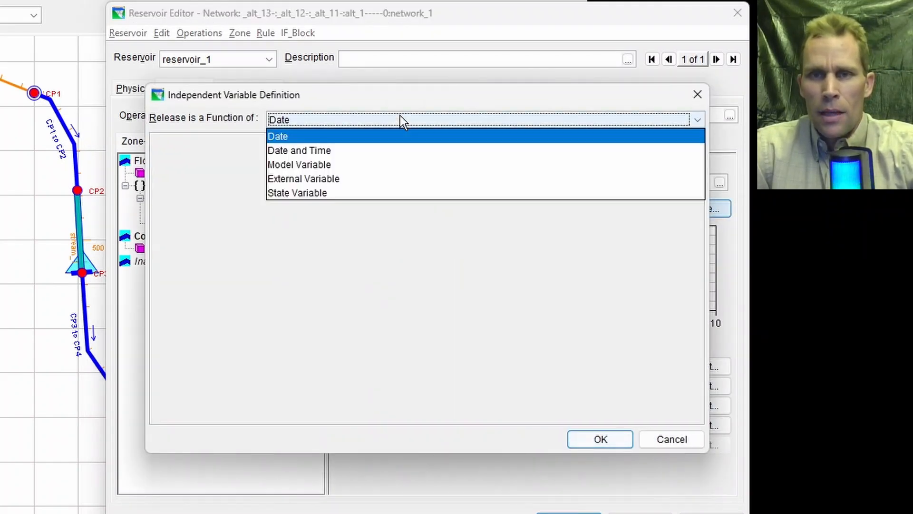
pyautogui.click(370, 139)
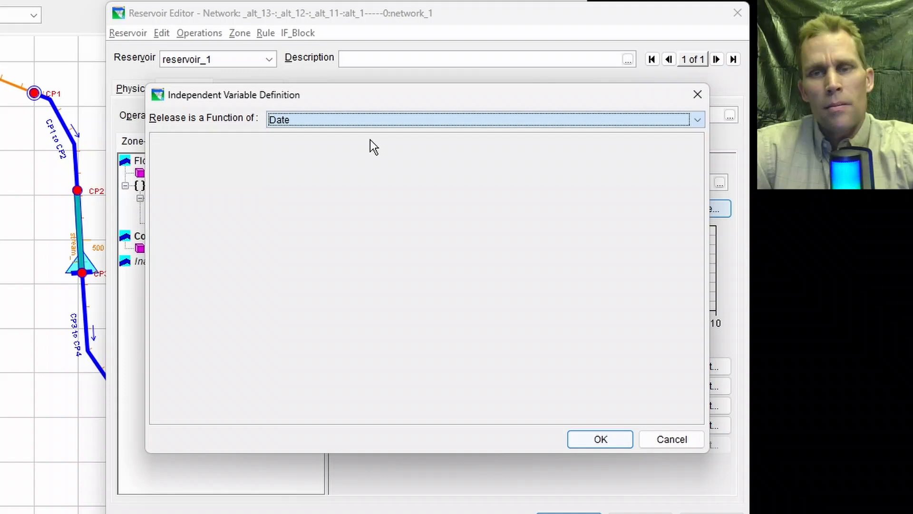
pyautogui.click(573, 430)
pyautogui.click(450, 272)
pyautogui.write('3800')
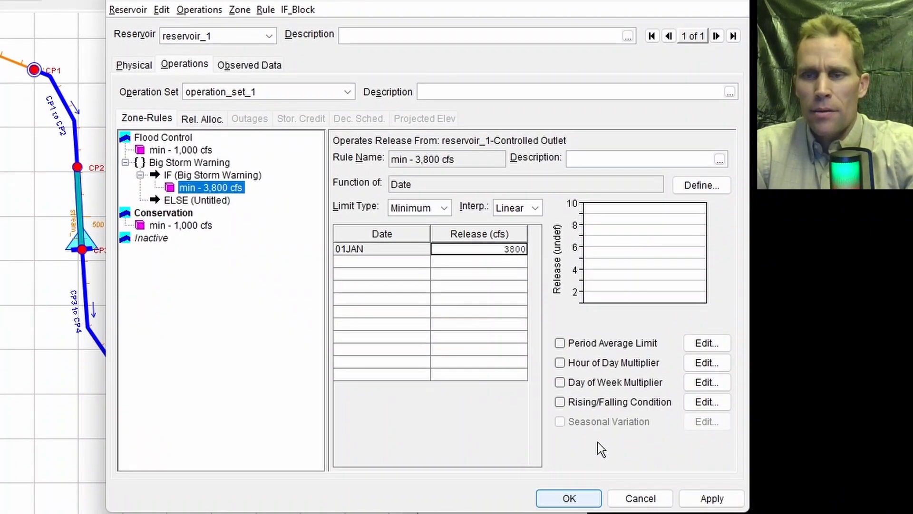
pyautogui.click(694, 511)
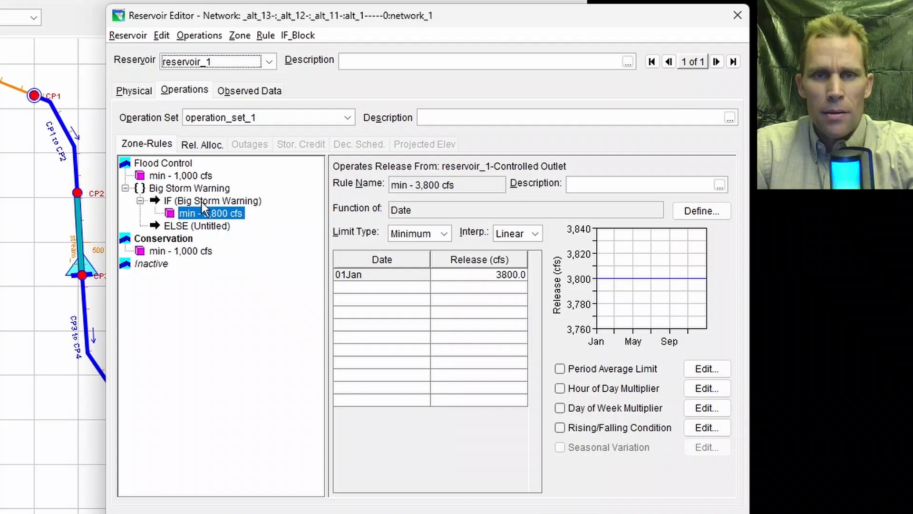
# Step: Add the existing "extra wednesday release" conditional block to the ELSE branch of Big Storm Warning
pyautogui.click(201, 202)
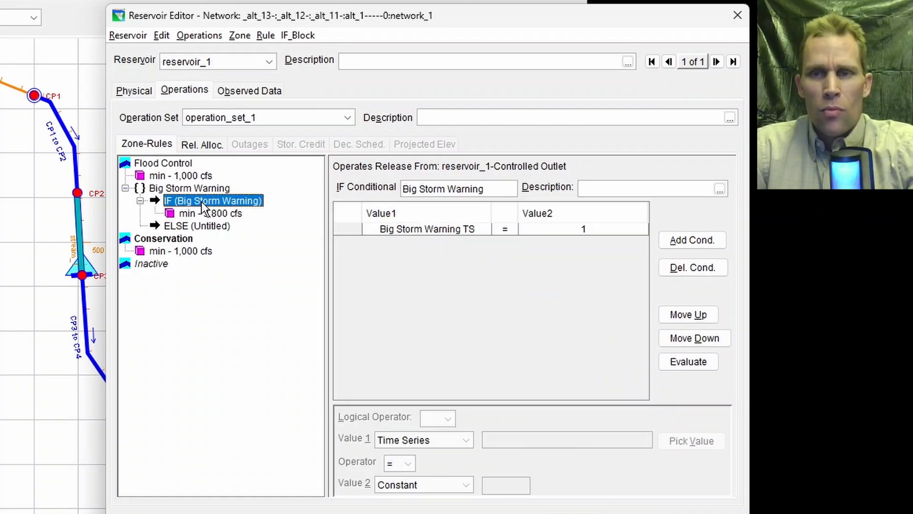
pyautogui.click(185, 228)
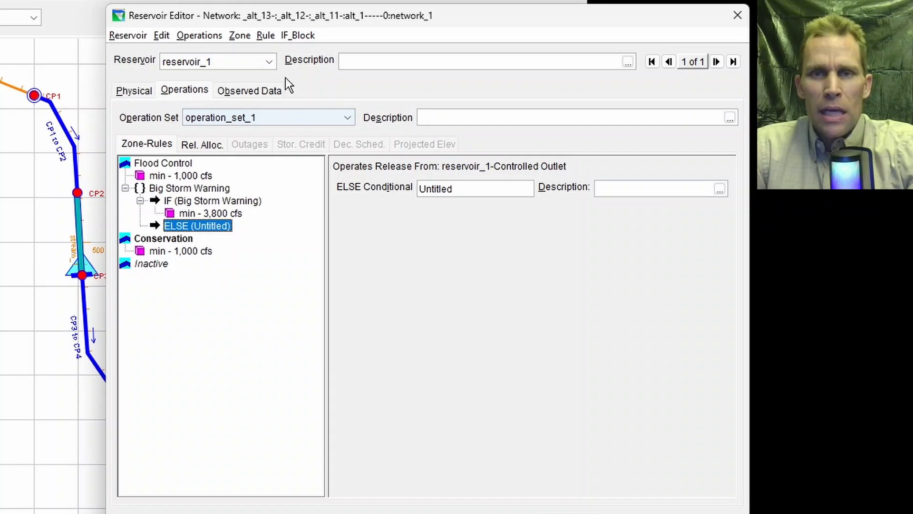
pyautogui.click(267, 35)
pyautogui.moveTo(299, 36)
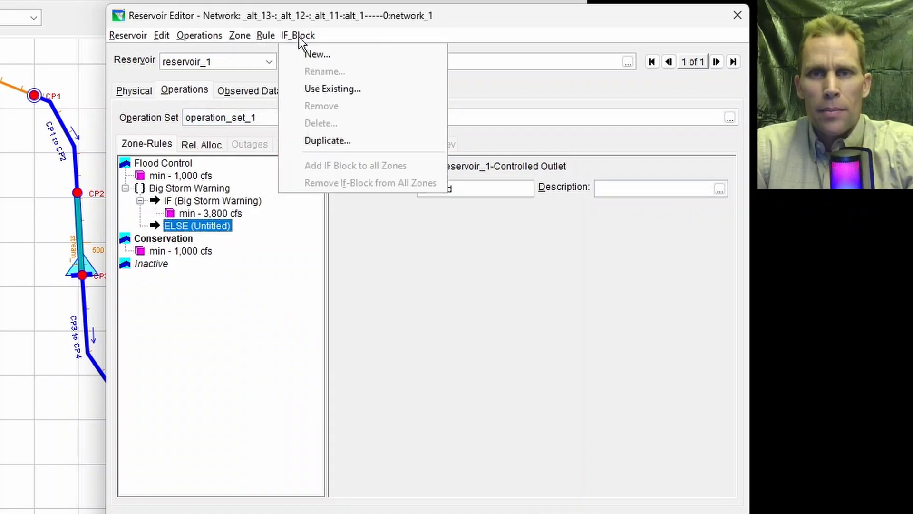
pyautogui.click(321, 91)
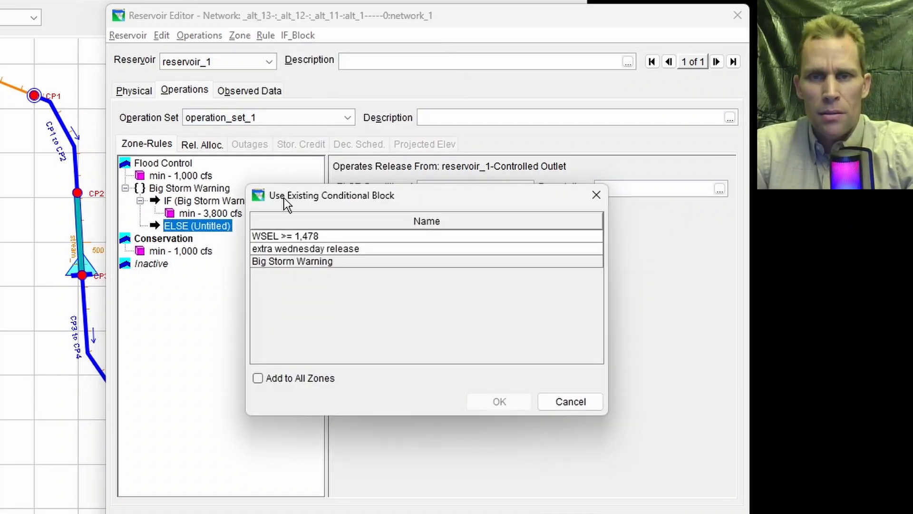
pyautogui.moveTo(284, 198); pyautogui.dragTo(376, 198)
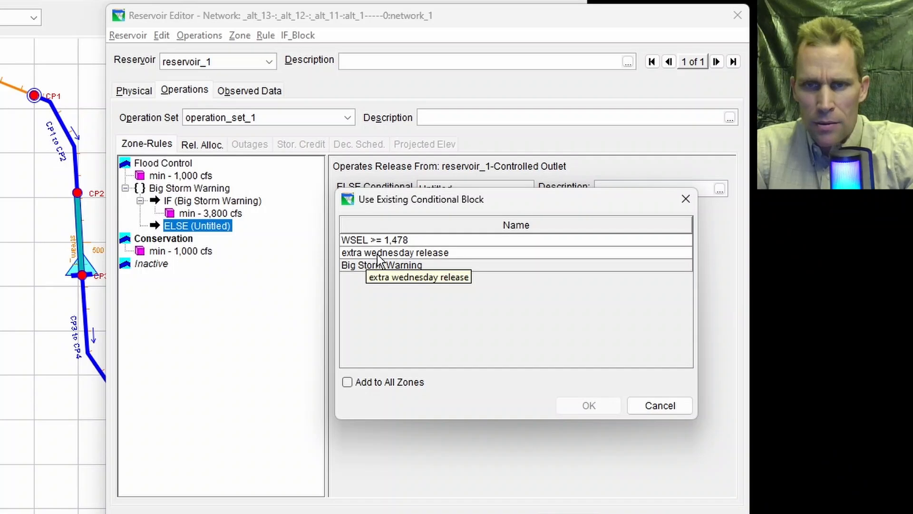
pyautogui.click(378, 253)
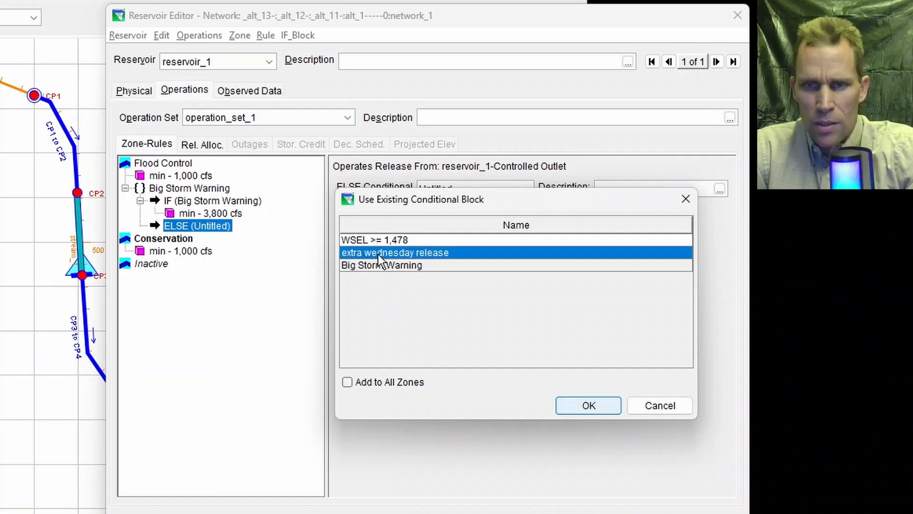
pyautogui.click(595, 406)
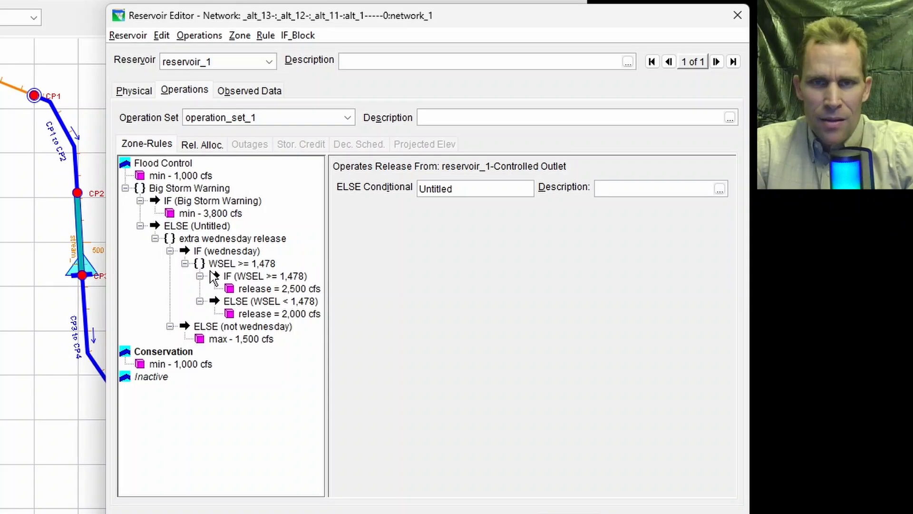
# Step: Check the nested Wednesday and WSEL conditions, and add the Big Storm Warning IF block to all zones, saving the reservoir edits
pyautogui.click(216, 252)
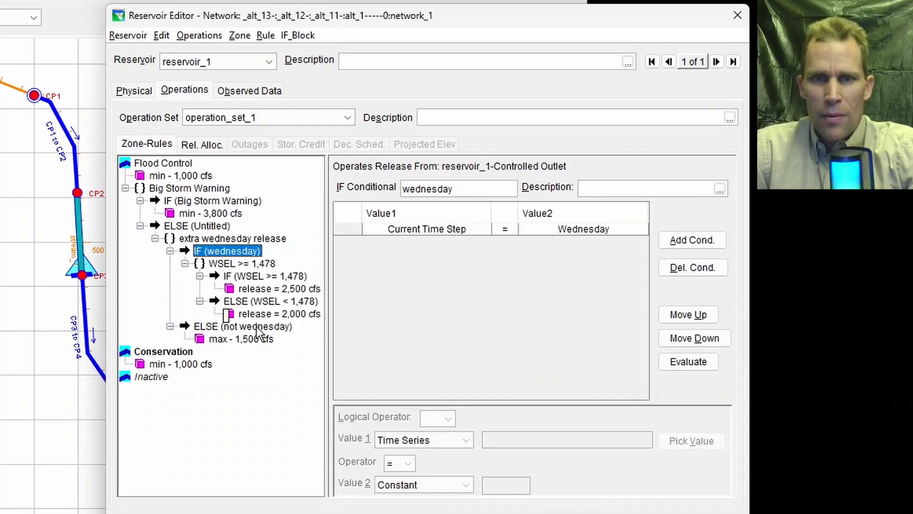
pyautogui.click(254, 289)
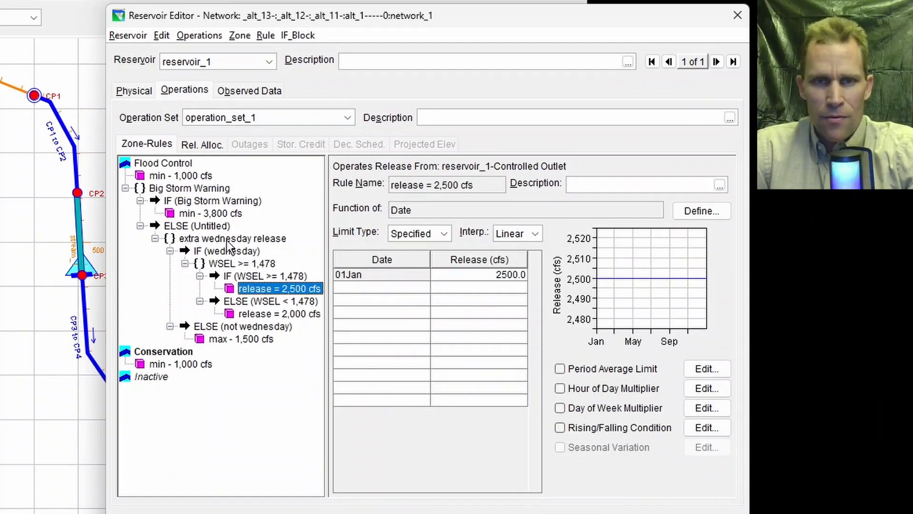
pyautogui.click(186, 189)
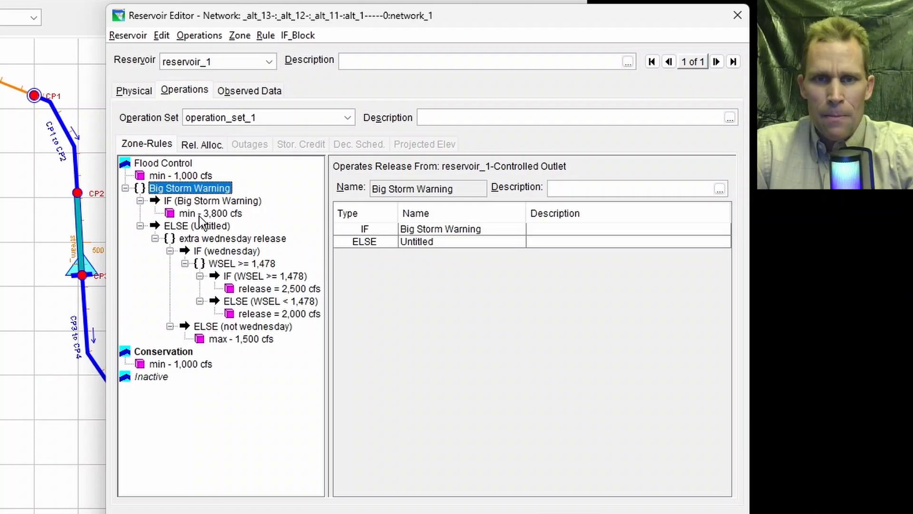
pyautogui.click(213, 253)
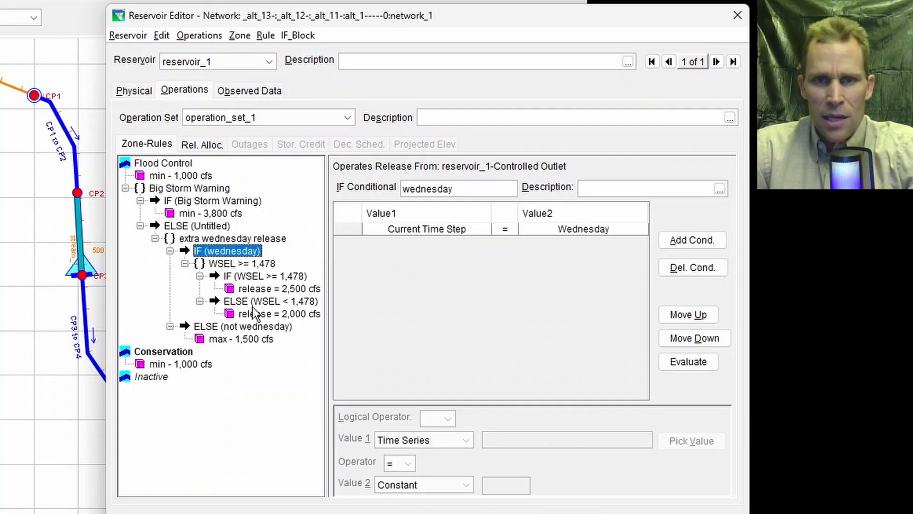
pyautogui.click(255, 278)
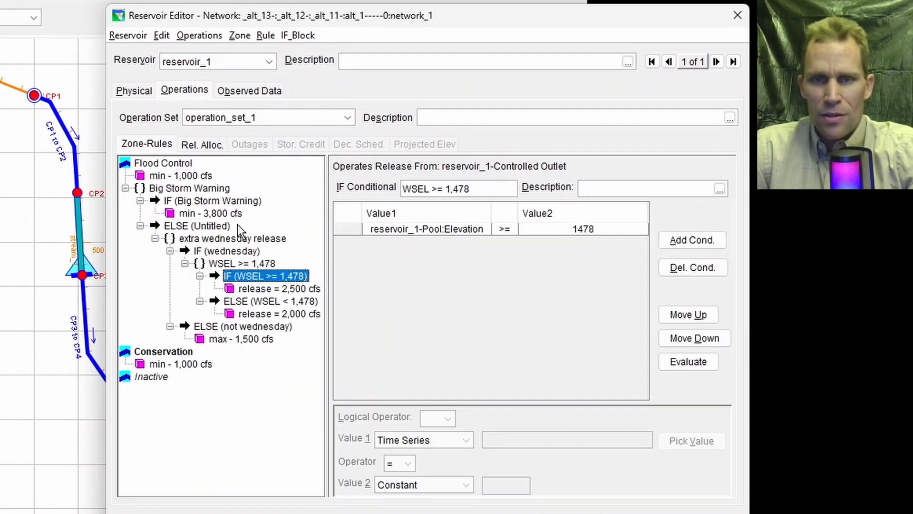
pyautogui.click(215, 188)
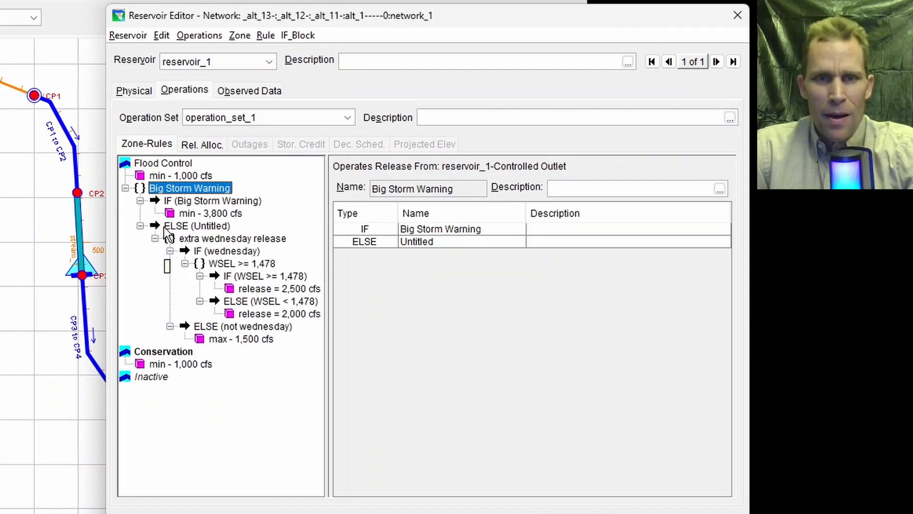
pyautogui.rightClick(174, 195)
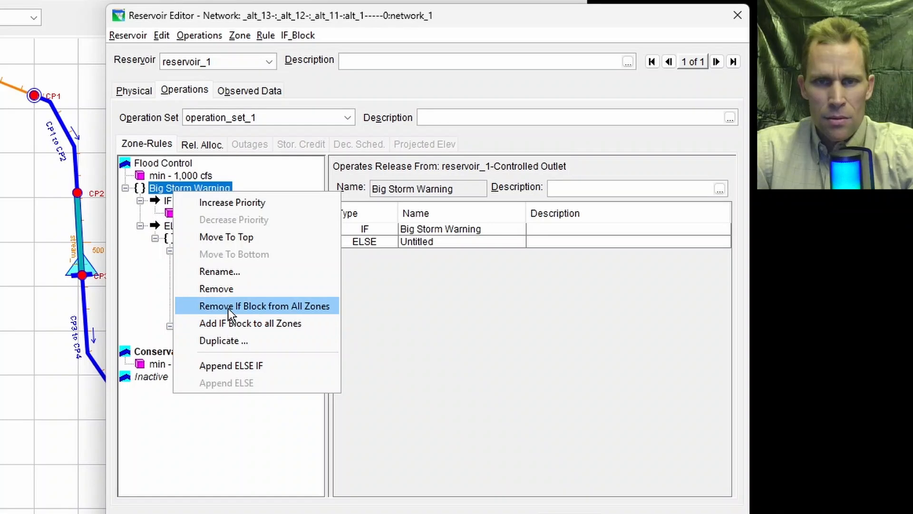
pyautogui.click(238, 326)
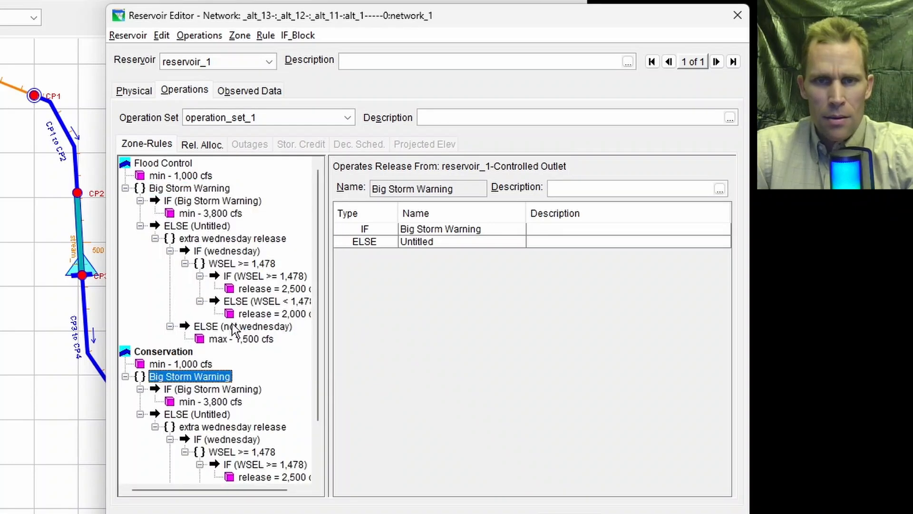
pyautogui.scroll(-2, 232, 324)
pyautogui.scroll(2, 232, 324)
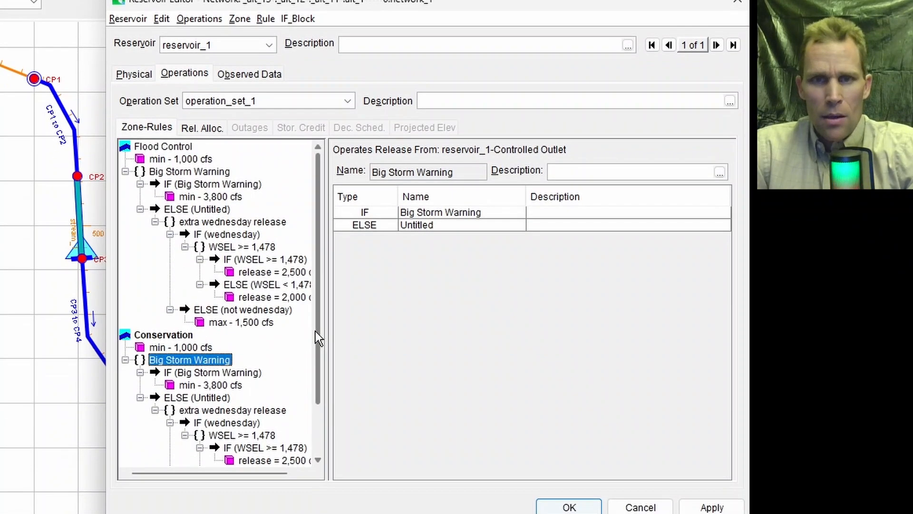
pyautogui.click(704, 499)
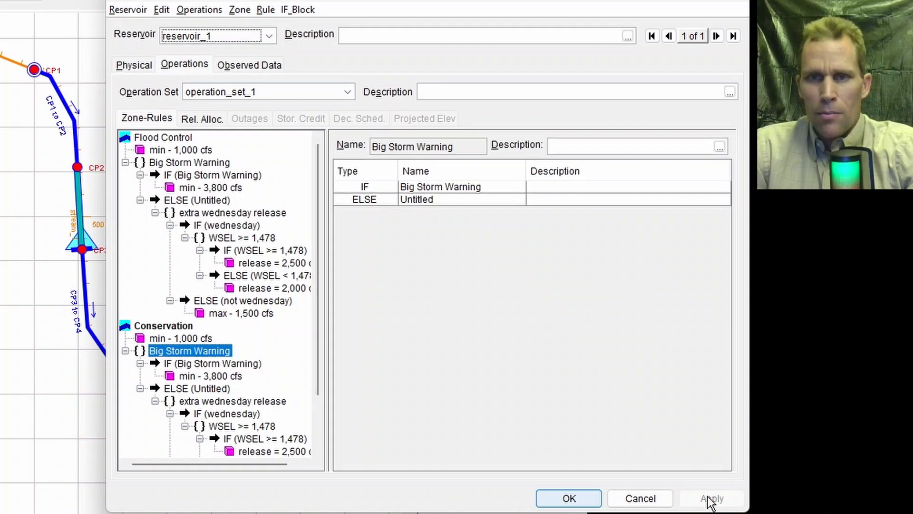
pyautogui.click(569, 498)
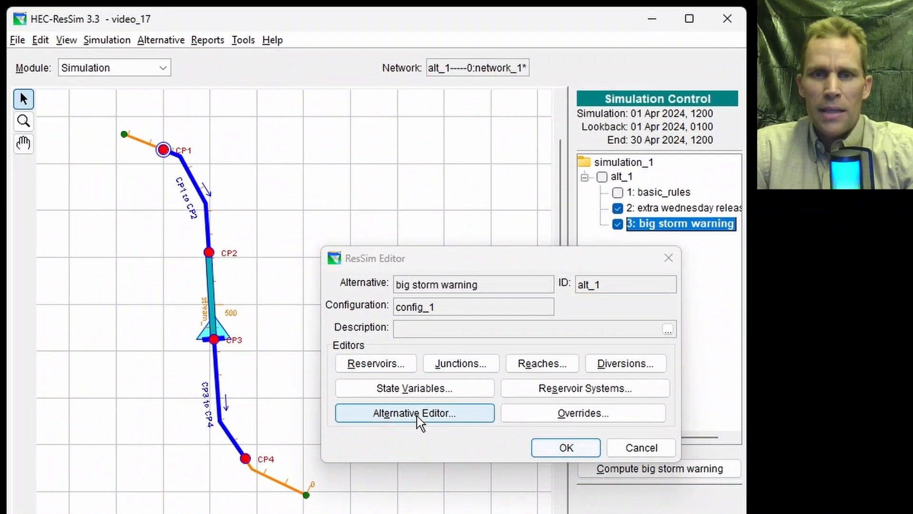
# Step: For the alternative's Big Storm Warning time-series input, open simulation.dss from the rss/simulation_1 folder for DSS path selection
pyautogui.click(414, 415)
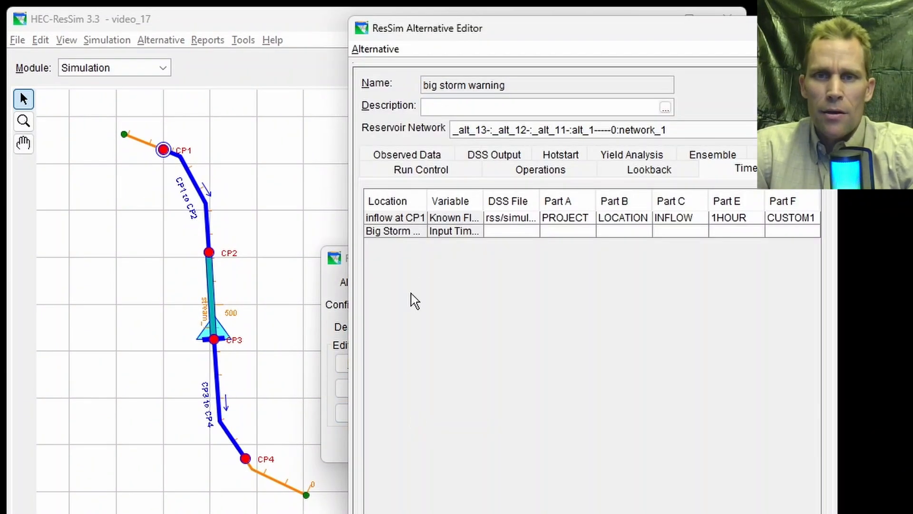
pyautogui.click(396, 223)
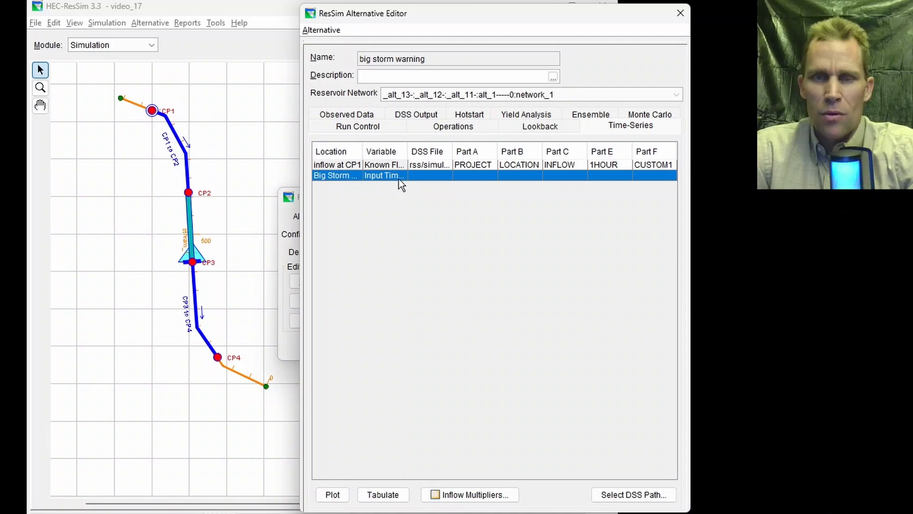
pyautogui.click(630, 494)
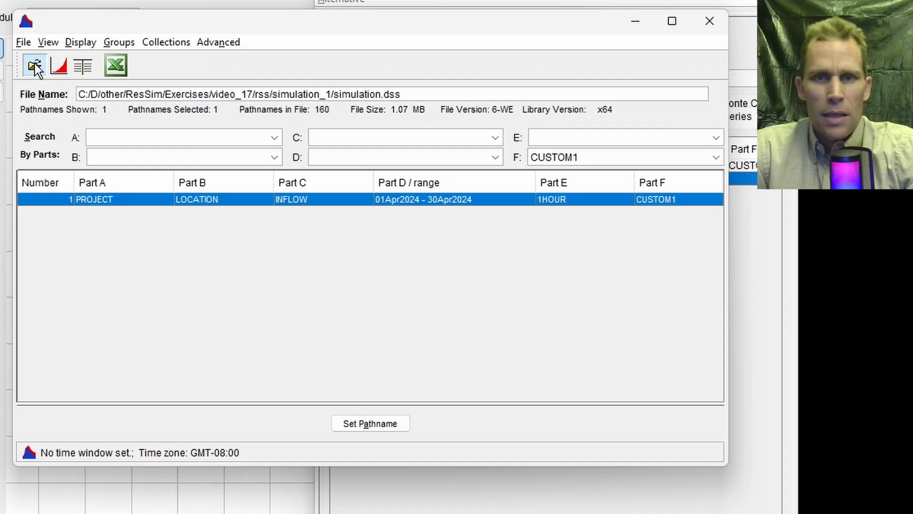
pyautogui.click(35, 66)
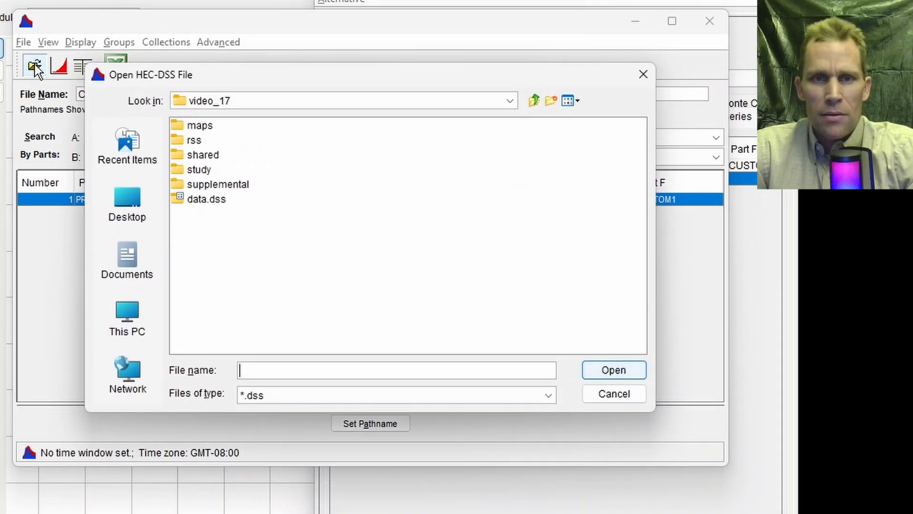
pyautogui.doubleClick(195, 141)
pyautogui.click(207, 138)
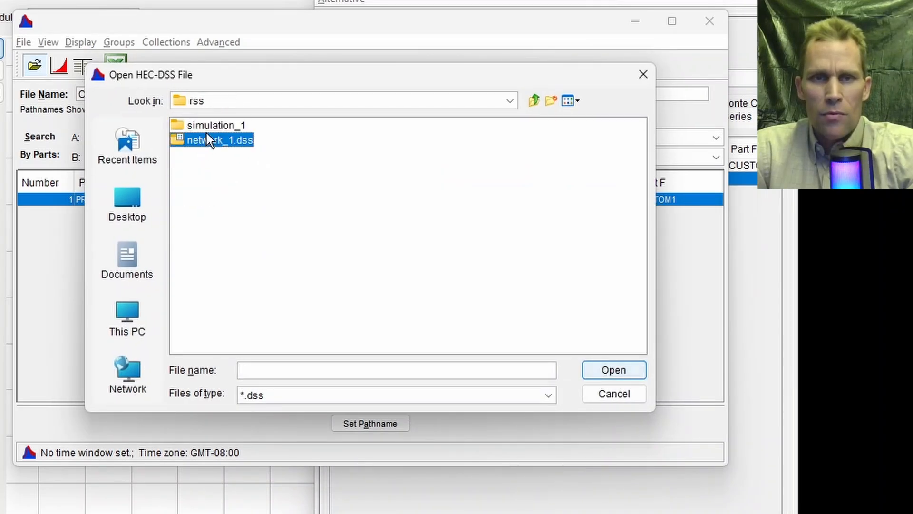
pyautogui.doubleClick(206, 126)
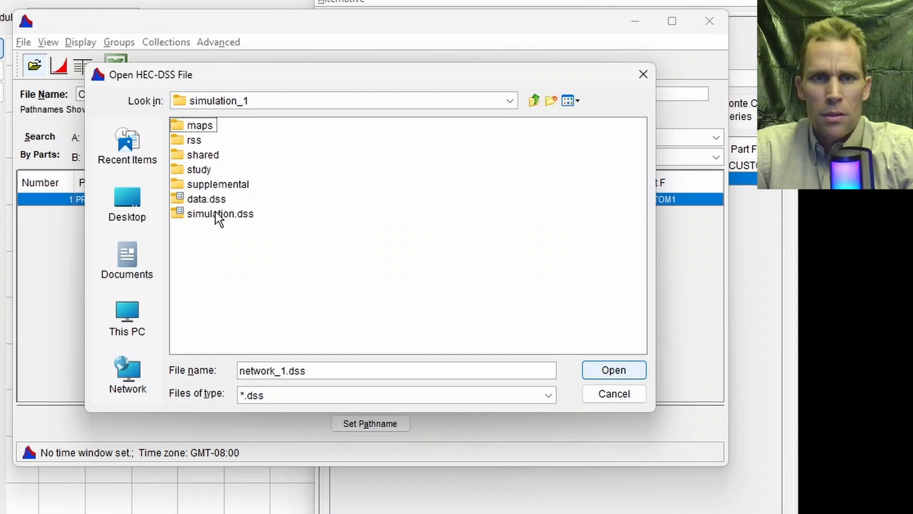
pyautogui.click(215, 214)
pyautogui.click(595, 372)
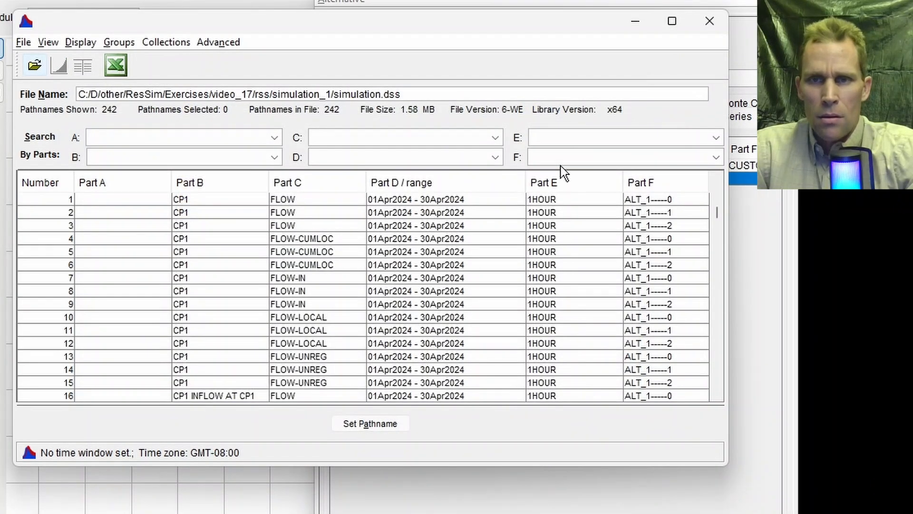
# Step: Filter the DSS pathnames to Part F BSW and select the matching record
pyautogui.click(564, 159)
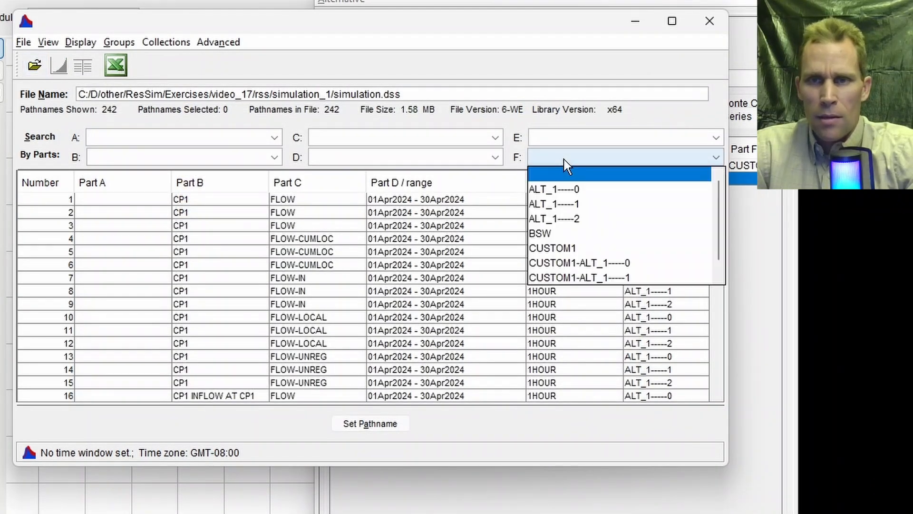
pyautogui.click(567, 234)
pyautogui.click(484, 203)
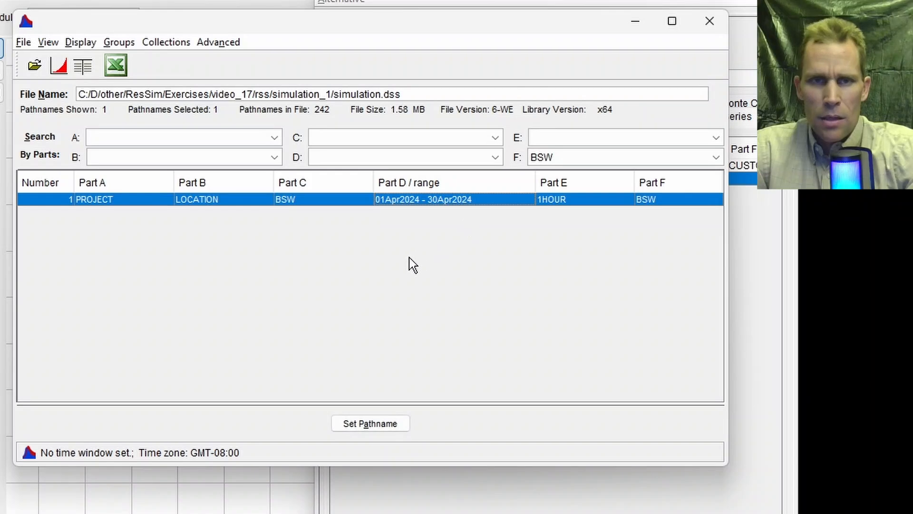
# Step: Plot the BSW record and examine when the binary warning signal switches on and off
pyautogui.click(58, 73)
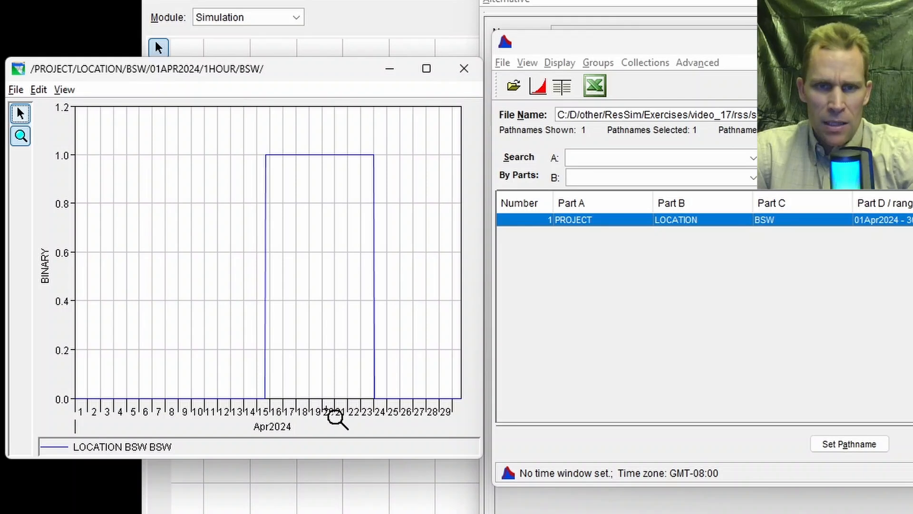
pyautogui.click(170, 453)
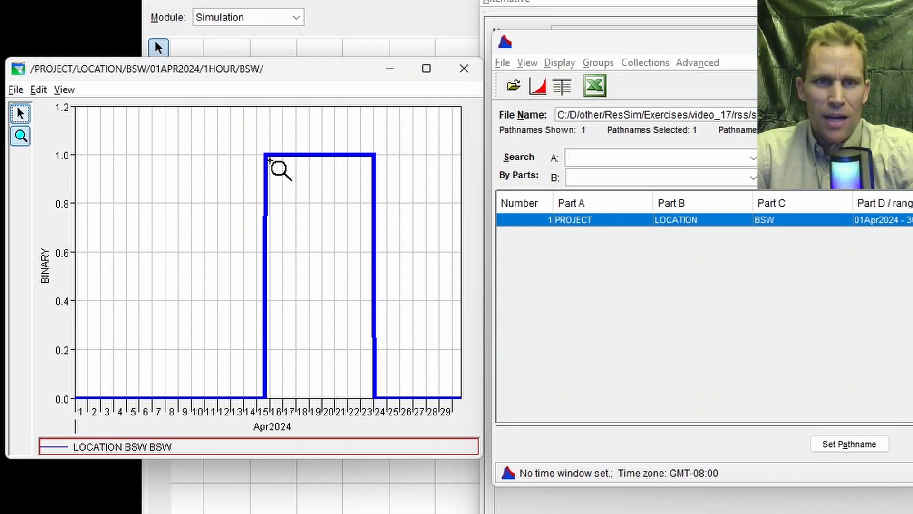
pyautogui.moveTo(275, 169)
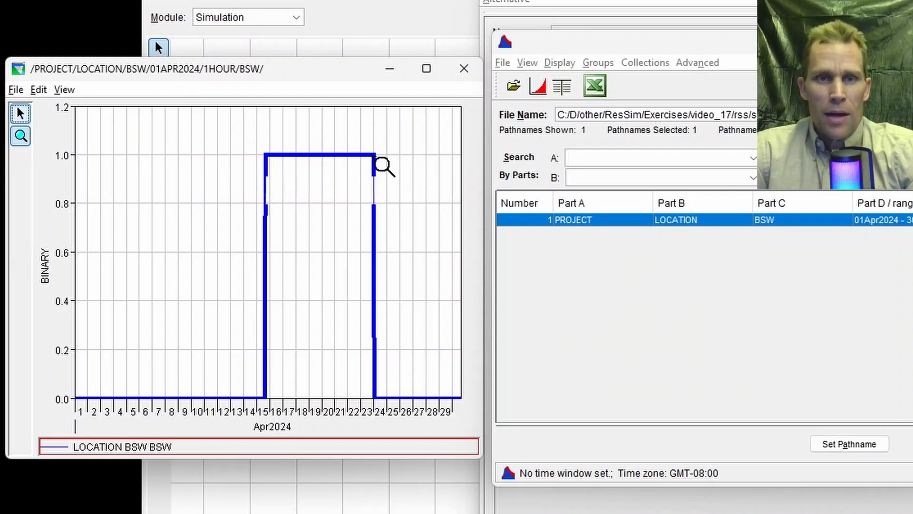
pyautogui.moveTo(379, 163)
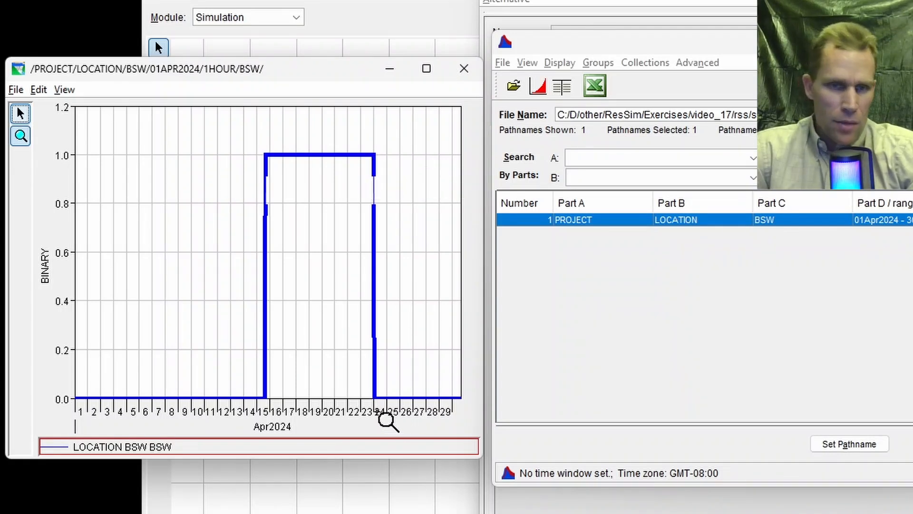
# Step: Assign the selected BSW record as the DSS pathname of the alternative's Big Storm Warning input, closing the record plot and DSS selector
pyautogui.click(464, 68)
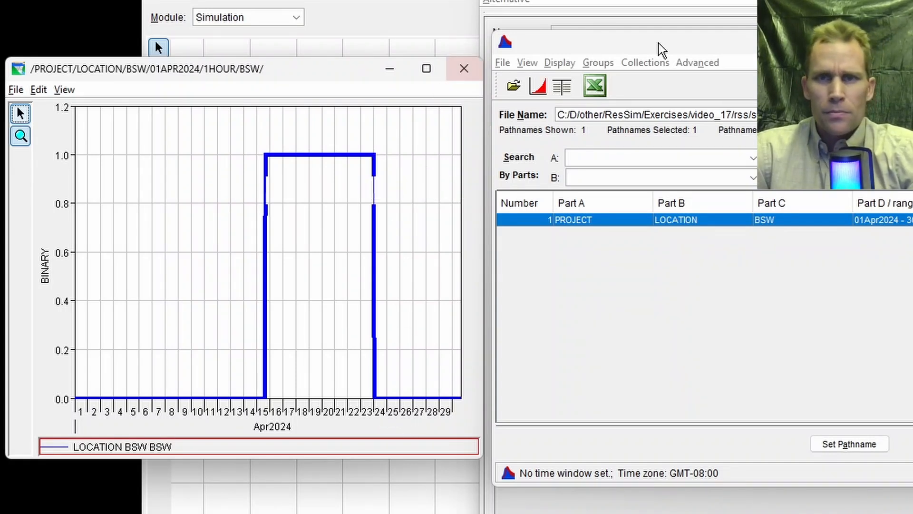
pyautogui.moveTo(689, 48); pyautogui.dragTo(371, 40)
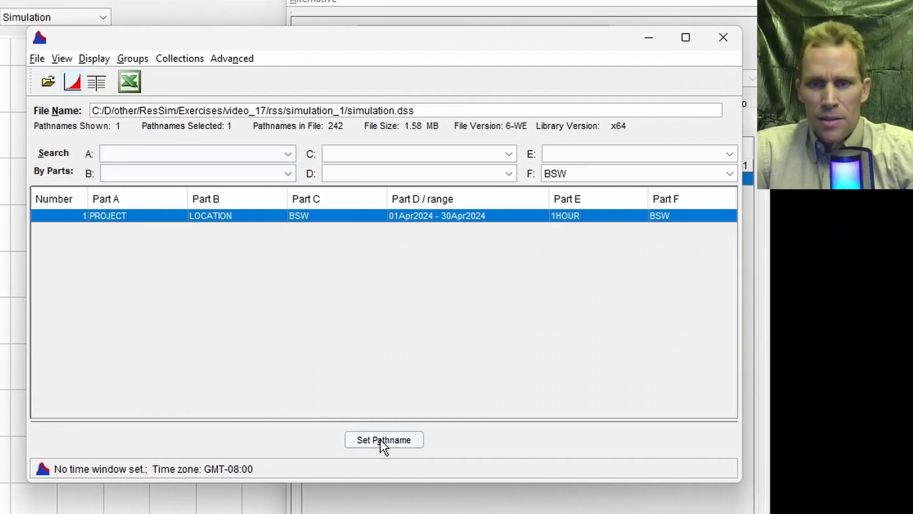
pyautogui.click(393, 438)
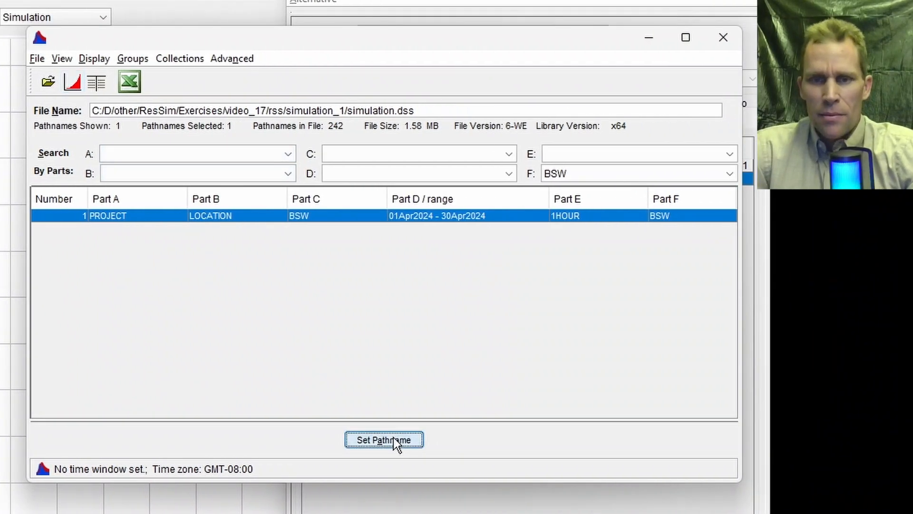
pyautogui.click(715, 41)
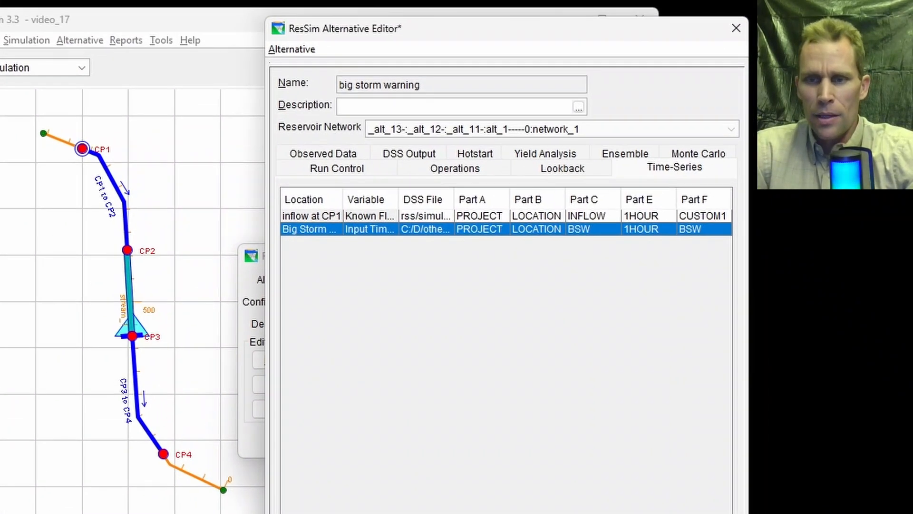
# Step: Save the big storm warning alternative, accept the trial edits, and compute the trial
pyautogui.click(292, 48)
pyautogui.click(301, 74)
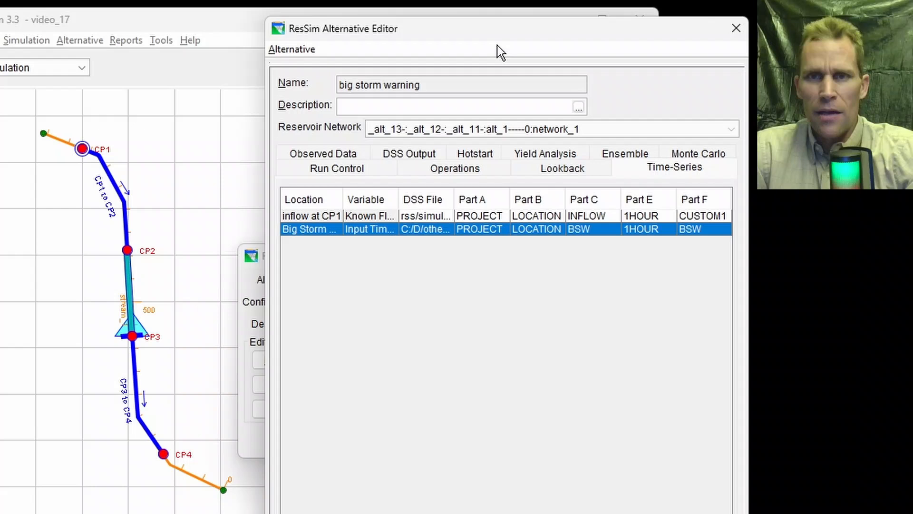
pyautogui.click(736, 31)
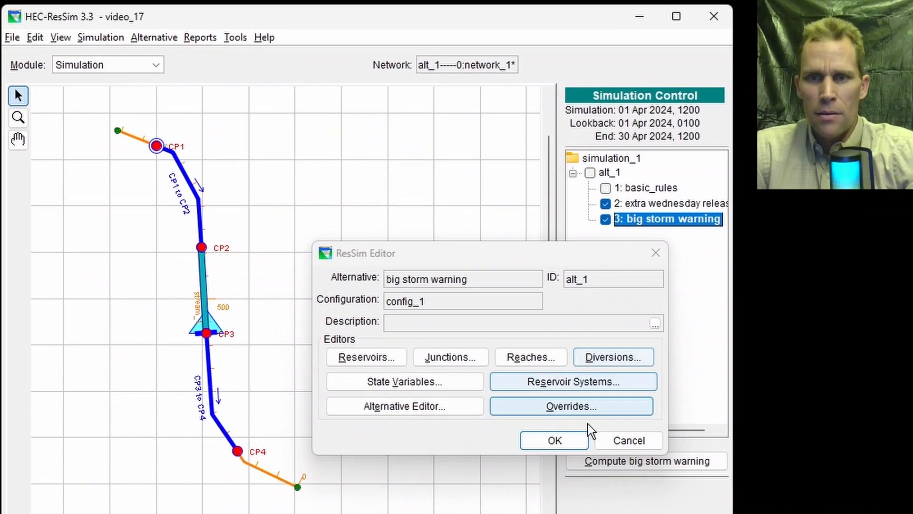
pyautogui.click(566, 439)
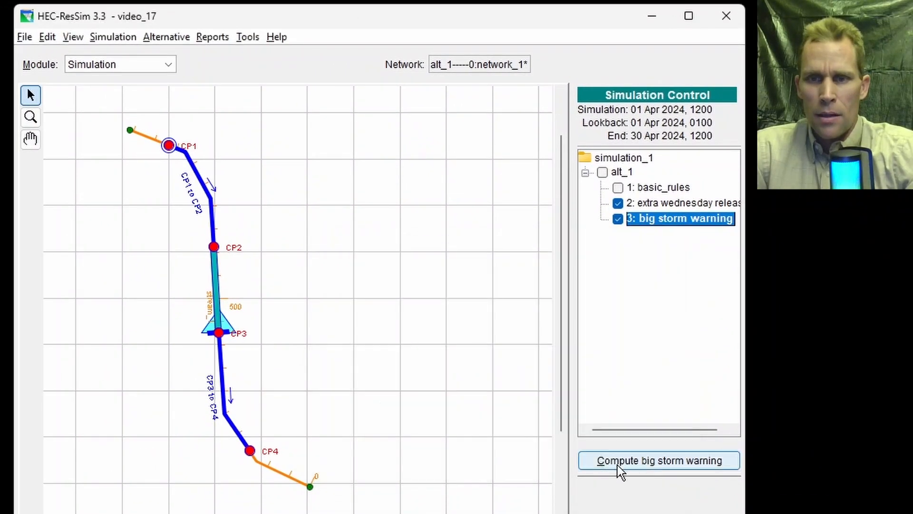
pyautogui.click(617, 464)
pyautogui.click(544, 221)
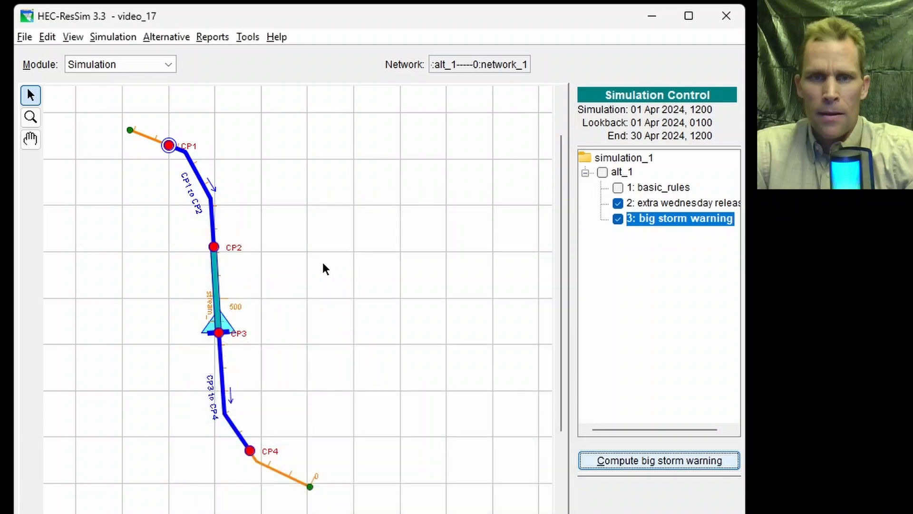
# Step: Plot reservoir_1's results for the extra Wednesday release and big storm warning trials together, and close the plot
pyautogui.rightClick(222, 331)
pyautogui.click(255, 373)
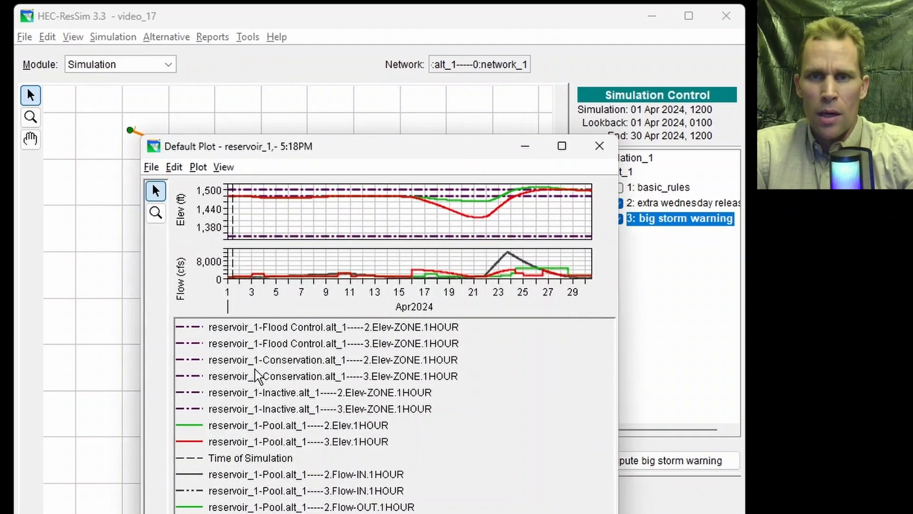
pyautogui.click(599, 145)
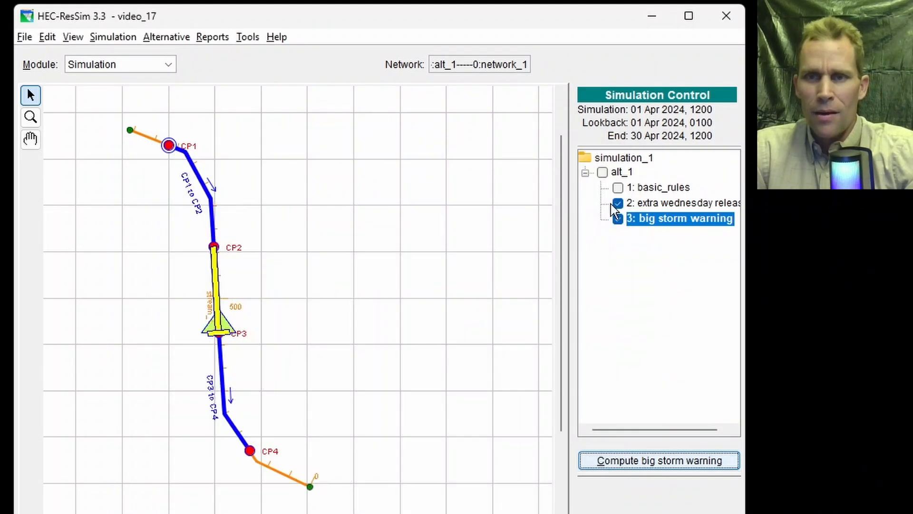
# Step: Plot reservoir_1 for the big storm warning trial only, maximize the plot, and enlarge the pool elevation curve between the upper zones
pyautogui.click(618, 203)
pyautogui.rightClick(221, 328)
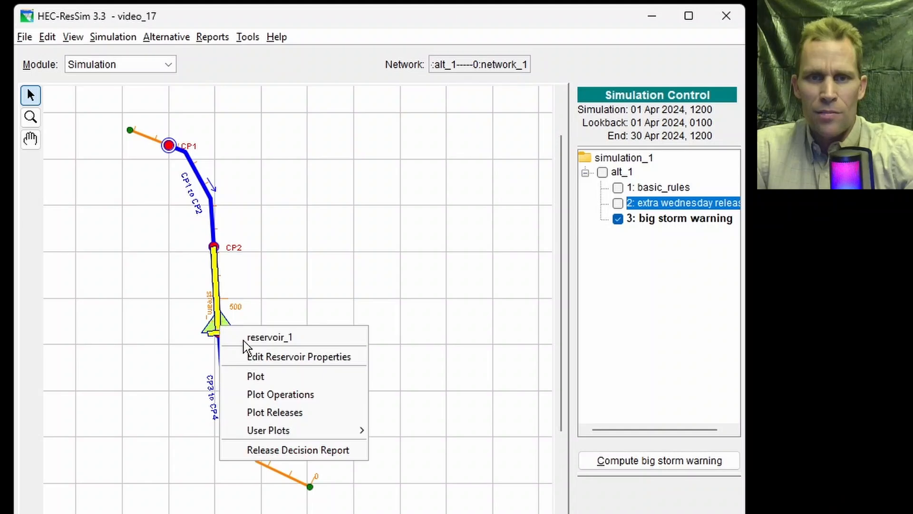
pyautogui.click(261, 376)
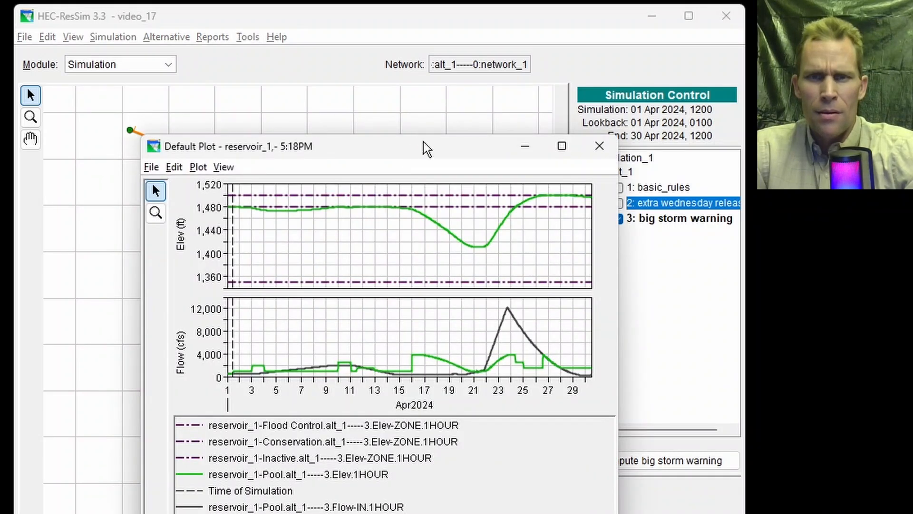
pyautogui.moveTo(424, 142); pyautogui.dragTo(508, 0)
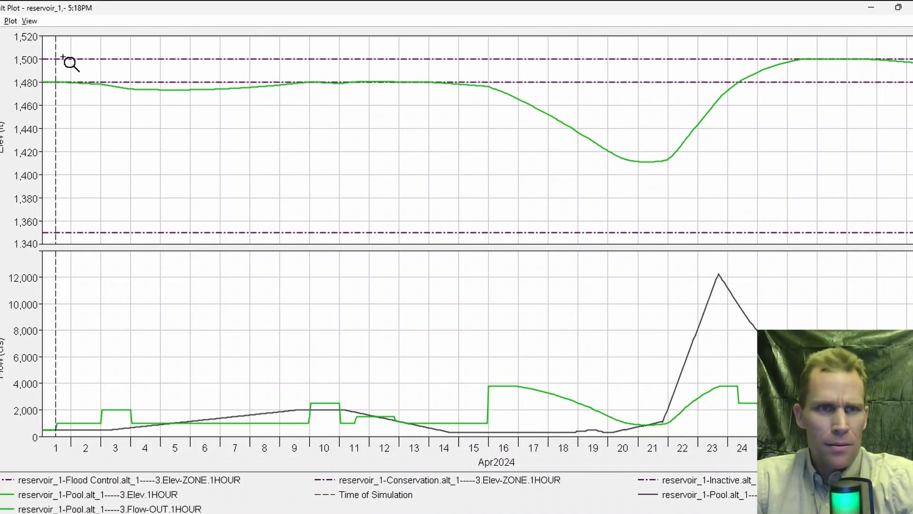
pyautogui.moveTo(46, 49); pyautogui.dragTo(903, 171)
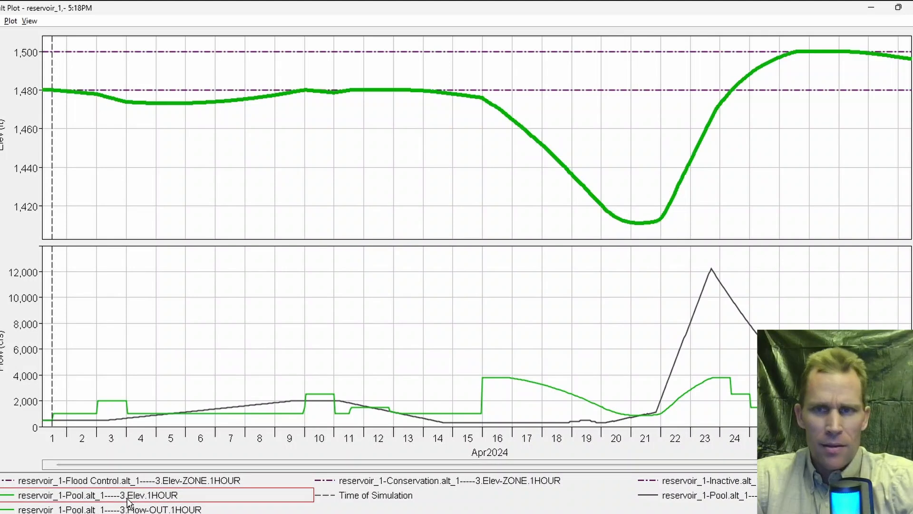